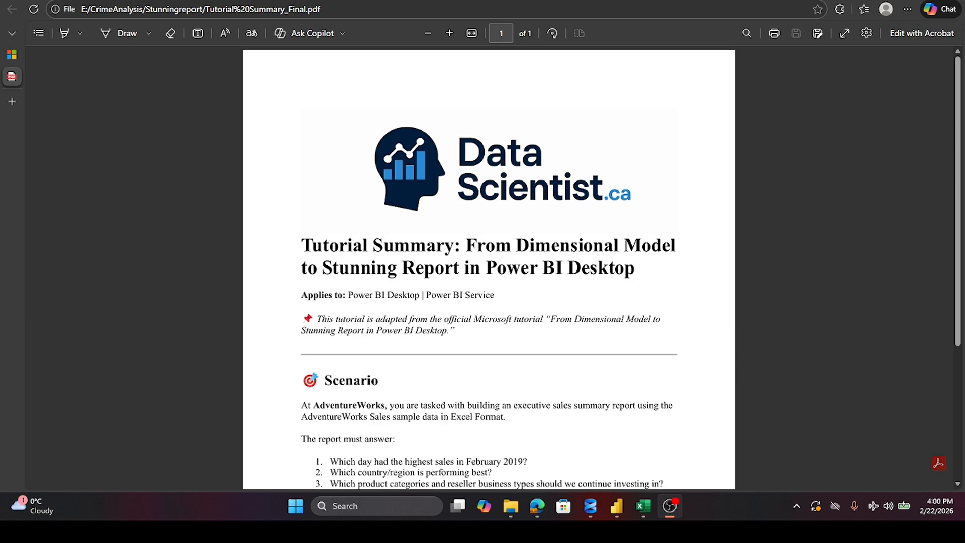
# Step: Read the Scenario section of the tutorial PDF, highlighting and enlarging the three questions the report must answer
pyautogui.scroll(-4, 398, 214)
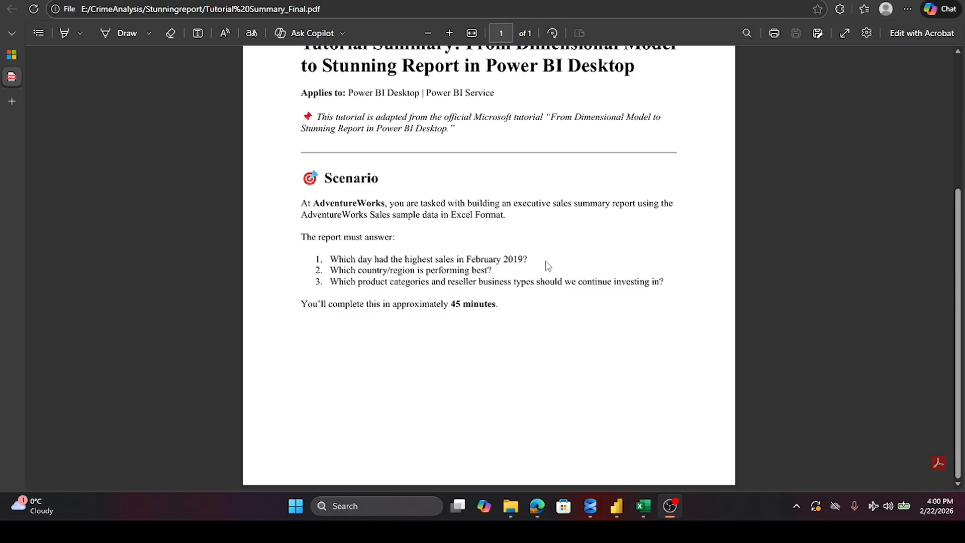
pyautogui.moveTo(530, 259); pyautogui.dragTo(329, 261)
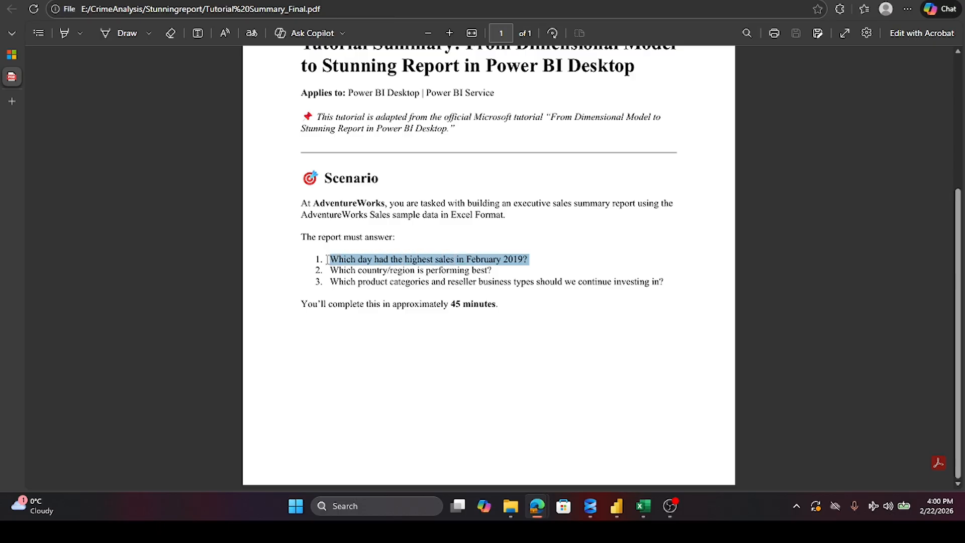
pyautogui.click(450, 33)
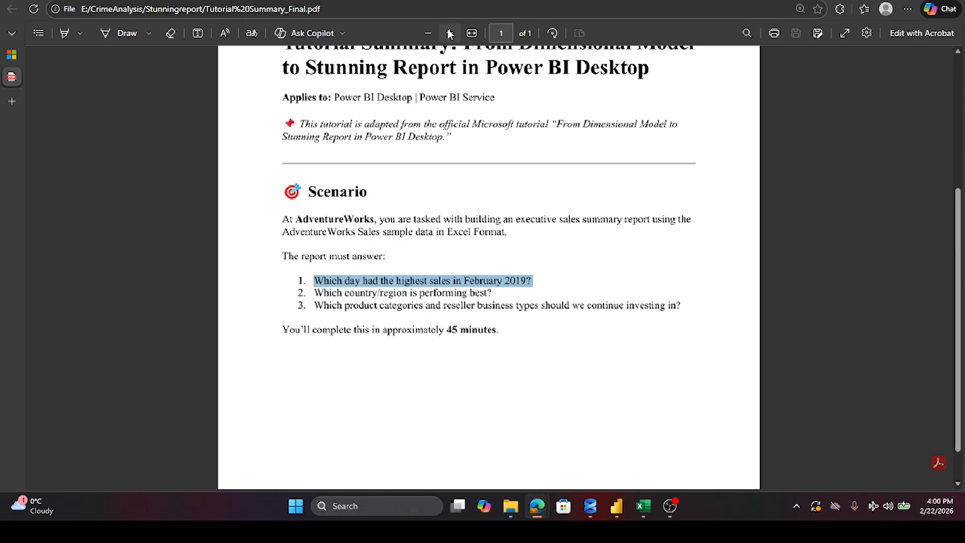
pyautogui.click(450, 33)
pyautogui.click(292, 324)
pyautogui.rightClick(292, 324)
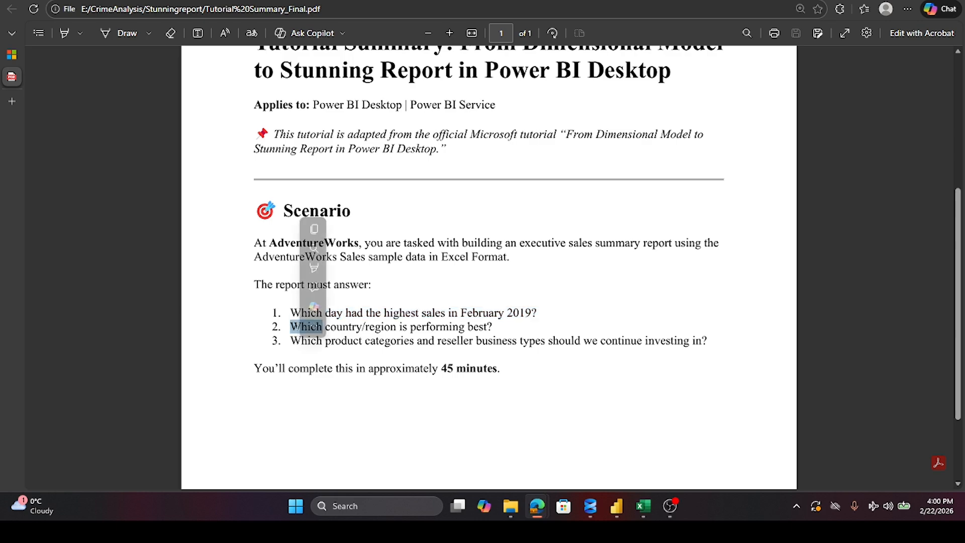
pyautogui.click(488, 338)
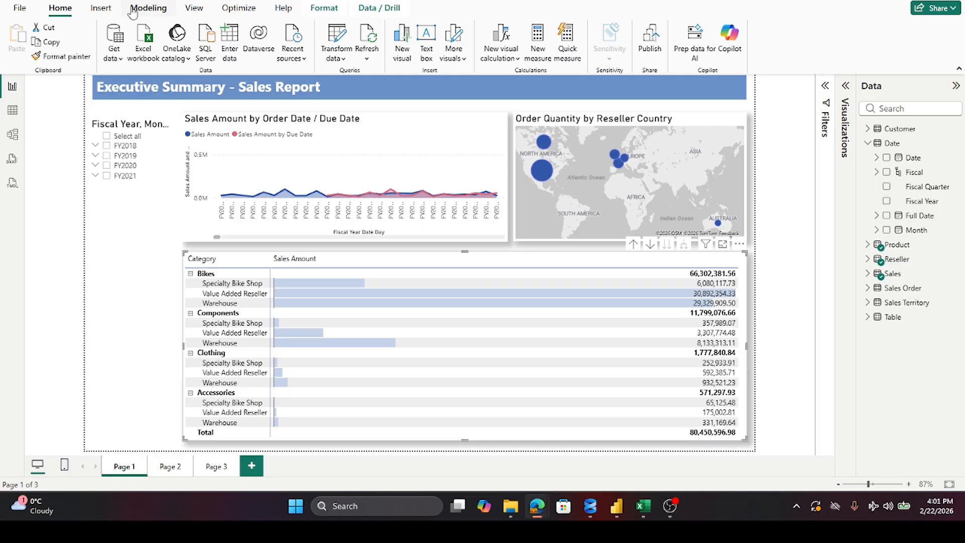
# Step: Switch to the Power BI sales report, filter it to FY2019, and expand that year's months in a widened slicer
pyautogui.click(14, 1)
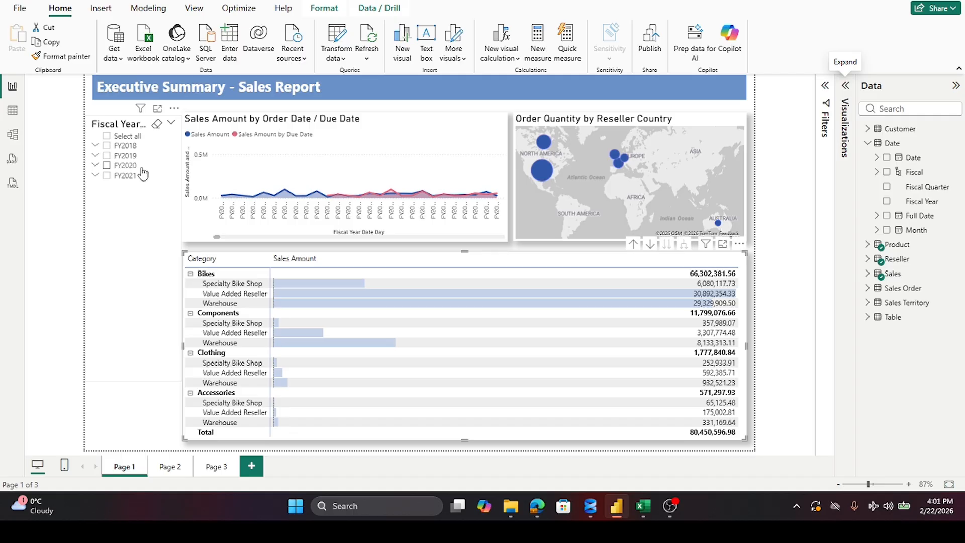
pyautogui.click(106, 156)
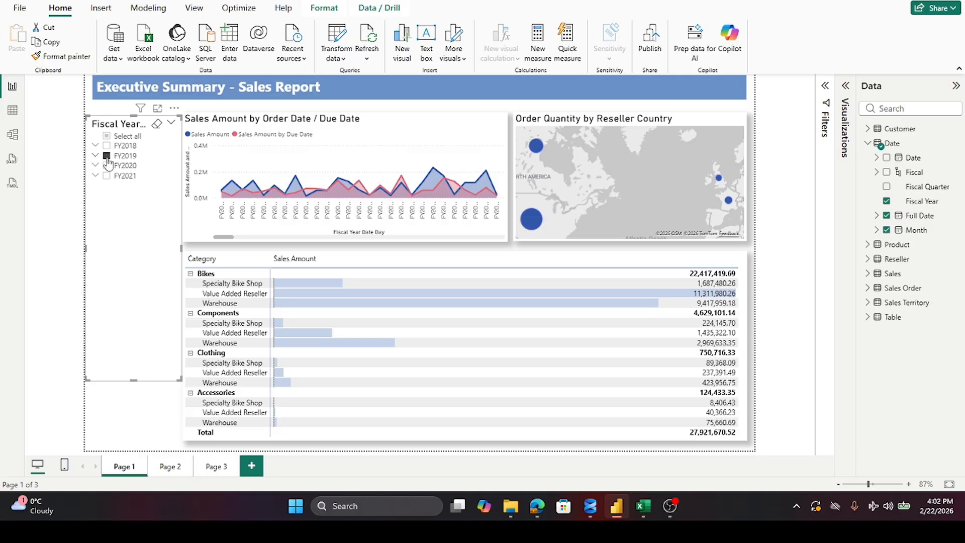
pyautogui.moveTo(223, 193)
pyautogui.click(96, 157)
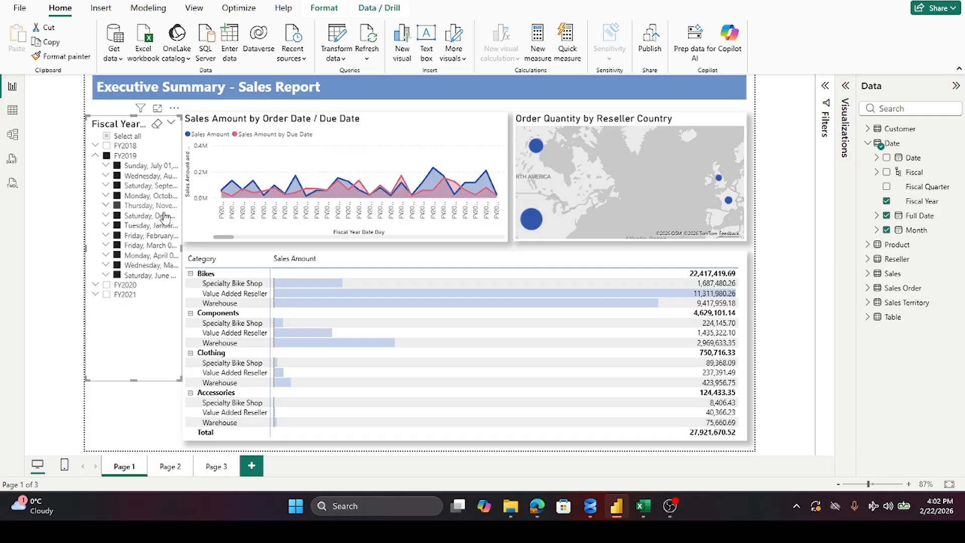
pyautogui.moveTo(181, 247); pyautogui.dragTo(260, 254)
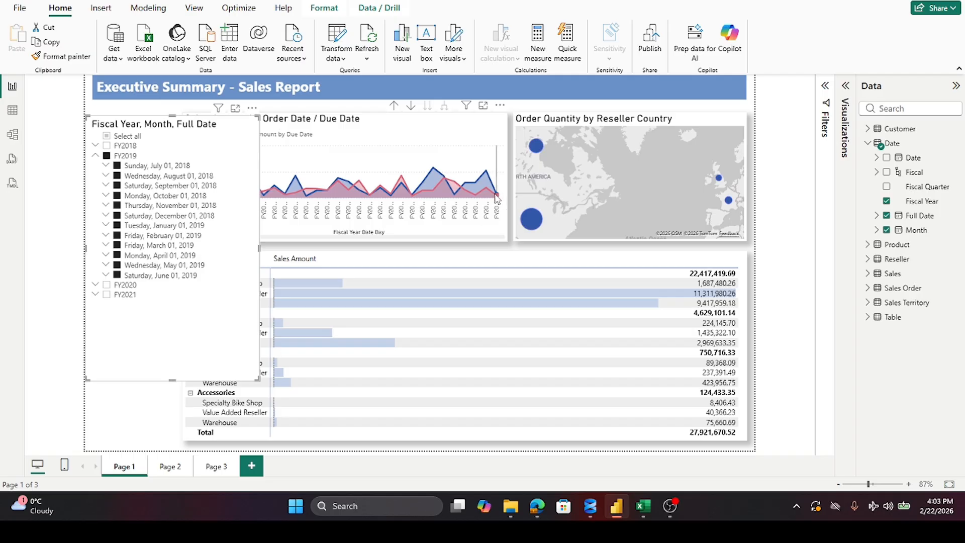
pyautogui.moveTo(497, 198)
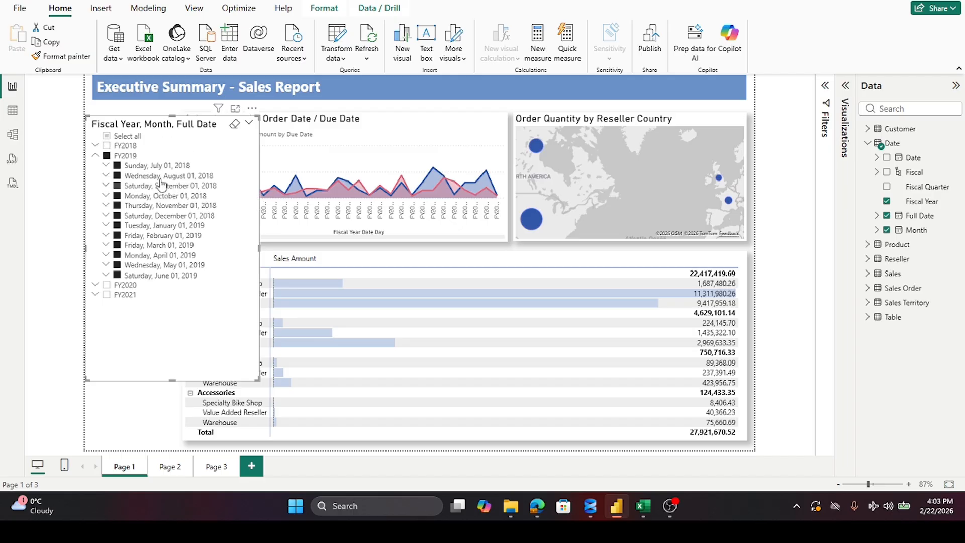
# Step: Deselect all FY2019 months in the slicer and keep only Friday, February 01, 2019 selected
pyautogui.click(117, 165)
pyautogui.click(117, 175)
pyautogui.click(117, 185)
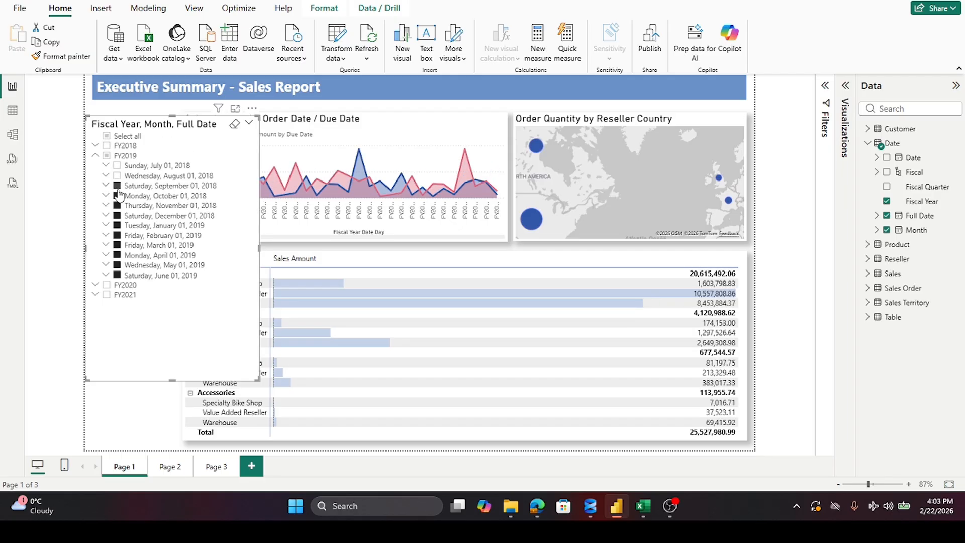
pyautogui.click(117, 196)
pyautogui.click(117, 205)
pyautogui.click(117, 215)
pyautogui.click(117, 225)
pyautogui.click(117, 236)
pyautogui.click(117, 245)
pyautogui.click(117, 255)
pyautogui.click(117, 265)
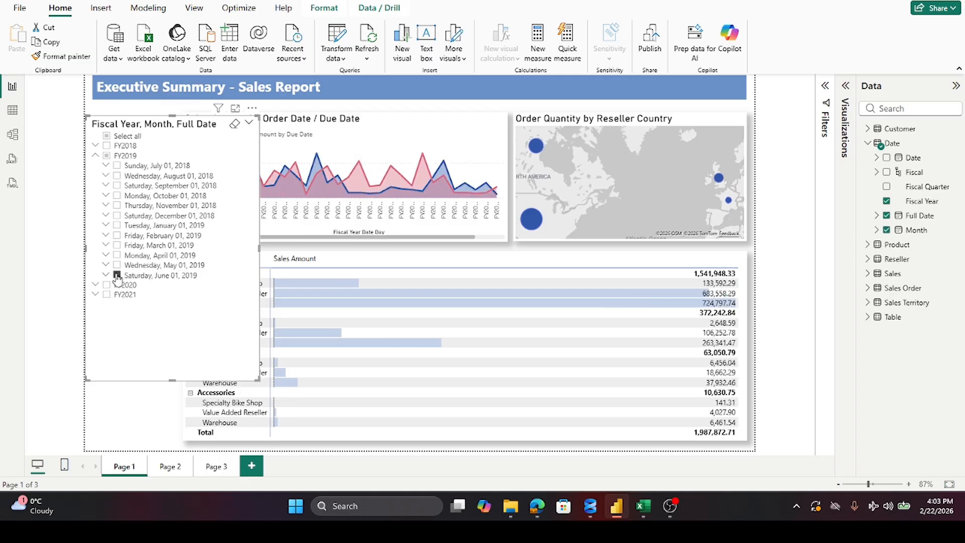
pyautogui.click(117, 275)
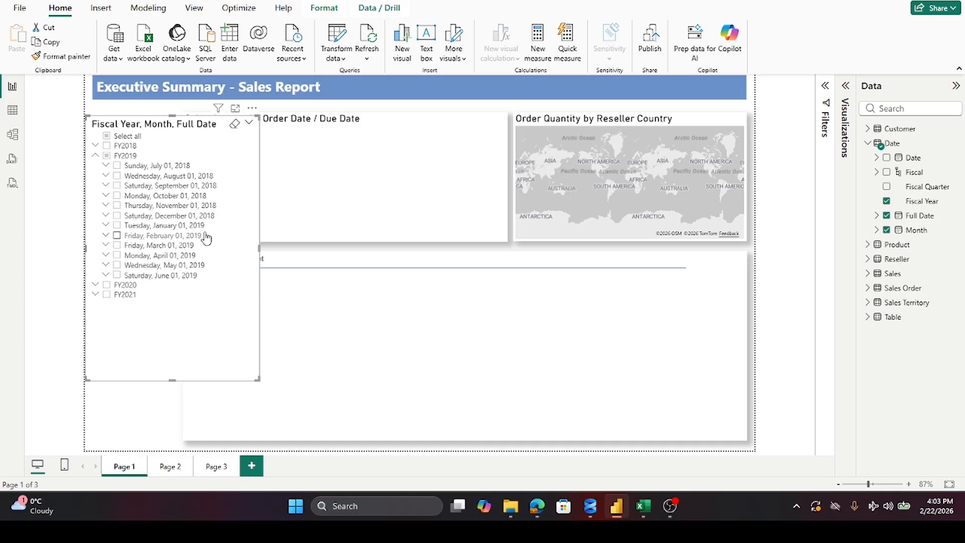
pyautogui.click(117, 237)
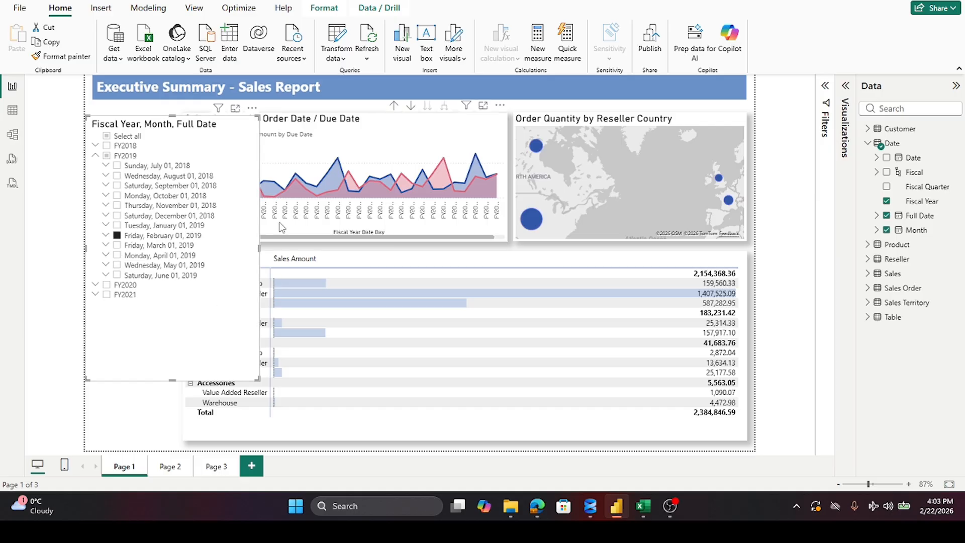
# Step: Narrow the date slicer to uncover the Sales Amount by Order Date / Due Date chart and inspect a daily data point
pyautogui.moveTo(258, 249); pyautogui.dragTo(175, 263)
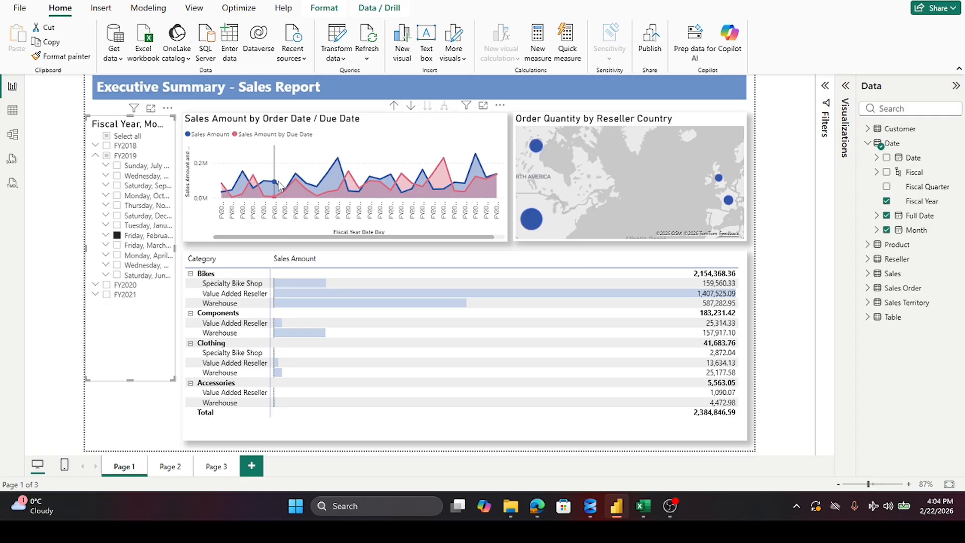
pyautogui.moveTo(280, 184)
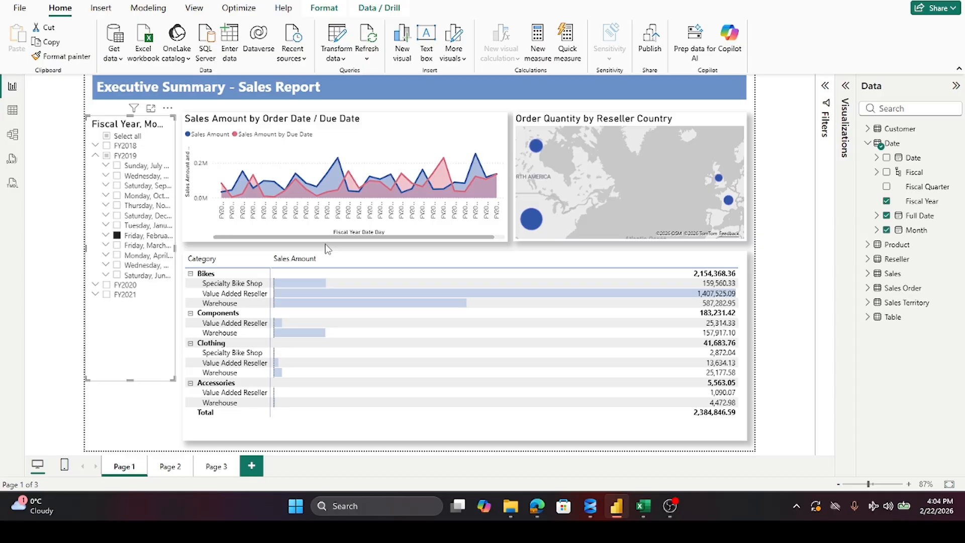
# Step: Clear the February and FY2019 slicer filters and inspect the two North American bubbles on the Order Quantity by Reseller Country map
pyautogui.click(116, 236)
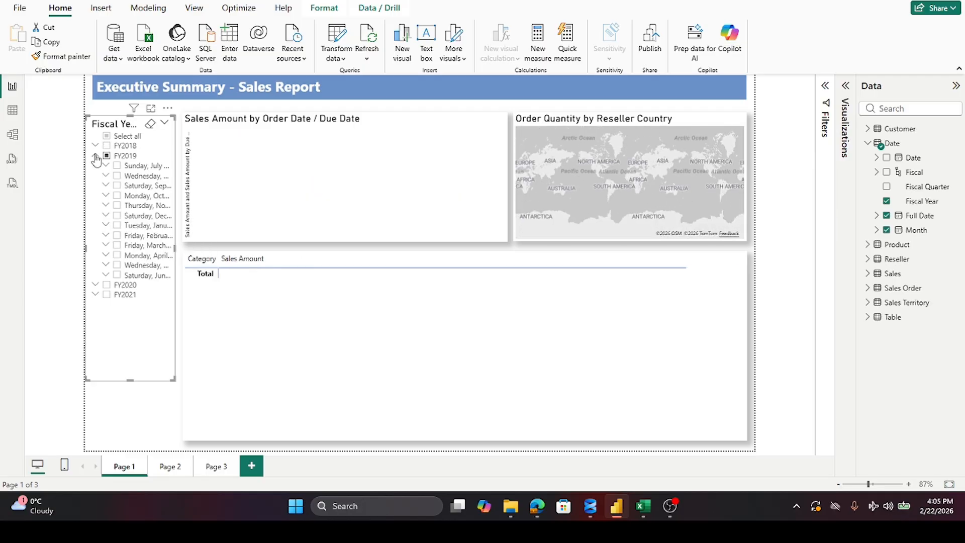
pyautogui.click(96, 156)
pyautogui.click(106, 156)
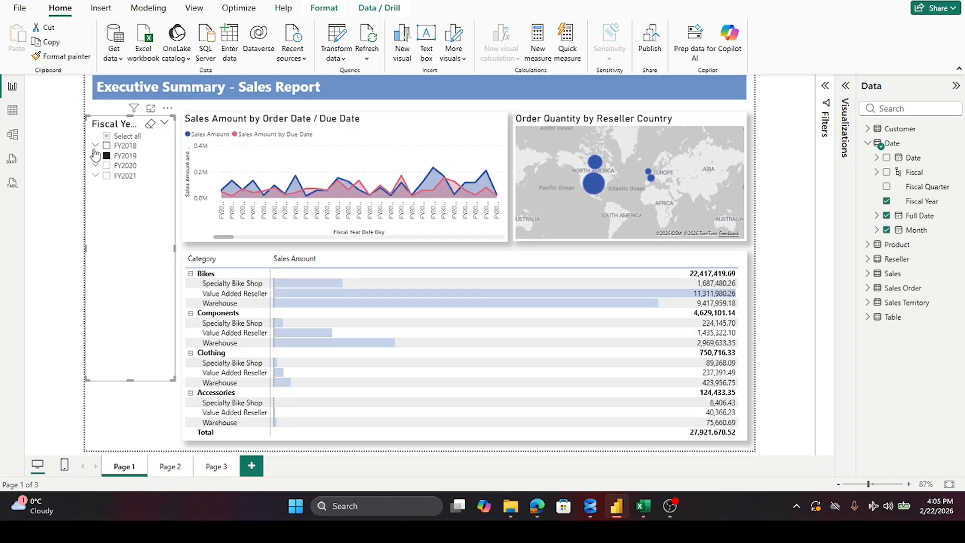
pyautogui.click(106, 155)
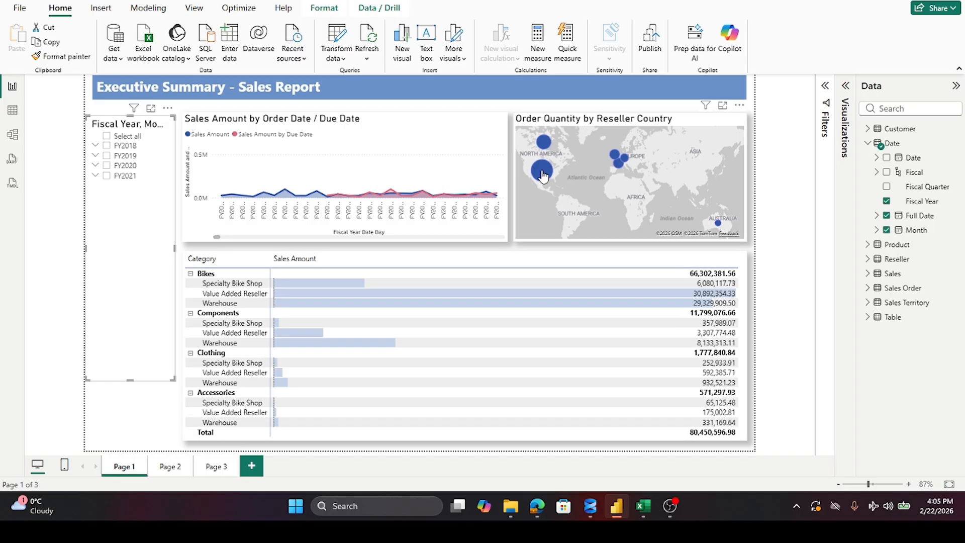
pyautogui.moveTo(543, 175)
pyautogui.moveTo(543, 147)
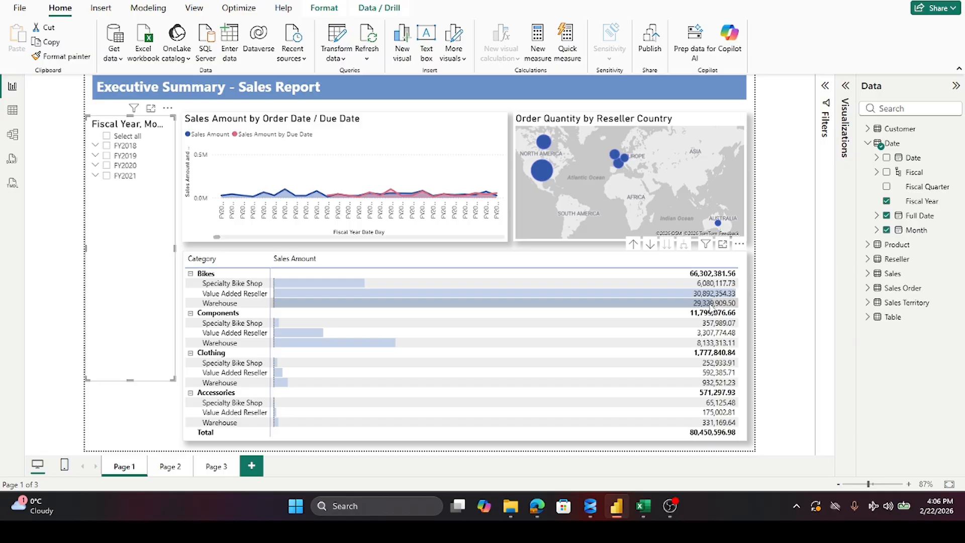
pyautogui.click(672, 505)
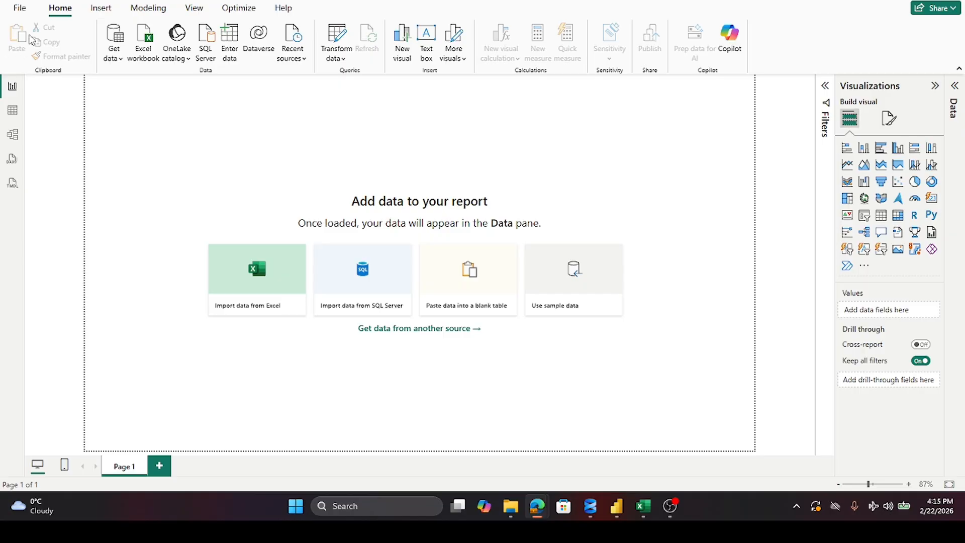
# Step: Start saving the blank report with the name ExecutiveSummaryTutorial and check the recent save locations
pyautogui.click(21, 1)
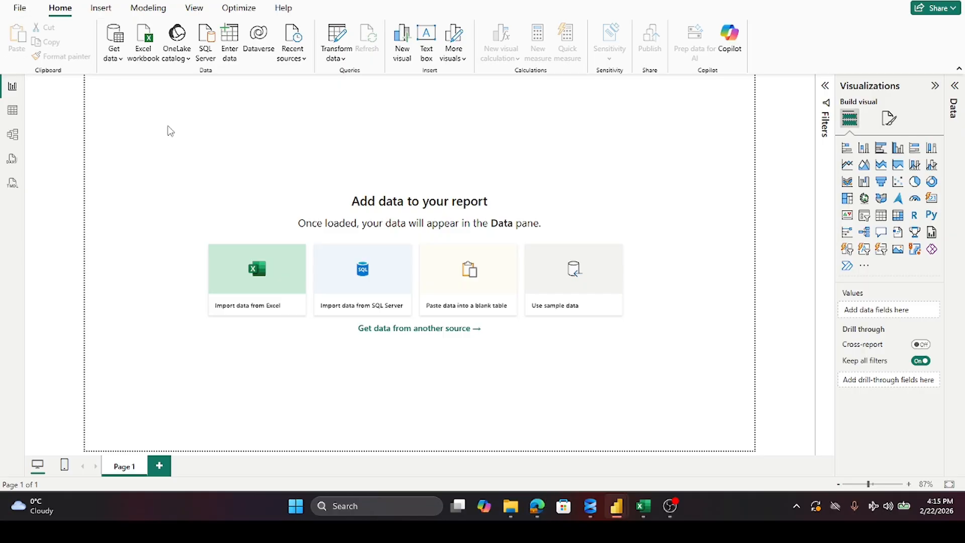
pyautogui.hotkey('ctrl', 's')
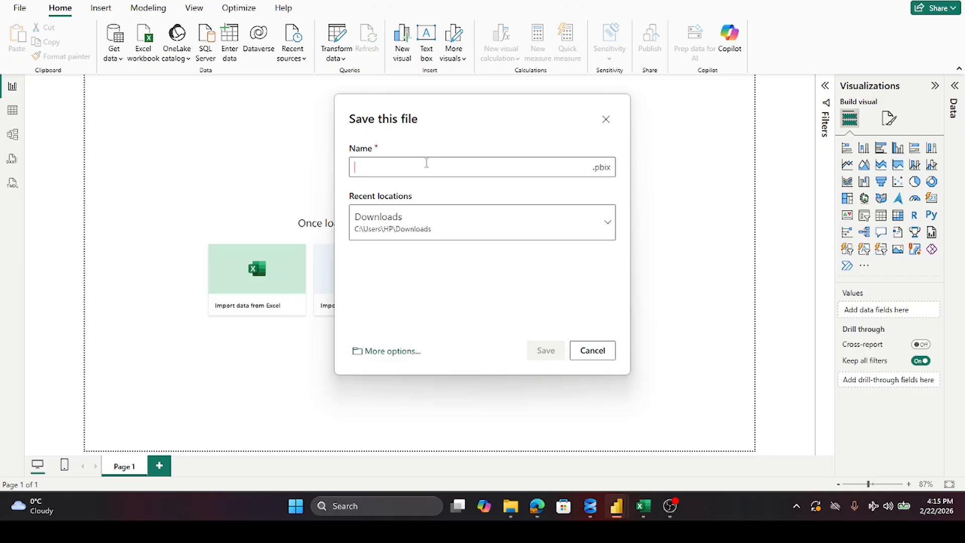
pyautogui.write('Ex')
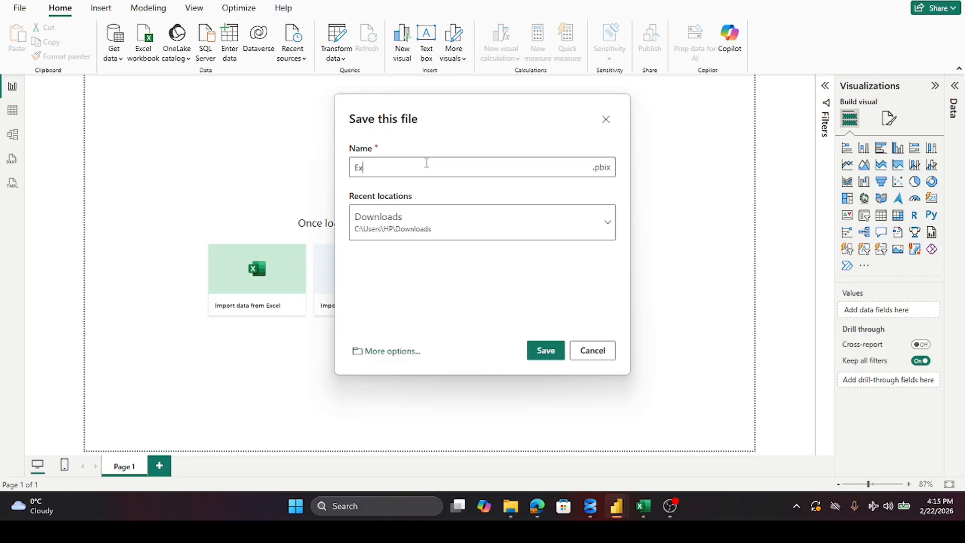
pyautogui.write('ecutiveSummary')
pyautogui.write('Tutorial')
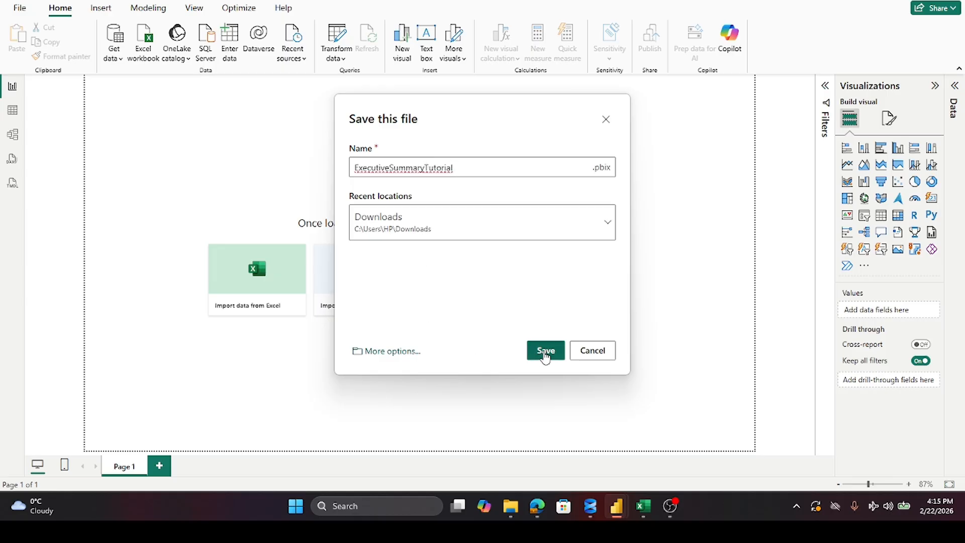
pyautogui.click(605, 226)
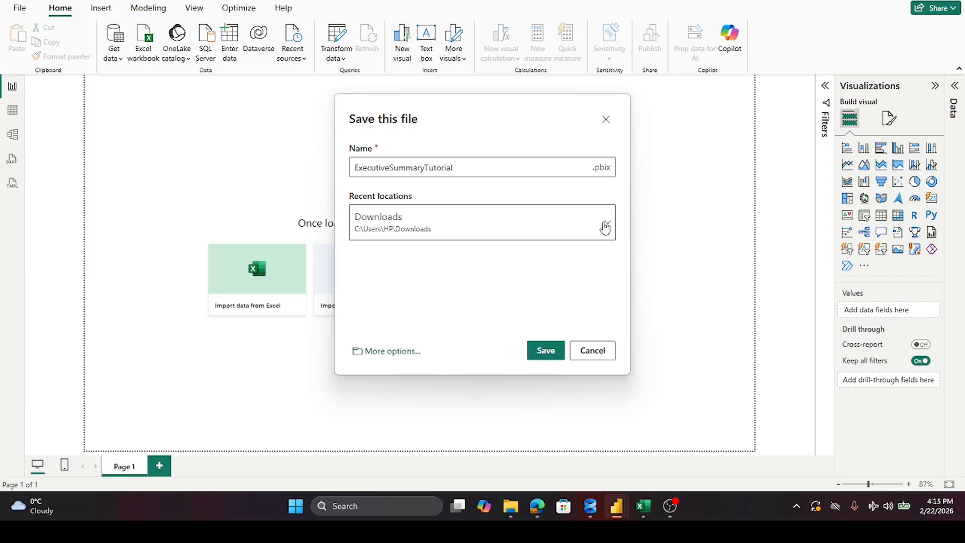
pyautogui.click(606, 226)
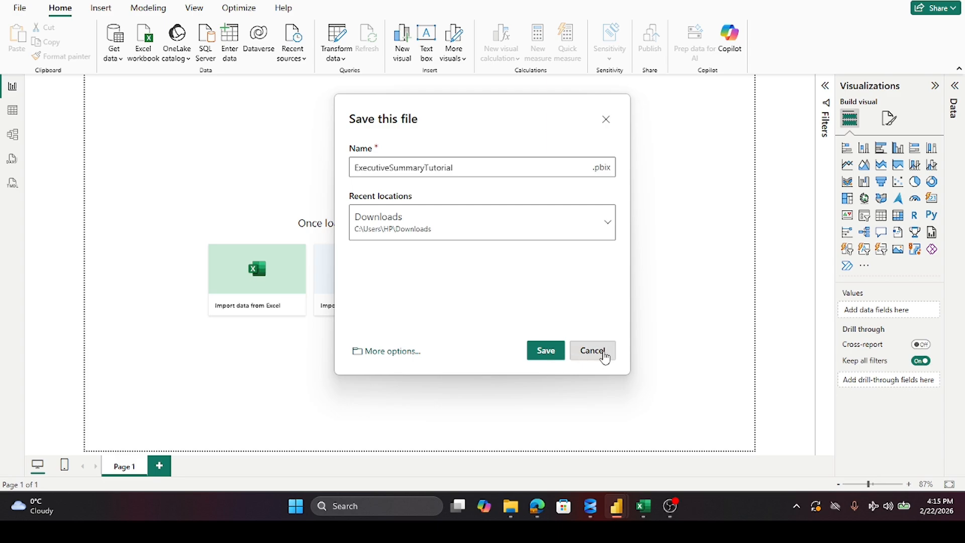
# Step: Browse this device for the save location and open the Stunningreport folder inside CrimeAnalysis on drive E
pyautogui.click(391, 352)
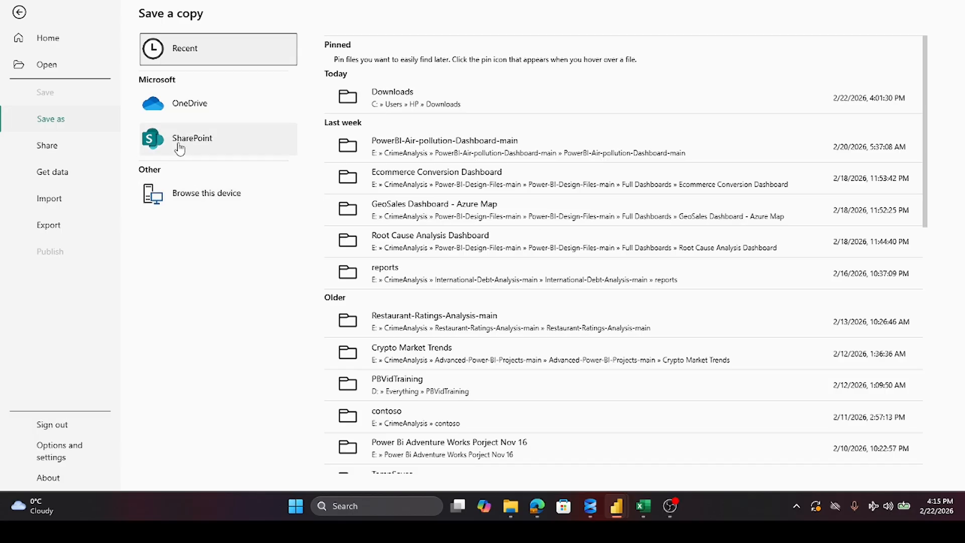
pyautogui.click(182, 205)
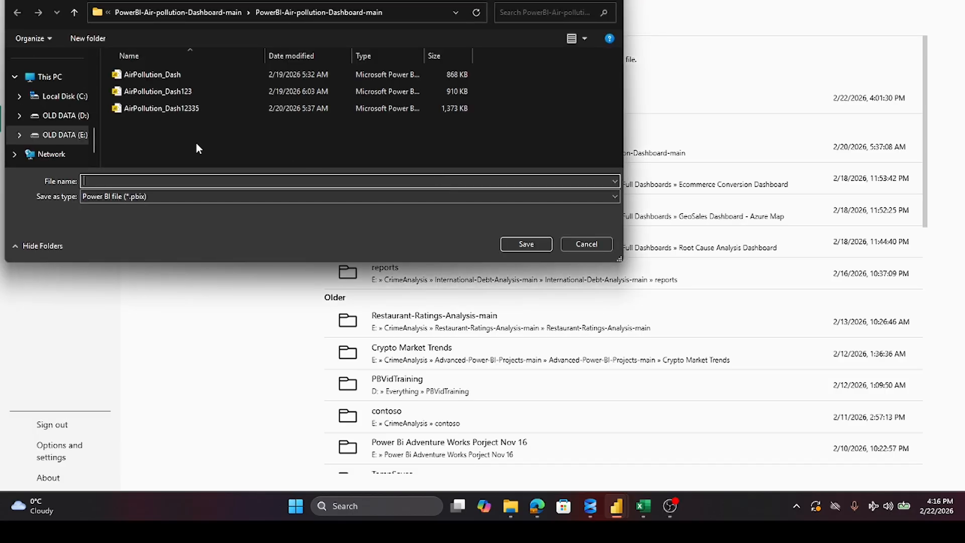
pyautogui.click(62, 138)
pyautogui.doubleClick(147, 91)
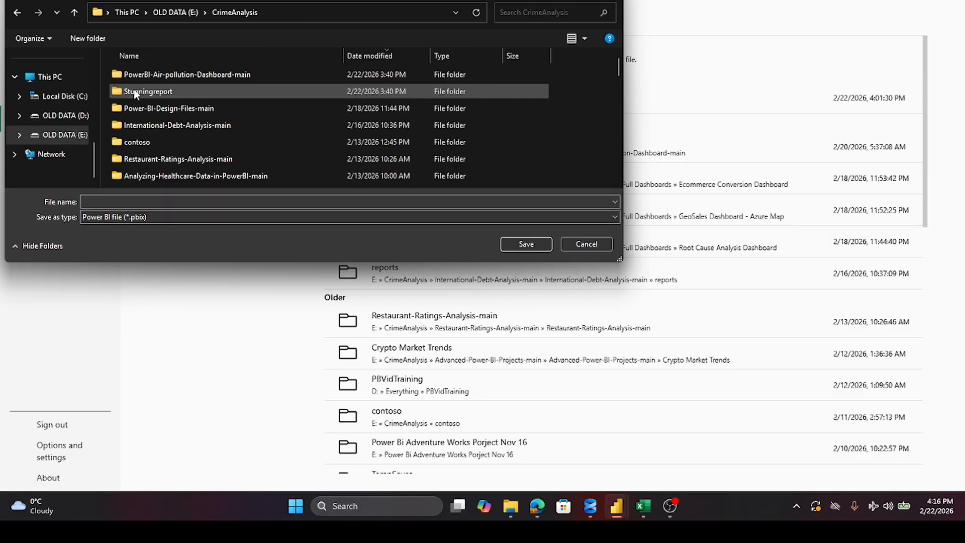
pyautogui.click(153, 92)
pyautogui.doubleClick(153, 92)
pyautogui.click(123, 202)
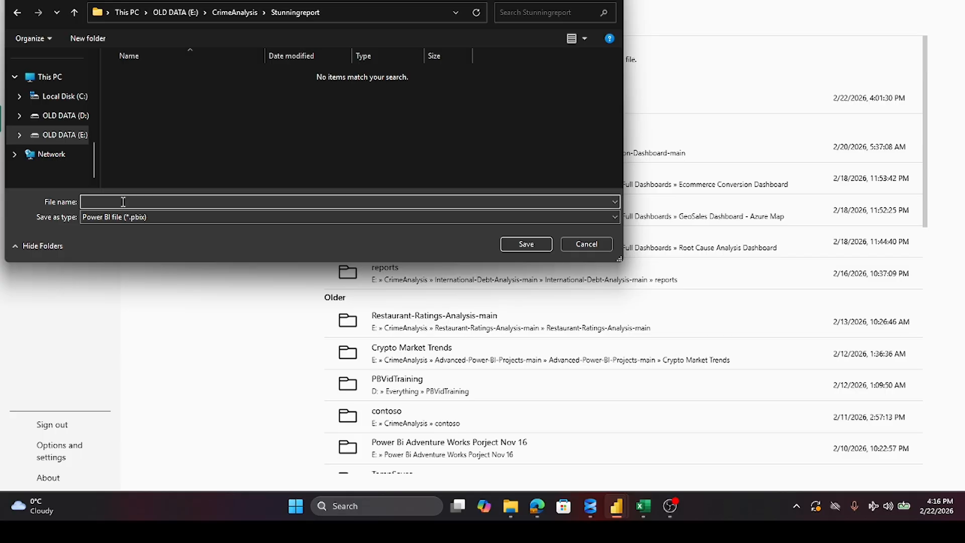
pyautogui.click(522, 242)
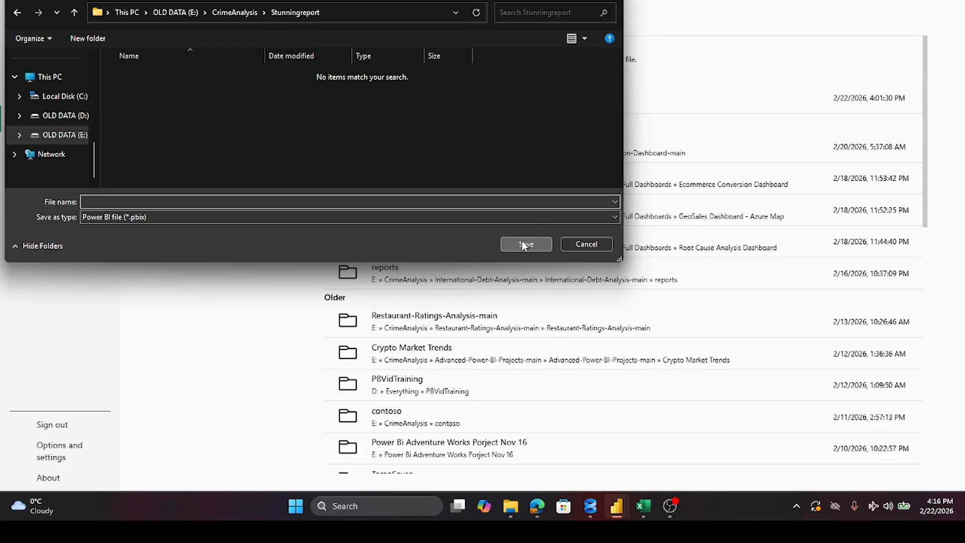
pyautogui.moveTo(183, 0); pyautogui.dragTo(298, 1)
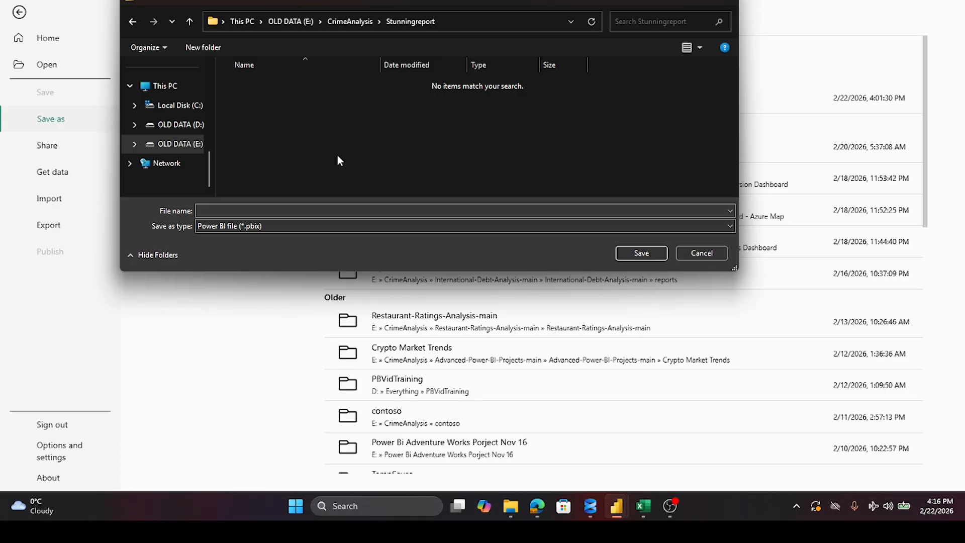
# Step: Name the Power BI file Executive Summary Tutorial and save it in the Stunningreport folder
pyautogui.click(247, 211)
pyautogui.write('E')
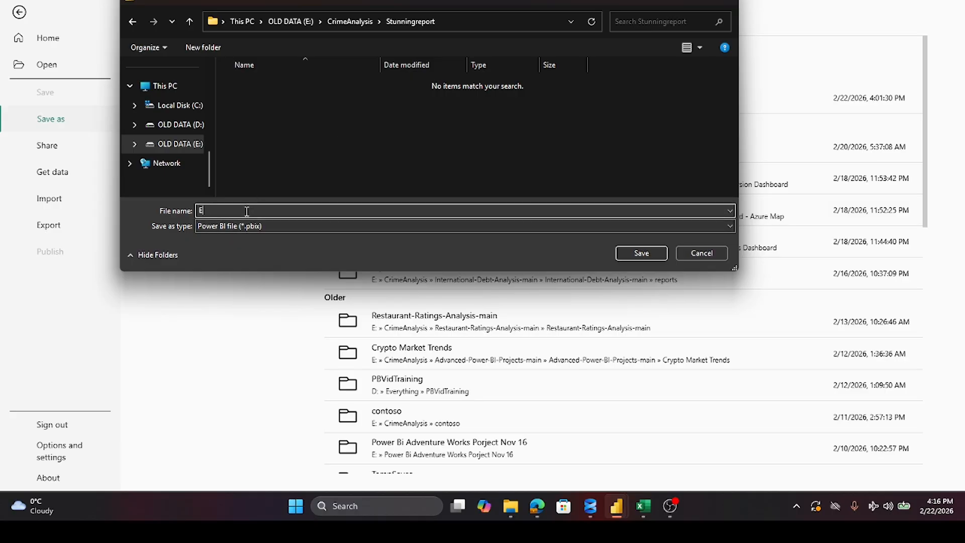
pyautogui.write('xecutive Summary Tutorial')
pyautogui.click(627, 253)
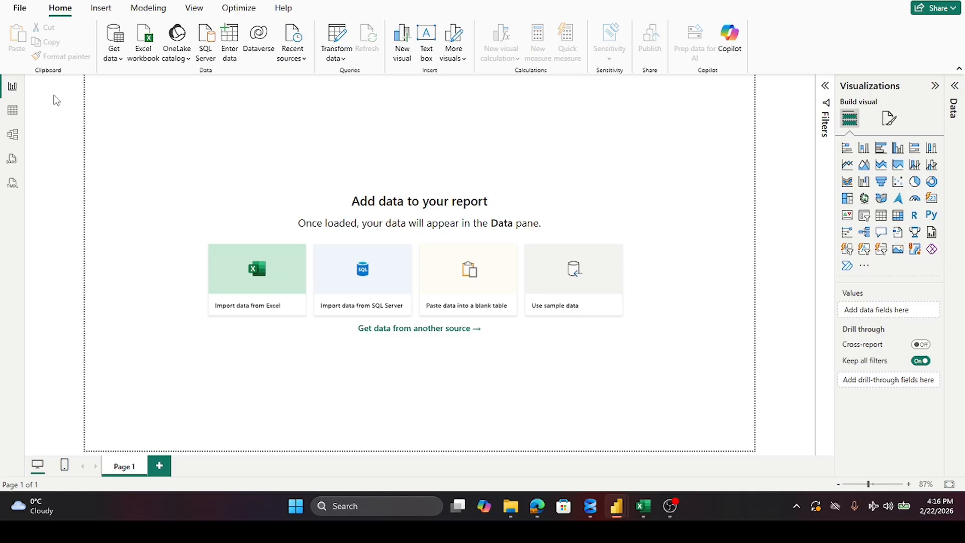
pyautogui.click(121, 57)
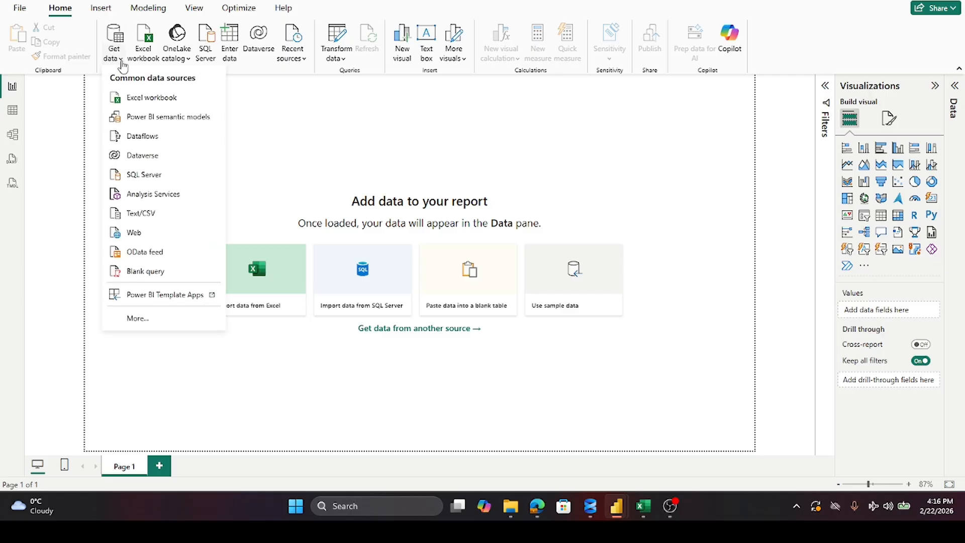
pyautogui.click(139, 97)
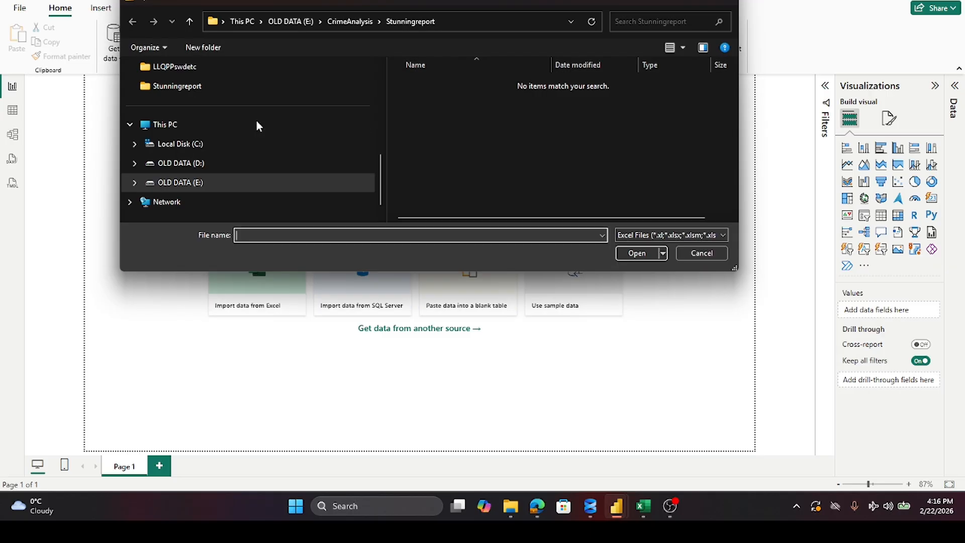
pyautogui.click(176, 181)
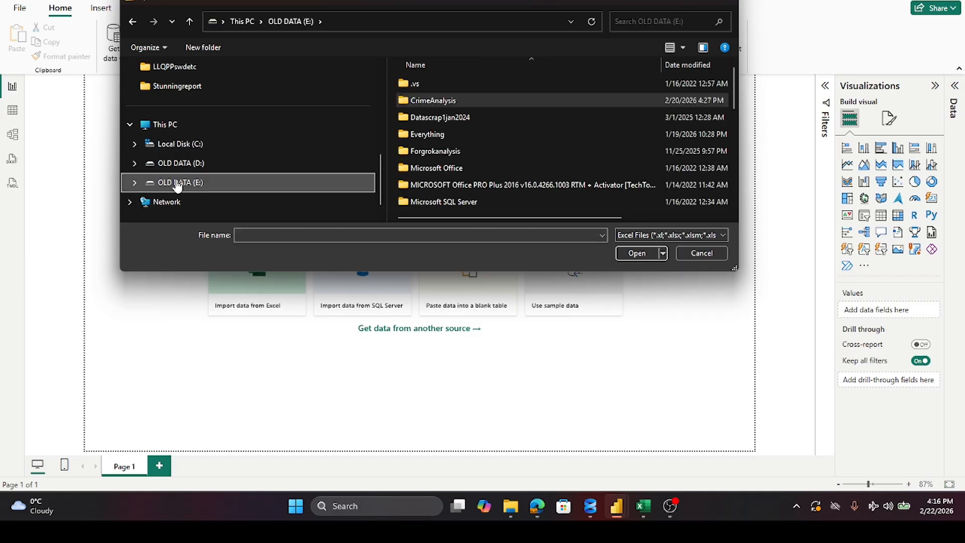
pyautogui.doubleClick(435, 102)
pyautogui.doubleClick(435, 103)
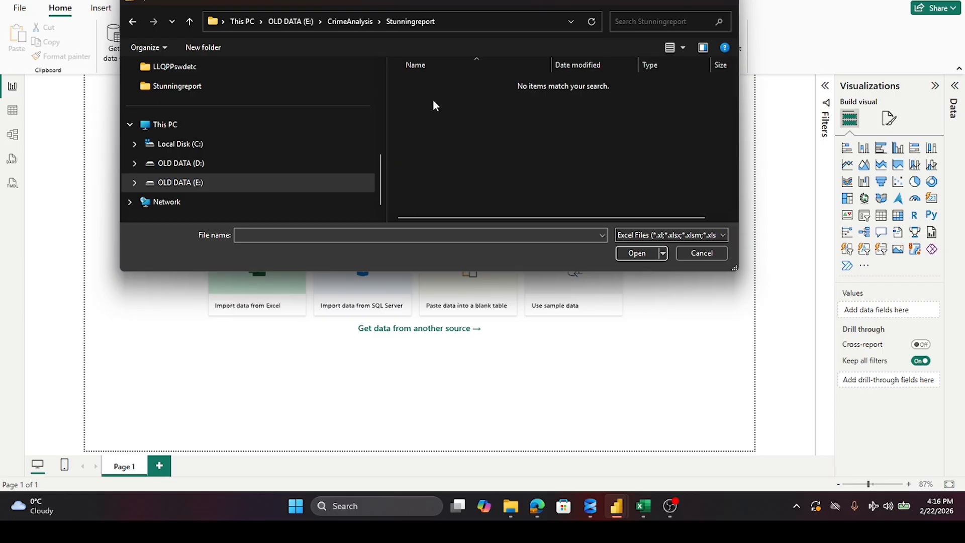
pyautogui.click(694, 234)
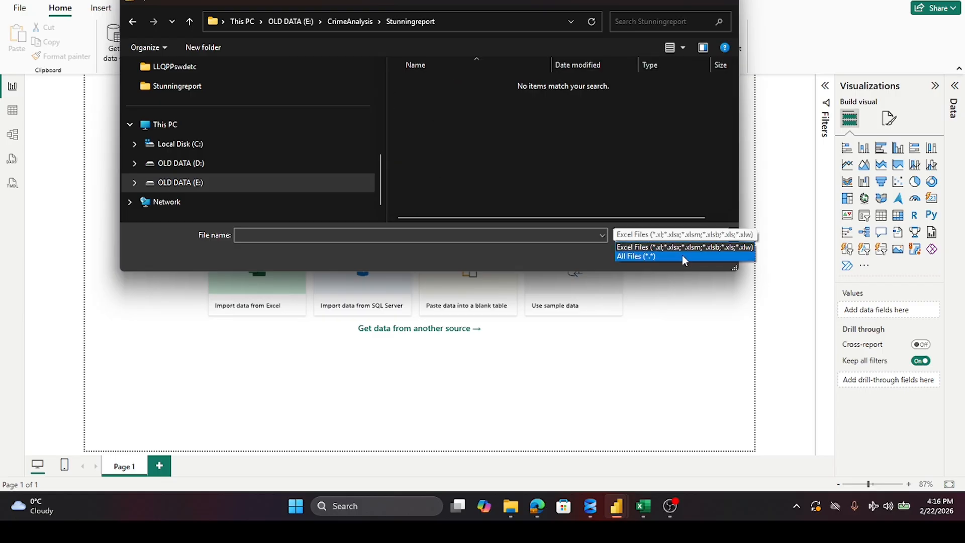
pyautogui.click(683, 255)
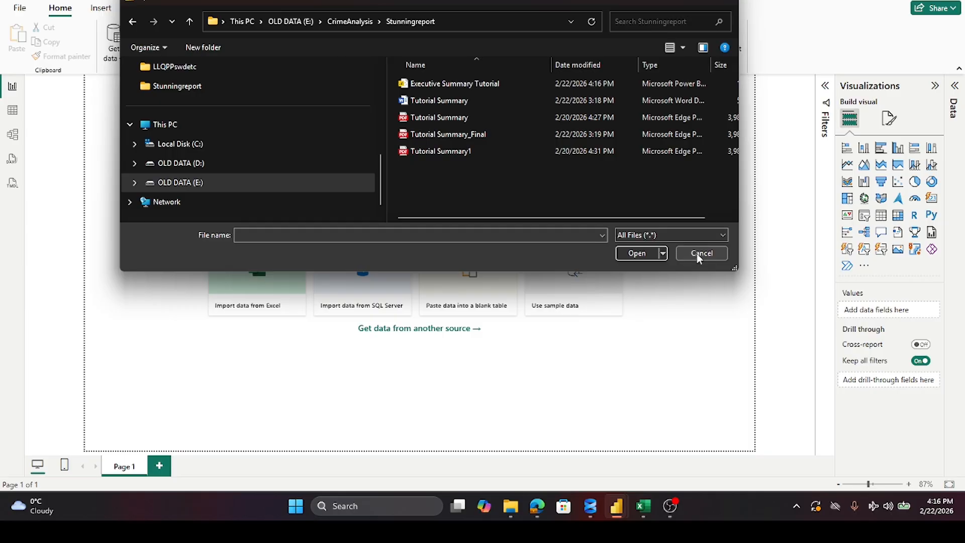
pyautogui.click(696, 253)
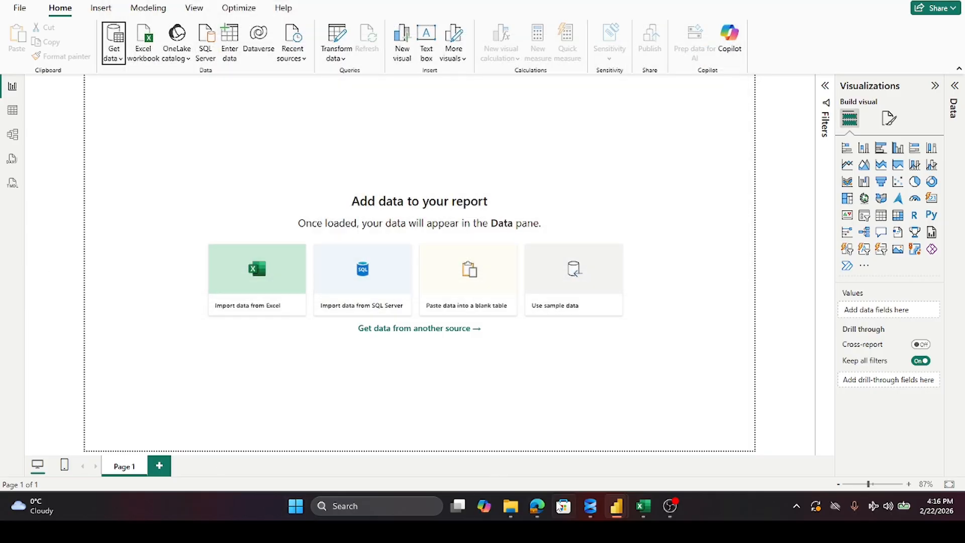
# Step: Switch to File Explorer and copy the AdventureWorks Sales Excel workbook from the Downloads folder
pyautogui.moveTo(510, 506)
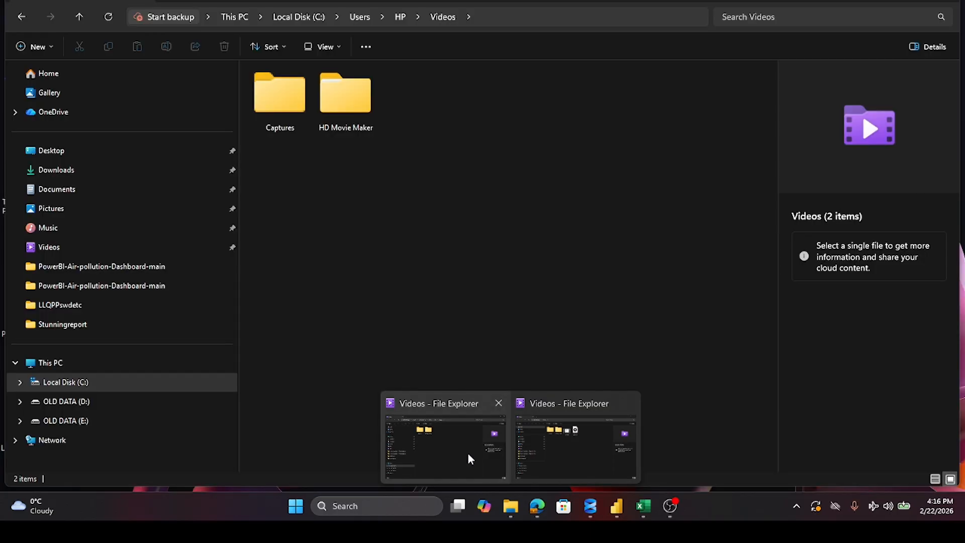
pyautogui.click(468, 452)
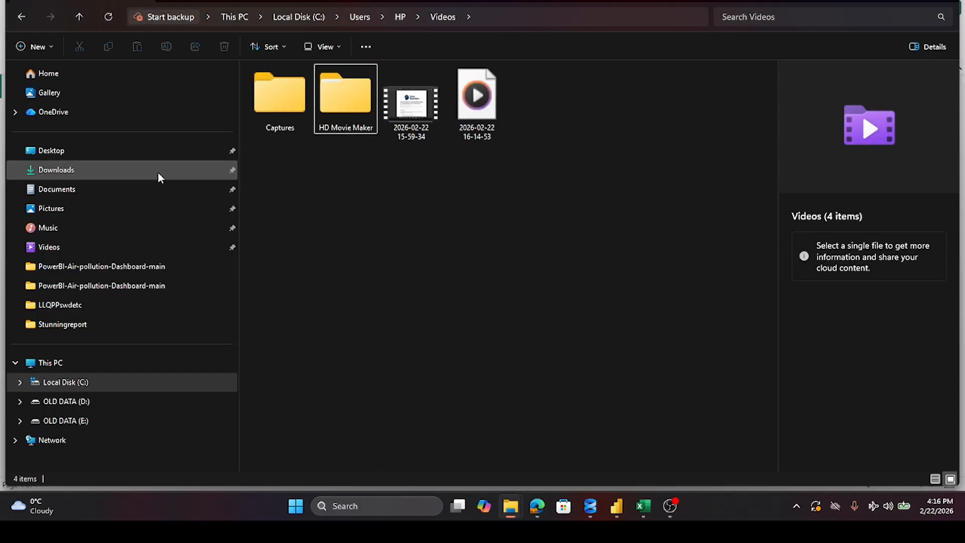
pyautogui.click(69, 176)
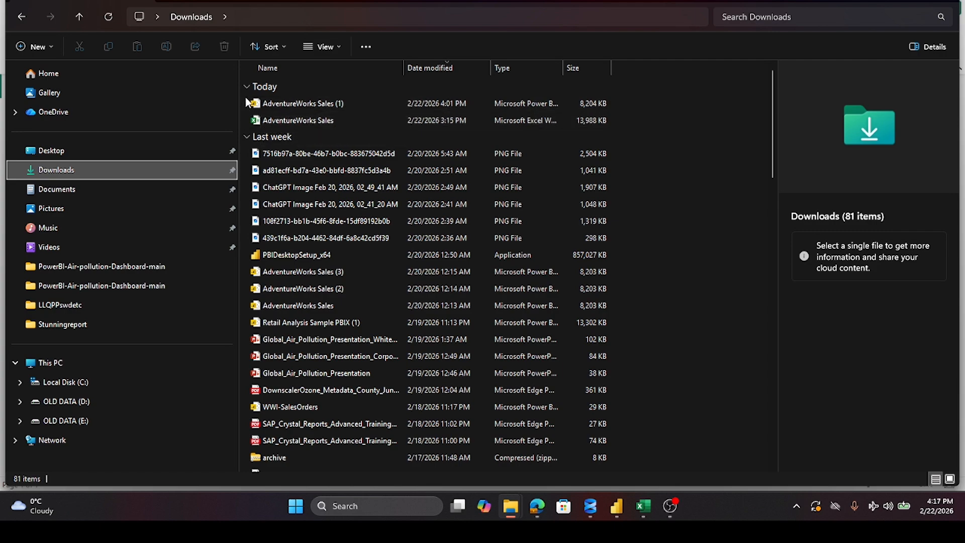
pyautogui.click(278, 118)
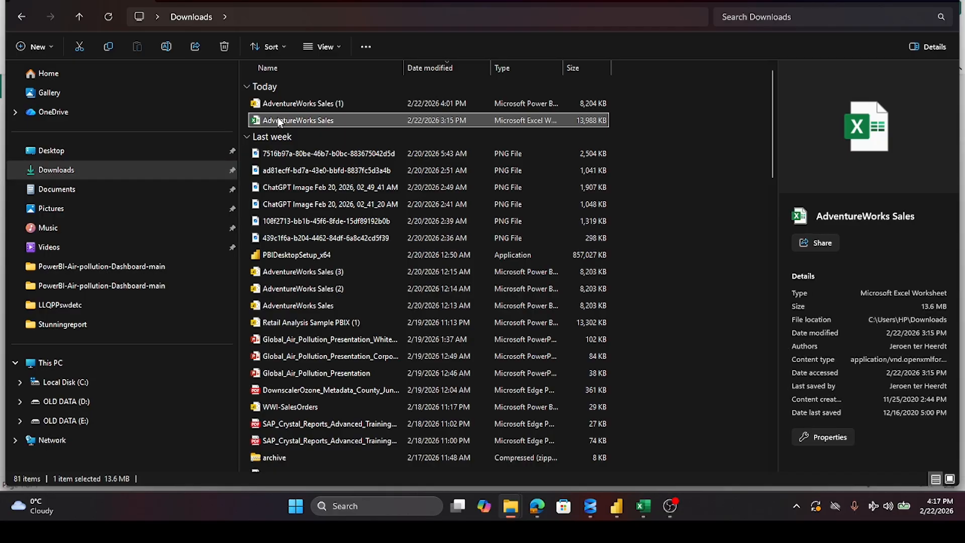
pyautogui.rightClick(277, 117)
pyautogui.click(297, 134)
# Step: Go to CrimeAnalysis on drive E, search it for "st" and open the Stunningreport folder
pyautogui.click(70, 425)
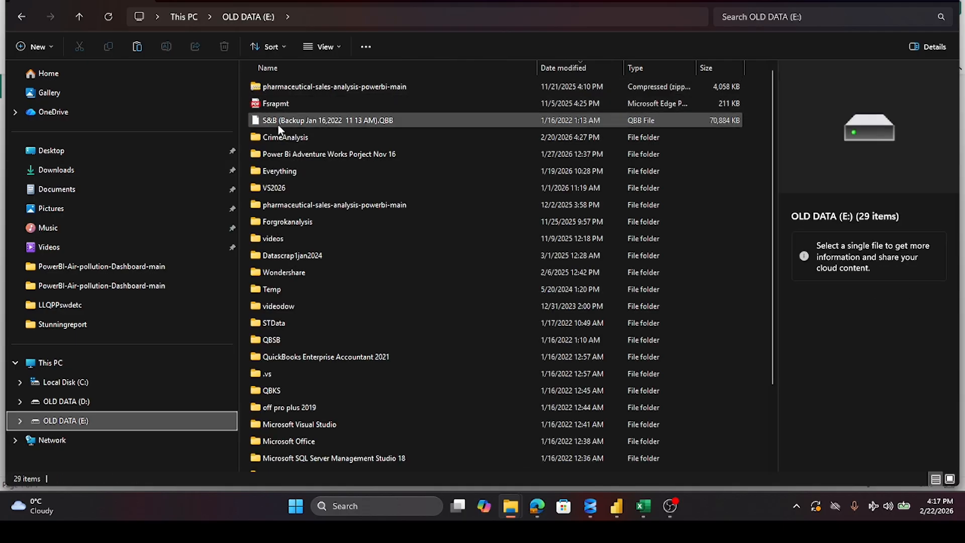
pyautogui.doubleClick(278, 137)
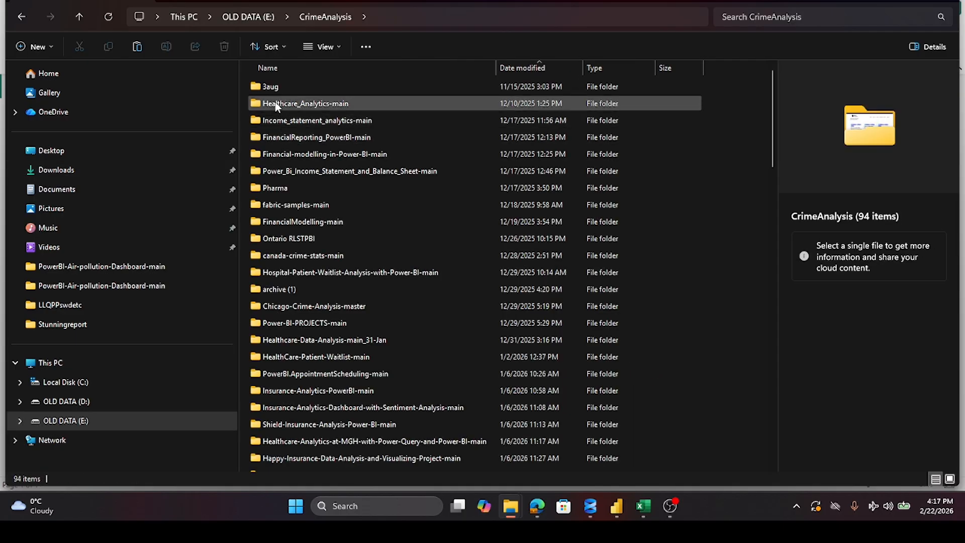
pyautogui.click(297, 68)
pyautogui.click(296, 67)
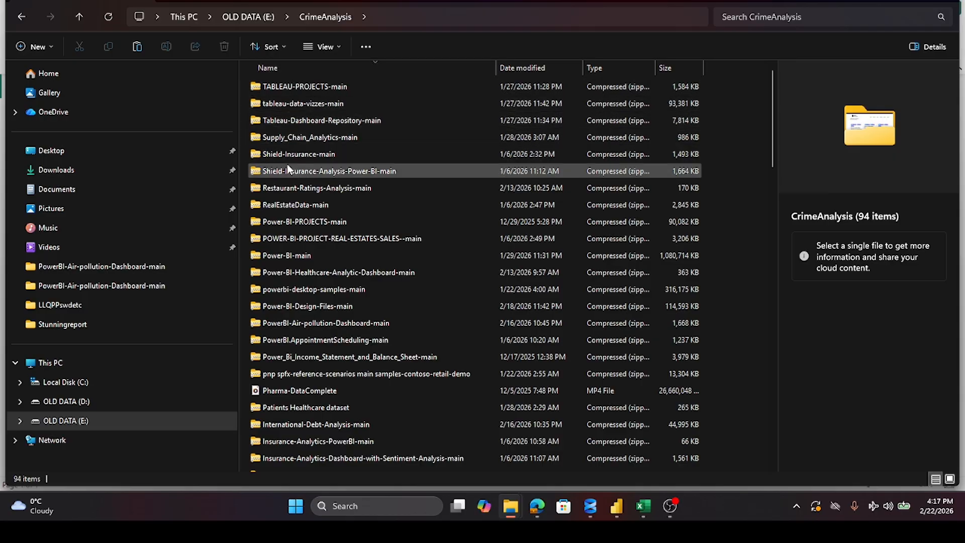
pyautogui.scroll(-15, 287, 164)
pyautogui.scroll(6, 287, 165)
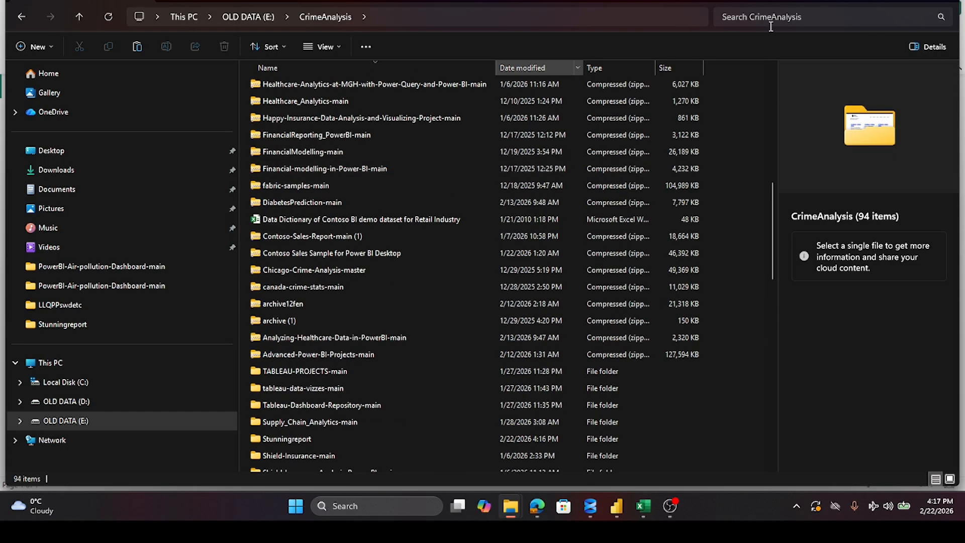
pyautogui.click(761, 18)
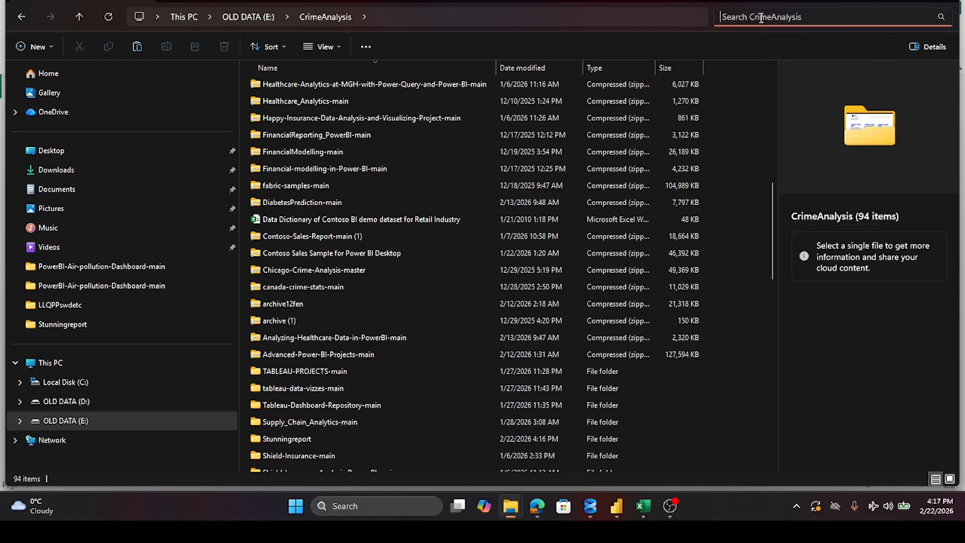
pyautogui.write('st')
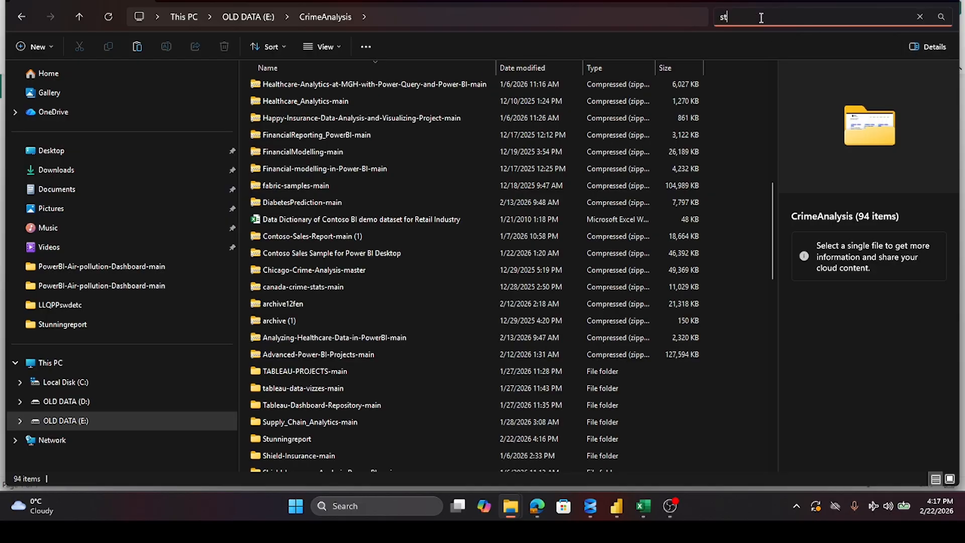
pyautogui.click(315, 81)
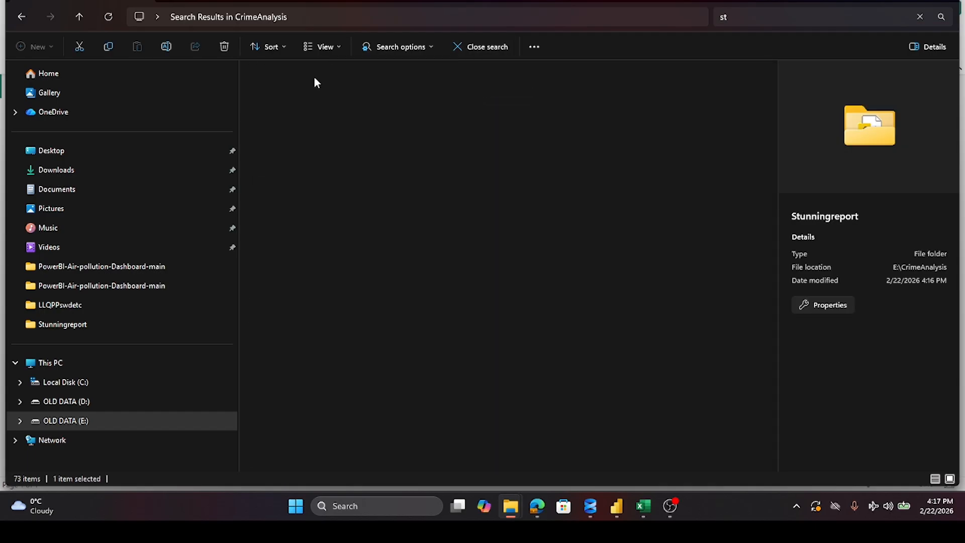
pyautogui.doubleClick(315, 82)
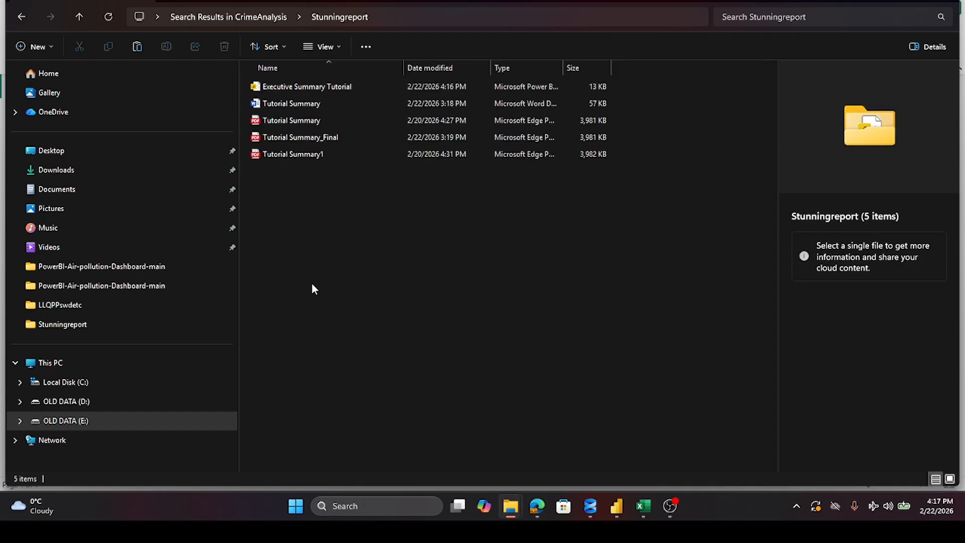
# Step: Paste the AdventureWorks Sales workbook into the Stunningreport folder and return to Power BI Desktop
pyautogui.rightClick(314, 195)
pyautogui.click(330, 212)
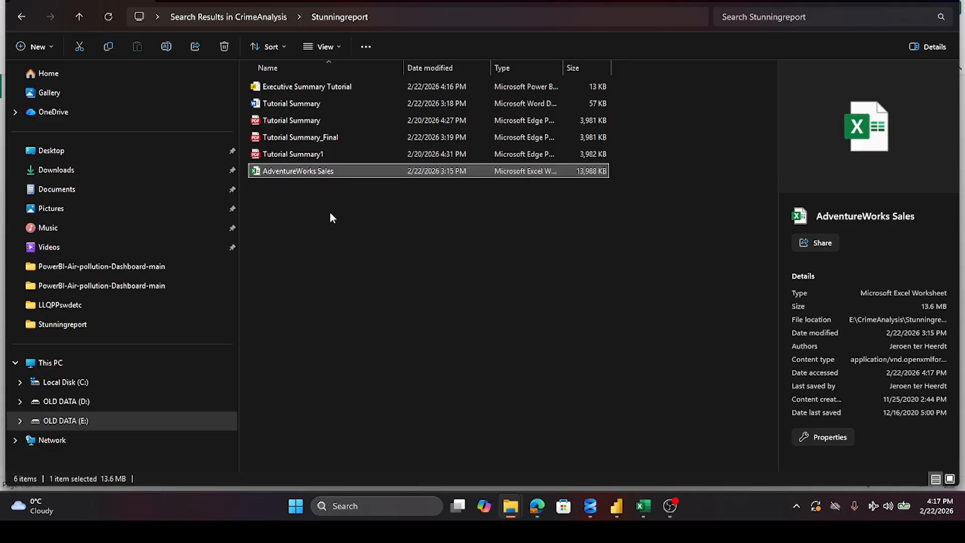
pyautogui.click(890, 1)
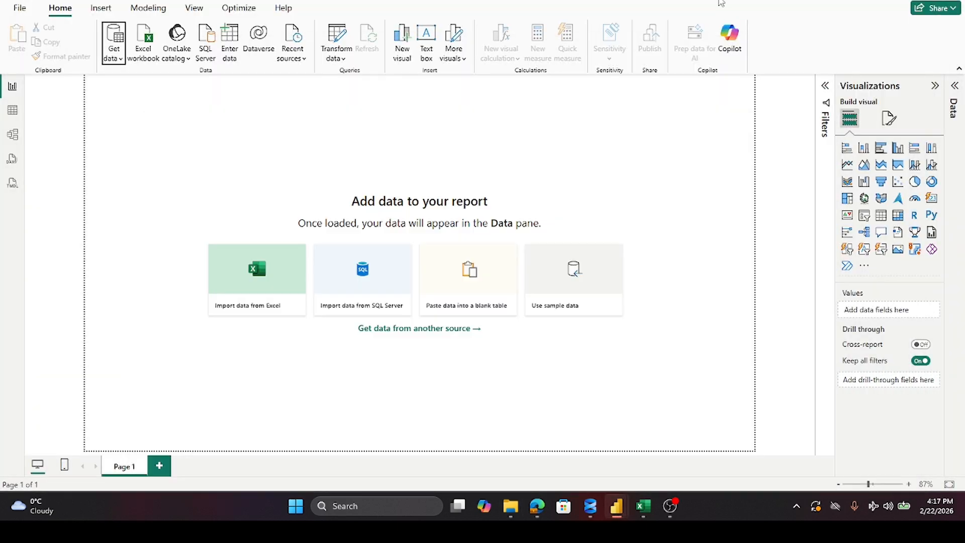
# Step: Connect to the AdventureWorks Sales workbook in the Stunningreport folder as an Excel data source
pyautogui.click(123, 65)
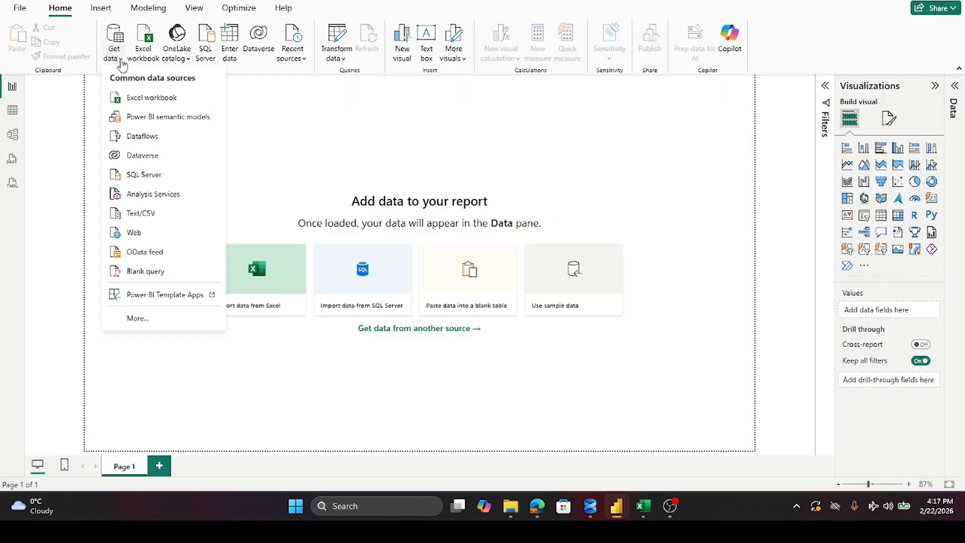
pyautogui.click(123, 99)
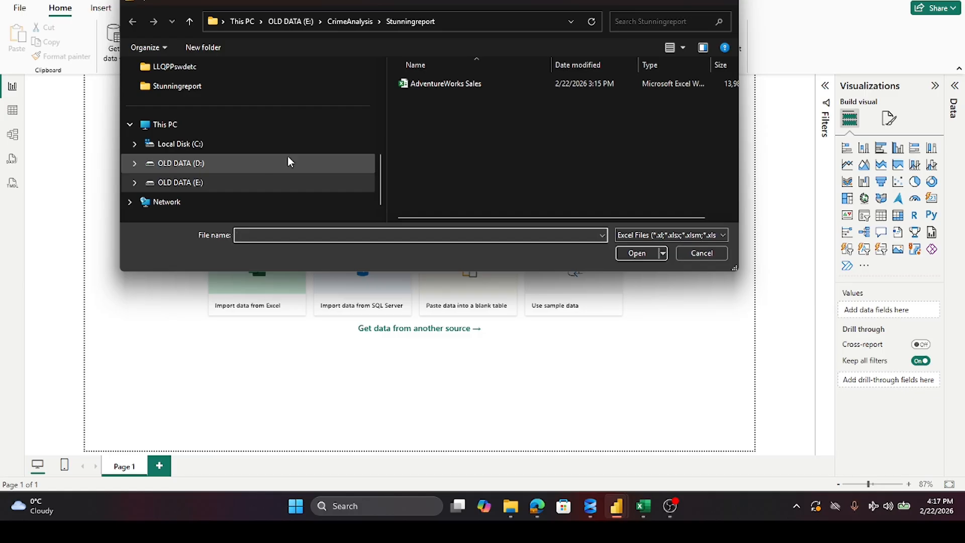
pyautogui.doubleClick(444, 80)
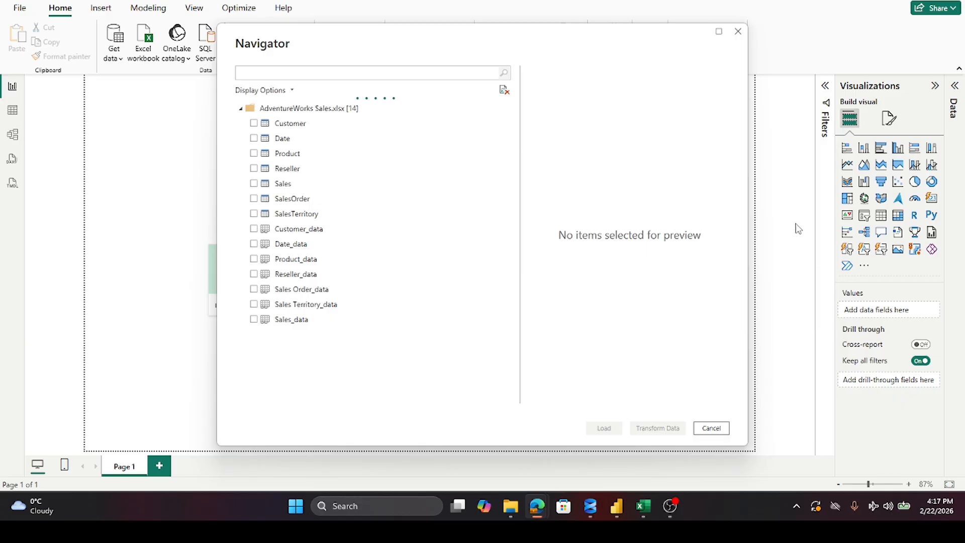
# Step: Select the Customer, Date, Product, Reseller, Sales, SalesTerritory and SalesOrder tables and load them into the report
pyautogui.click(254, 123)
pyautogui.click(254, 138)
pyautogui.click(254, 153)
pyautogui.click(254, 169)
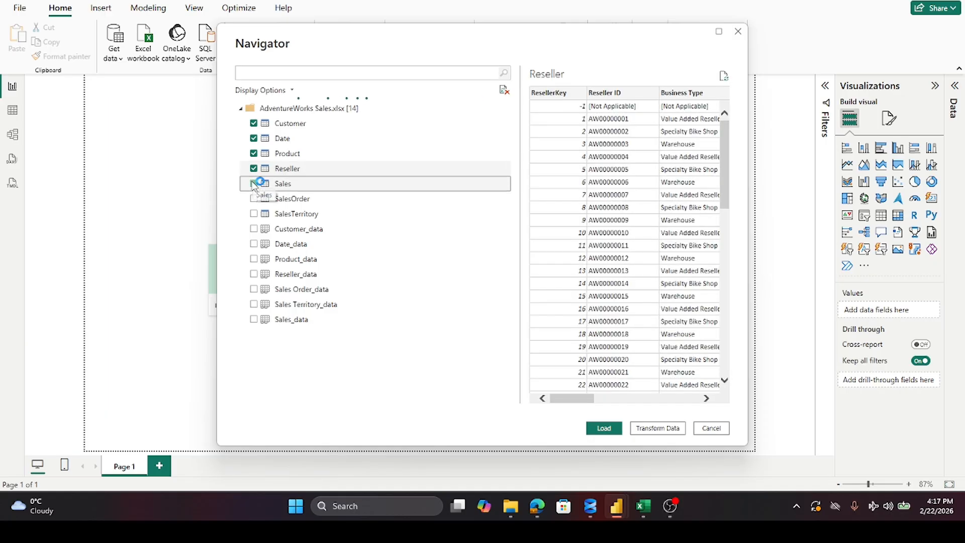
pyautogui.click(253, 184)
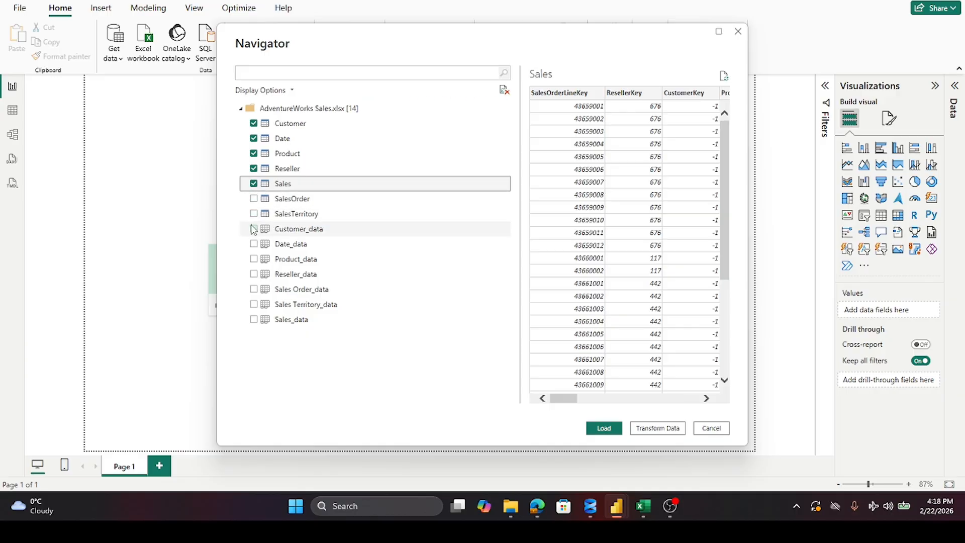
pyautogui.click(254, 214)
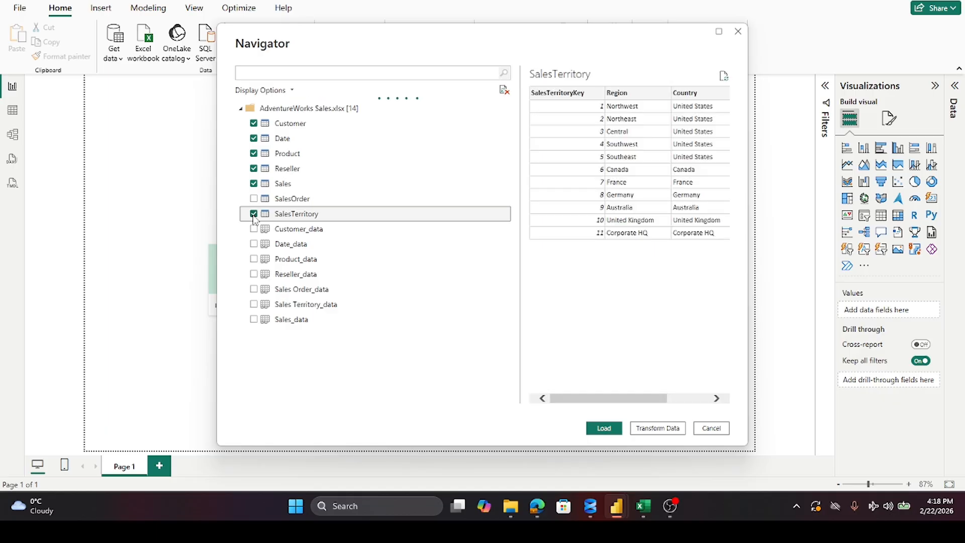
pyautogui.click(254, 198)
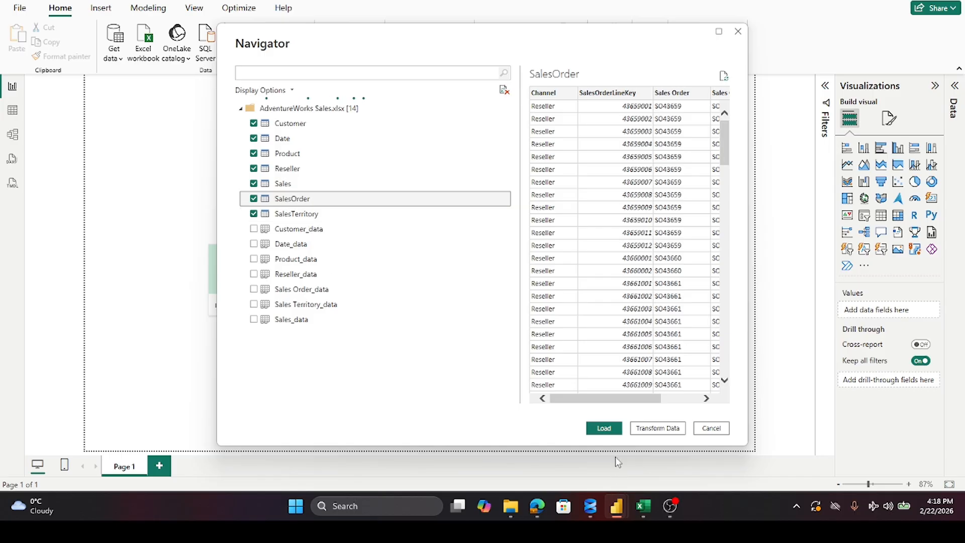
pyautogui.click(604, 428)
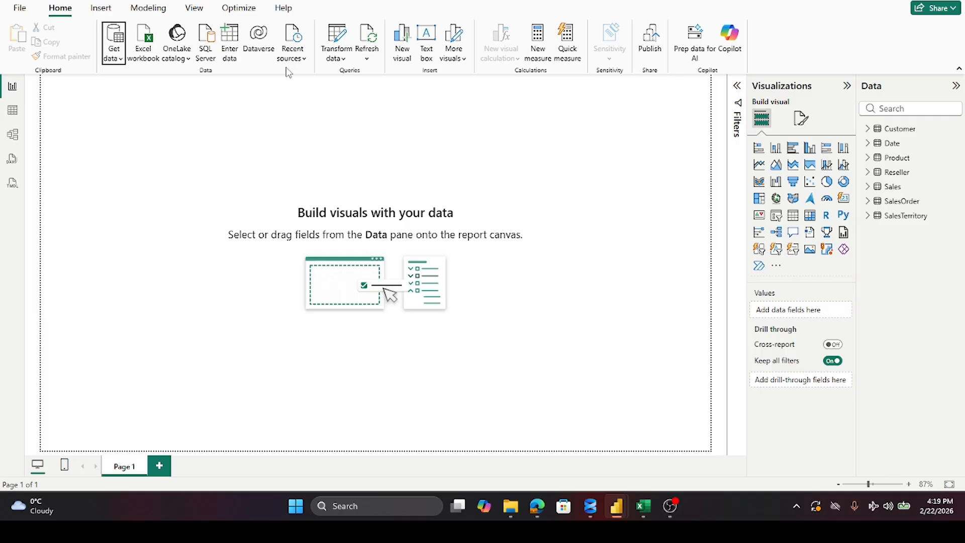
# Step: Open the data for transformation in Power Query and filter the -1 key row out of the Customer table's CustomerKey column
pyautogui.click(336, 39)
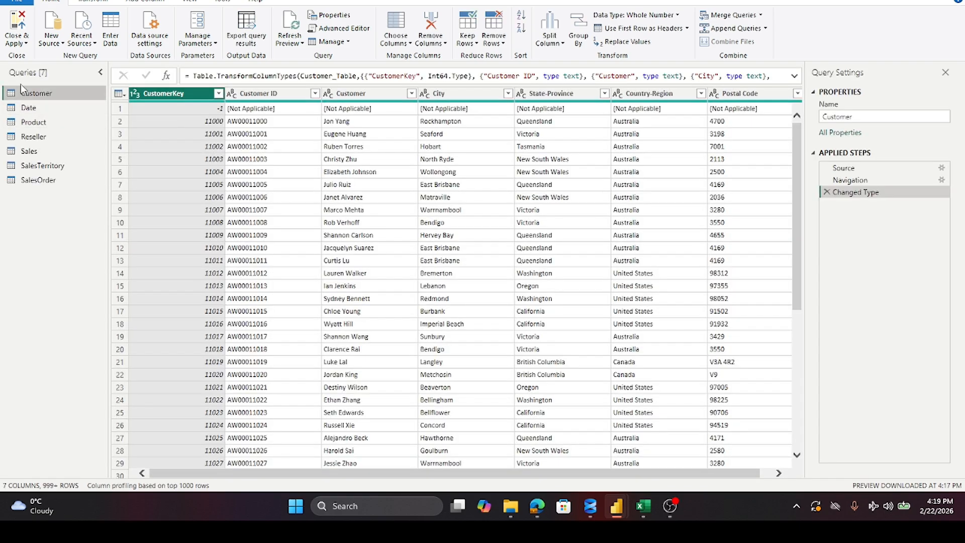
pyautogui.click(120, 108)
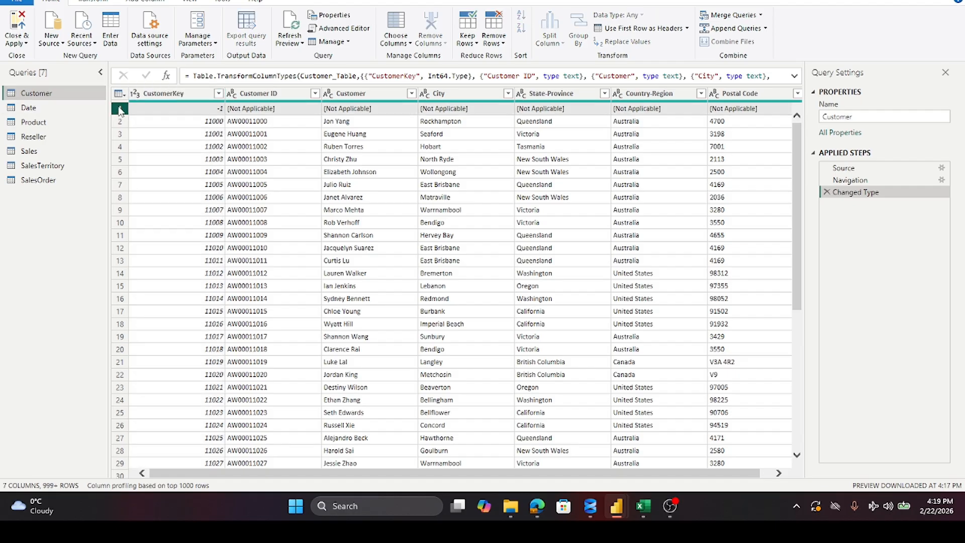
pyautogui.rightClick(155, 105)
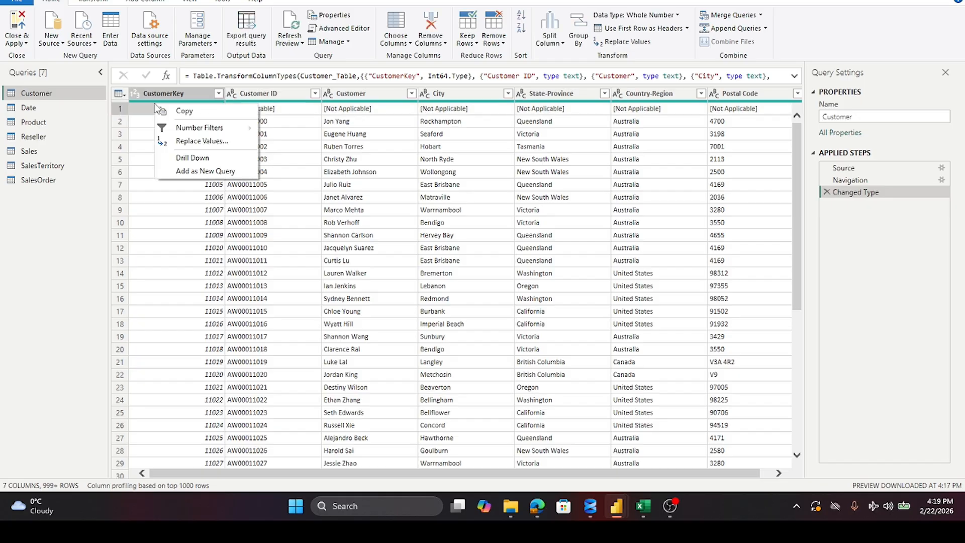
pyautogui.click(156, 223)
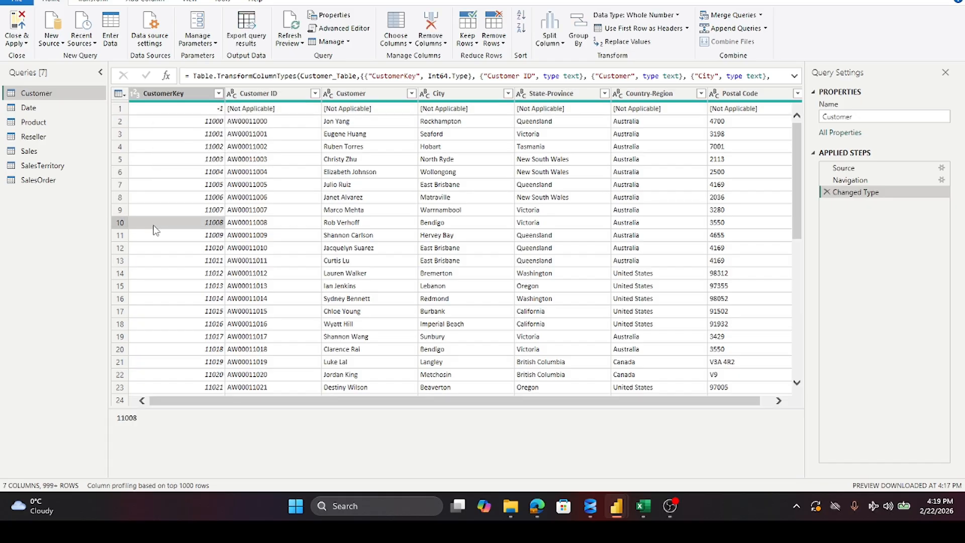
pyautogui.click(121, 108)
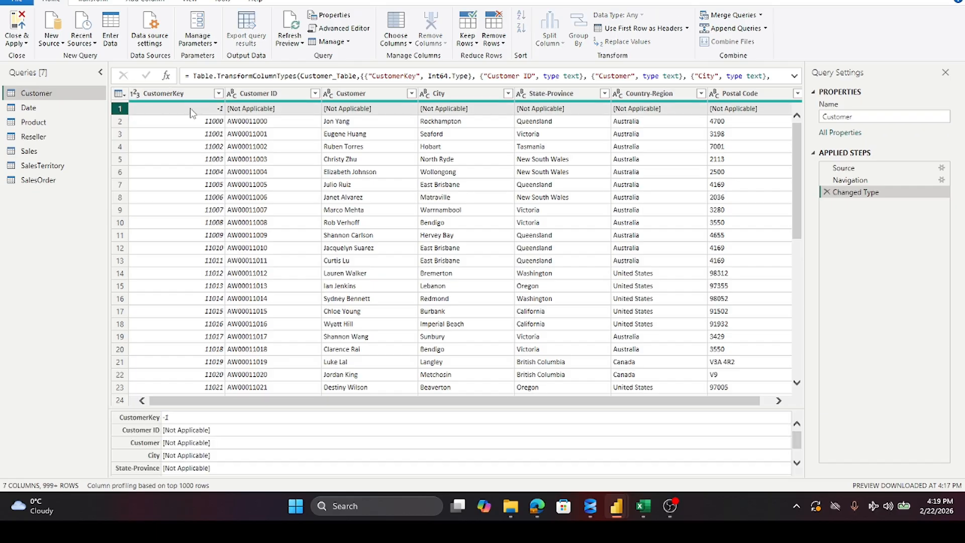
pyautogui.click(219, 94)
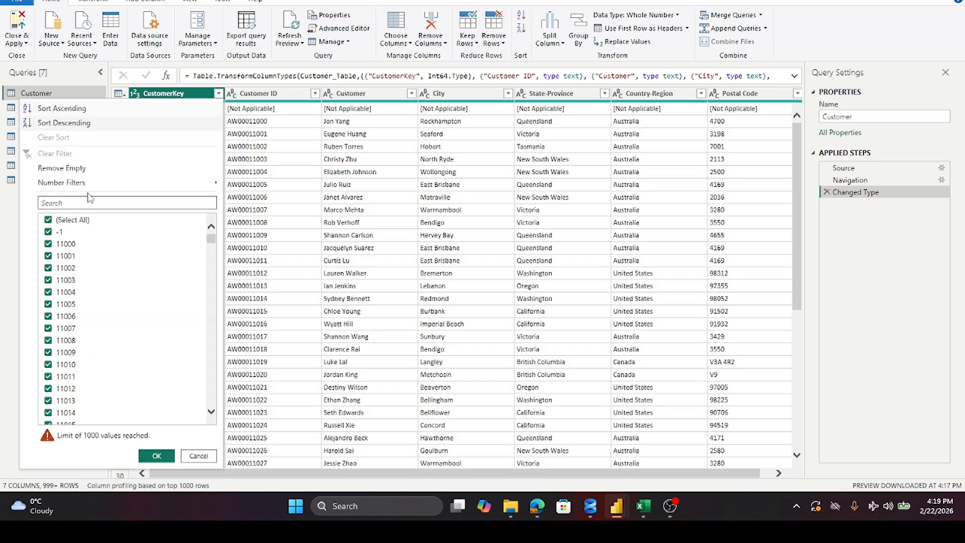
pyautogui.click(48, 232)
pyautogui.click(157, 455)
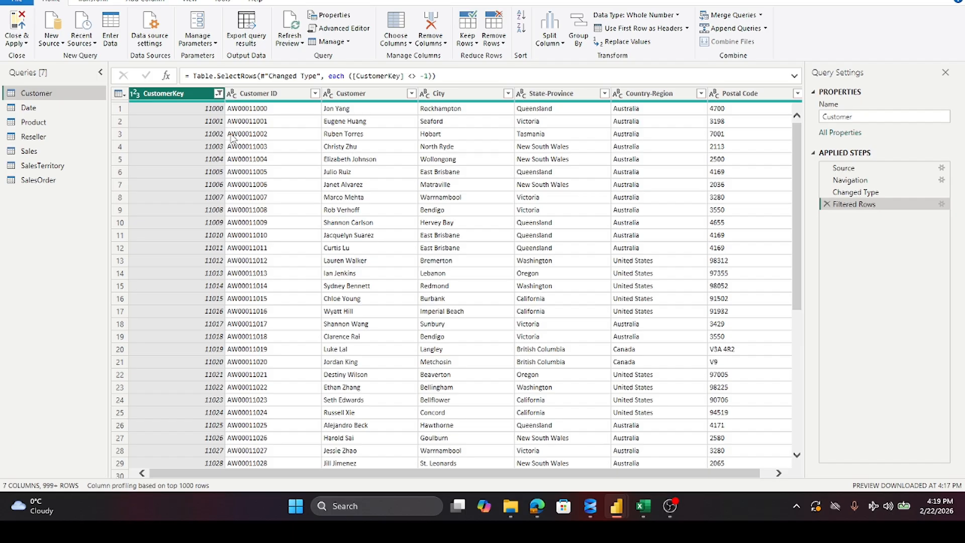
# Step: Review the columns and values of the Date and Product tables for rows that need cleaning
pyautogui.hotkey('alt', 'Tab')
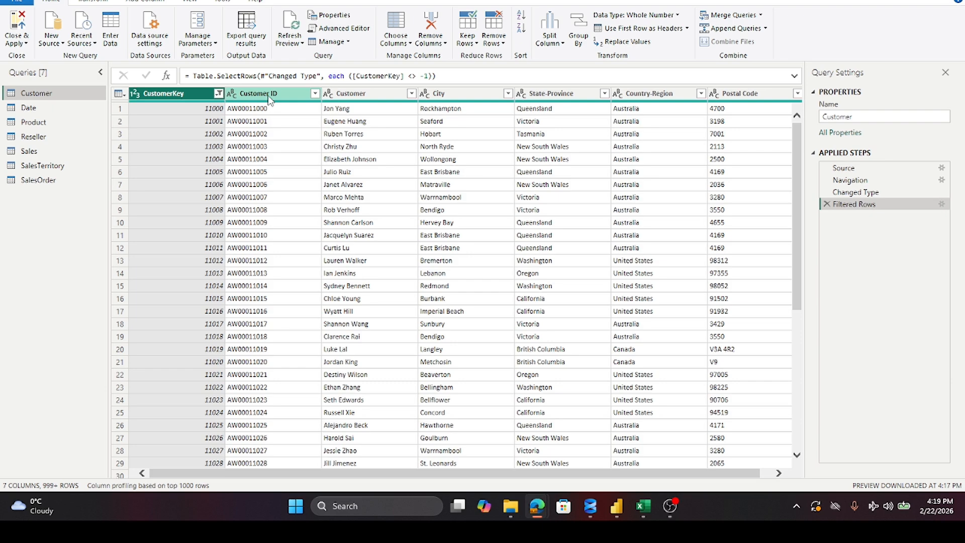
pyautogui.click(27, 109)
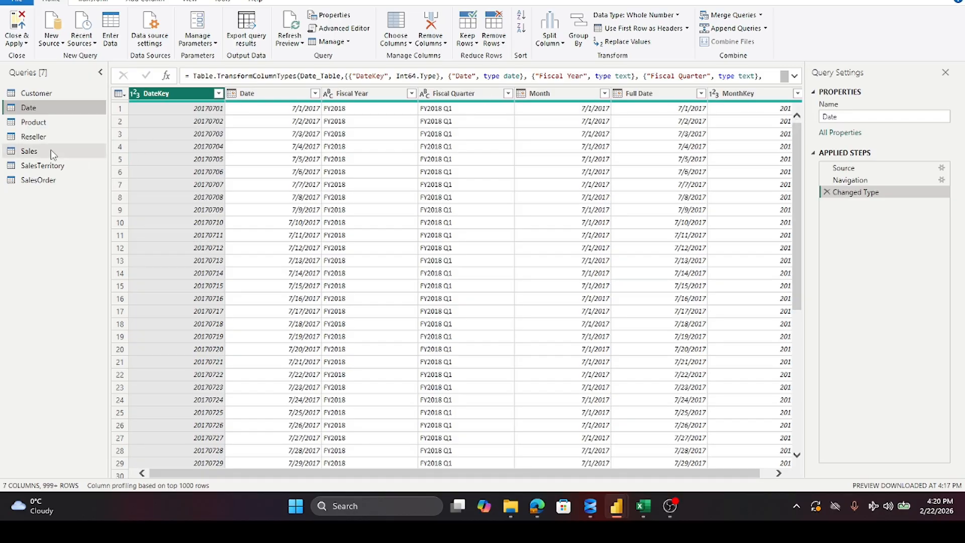
pyautogui.click(32, 124)
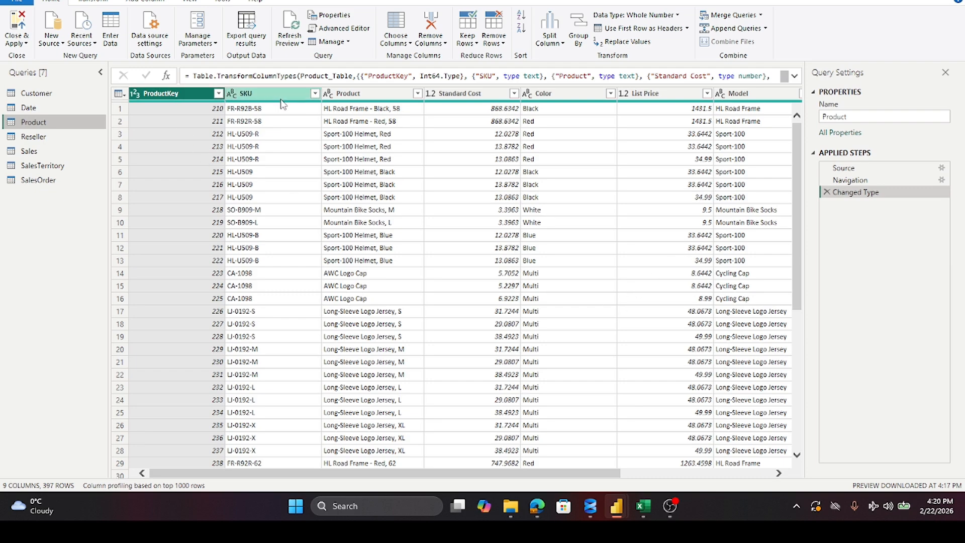
pyautogui.moveTo(172, 102)
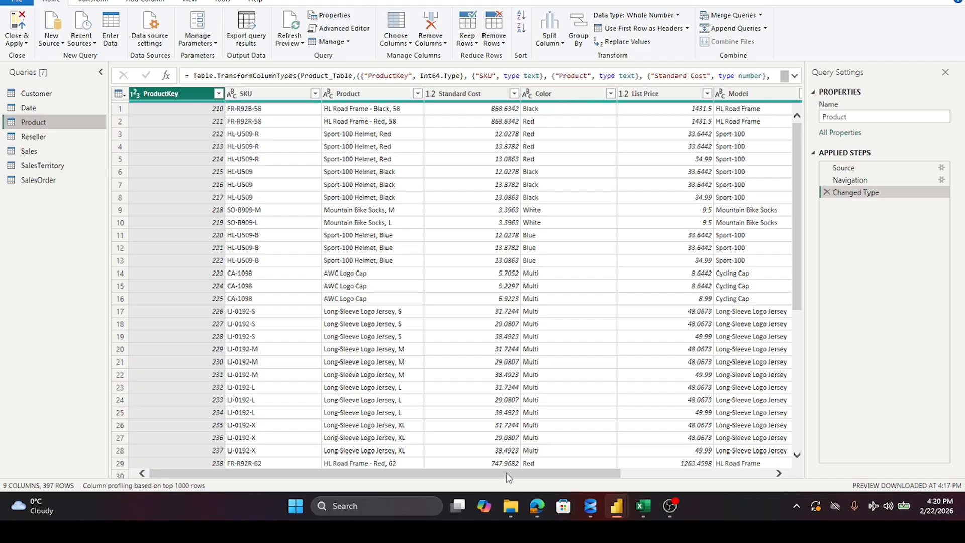
pyautogui.moveTo(508, 475); pyautogui.dragTo(673, 470)
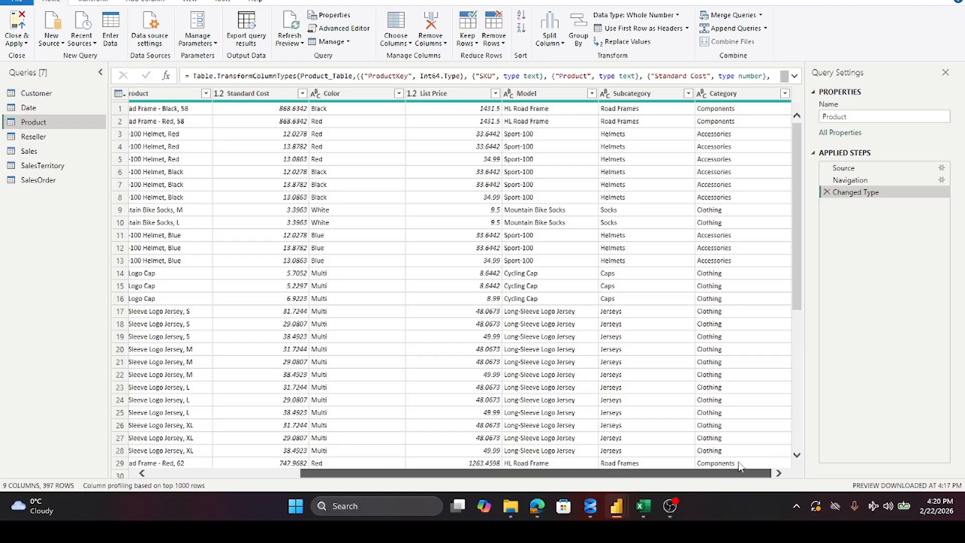
pyautogui.moveTo(382, 475); pyautogui.dragTo(230, 478)
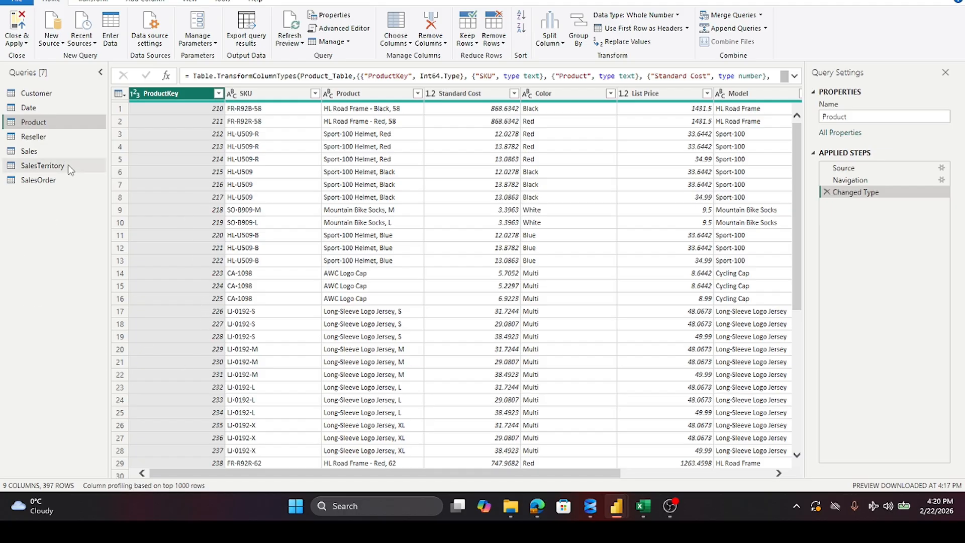
# Step: Filter the -1 key row out of the Reseller table's ResellerKey column
pyautogui.click(34, 137)
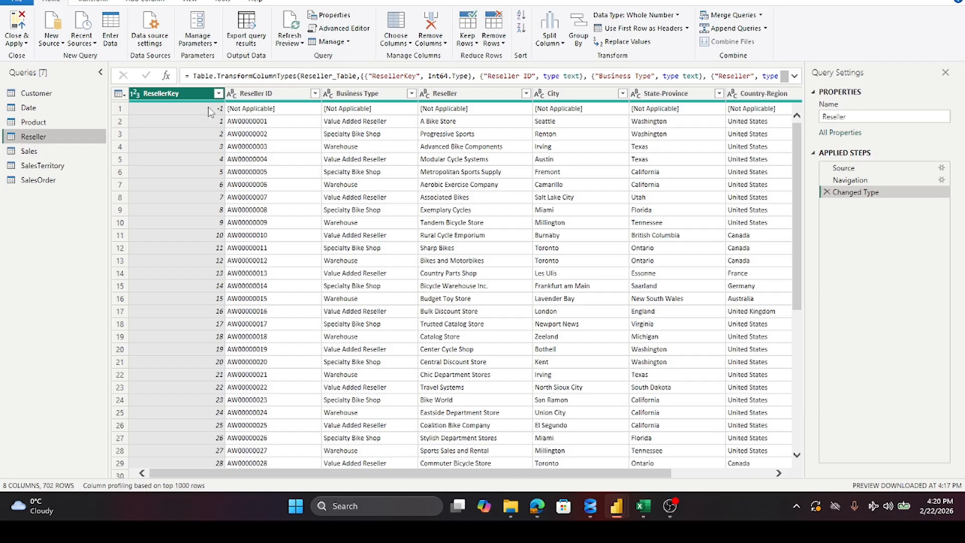
pyautogui.click(219, 94)
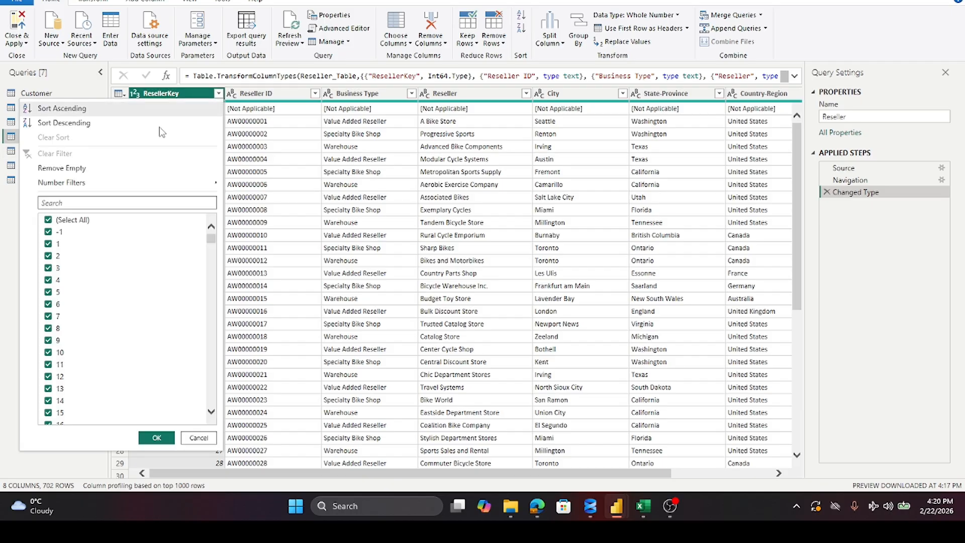
pyautogui.click(48, 232)
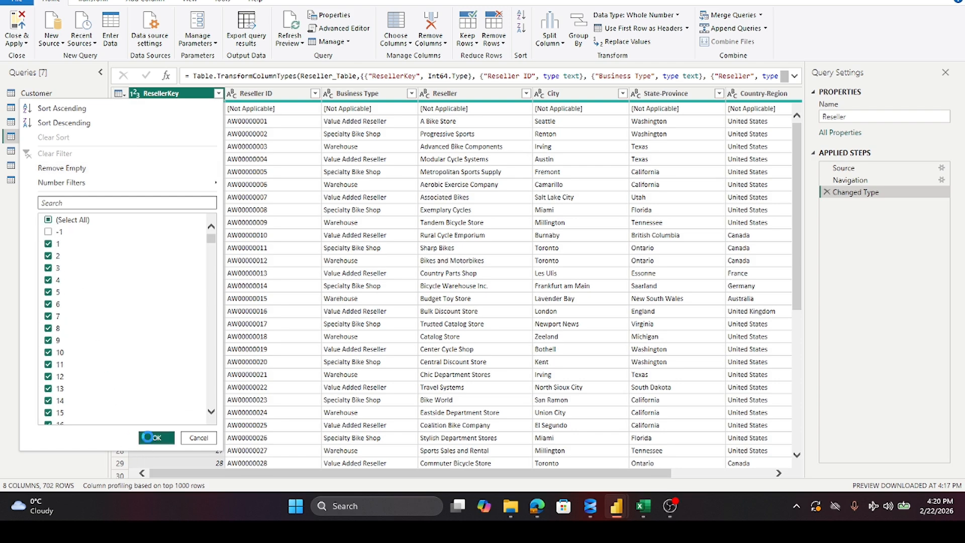
pyautogui.click(153, 438)
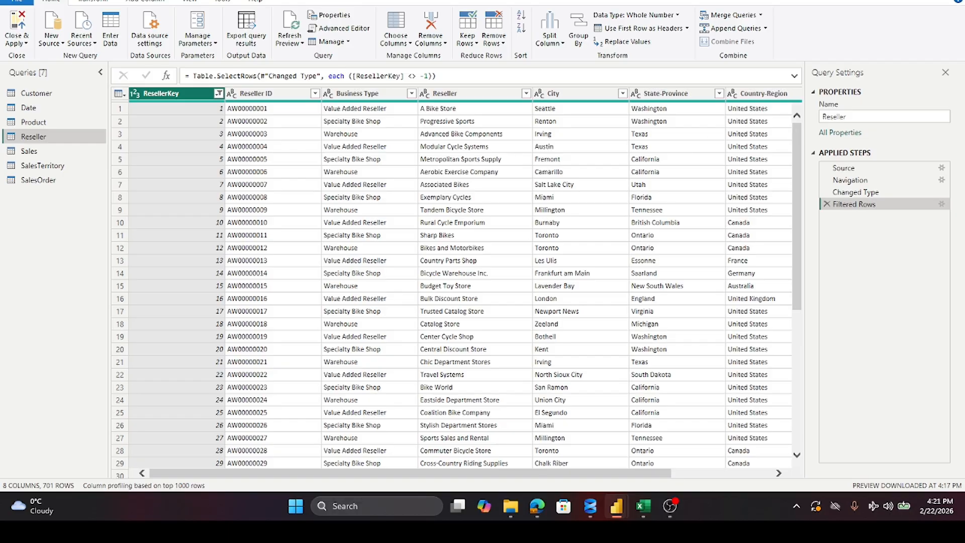
# Step: Check the Sales, SalesTerritory and SalesOrder tables, and apply the query changes to return to the report
pyautogui.click(17, 151)
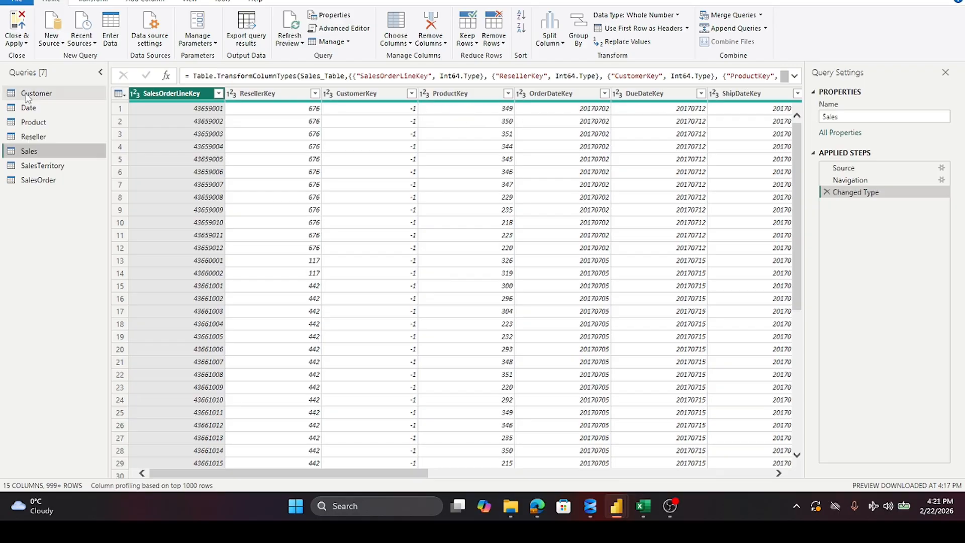
pyautogui.click(26, 169)
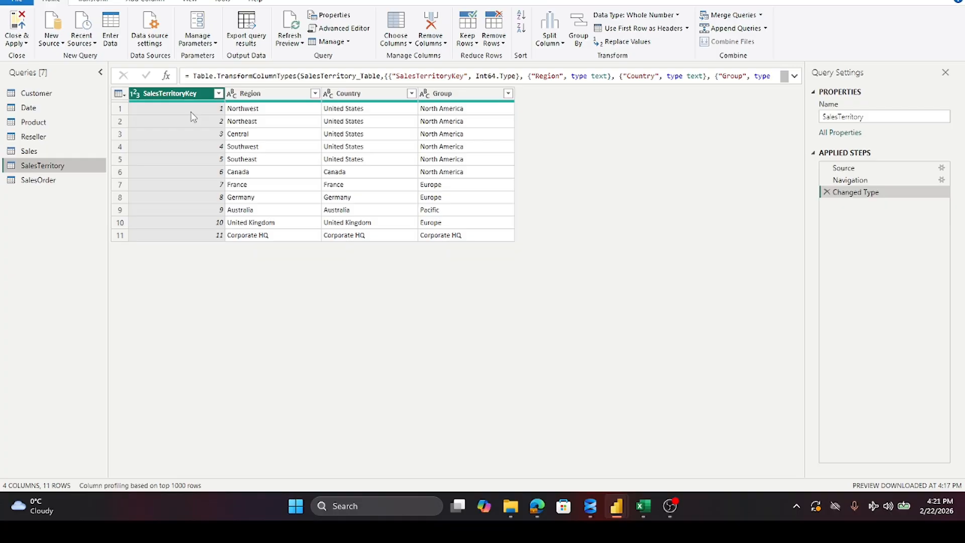
pyautogui.click(56, 189)
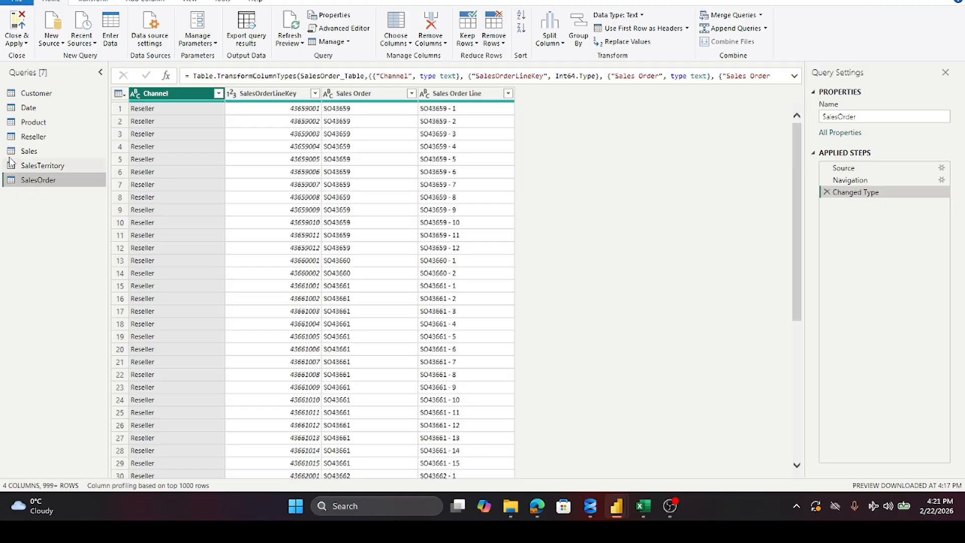
pyautogui.click(15, 27)
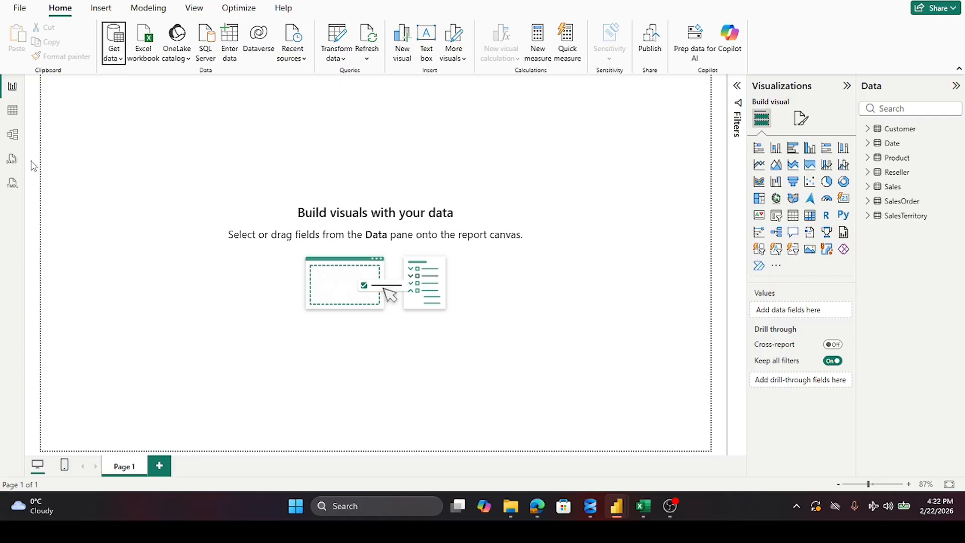
# Step: Show the data model diagram with the properties collapsed, and move the SalesOrder and Reseller tables clear of Sales and each other
pyautogui.click(13, 135)
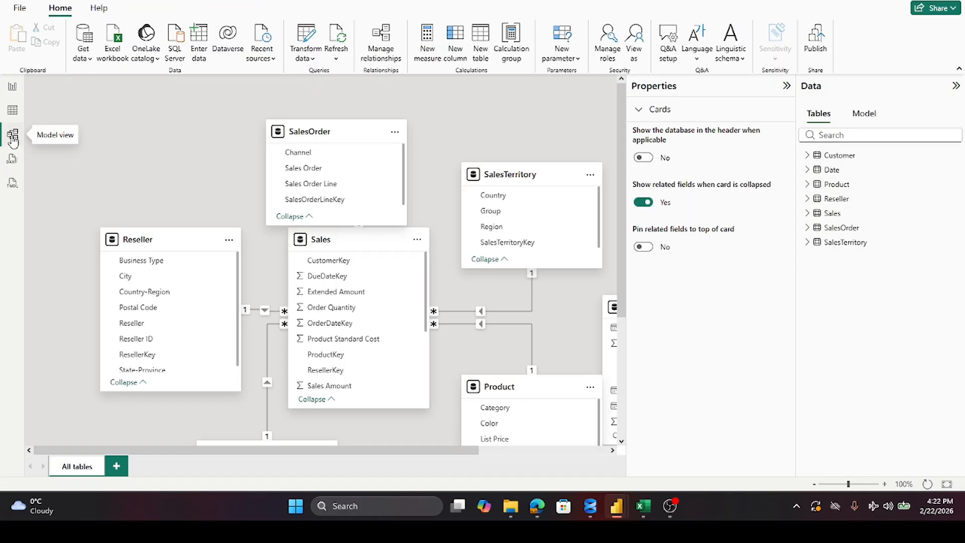
pyautogui.moveTo(335, 132); pyautogui.dragTo(197, 99)
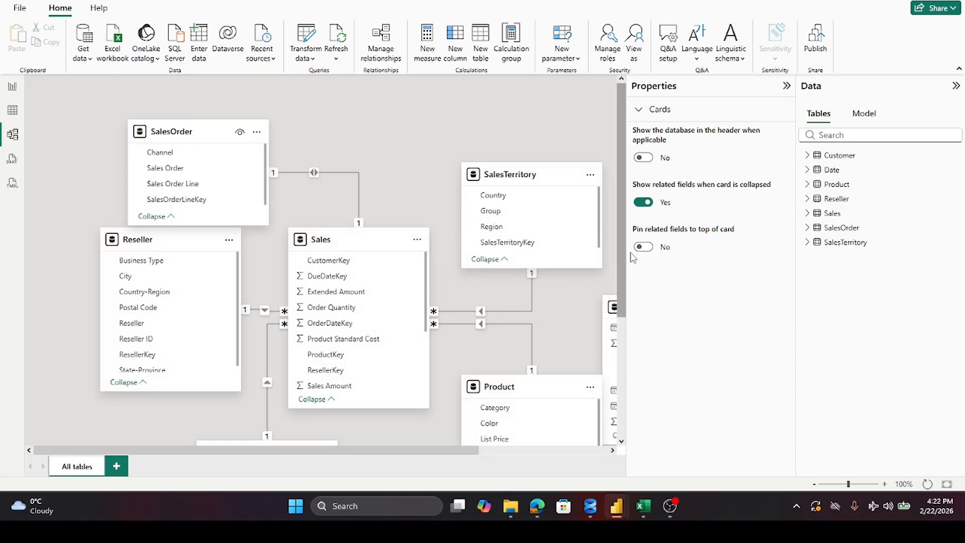
pyautogui.click(787, 86)
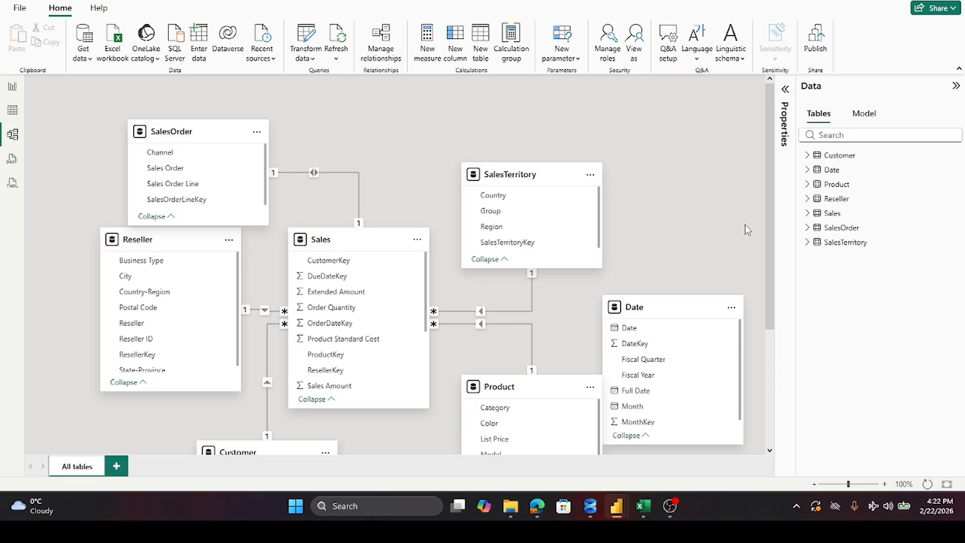
pyautogui.moveTo(769, 255); pyautogui.dragTo(781, 285)
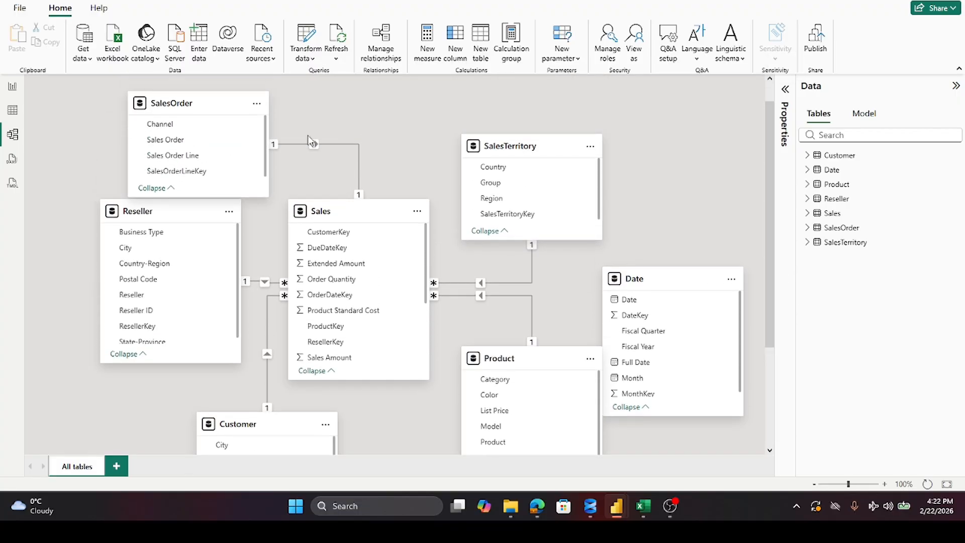
pyautogui.moveTo(204, 103); pyautogui.dragTo(165, 104)
pyautogui.moveTo(174, 208); pyautogui.dragTo(147, 231)
# Step: Inspect the relationship settings between SalesOrder and Sales and between Reseller and Sales without changing them
pyautogui.doubleClick(274, 145)
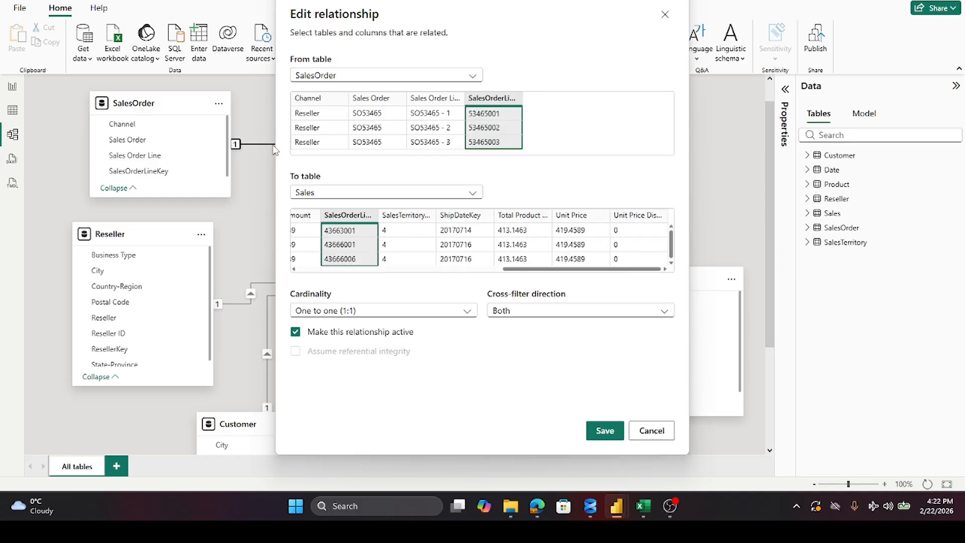
pyautogui.click(654, 431)
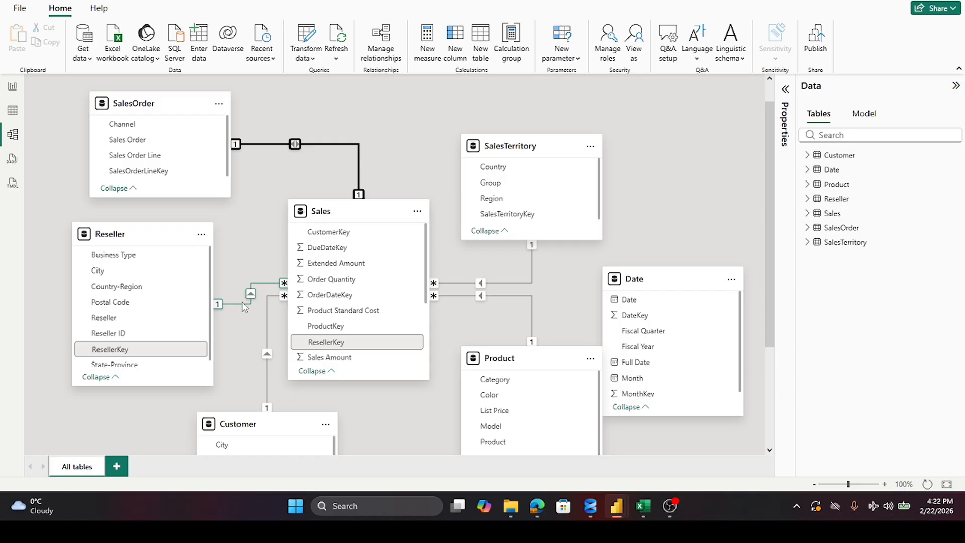
pyautogui.scroll(1, 341, 279)
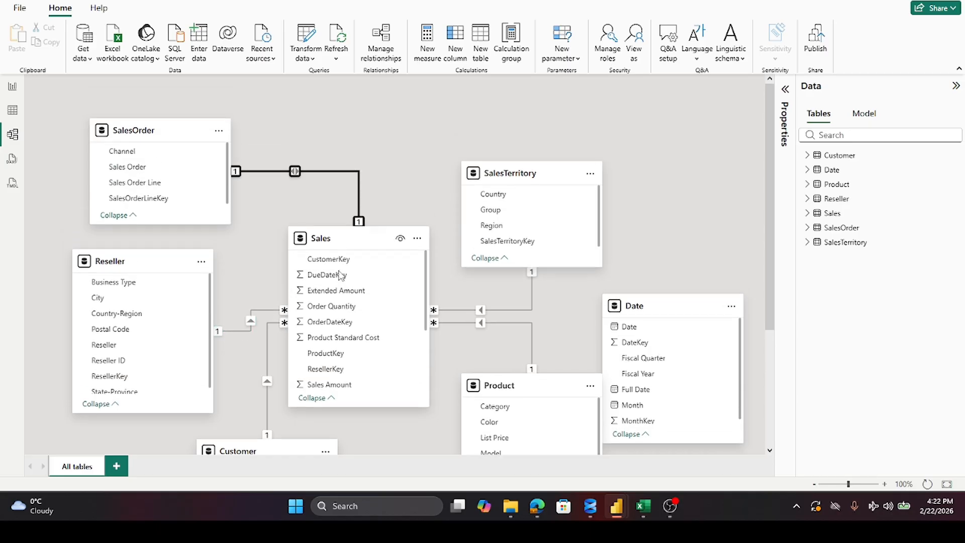
pyautogui.scroll(-1, 341, 276)
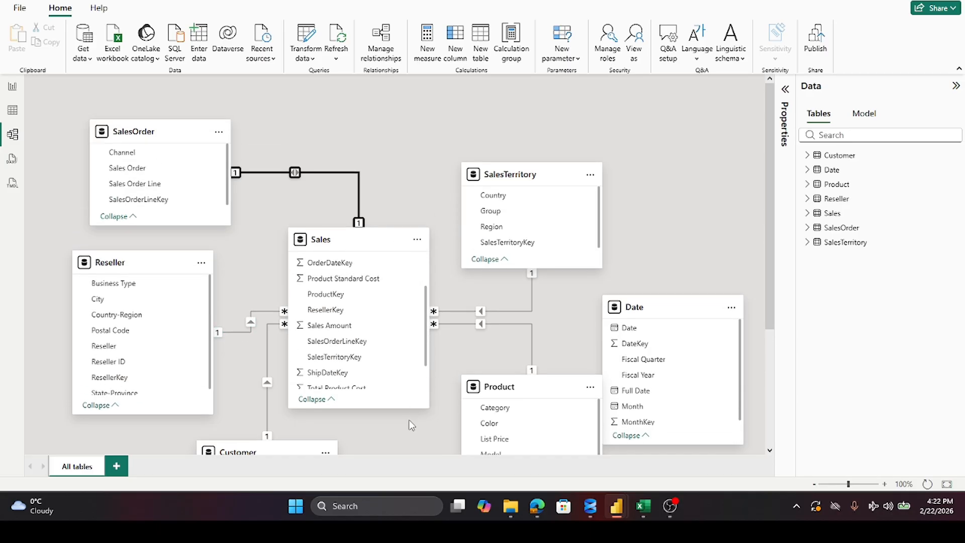
pyautogui.scroll(-4, 410, 423)
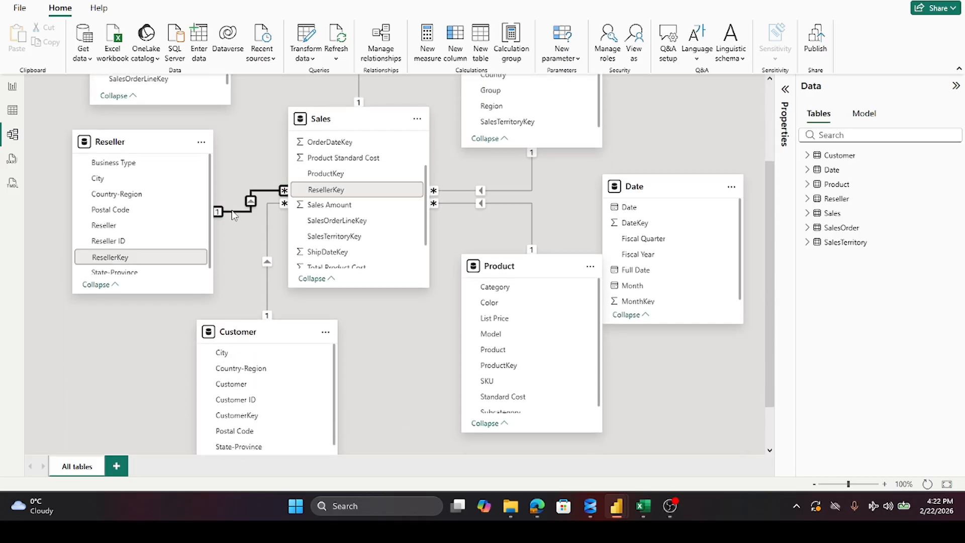
pyautogui.doubleClick(232, 211)
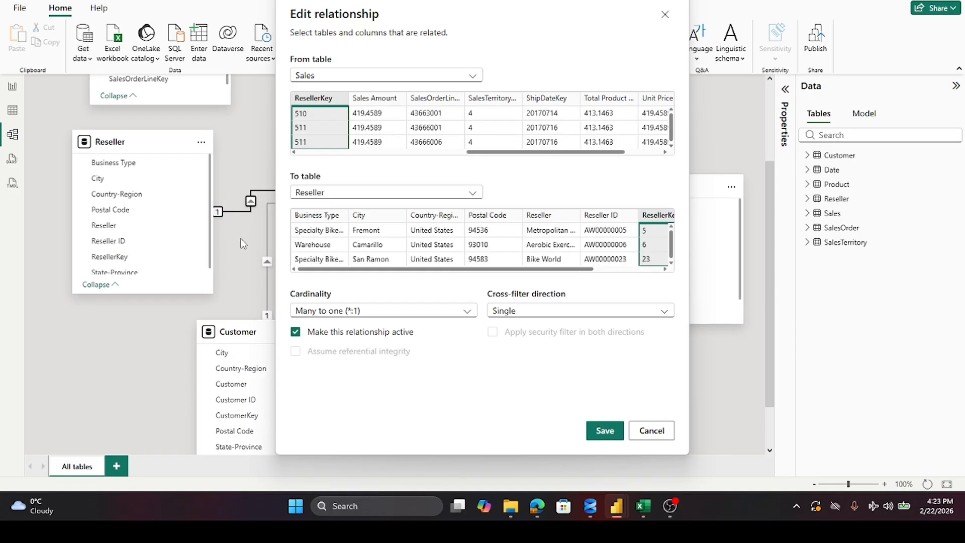
pyautogui.click(660, 436)
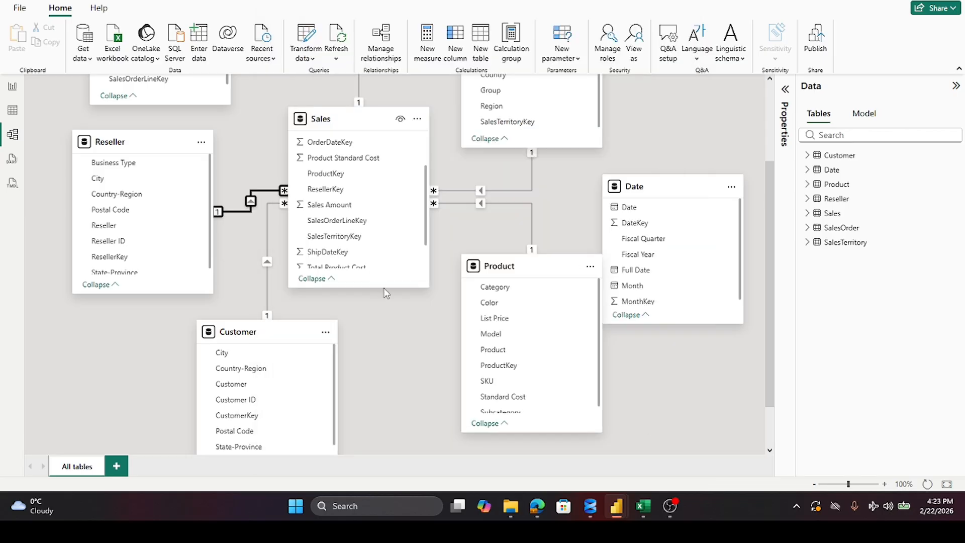
# Step: Move the Date table up in the model diagram, clear of the Product table and beside SalesTerritory
pyautogui.scroll(-1, 391, 332)
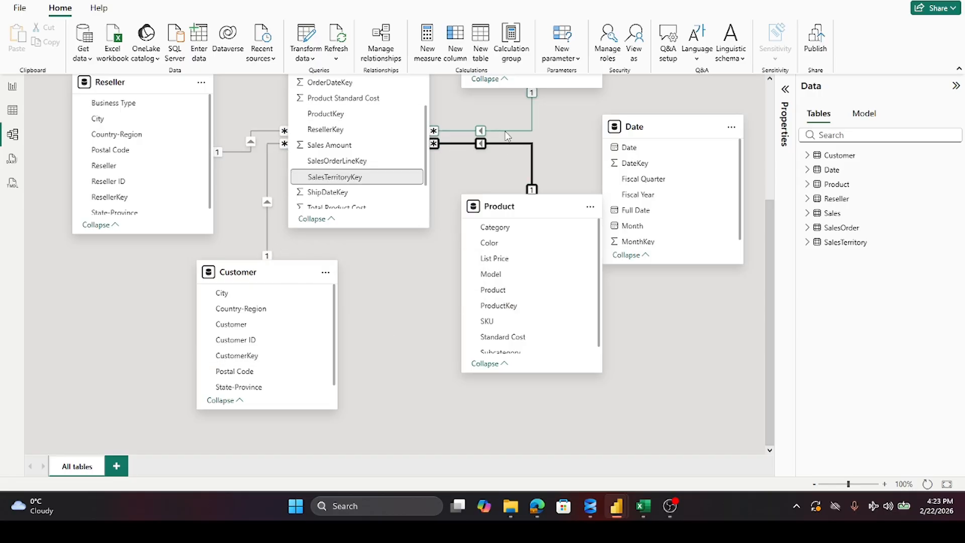
pyautogui.scroll(1, 573, 146)
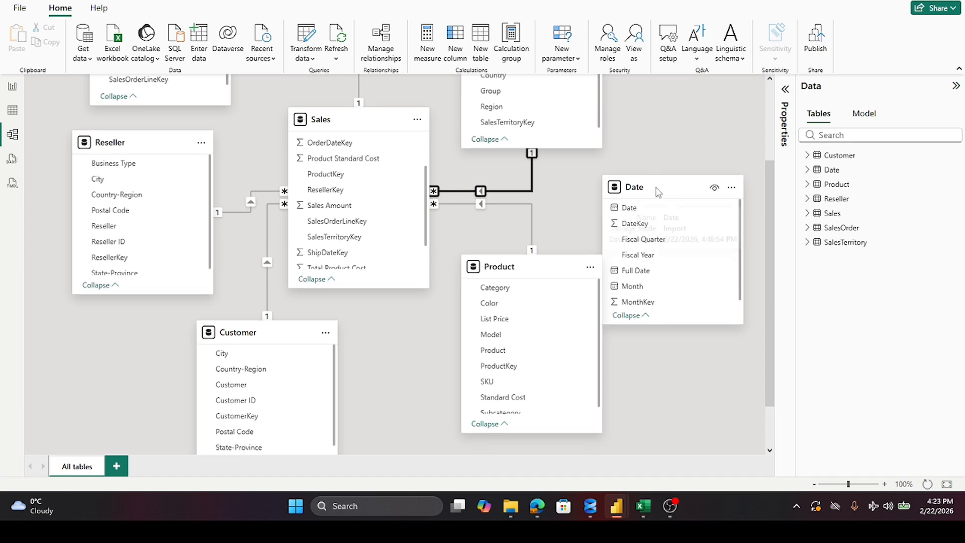
pyautogui.moveTo(671, 190); pyautogui.dragTo(671, 107)
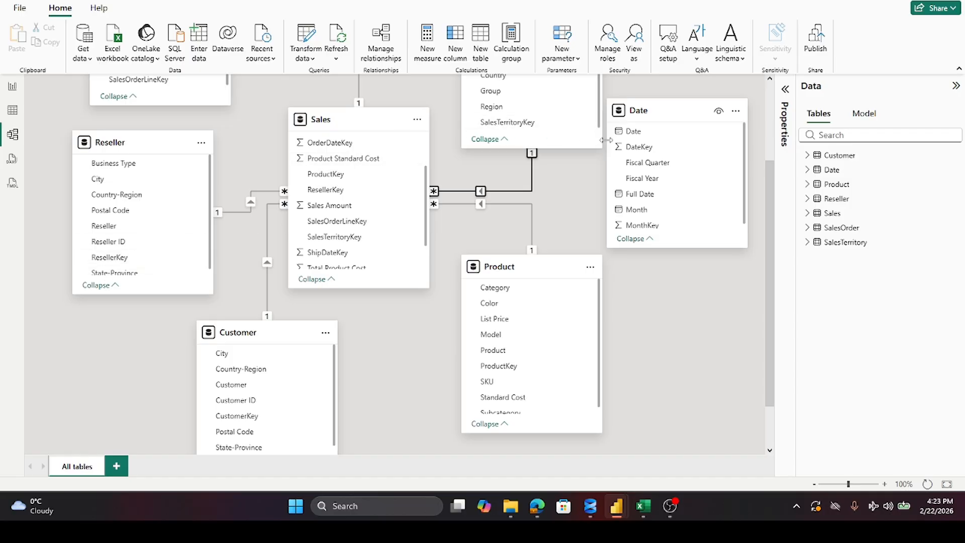
pyautogui.click(644, 152)
pyautogui.moveTo(644, 152); pyautogui.dragTo(330, 145)
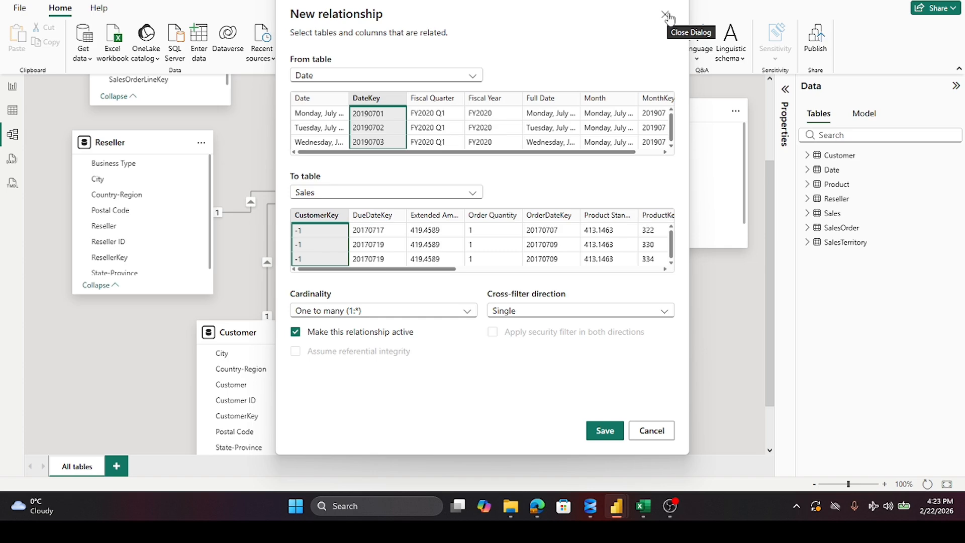
pyautogui.click(474, 194)
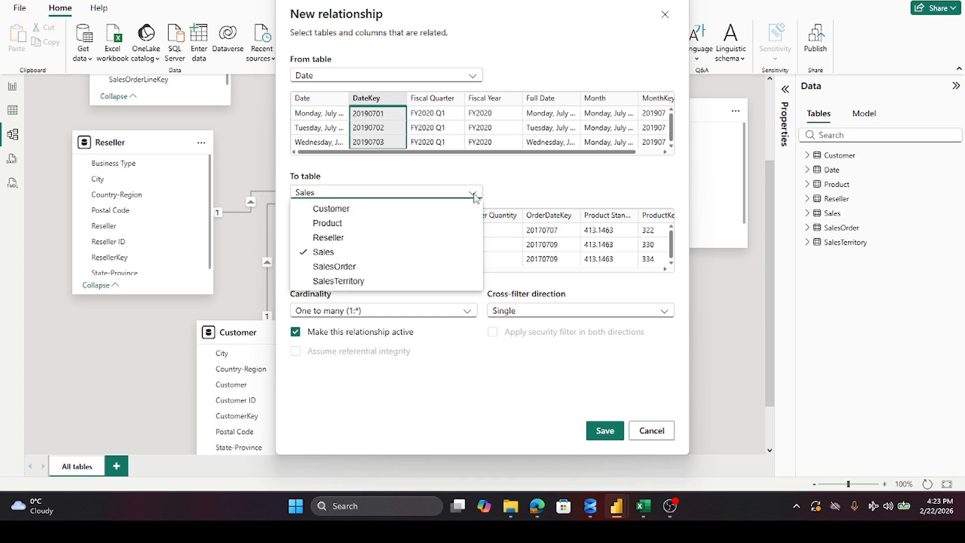
pyautogui.click(341, 269)
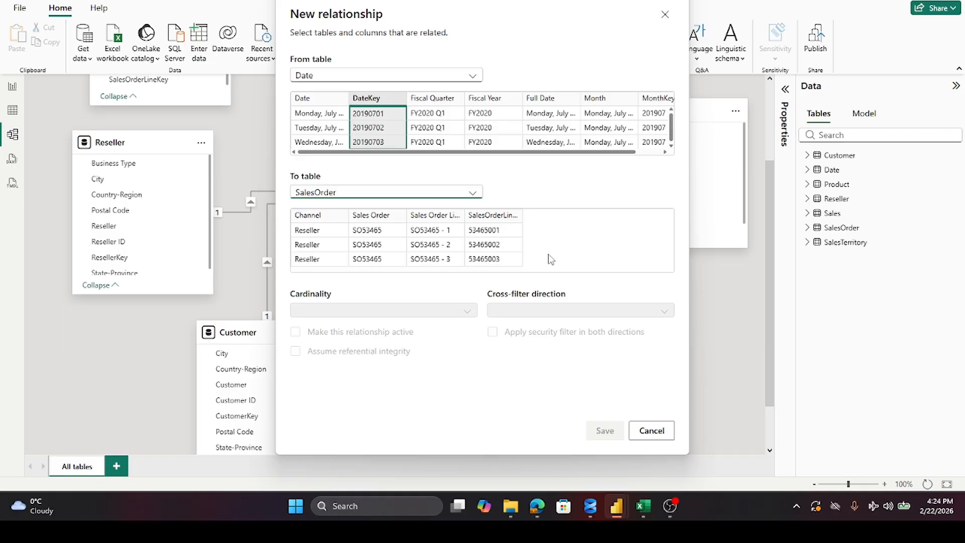
pyautogui.click(661, 432)
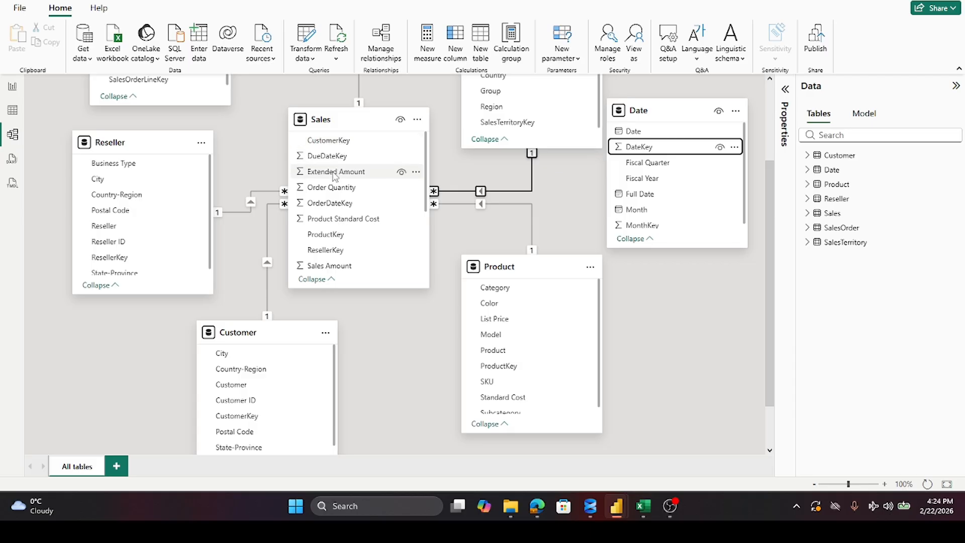
# Step: Create an active many-to-one relationship with single cross-filtering from OrderDateKey in Sales to DateKey in Date
pyautogui.moveTo(331, 203); pyautogui.dragTo(680, 150)
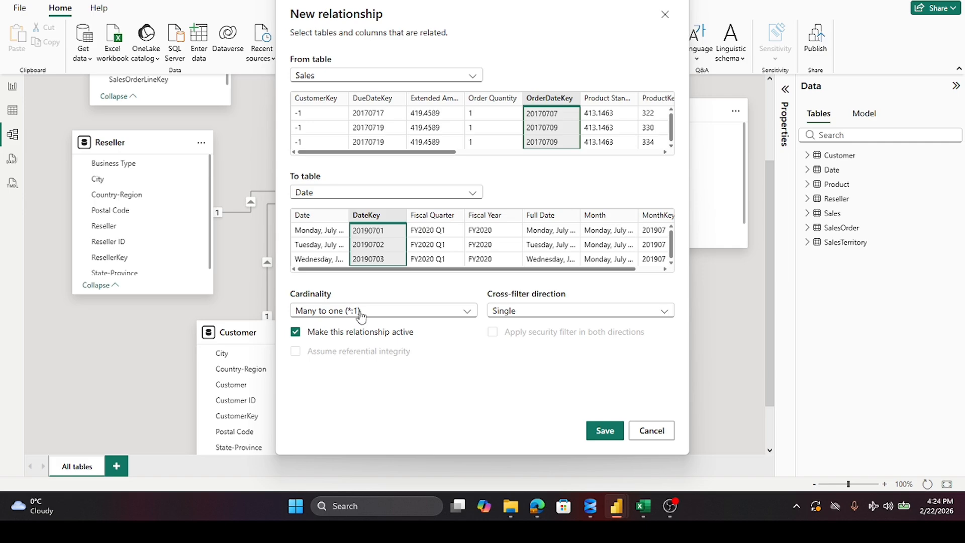
pyautogui.click(605, 432)
pyautogui.click(605, 433)
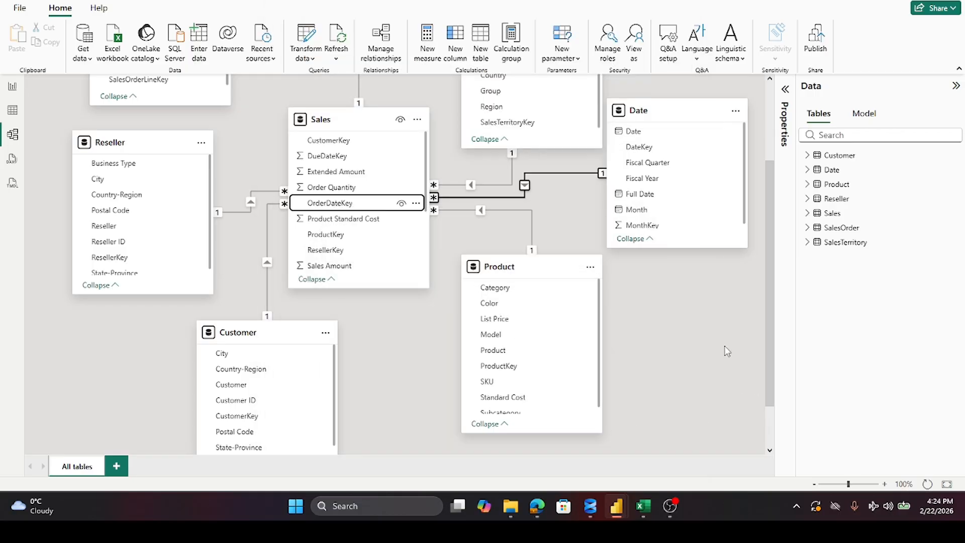
# Step: Return to the report page, show the fields of the SalesTerritory and Customer tables, and widen the field list
pyautogui.click(12, 86)
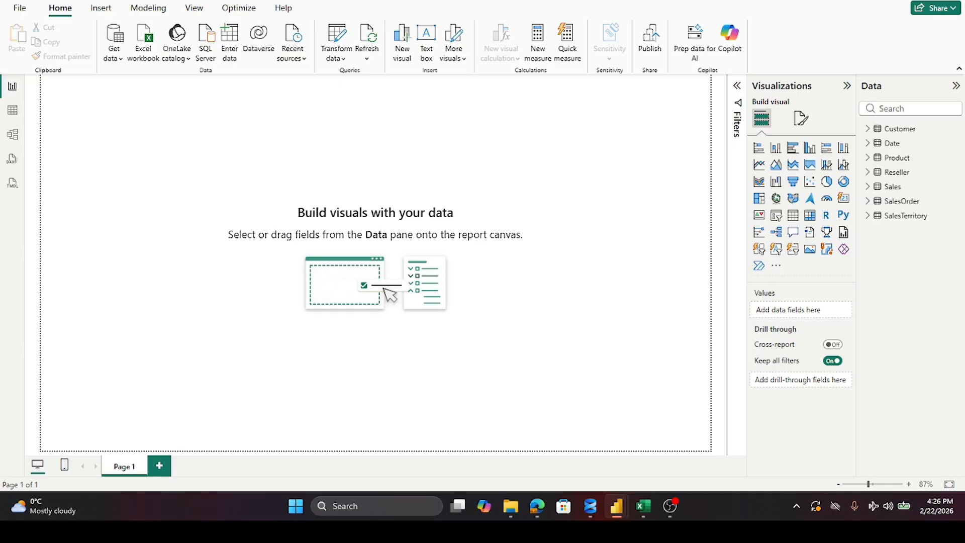
pyautogui.click(868, 216)
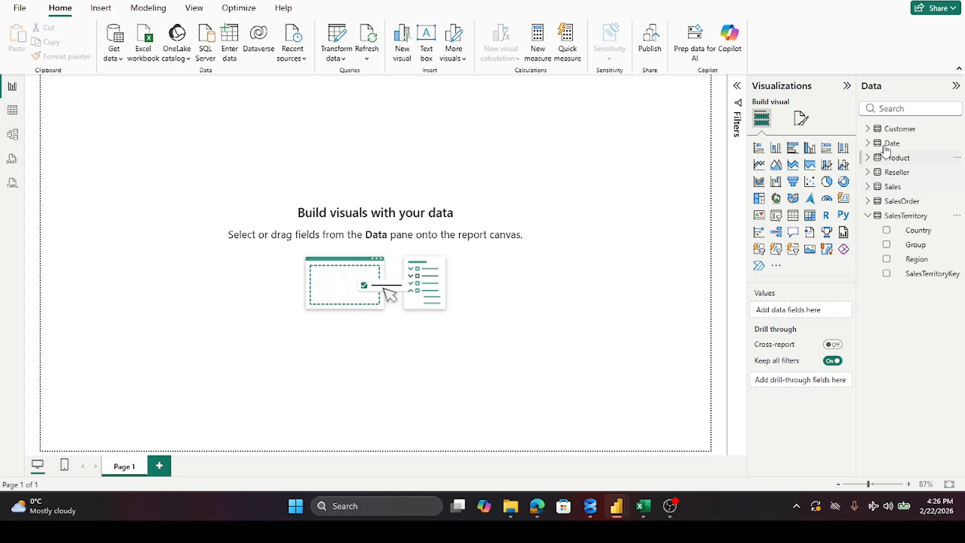
pyautogui.click(868, 129)
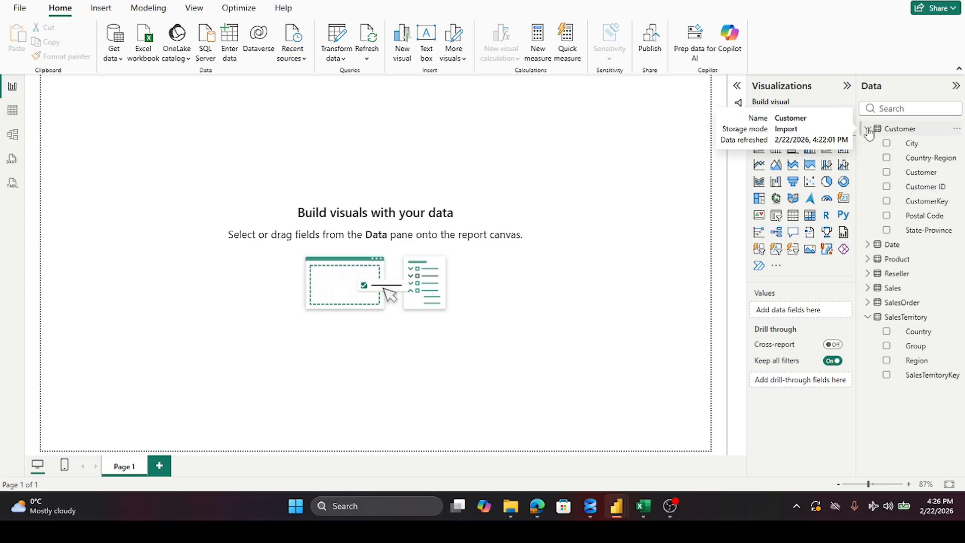
pyautogui.click(868, 130)
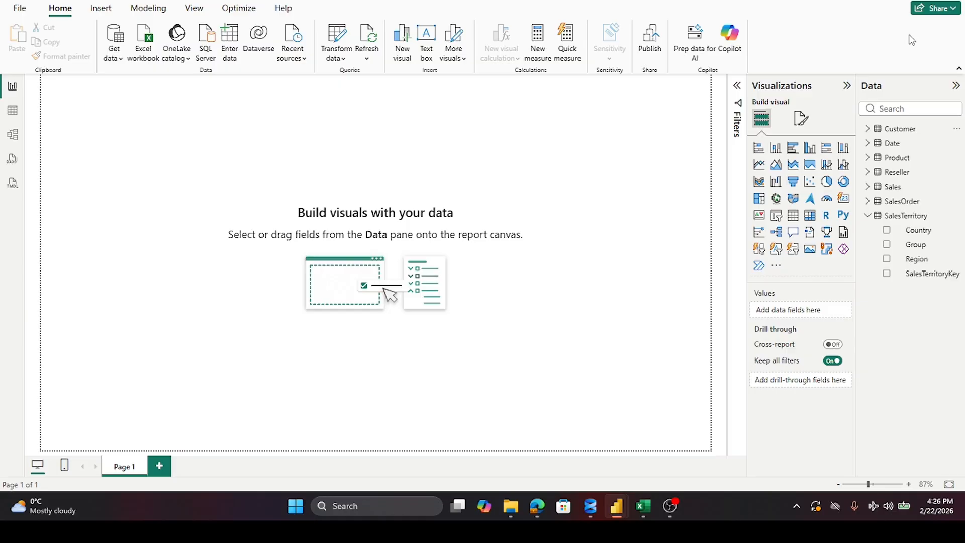
pyautogui.click(868, 130)
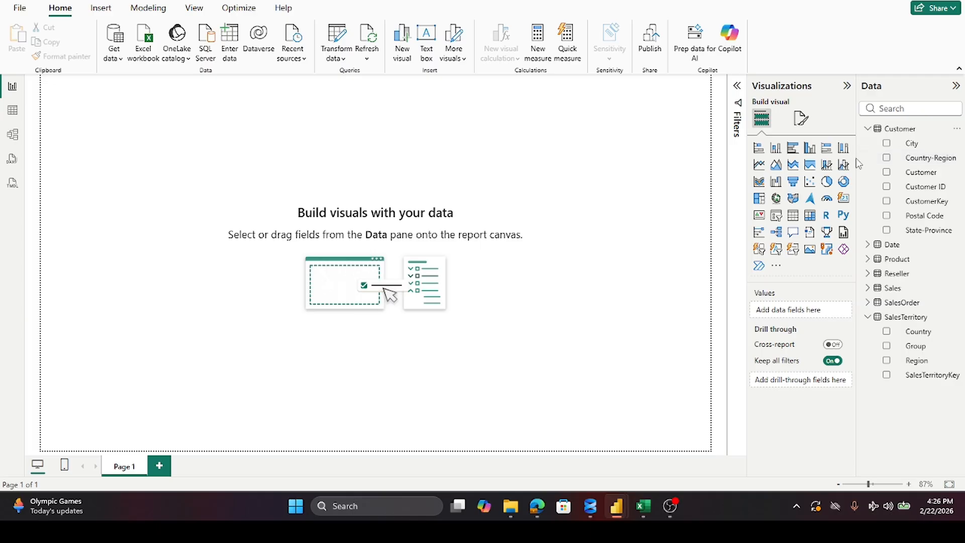
pyautogui.moveTo(858, 158); pyautogui.dragTo(798, 175)
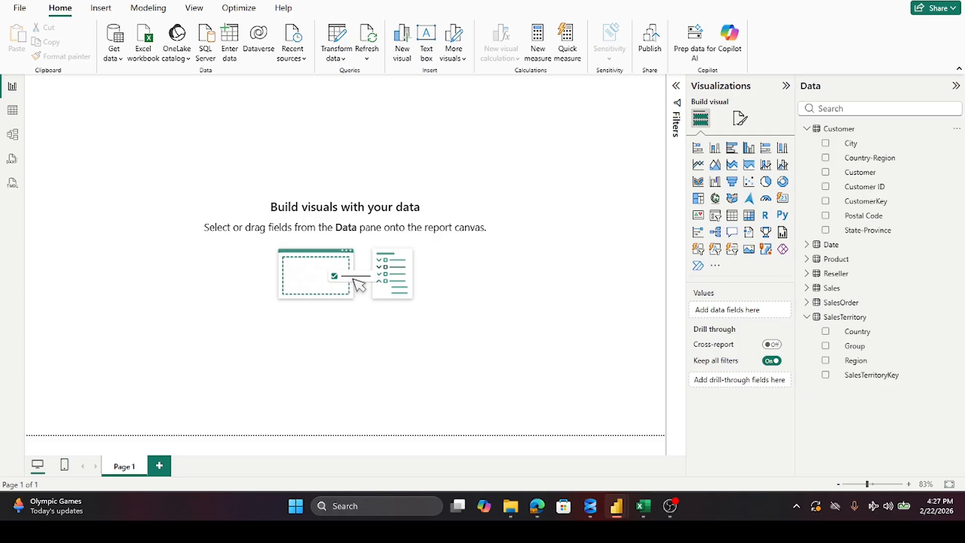
# Step: Create a hierarchy from the Customer table's Country-Region field and rename it Geography
pyautogui.rightClick(863, 161)
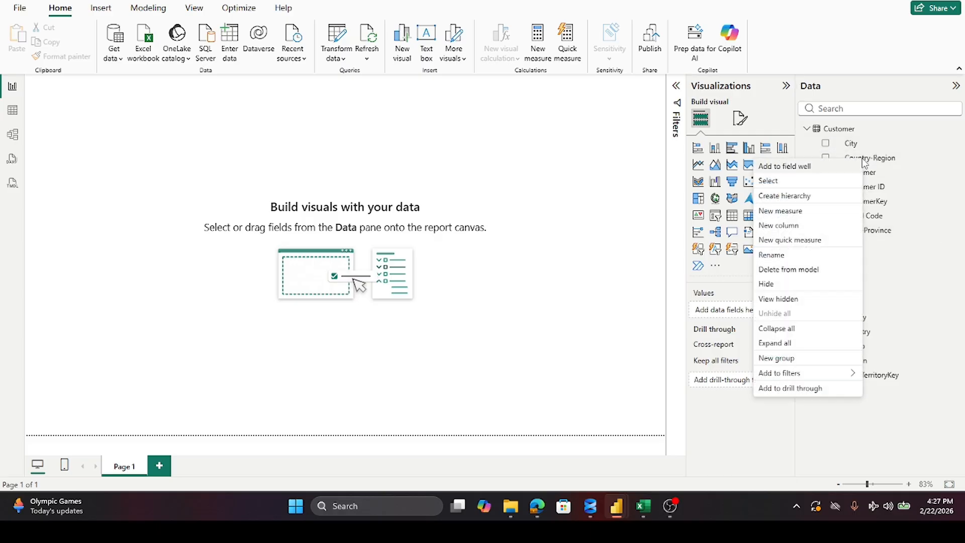
pyautogui.click(798, 200)
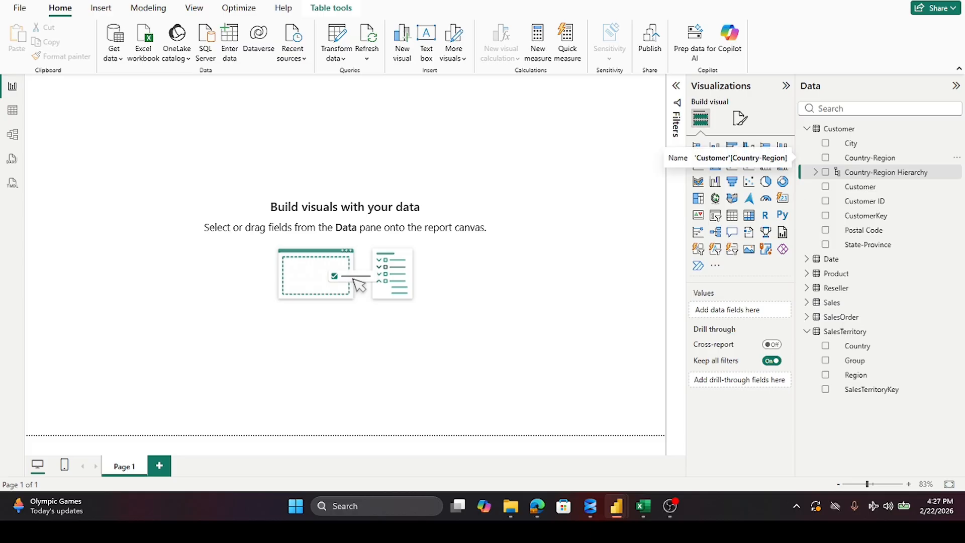
pyautogui.rightClick(871, 177)
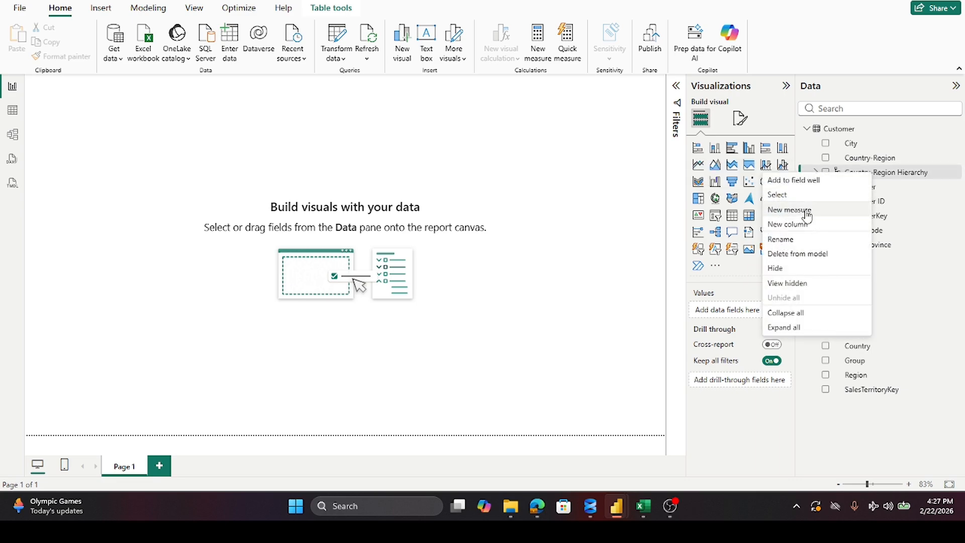
pyautogui.click(800, 239)
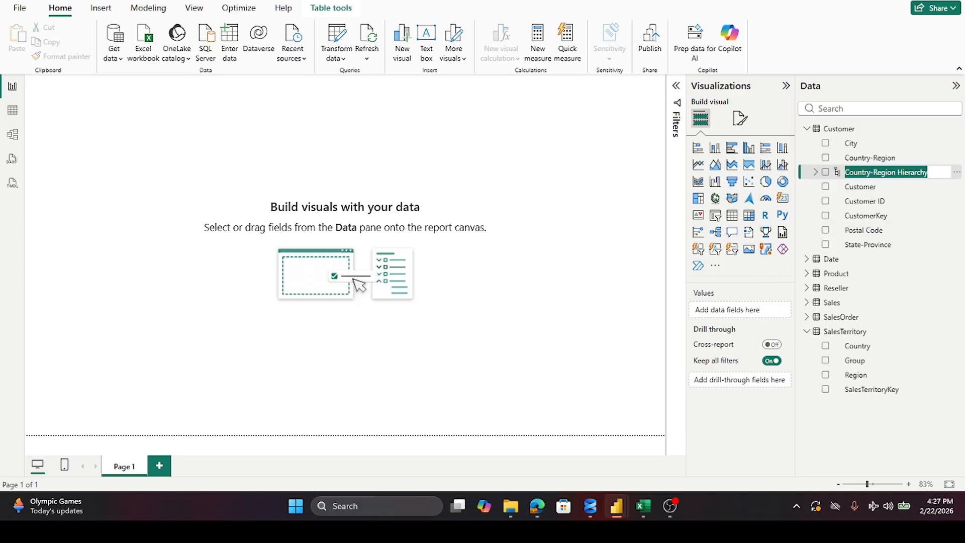
pyautogui.write('Geo')
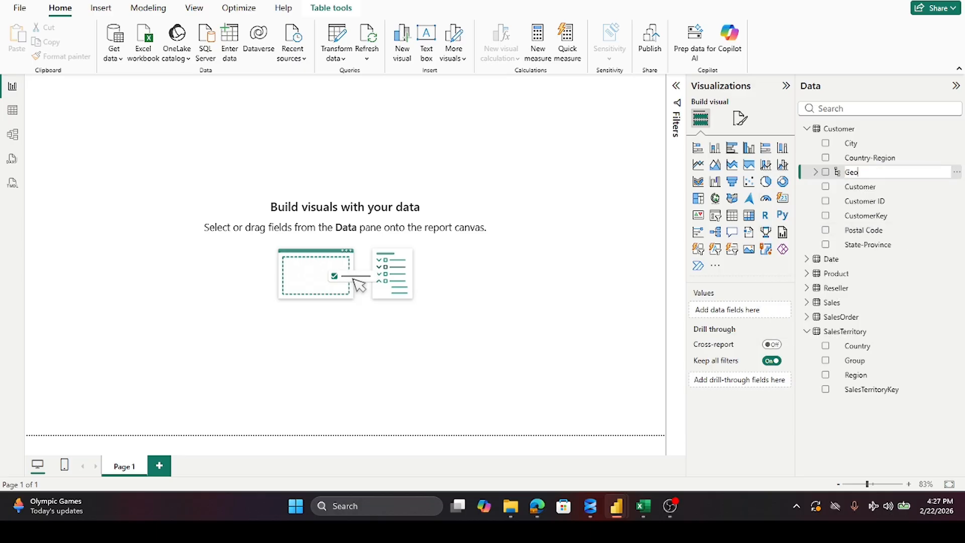
pyautogui.write('graphy')
pyautogui.click(859, 446)
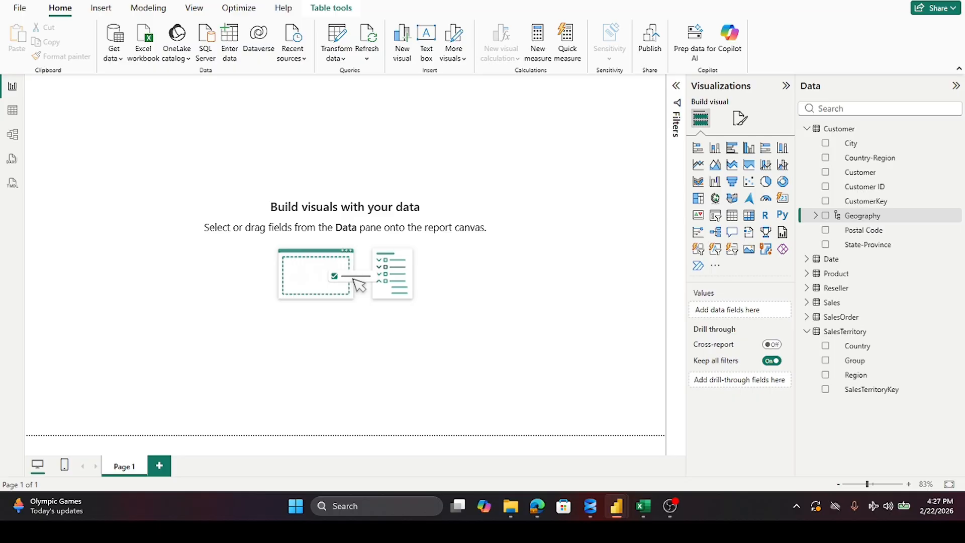
# Step: Add State-Province, City and Postal Code as levels of the Customer table's Geography hierarchy, and check the level order
pyautogui.rightClick(870, 246)
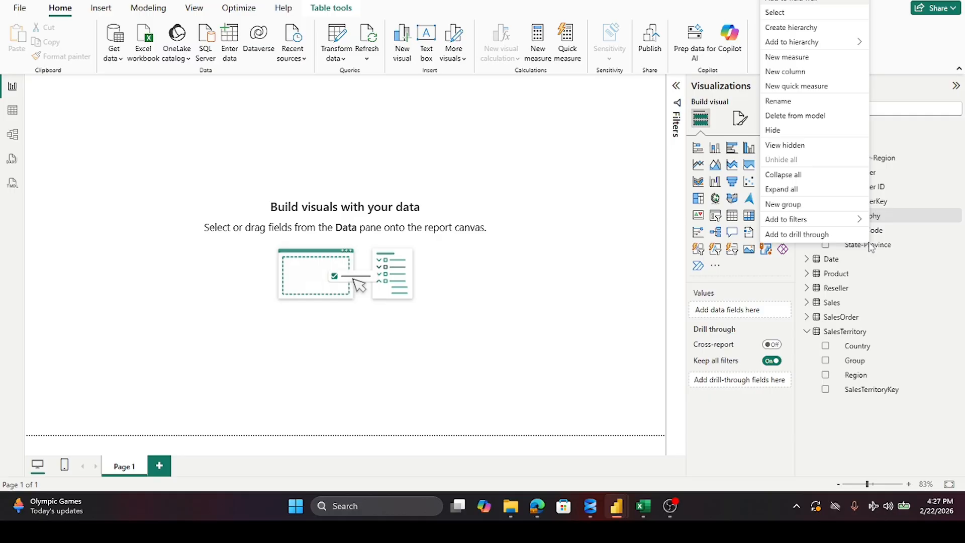
pyautogui.moveTo(835, 43)
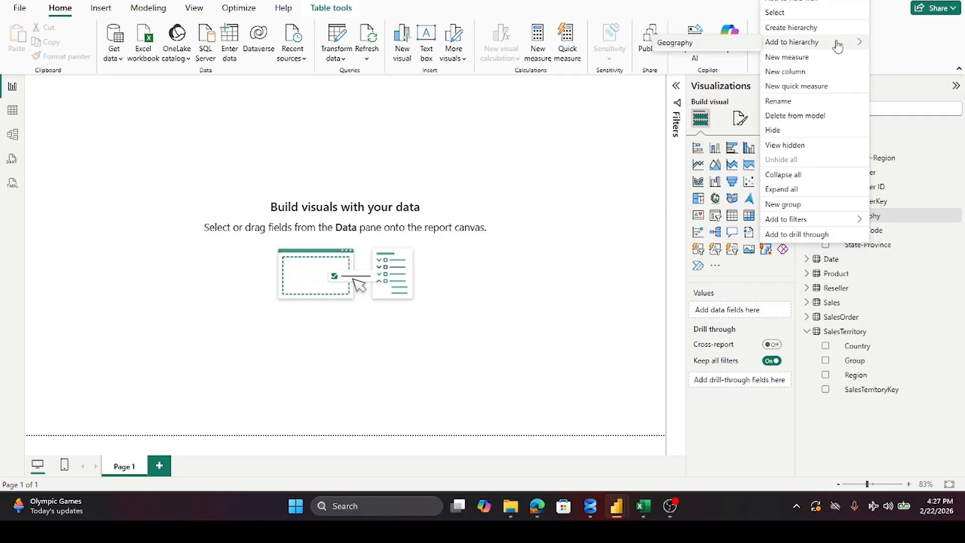
pyautogui.click(674, 44)
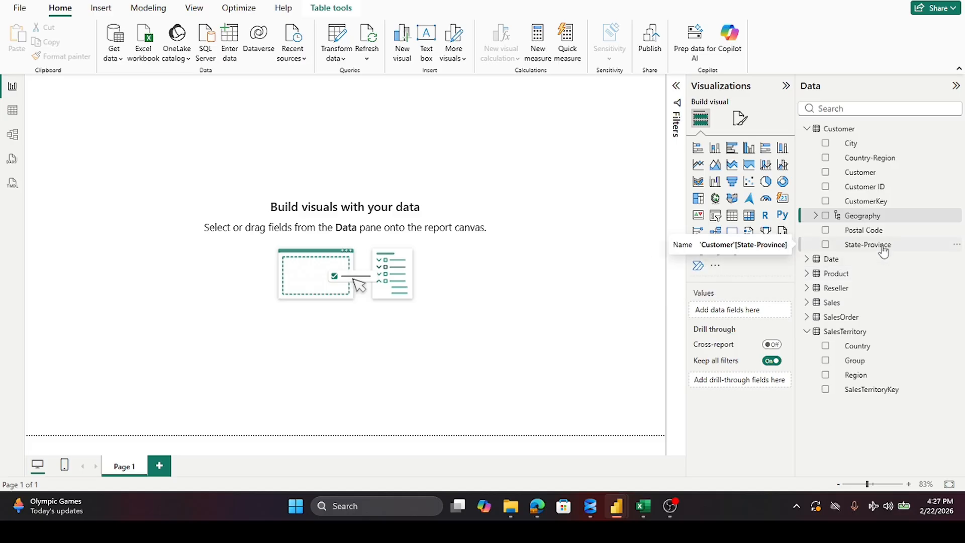
pyautogui.rightClick(847, 145)
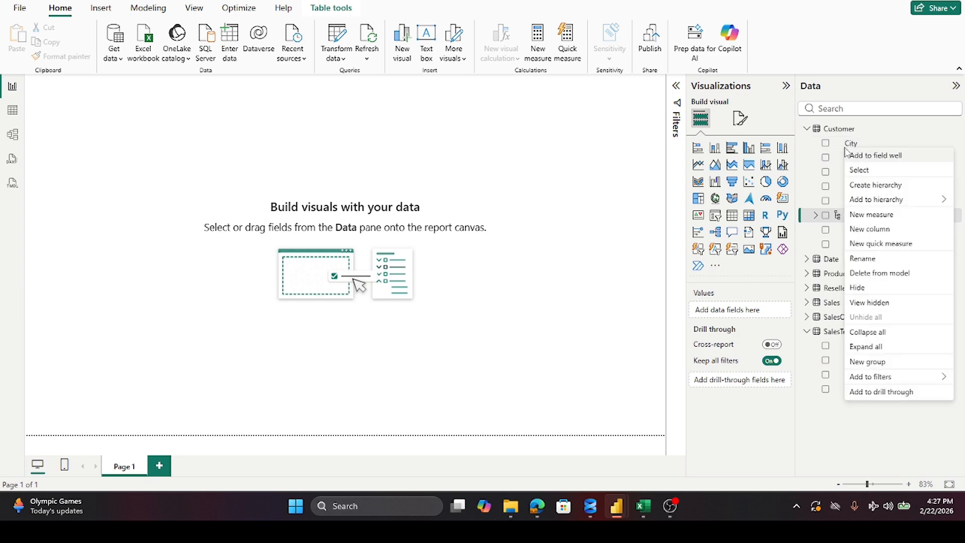
pyautogui.moveTo(870, 204)
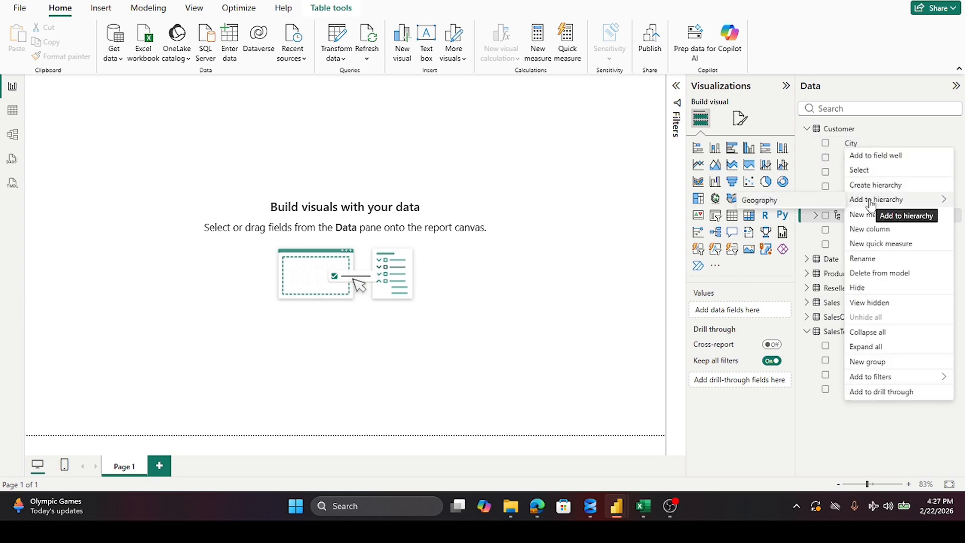
pyautogui.click(806, 203)
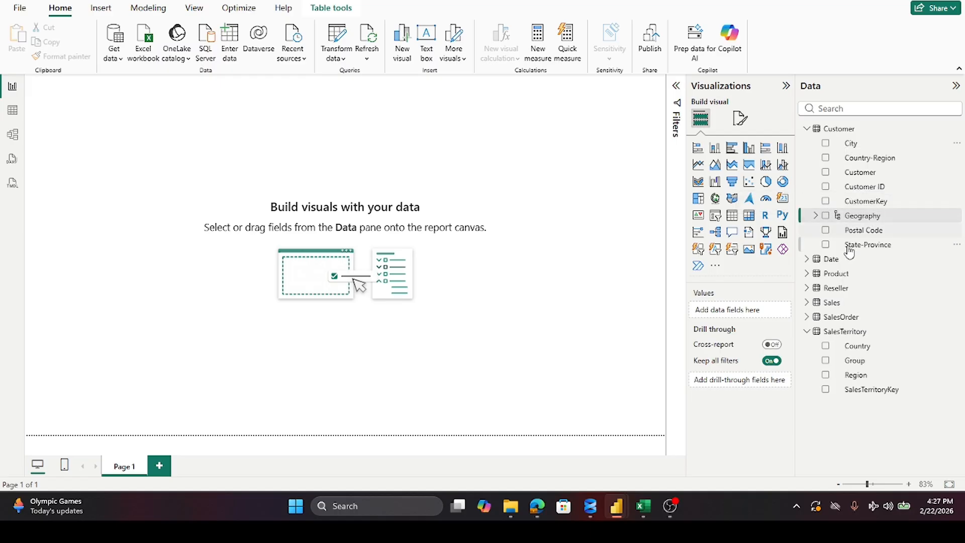
pyautogui.rightClick(867, 236)
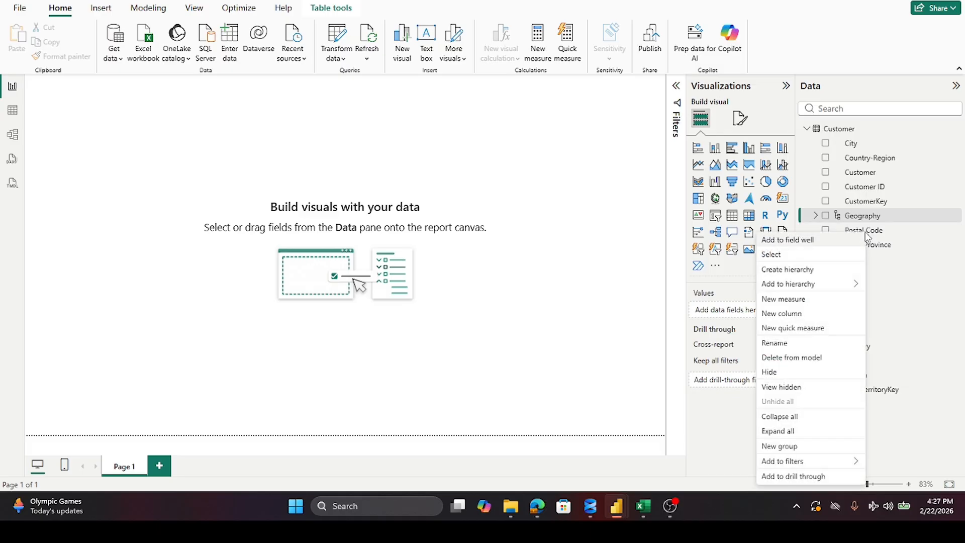
pyautogui.moveTo(806, 284)
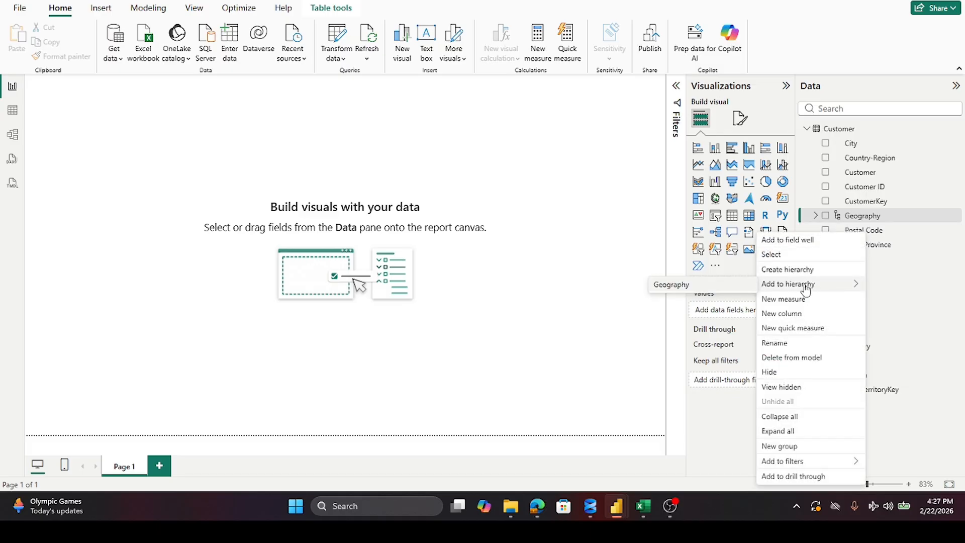
pyautogui.click(686, 289)
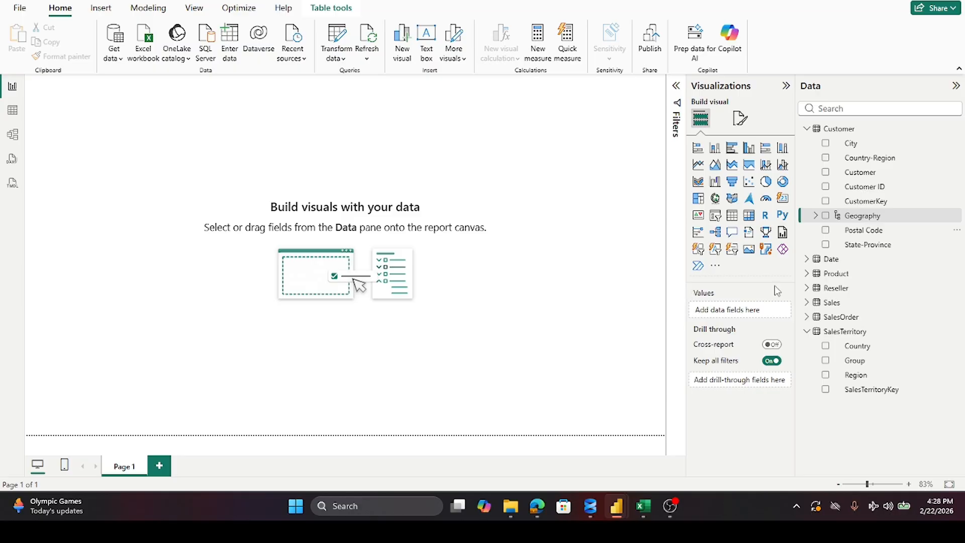
pyautogui.click(807, 129)
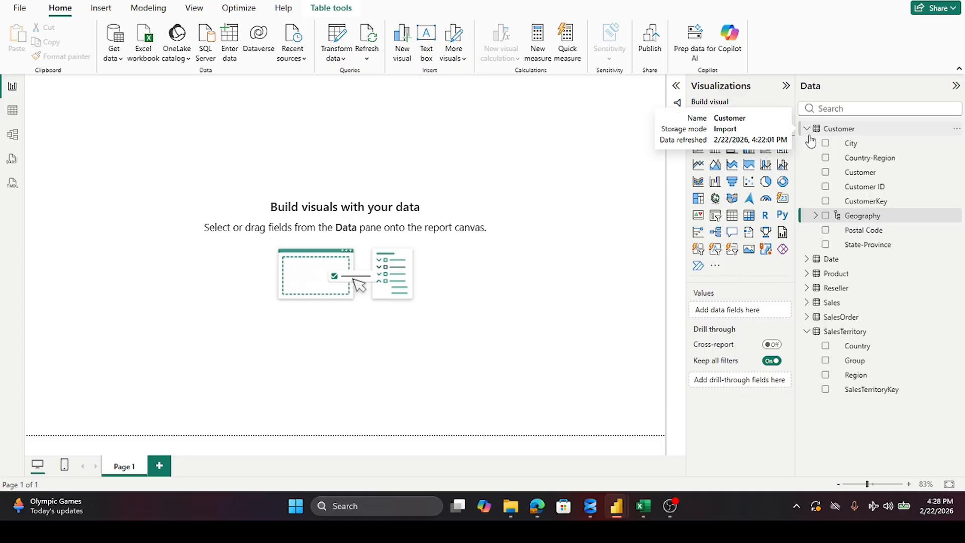
pyautogui.click(816, 219)
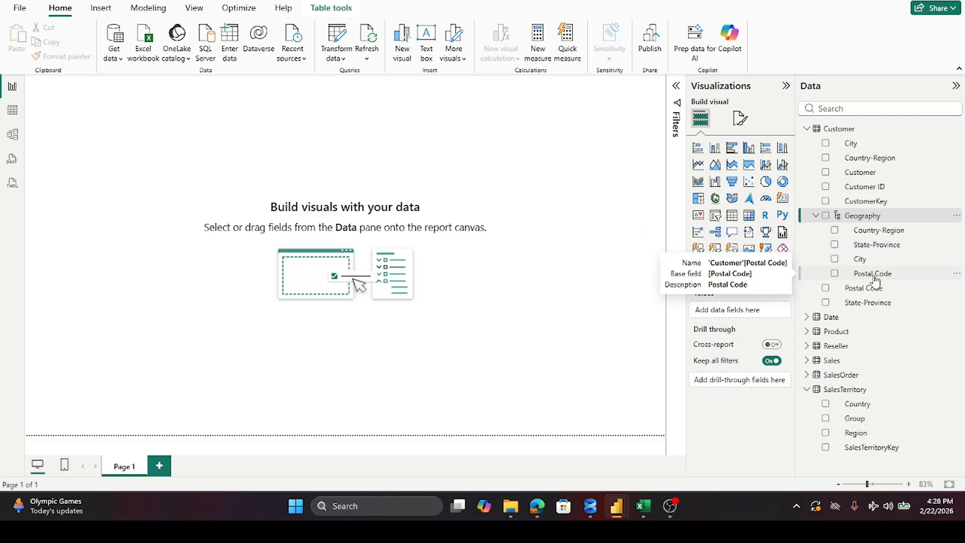
pyautogui.click(815, 216)
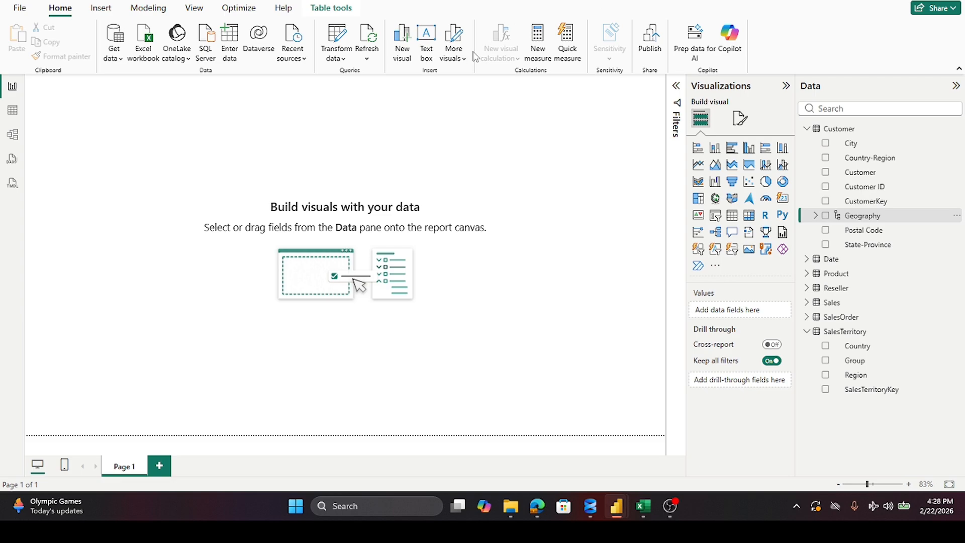
# Step: Show the Date table's fields in place of the Customer table's and create a hierarchy from the Date field
pyautogui.click(807, 130)
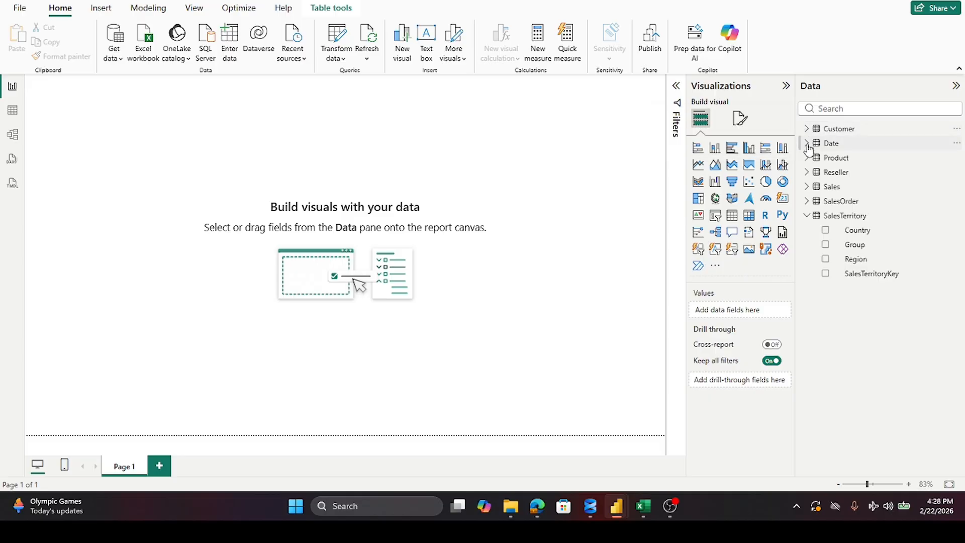
pyautogui.click(806, 144)
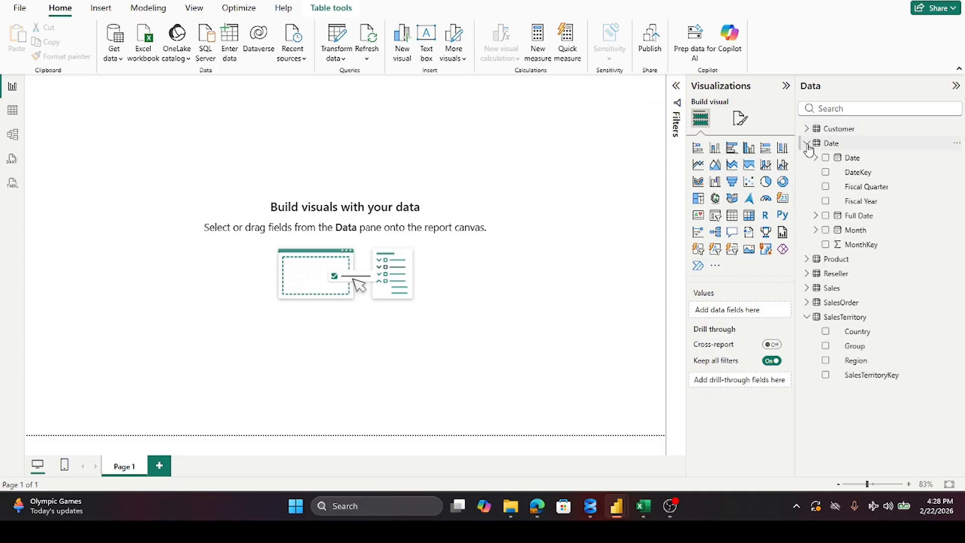
pyautogui.rightClick(849, 160)
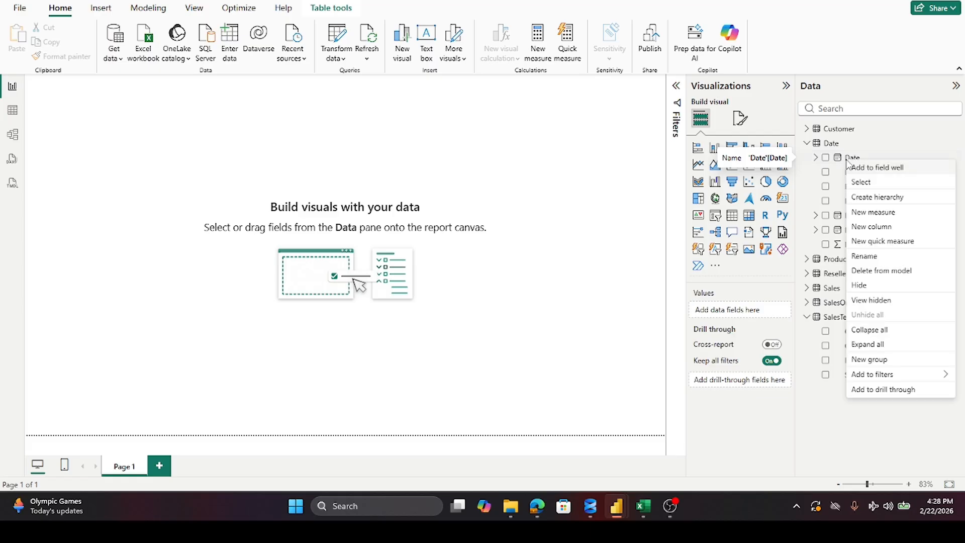
pyautogui.click(877, 197)
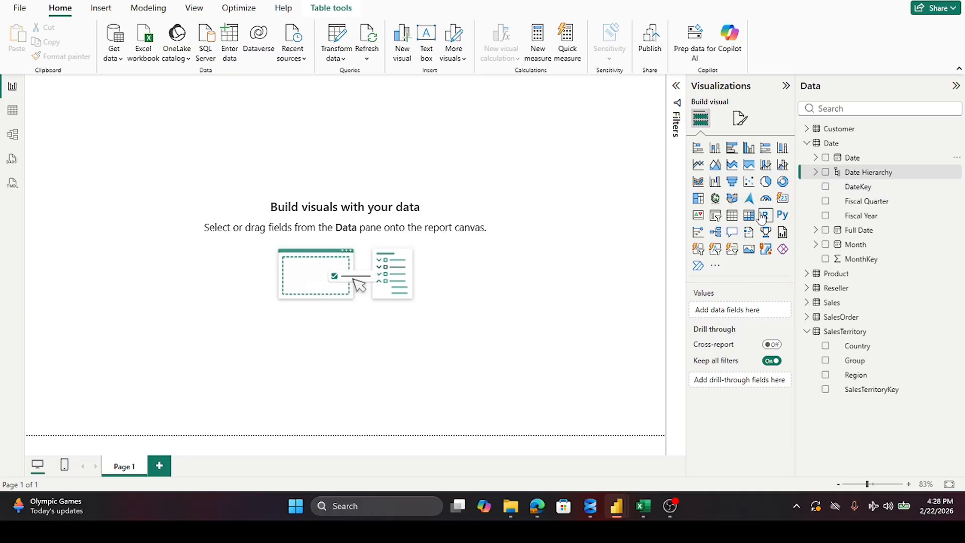
# Step: Delete the custom hierarchy created from the Date field from the model
pyautogui.rightClick(910, 178)
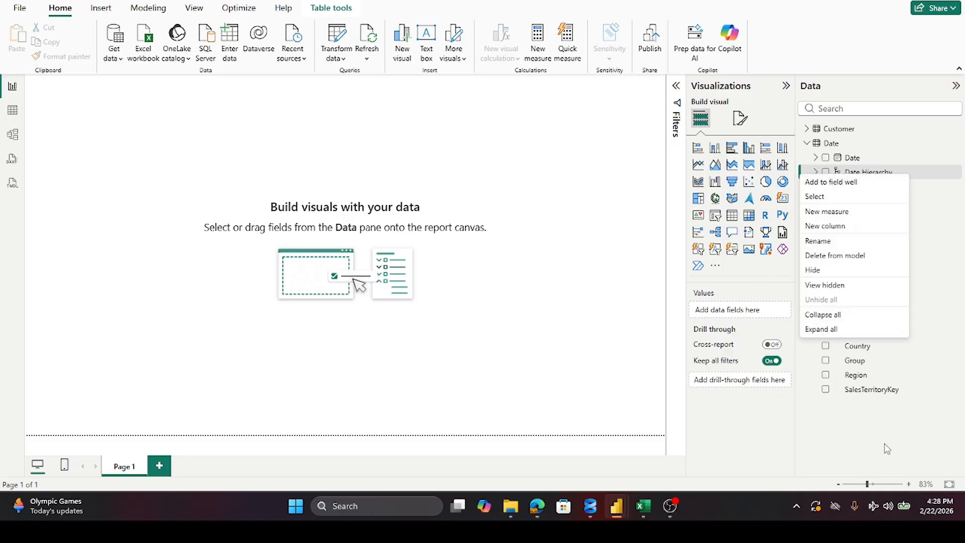
pyautogui.click(850, 255)
pyautogui.click(545, 269)
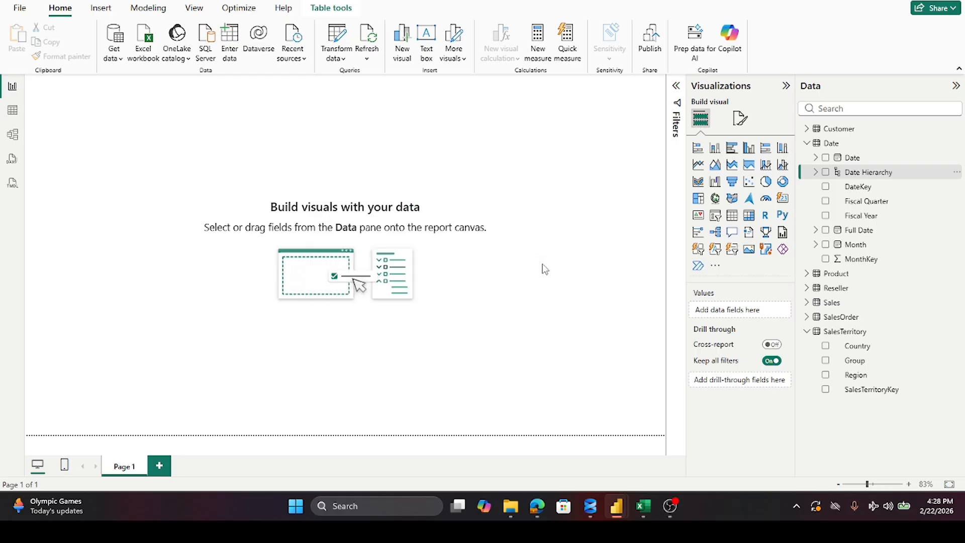
# Step: Examine the levels of the built-in date hierarchy under the Date table's Date field
pyautogui.click(935, 173)
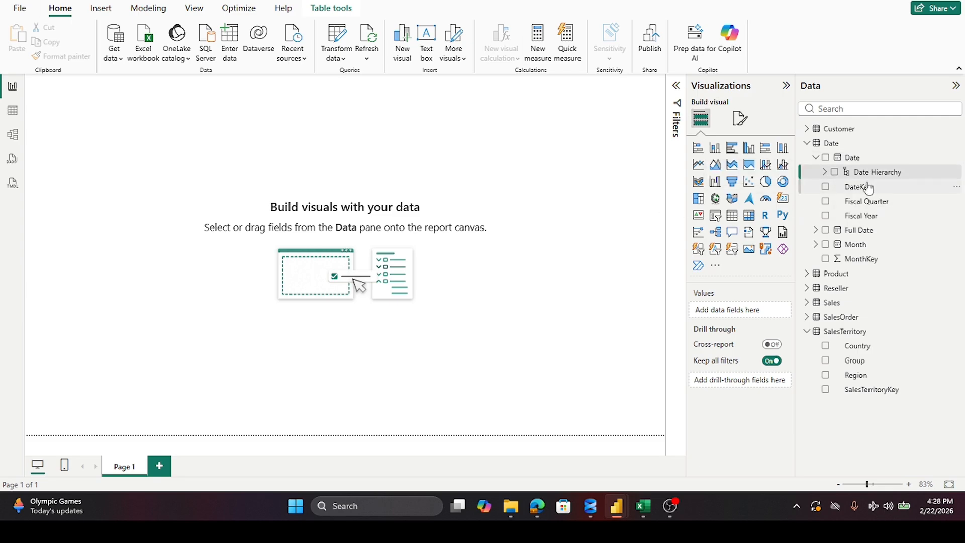
pyautogui.click(807, 144)
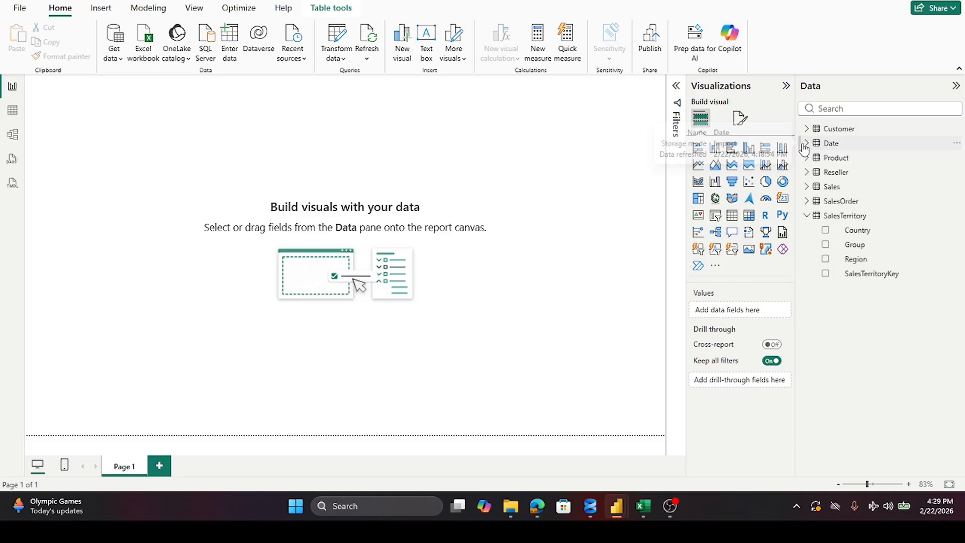
pyautogui.click(805, 144)
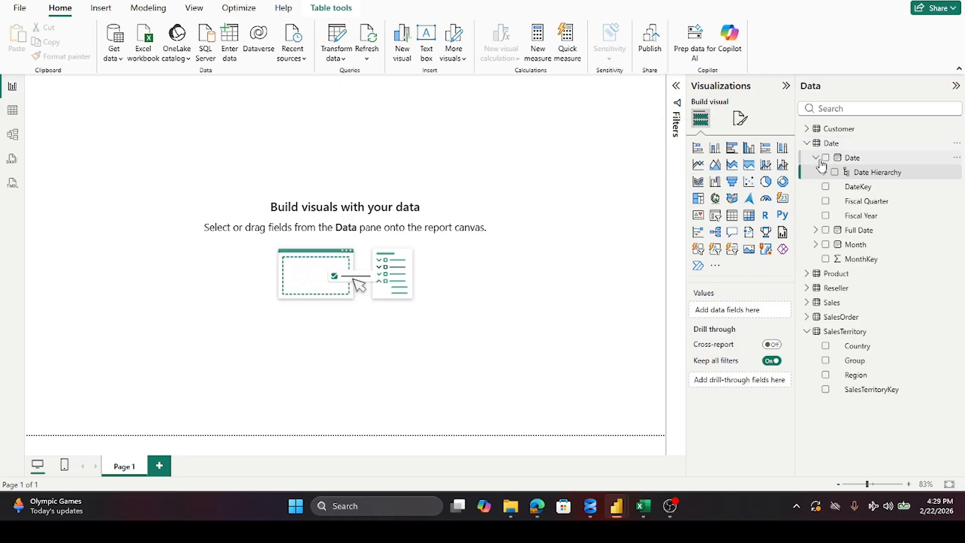
pyautogui.click(807, 145)
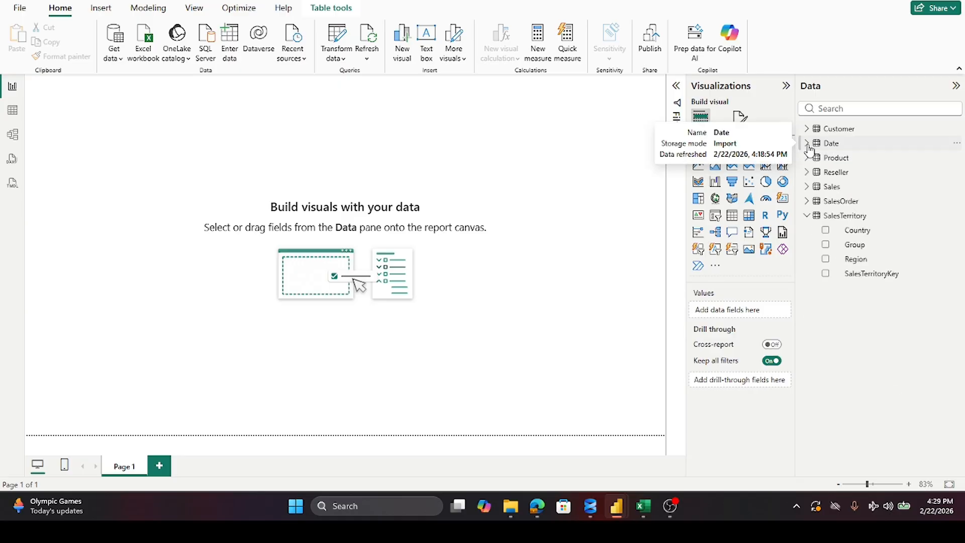
pyautogui.click(807, 145)
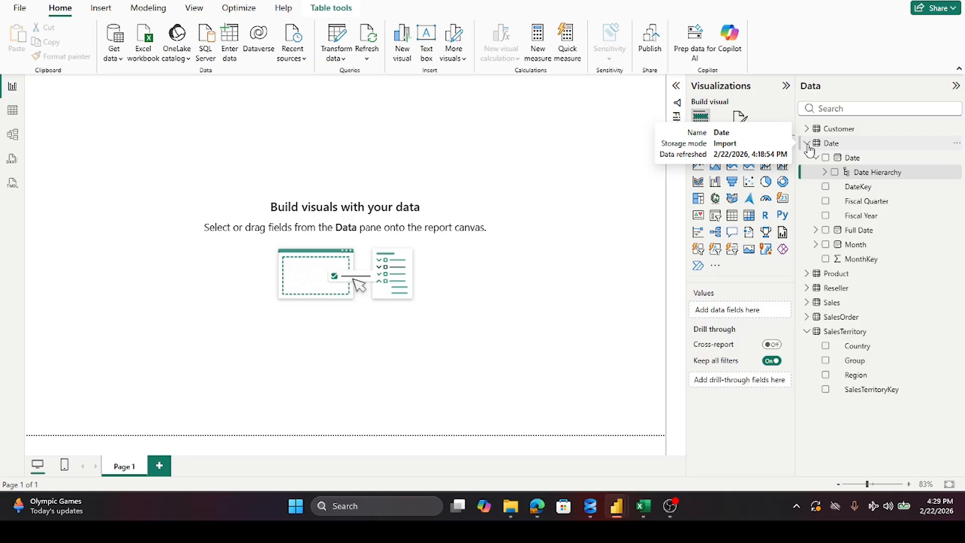
pyautogui.rightClick(851, 177)
pyautogui.click(875, 145)
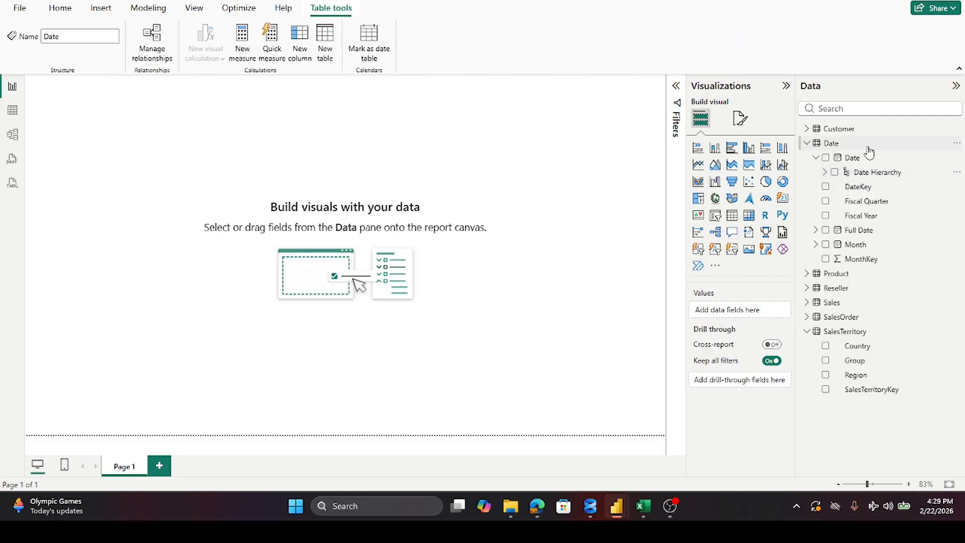
pyautogui.click(852, 158)
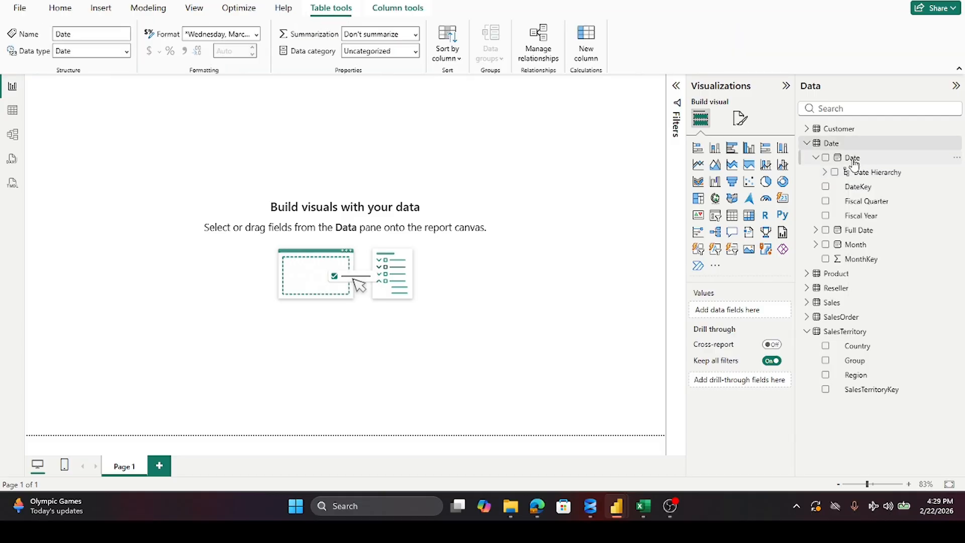
pyautogui.click(825, 172)
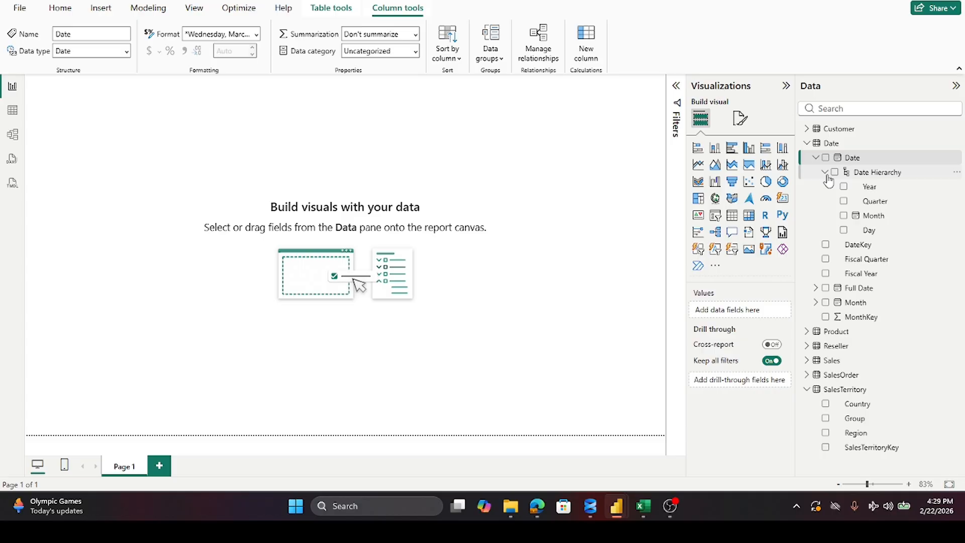
pyautogui.click(824, 172)
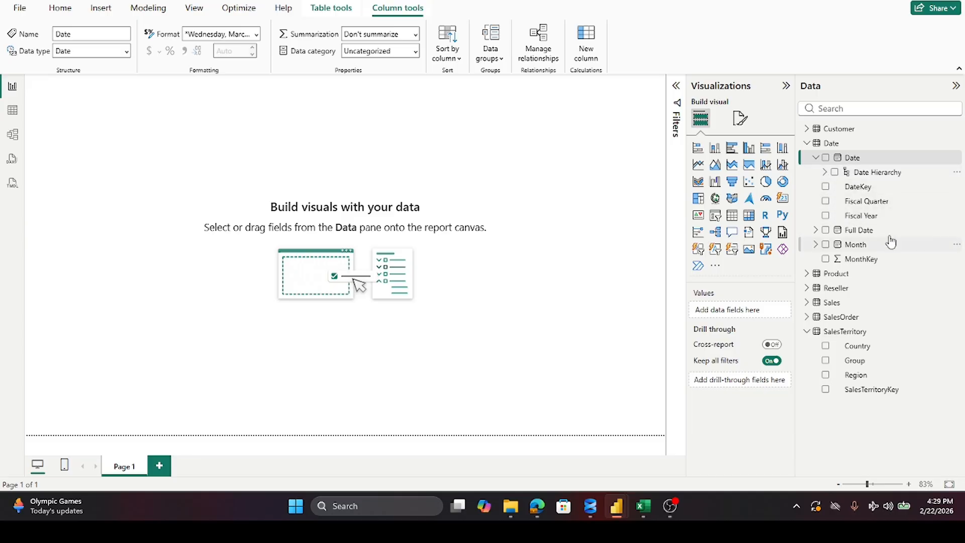
# Step: Create a hierarchy from the Date table's Fiscal Year field and check its levels
pyautogui.rightClick(863, 219)
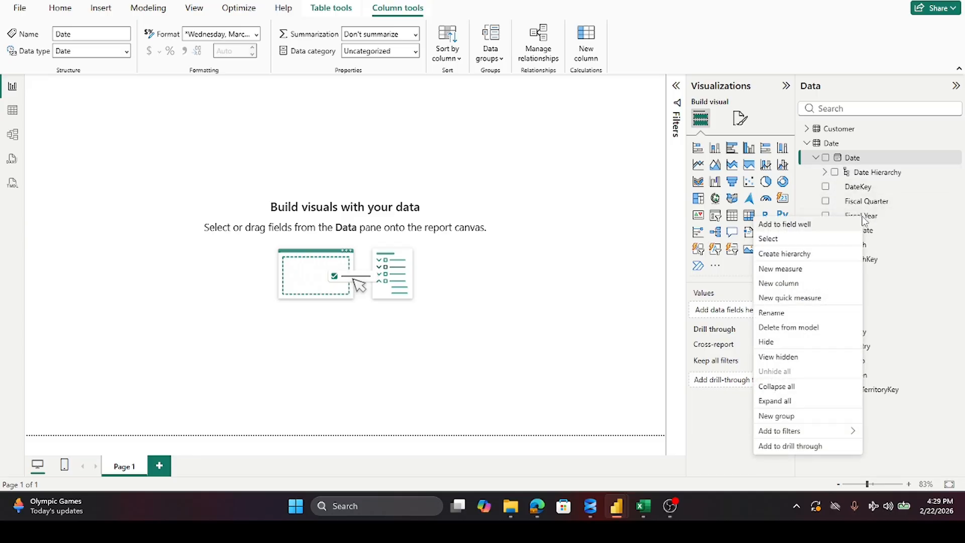
pyautogui.click(800, 256)
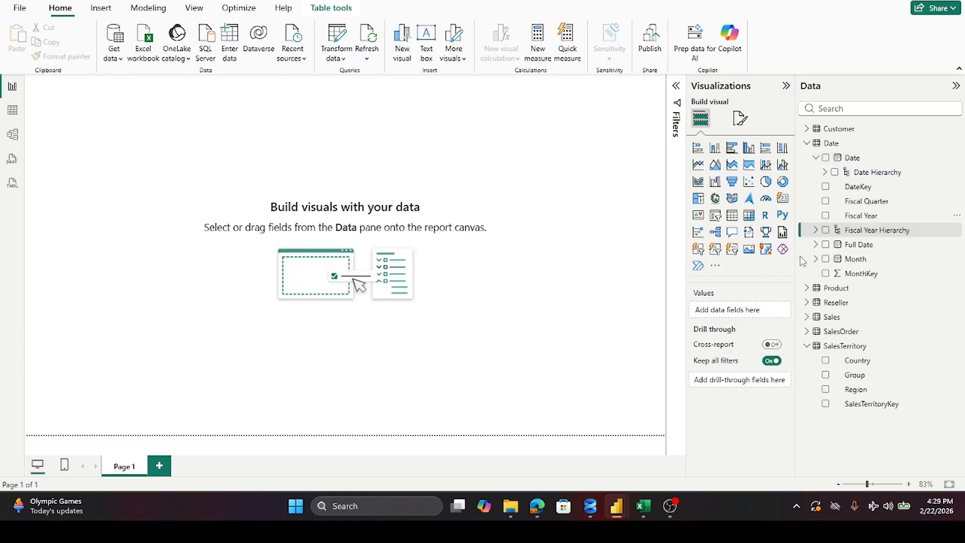
pyautogui.click(815, 230)
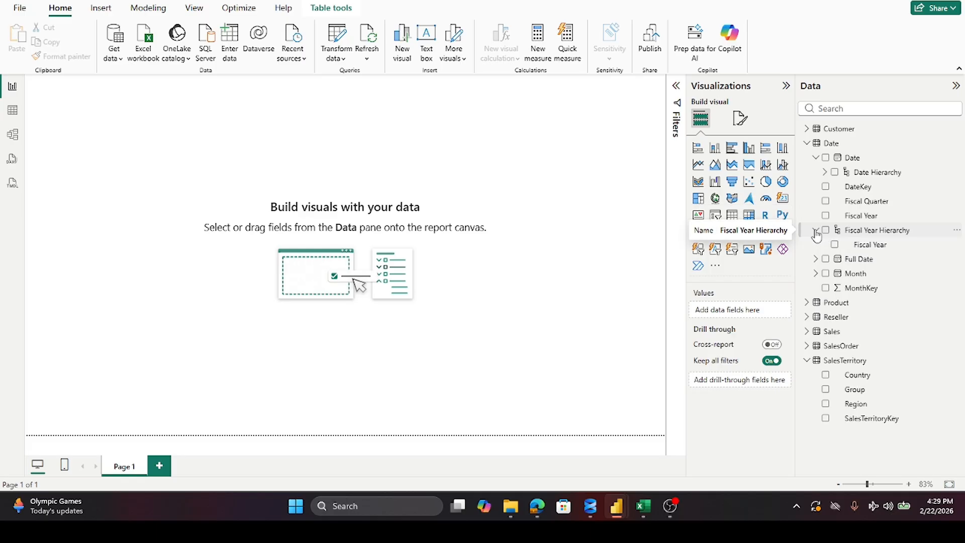
pyautogui.click(816, 232)
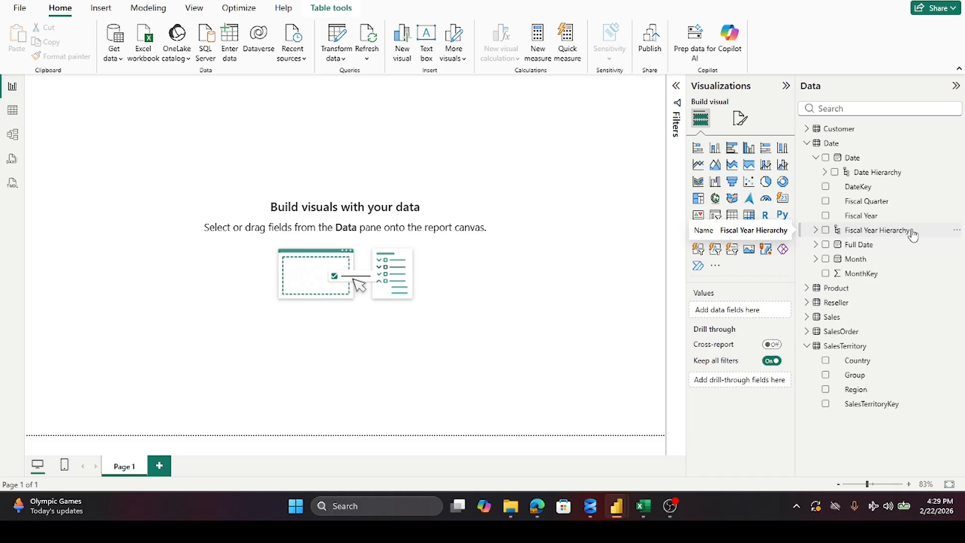
# Step: Examine the Full Date field's hierarchy levels and the commands available for its Quarter level and for the Fiscal Year Hierarchy
pyautogui.click(816, 245)
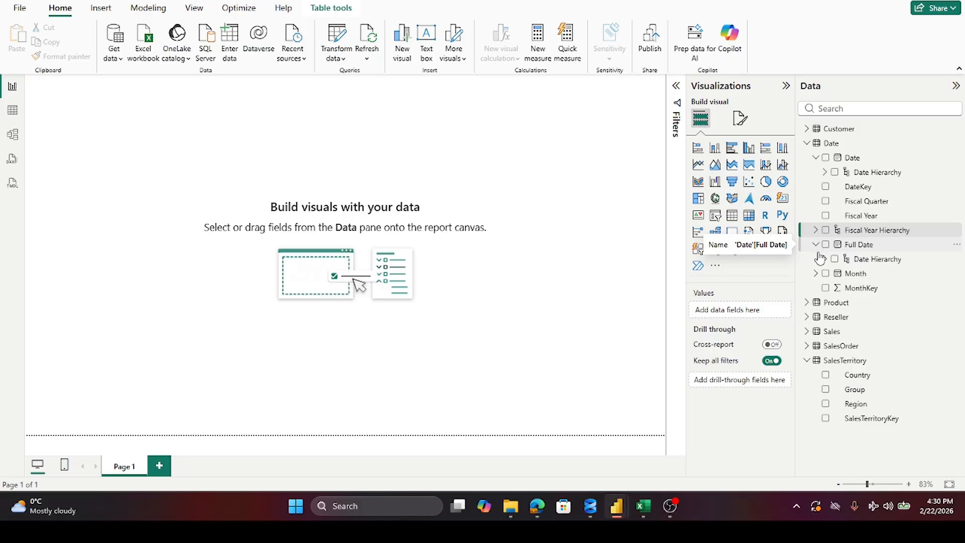
pyautogui.click(825, 260)
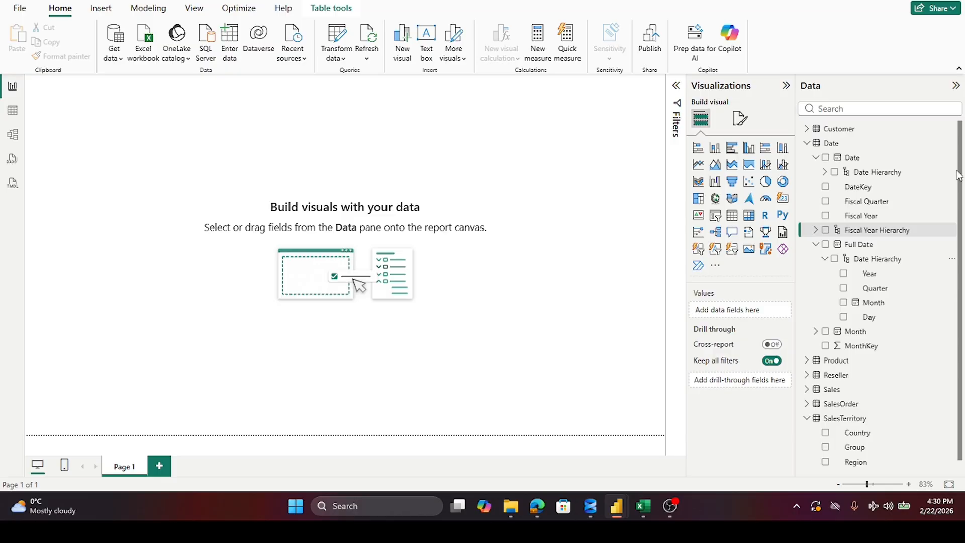
pyautogui.scroll(-1, 861, 206)
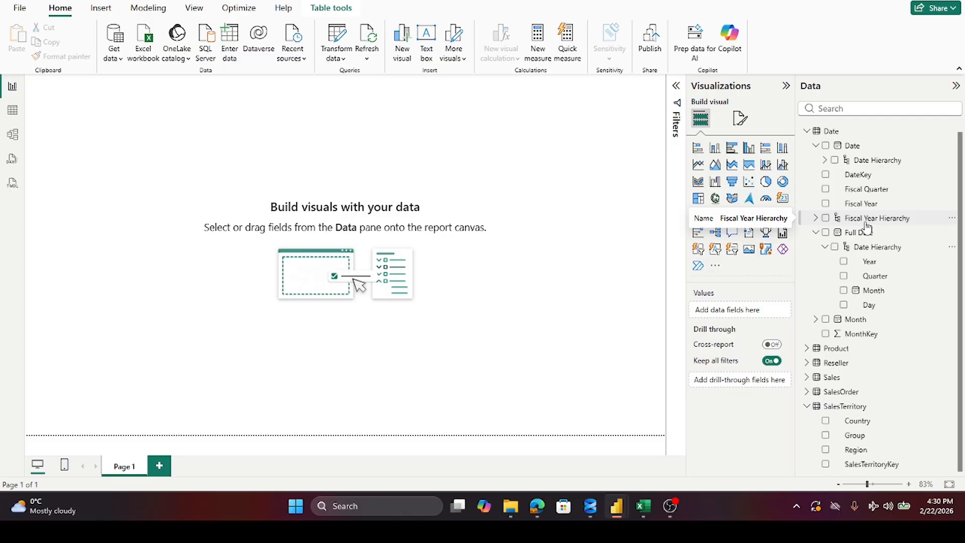
pyautogui.click(865, 221)
pyautogui.rightClick(866, 280)
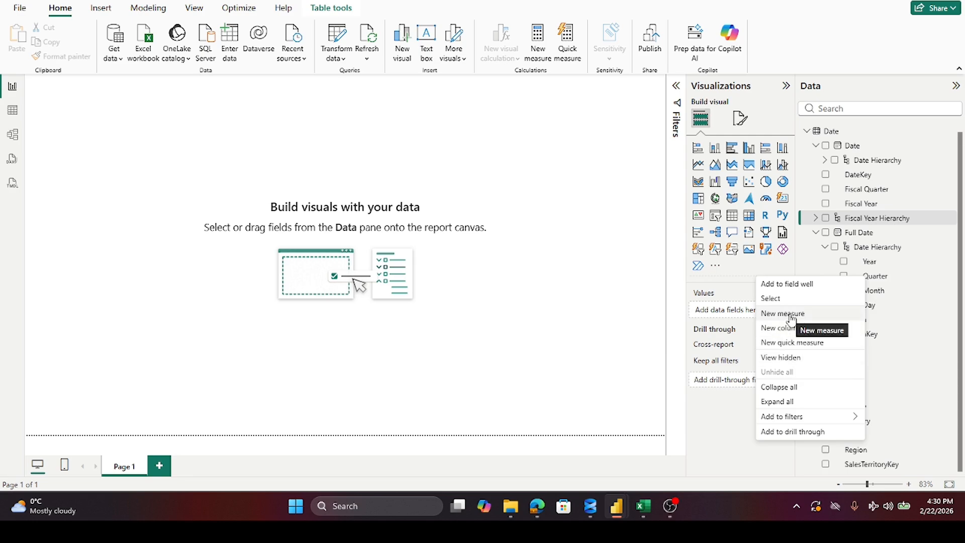
pyautogui.click(877, 247)
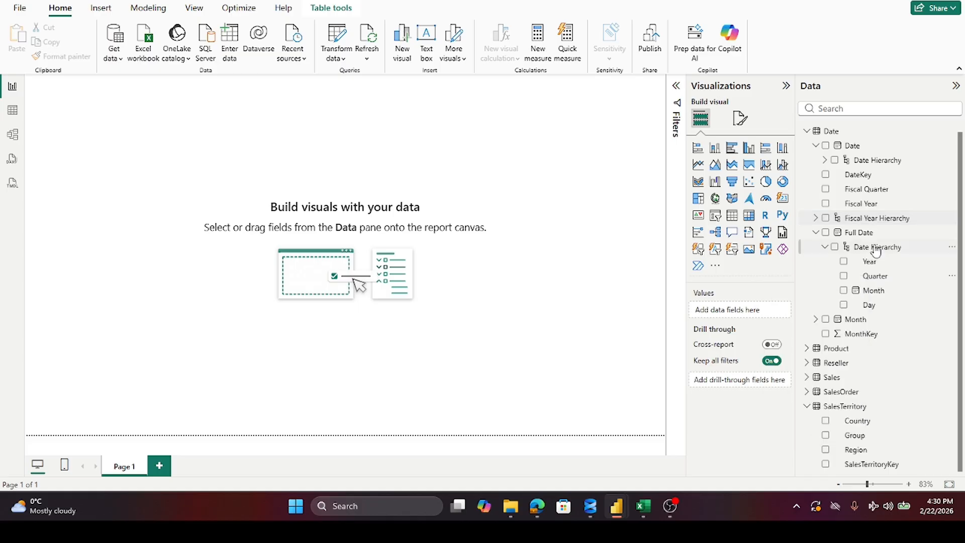
pyautogui.click(815, 218)
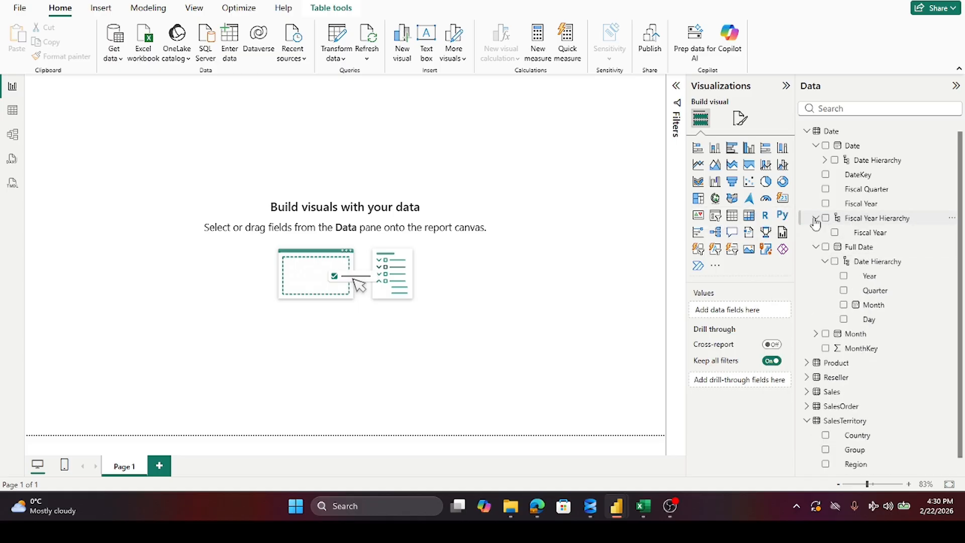
pyautogui.rightClick(860, 222)
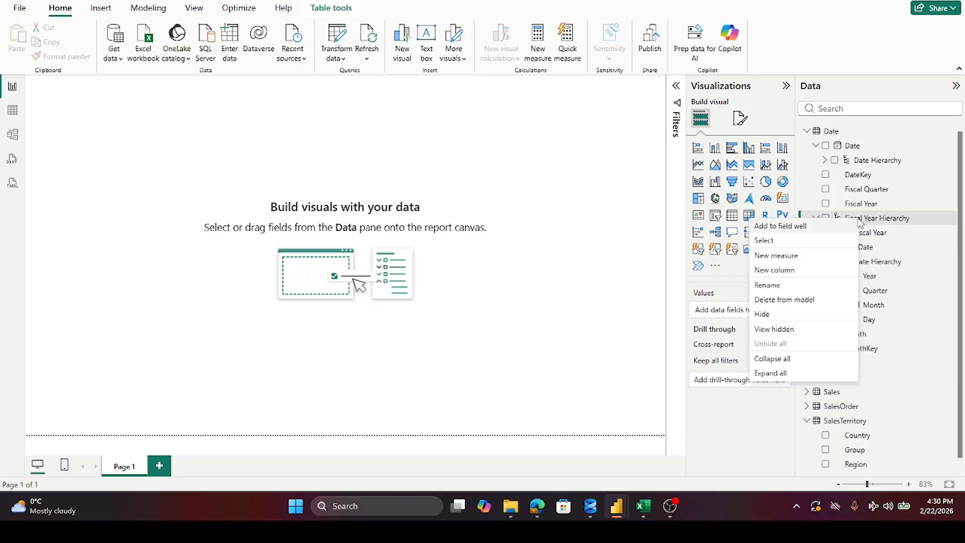
pyautogui.click(809, 159)
pyautogui.click(817, 219)
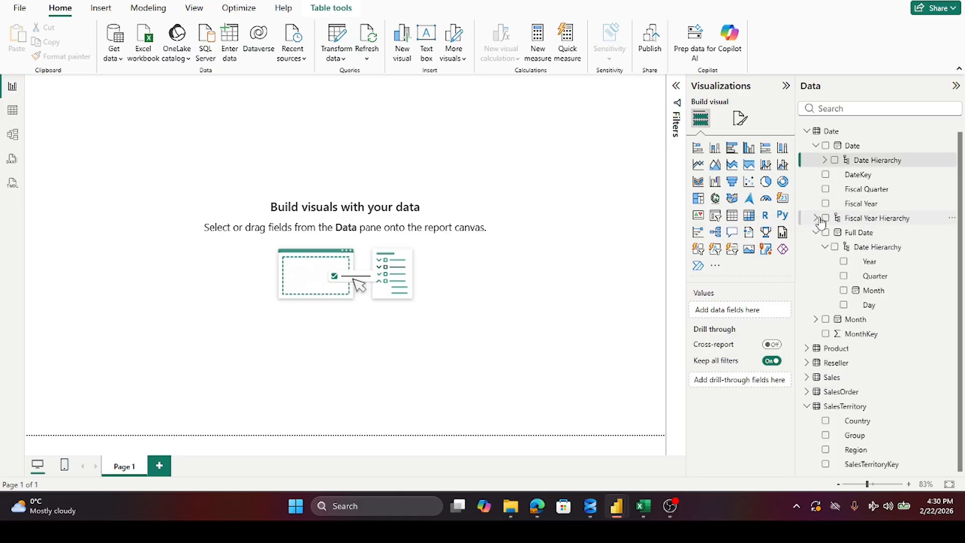
pyautogui.click(825, 247)
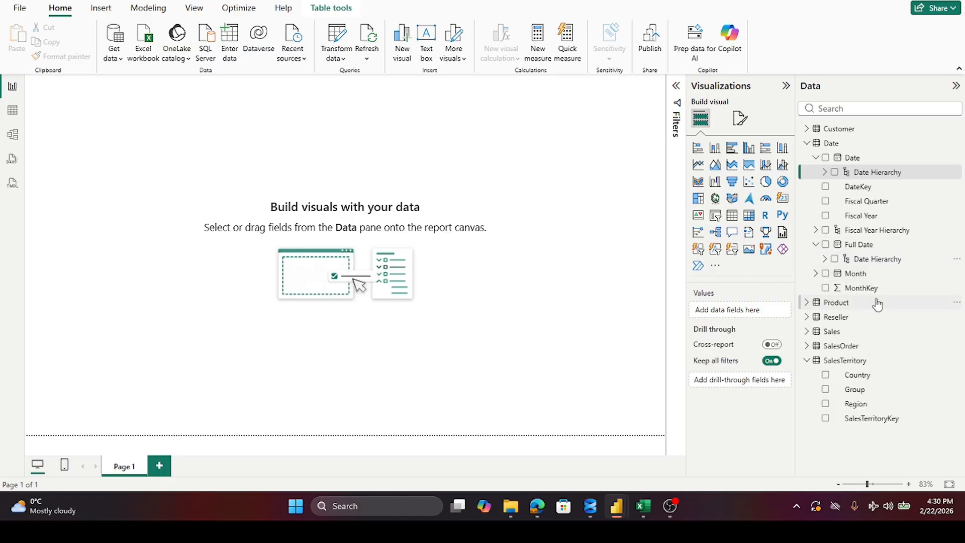
# Step: Delete the Fiscal Year Hierarchy from the Date table and confirm the deletion
pyautogui.rightClick(868, 235)
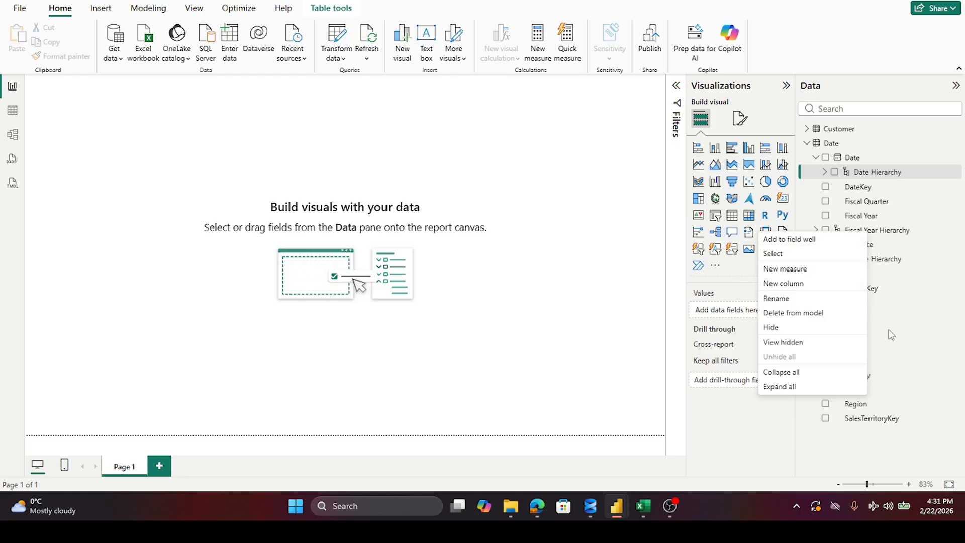
pyautogui.click(785, 313)
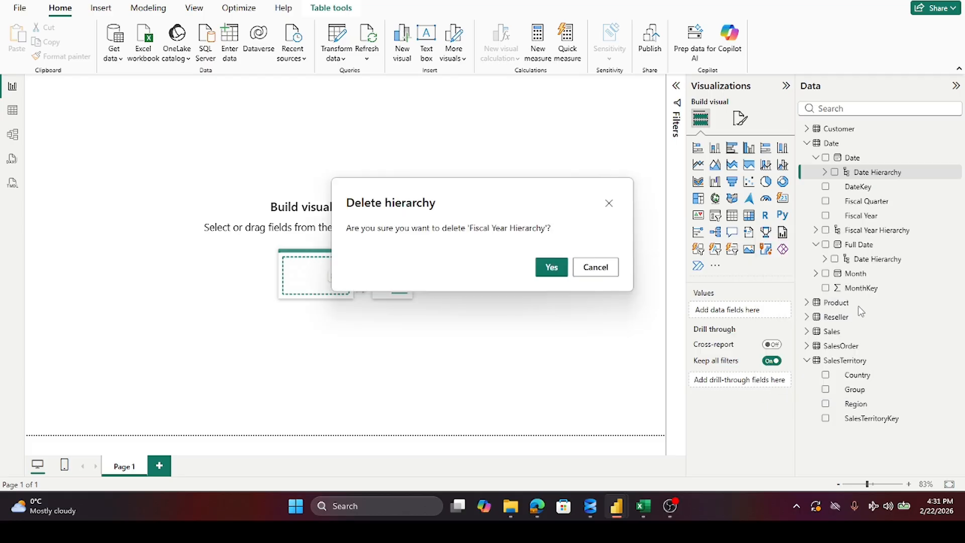
pyautogui.click(555, 269)
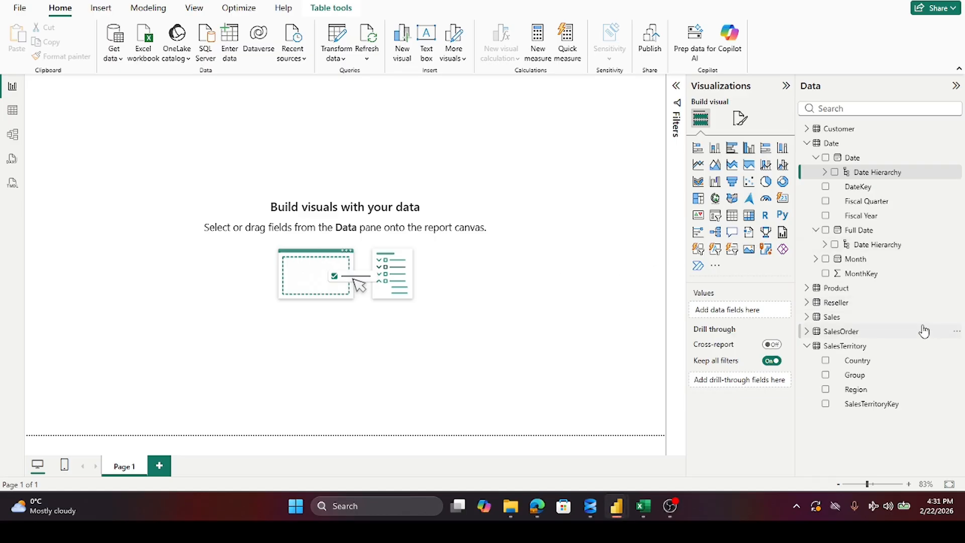
# Step: Collapse the Full Date field and recheck the levels of the Date field's built-in hierarchy
pyautogui.click(816, 230)
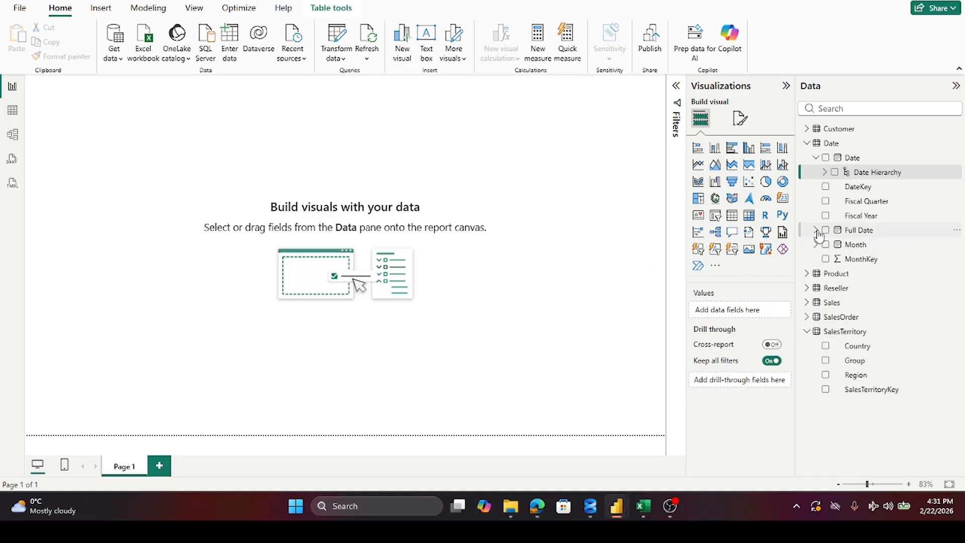
pyautogui.click(816, 158)
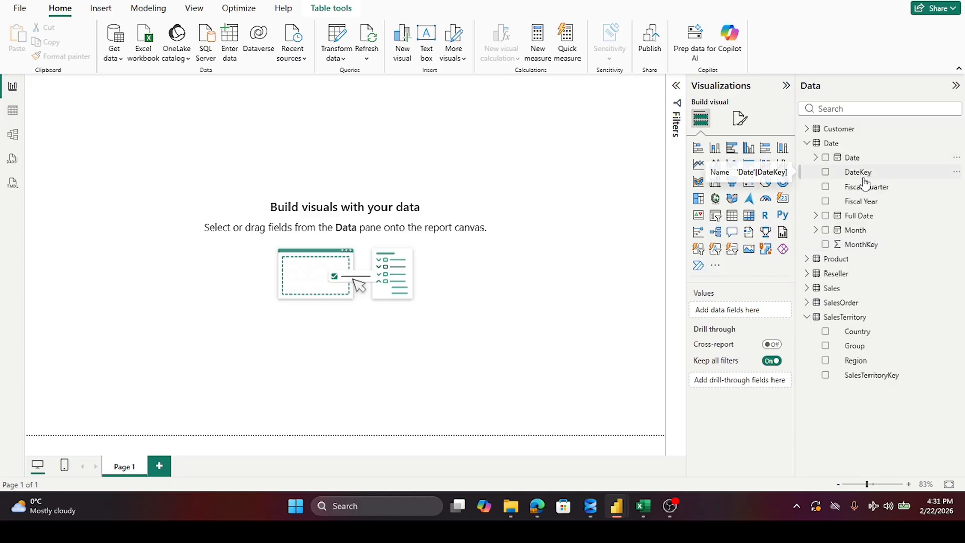
pyautogui.click(815, 157)
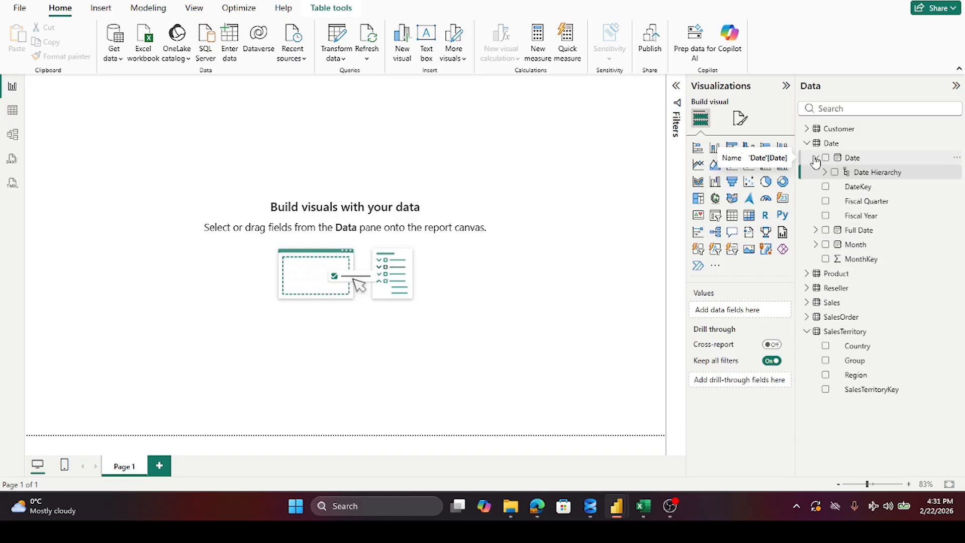
pyautogui.click(825, 172)
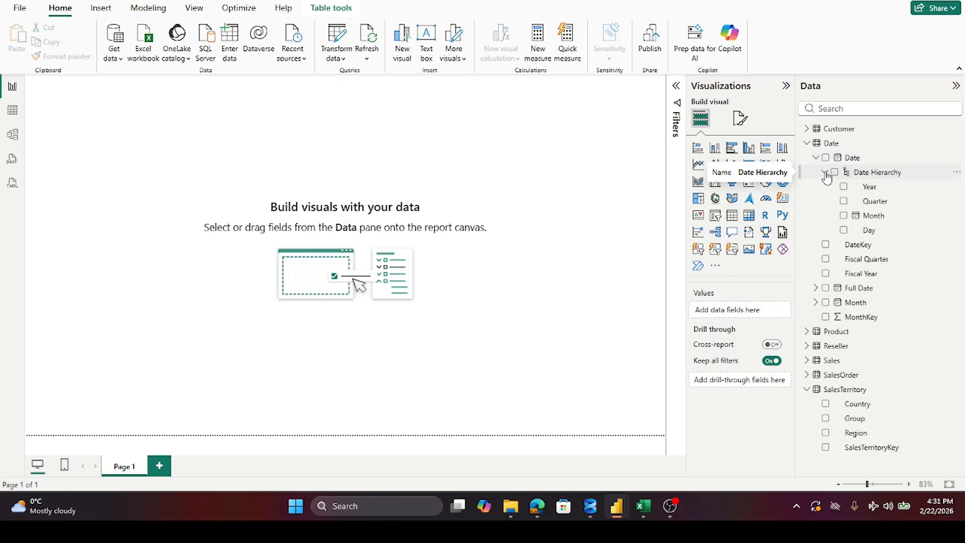
pyautogui.click(825, 171)
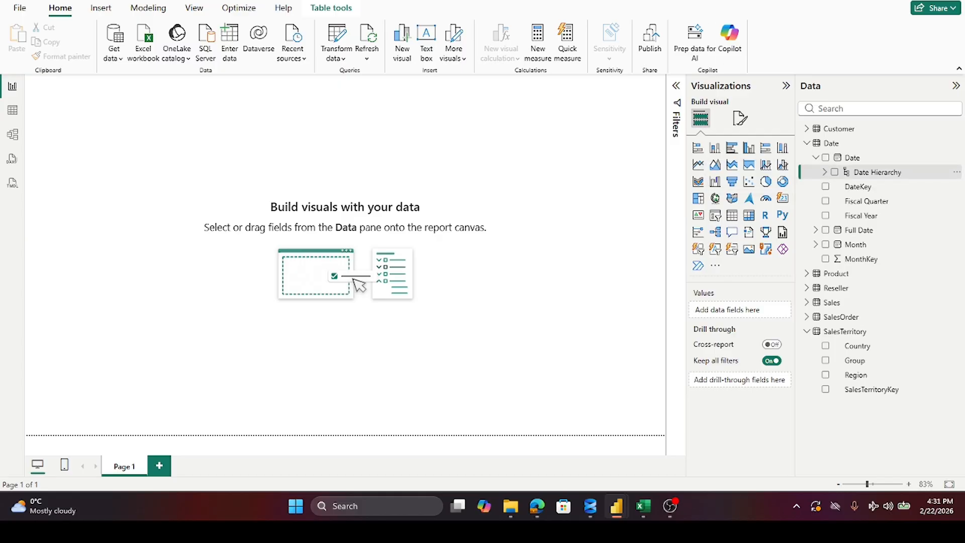
# Step: Create a hierarchy from the Date table's Fiscal Year field with the Date field collapsed
pyautogui.click(816, 159)
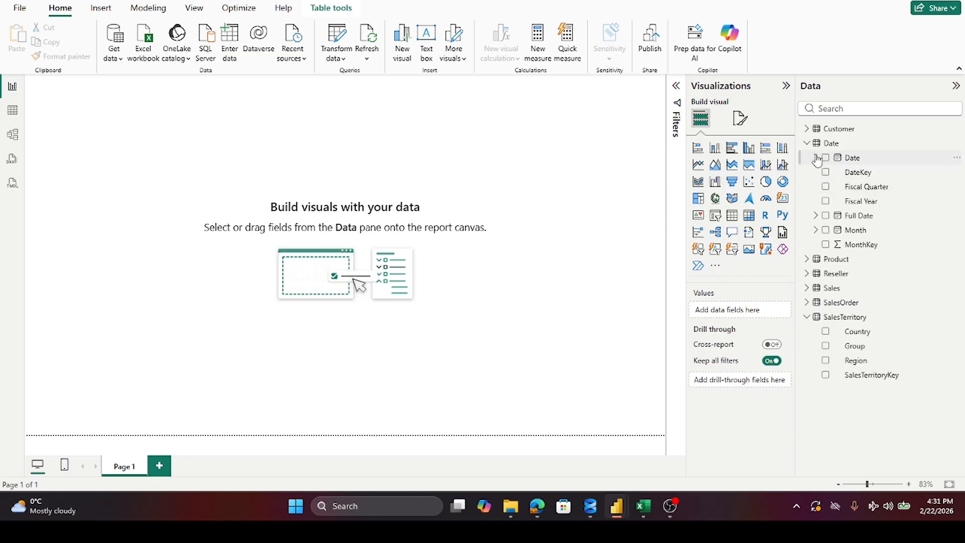
pyautogui.click(815, 158)
pyautogui.click(816, 158)
pyautogui.rightClick(859, 202)
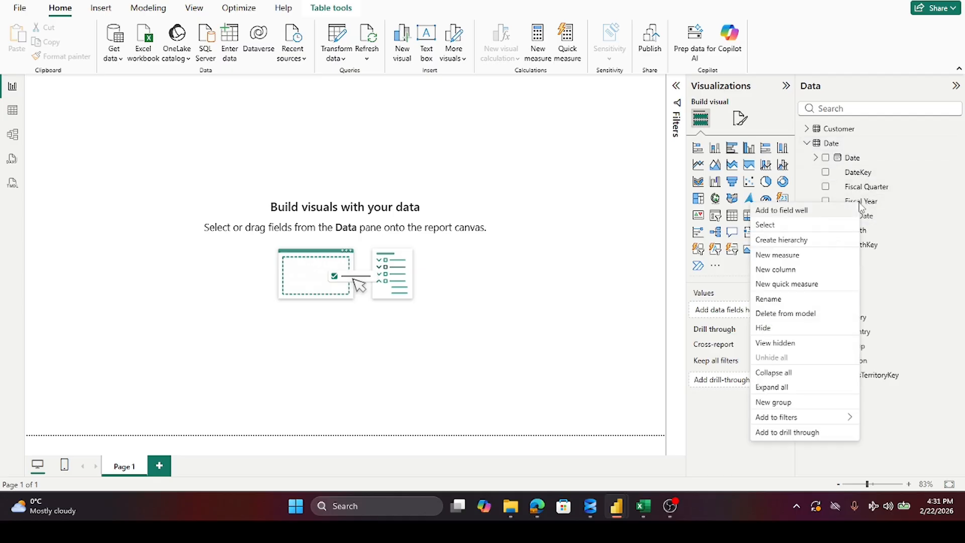
pyautogui.click(788, 240)
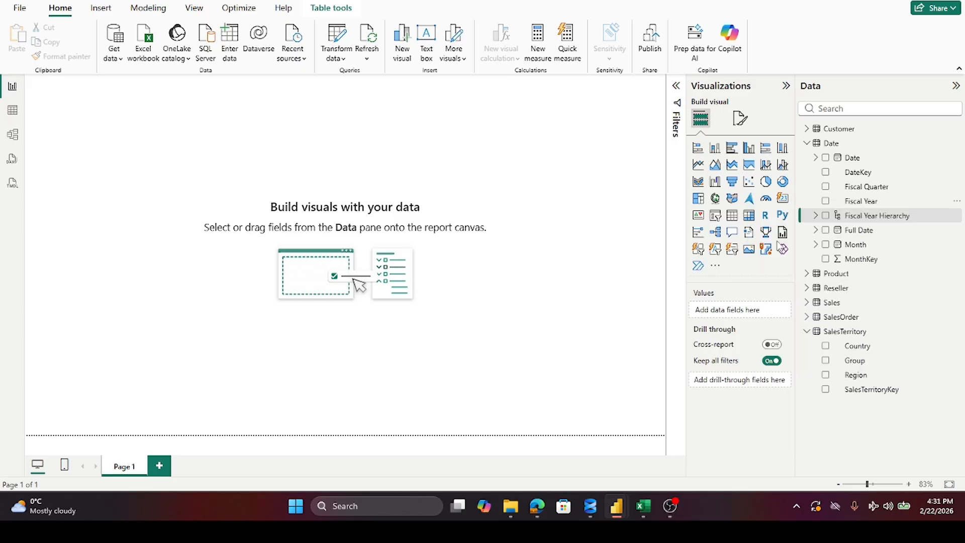
pyautogui.click(816, 216)
pyautogui.click(816, 216)
# Step: Add the Fiscal Quarter and Month fields to the Fiscal Year Hierarchy and check its levels
pyautogui.rightClick(868, 191)
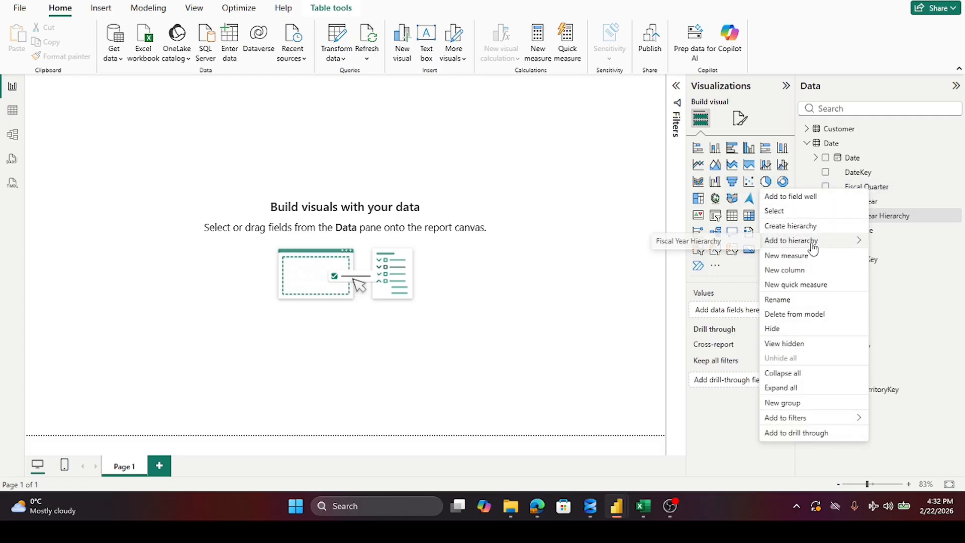
pyautogui.click(697, 250)
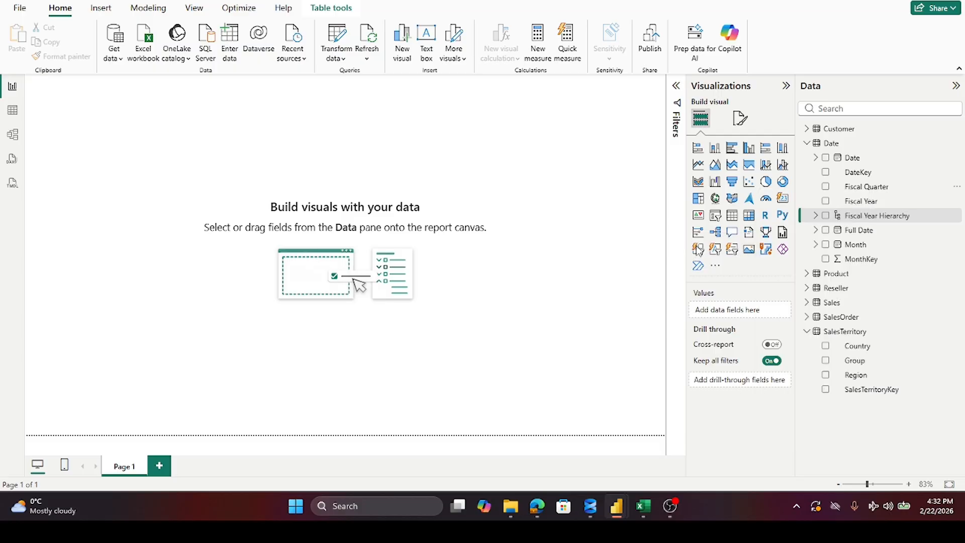
pyautogui.click(871, 220)
pyautogui.rightClick(856, 248)
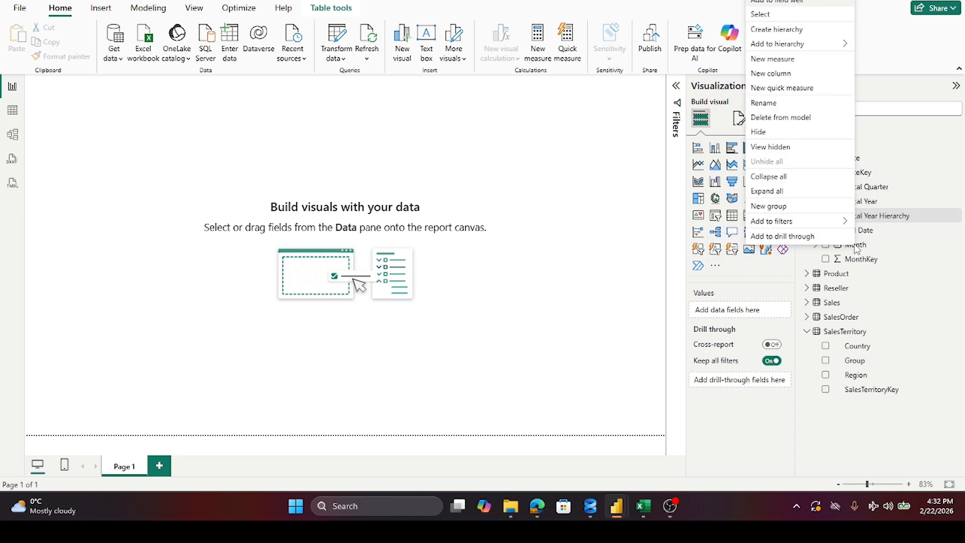
pyautogui.click(678, 47)
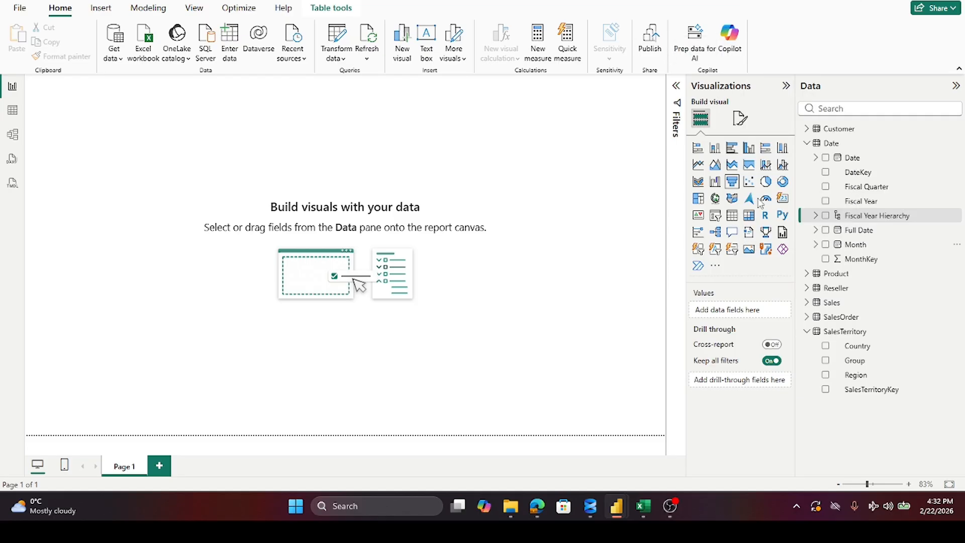
pyautogui.click(815, 158)
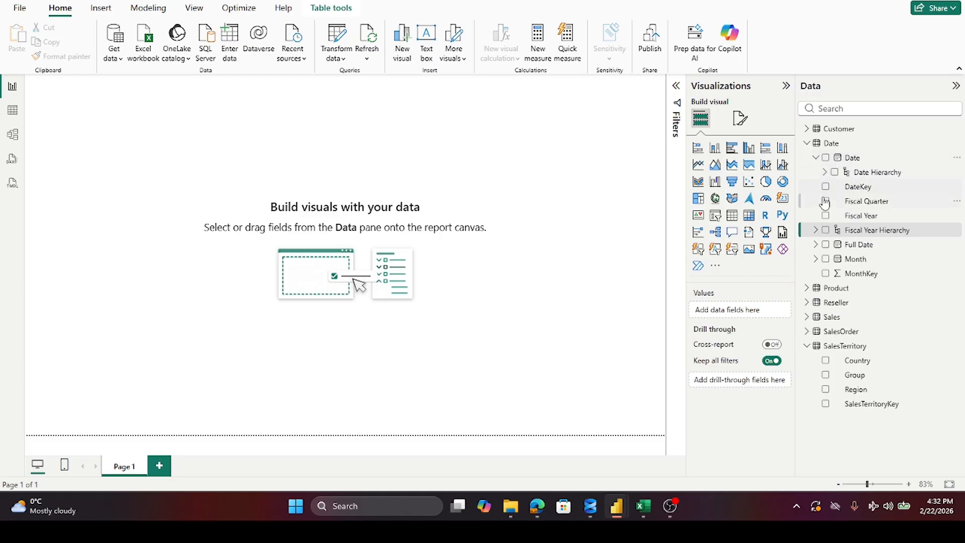
pyautogui.click(815, 157)
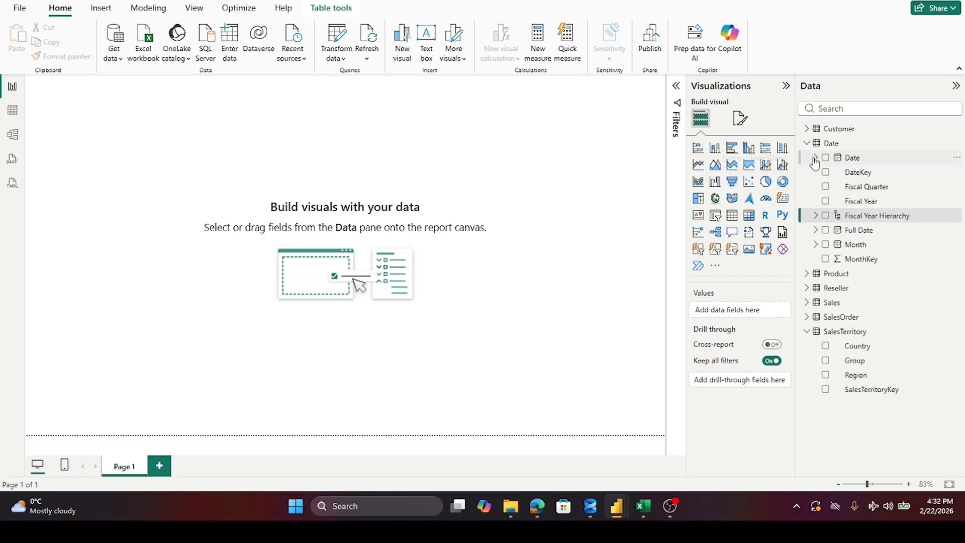
pyautogui.click(816, 217)
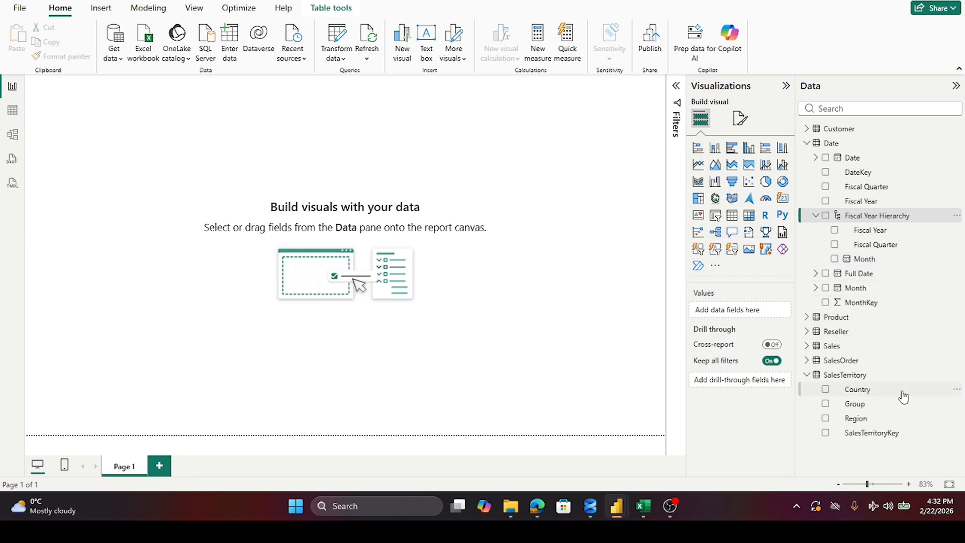
# Step: Add the Date field to the Fiscal Year Hierarchy below Month, check its levels, and collapse the Date table
pyautogui.click(815, 158)
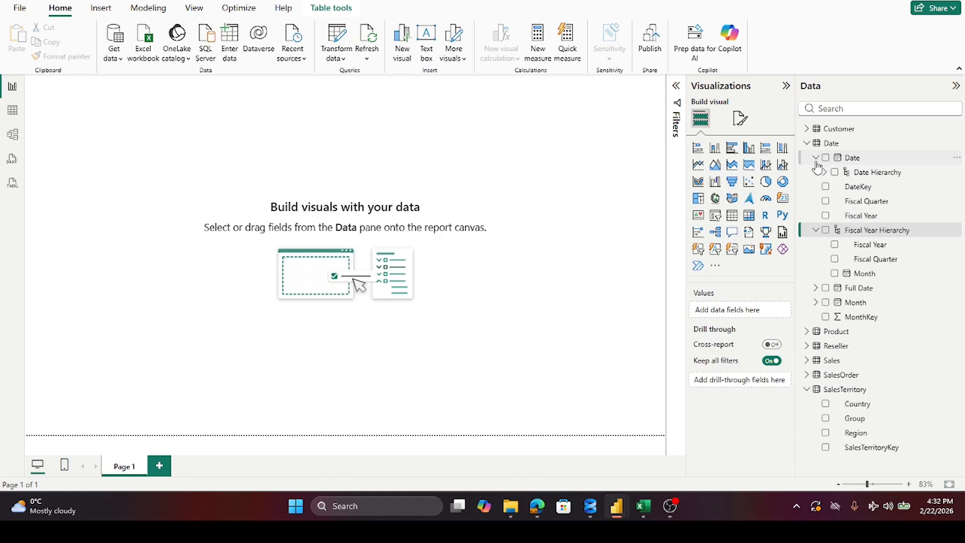
pyautogui.rightClick(852, 161)
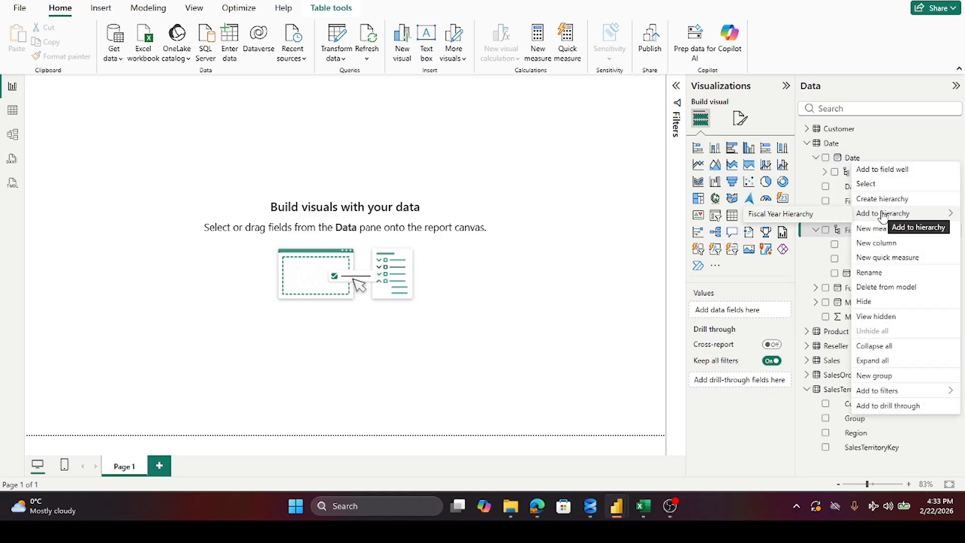
pyautogui.click(824, 224)
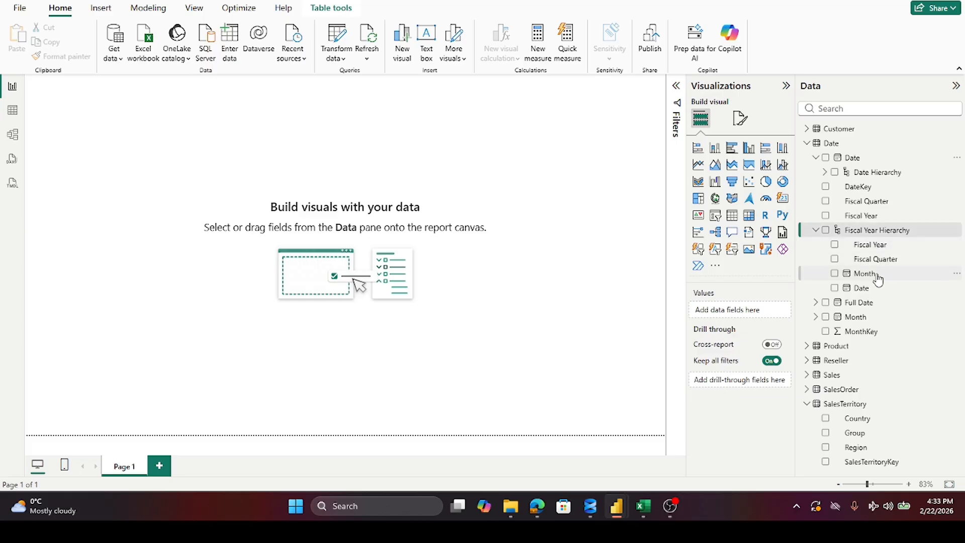
pyautogui.click(815, 231)
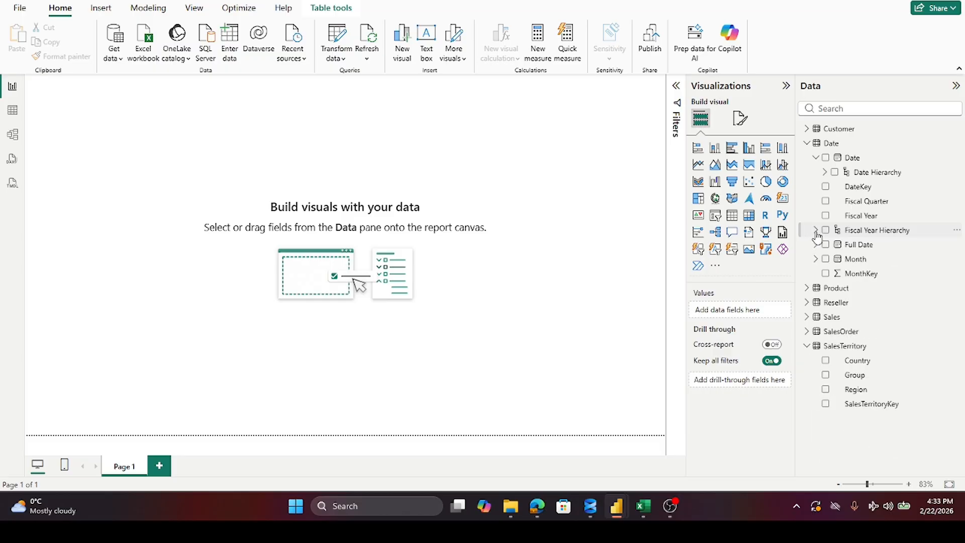
pyautogui.click(815, 232)
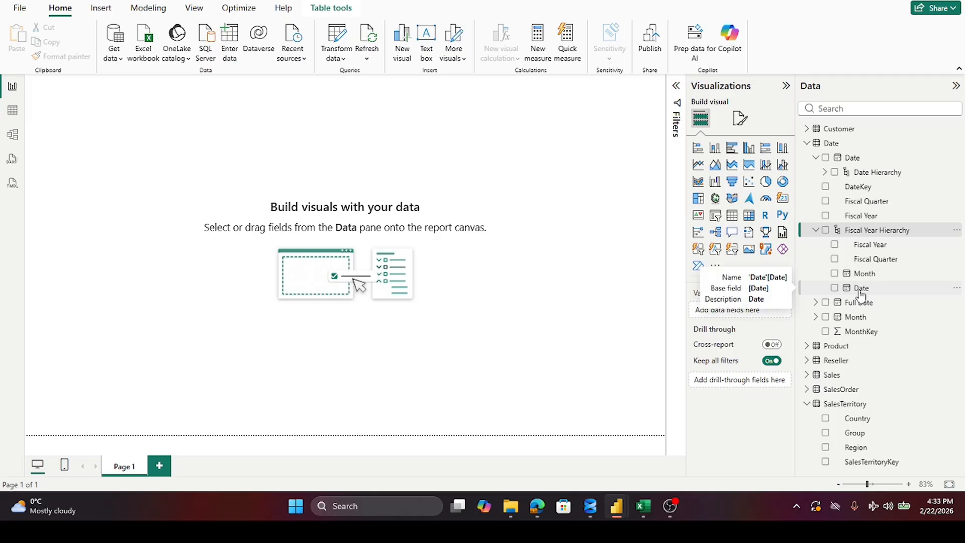
pyautogui.click(815, 230)
pyautogui.click(815, 159)
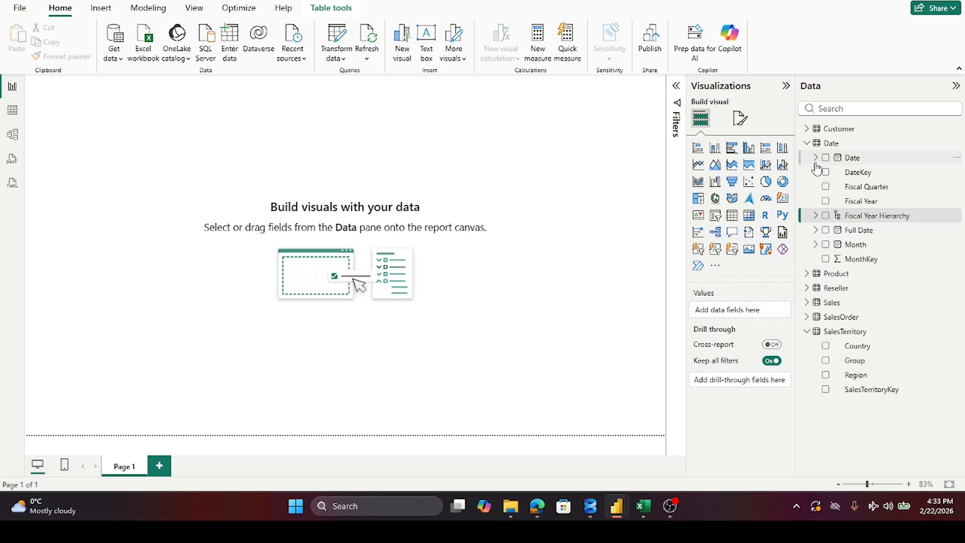
pyautogui.click(804, 144)
pyautogui.click(807, 143)
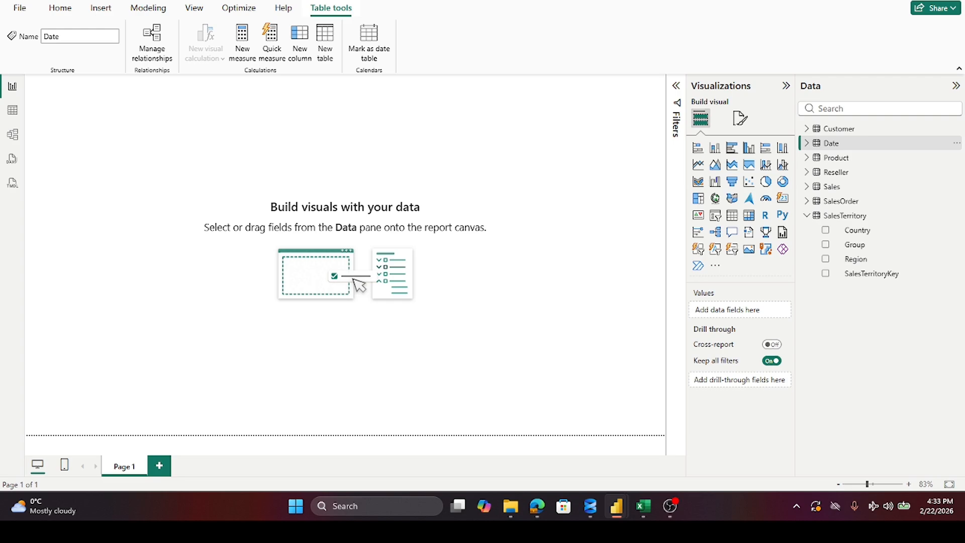
# Step: Create a hierarchy from the Product table's Category field and check its levels
pyautogui.click(807, 158)
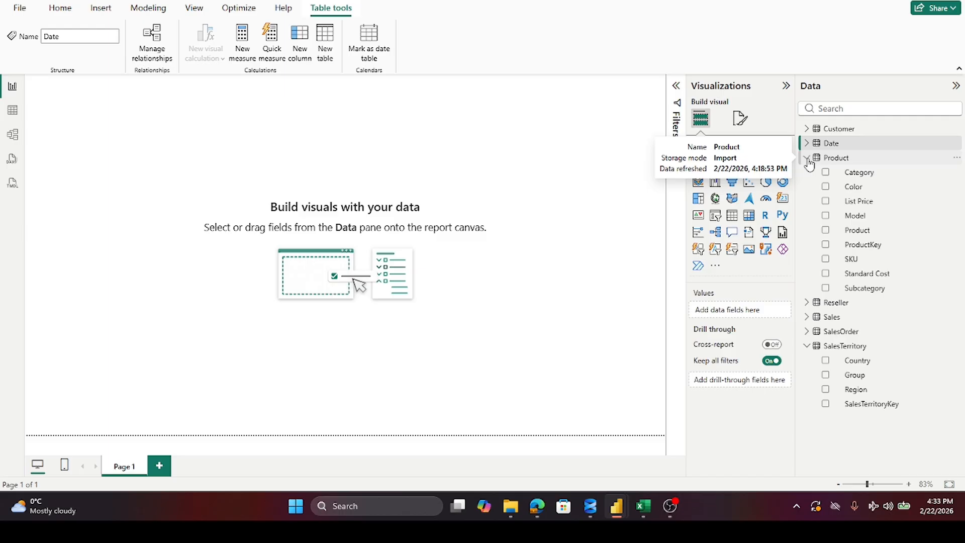
pyautogui.rightClick(853, 176)
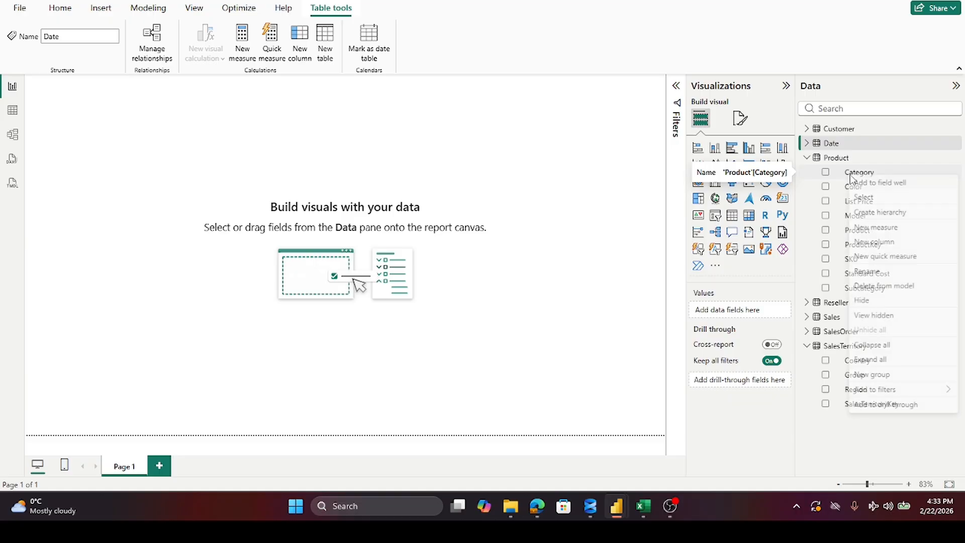
pyautogui.click(873, 214)
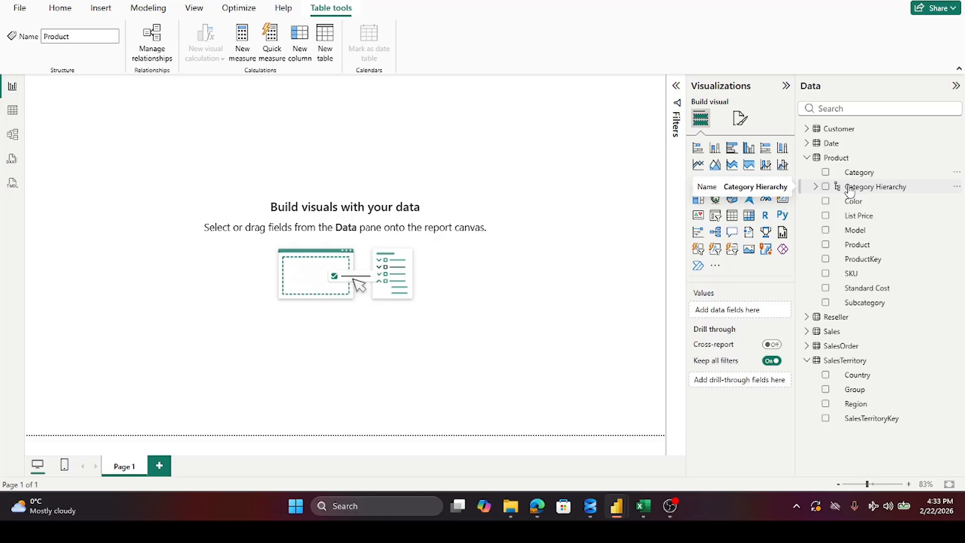
pyautogui.click(817, 187)
pyautogui.click(817, 188)
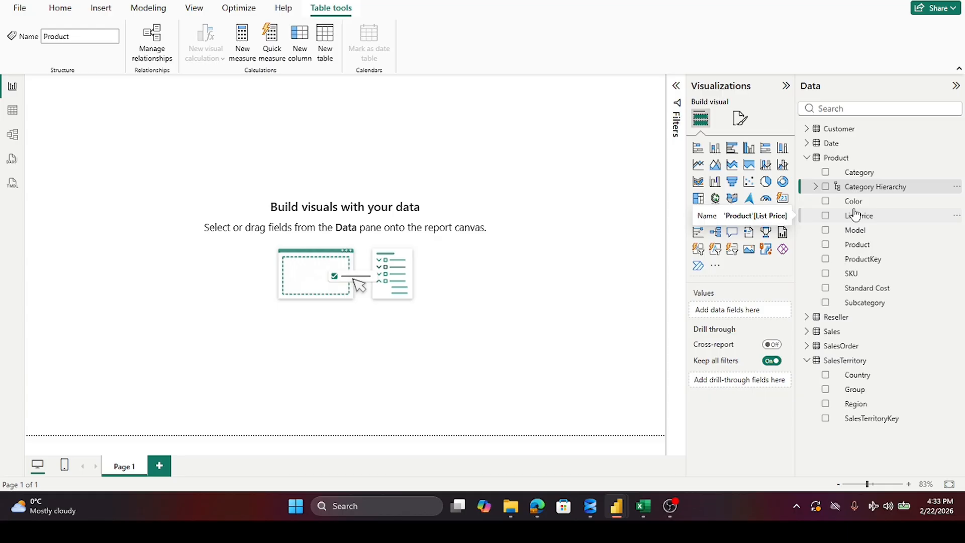
# Step: Add the Subcategory field to the Product table's Category Hierarchy and recheck the field's available commands
pyautogui.rightClick(873, 302)
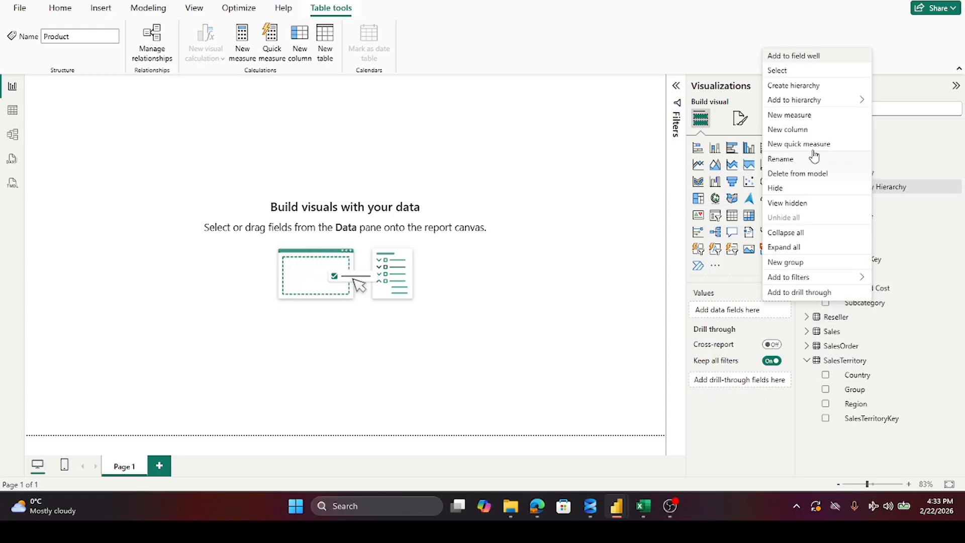
pyautogui.moveTo(816, 103)
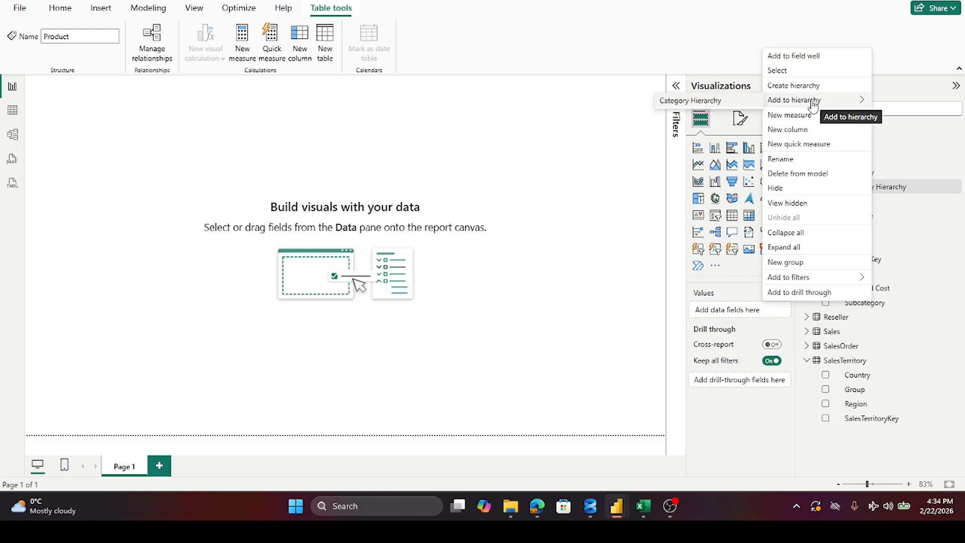
pyautogui.click(711, 103)
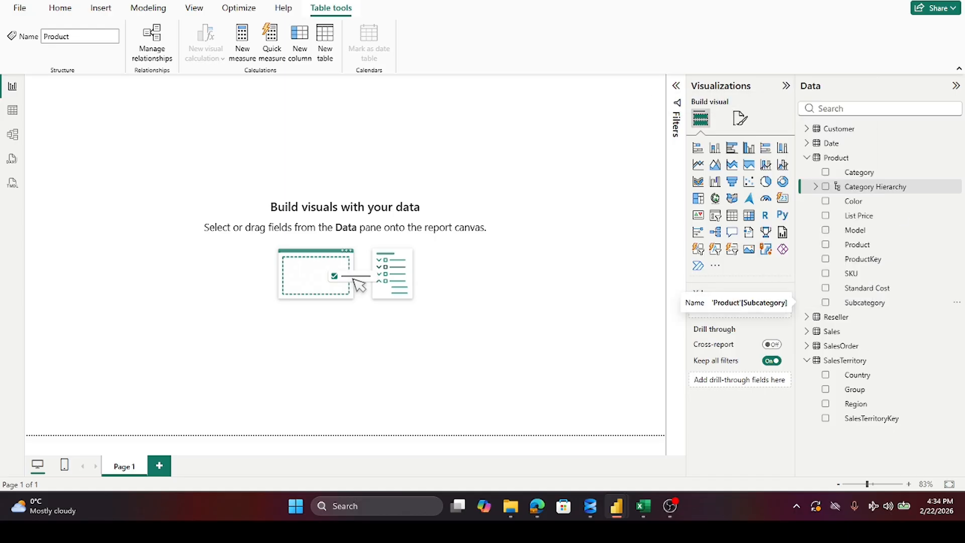
pyautogui.rightClick(864, 304)
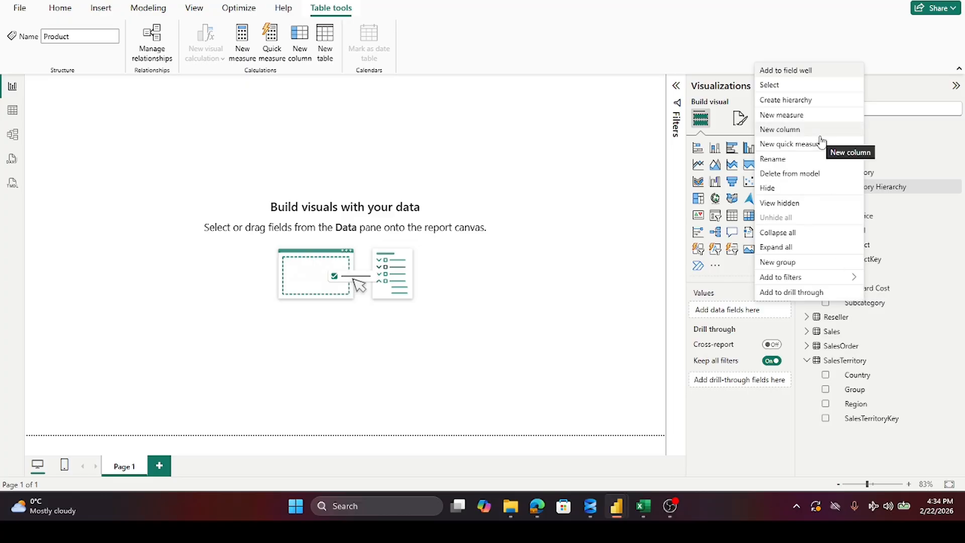
pyautogui.click(892, 335)
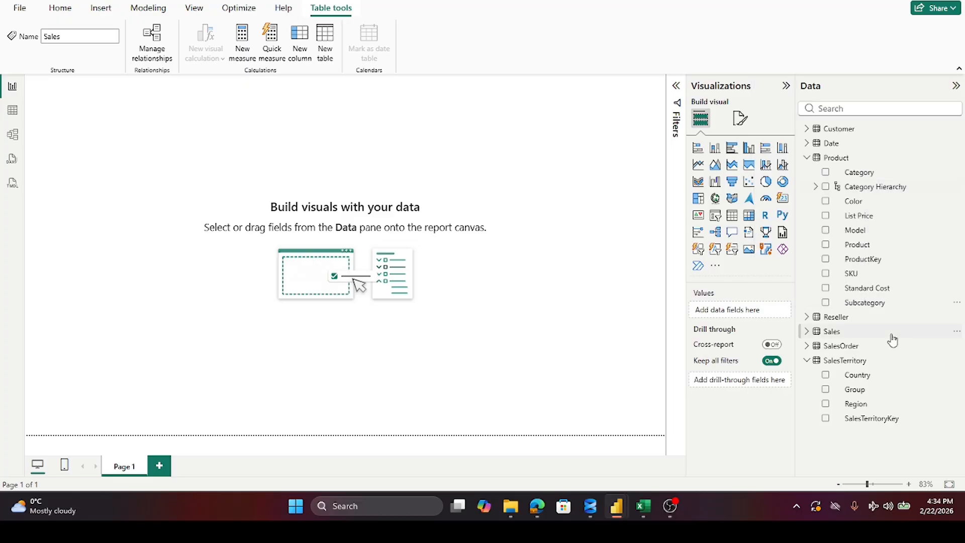
pyautogui.click(853, 192)
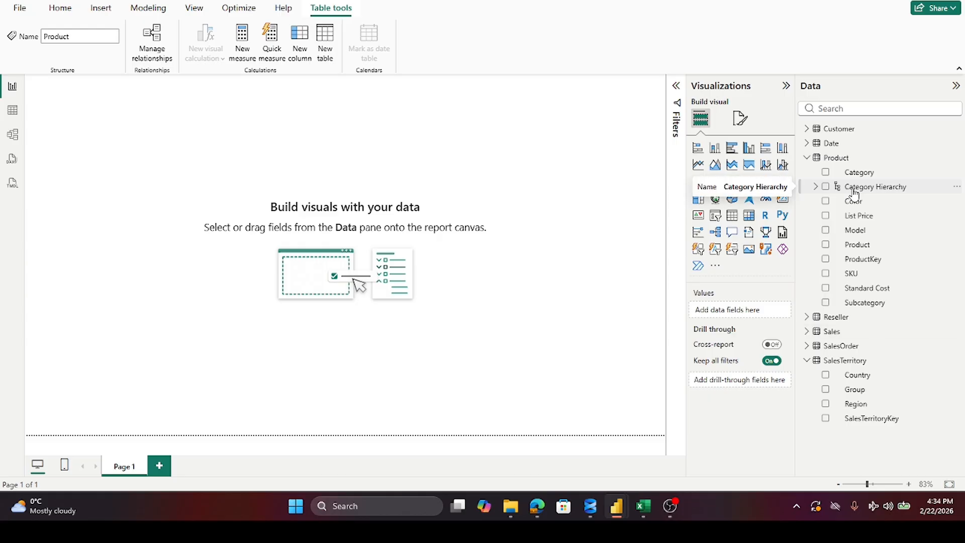
pyautogui.rightClick(871, 310)
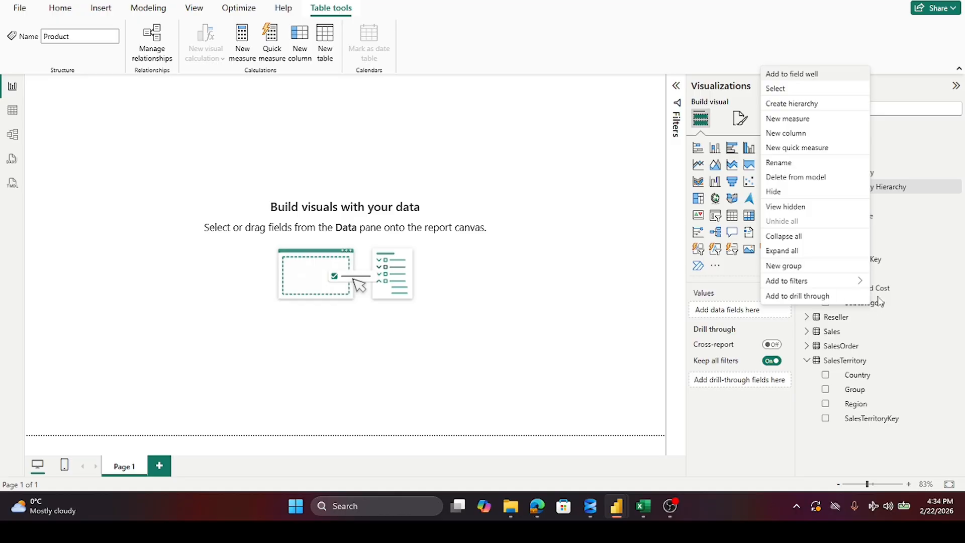
pyautogui.click(878, 302)
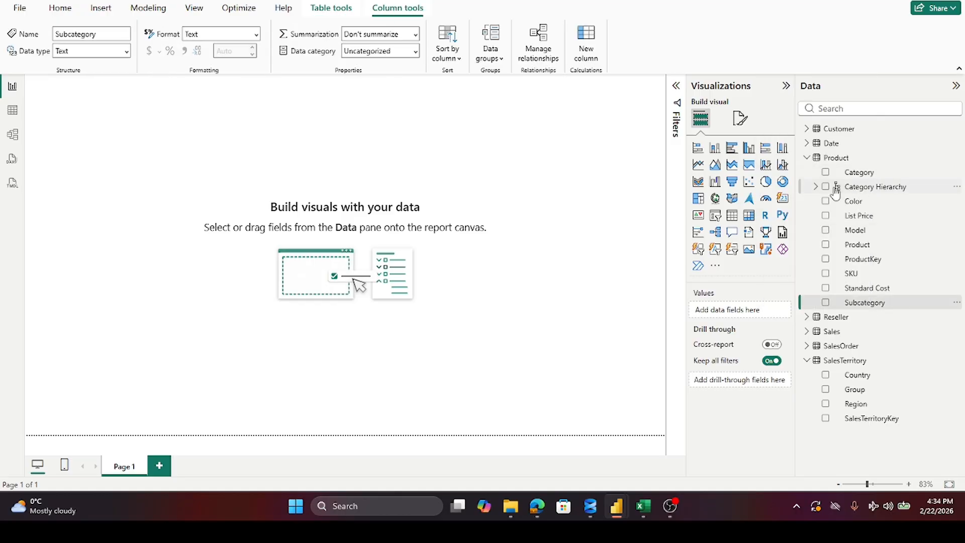
# Step: Delete the Category Hierarchy from the Product table and confirm the deletion
pyautogui.rightClick(835, 191)
pyautogui.click(905, 173)
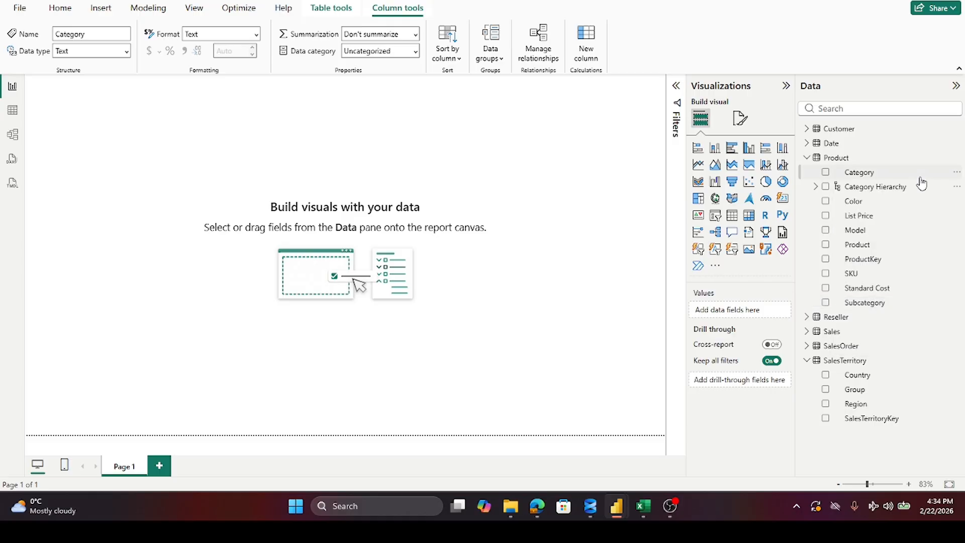
pyautogui.rightClick(889, 187)
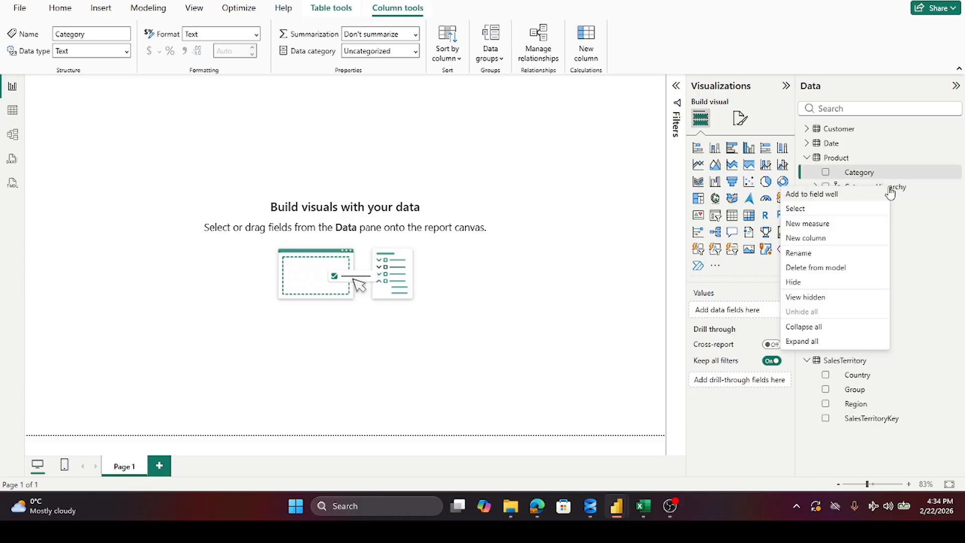
pyautogui.click(807, 268)
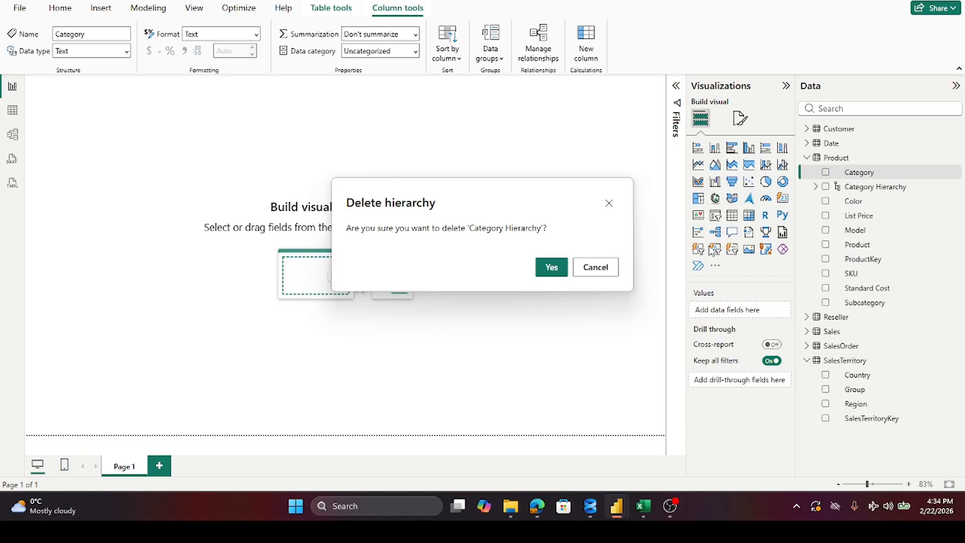
pyautogui.click(553, 268)
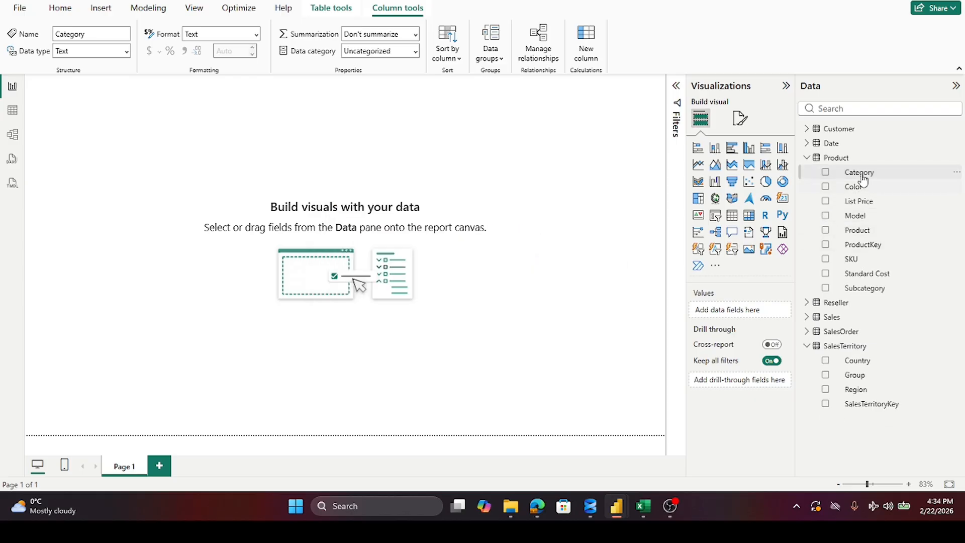
pyautogui.click(825, 173)
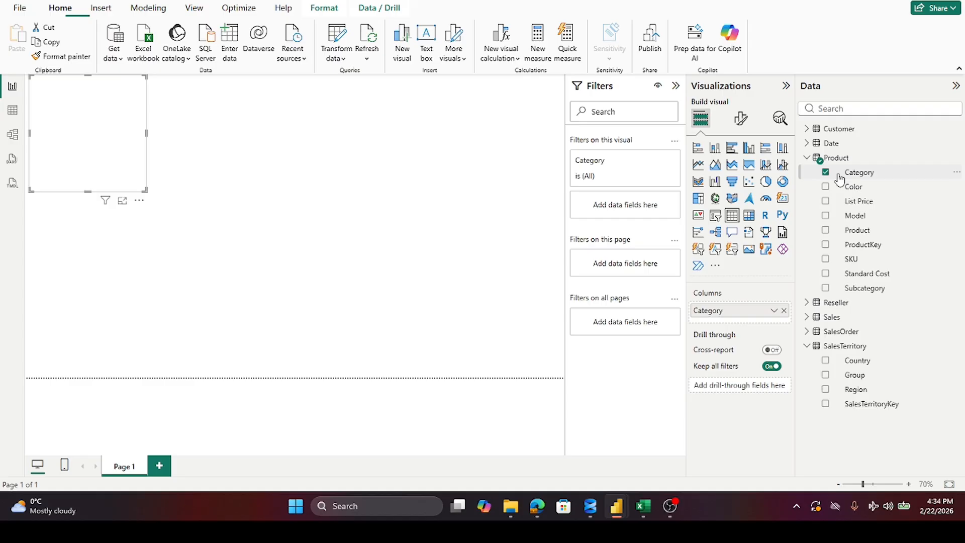
pyautogui.rightClick(838, 176)
pyautogui.click(826, 173)
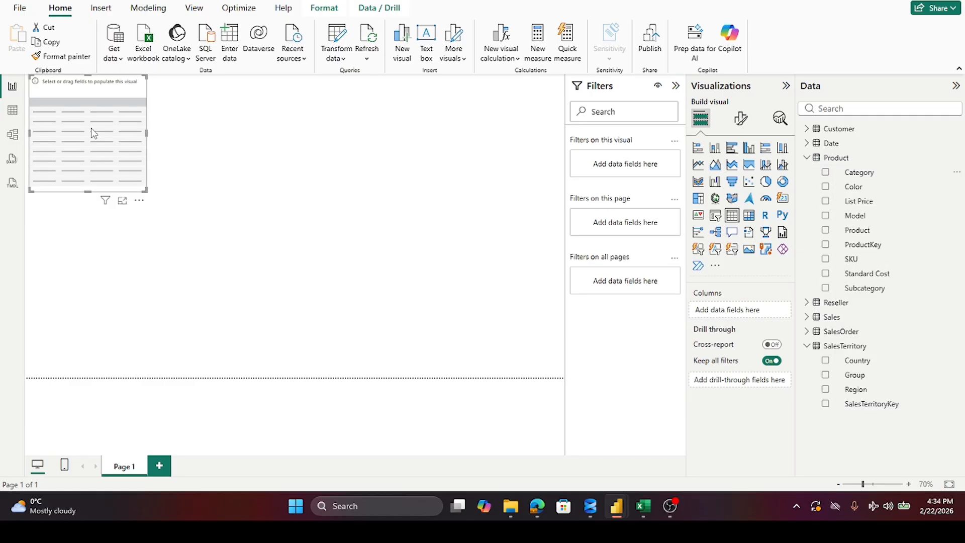
pyautogui.click(201, 135)
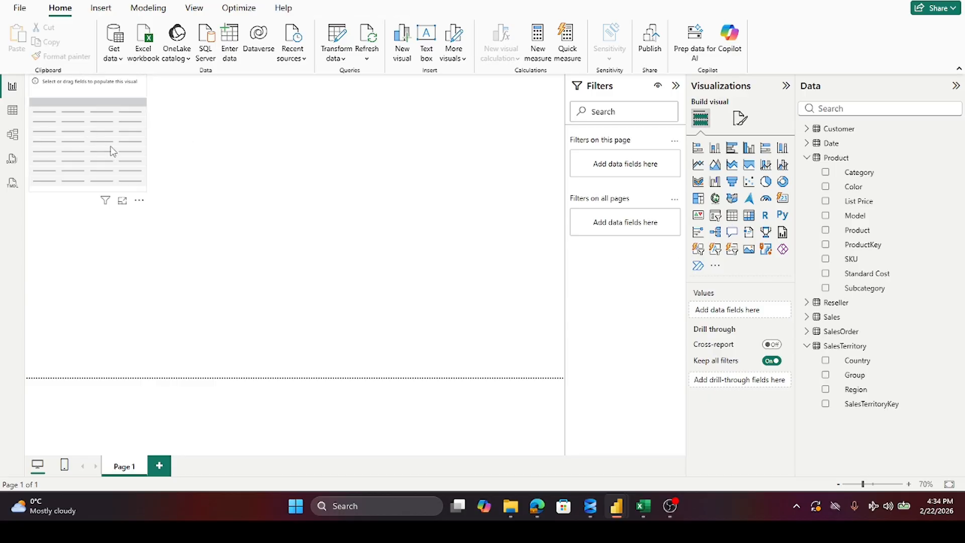
pyautogui.click(113, 152)
pyautogui.press('Delete')
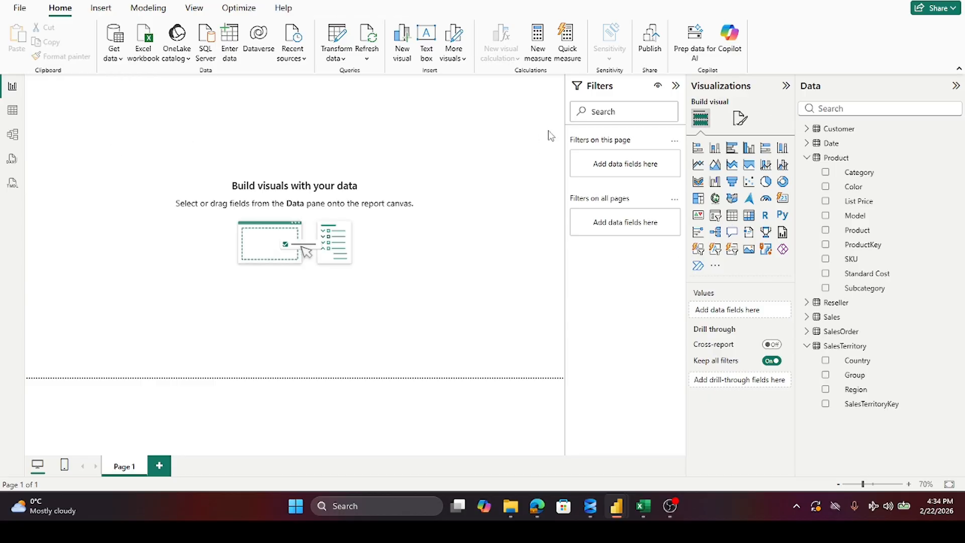
# Step: Create a hierarchy from the Product table's Category field and try to rename it Category
pyautogui.rightClick(852, 173)
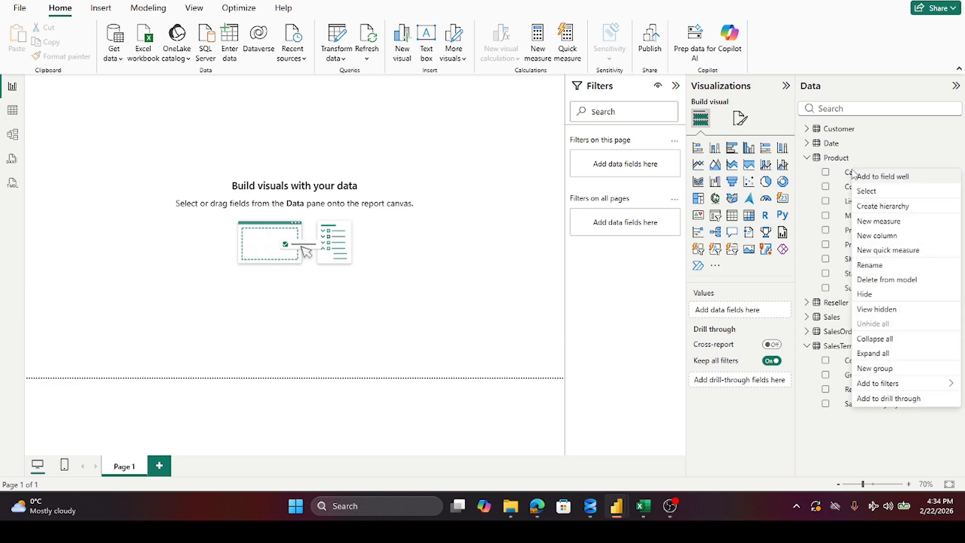
pyautogui.click(876, 206)
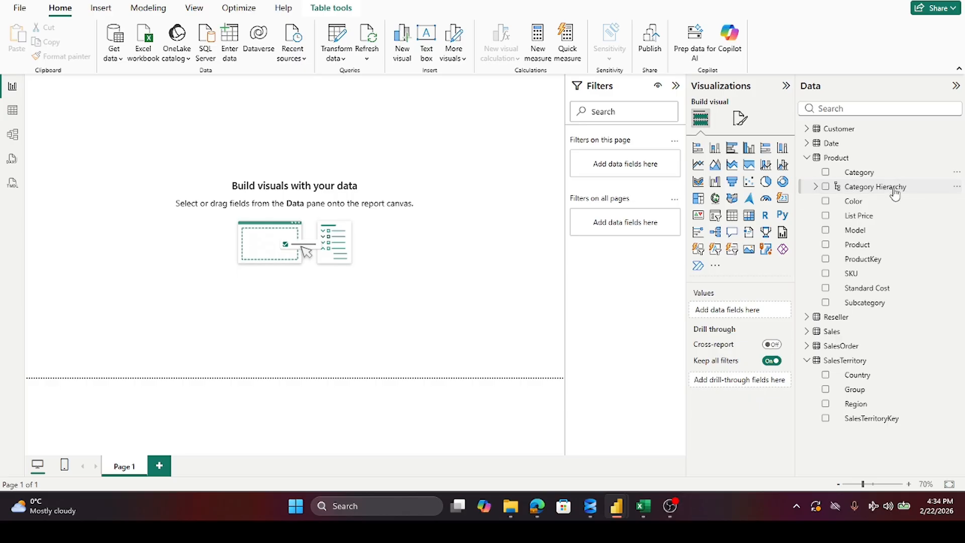
pyautogui.doubleClick(894, 187)
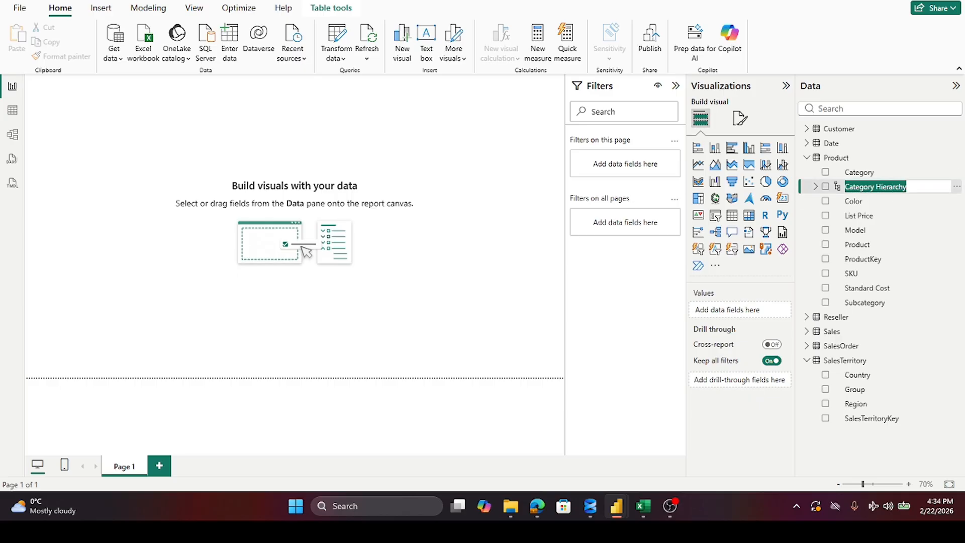
pyautogui.write('Categ')
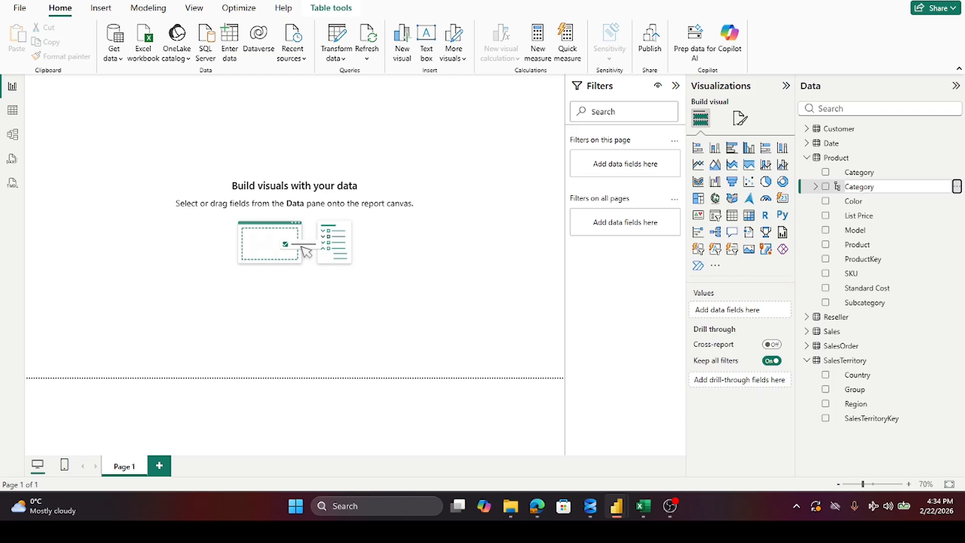
pyautogui.write('ory')
pyautogui.press('Return')
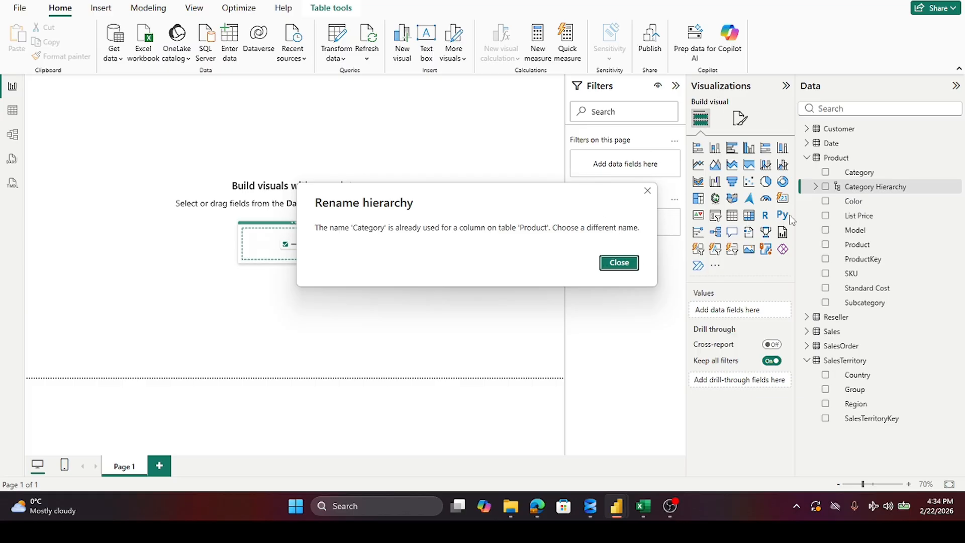
pyautogui.click(623, 264)
pyautogui.doubleClick(883, 186)
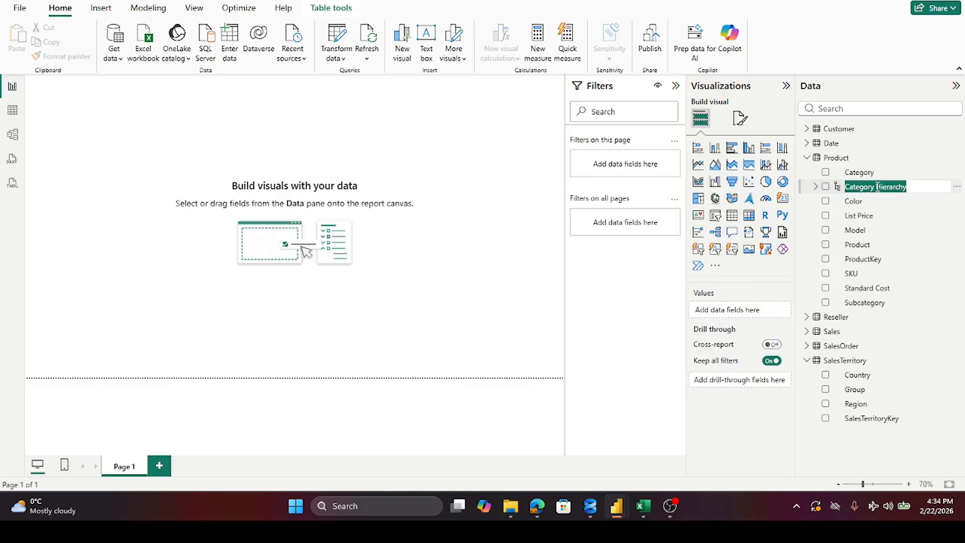
pyautogui.click(912, 187)
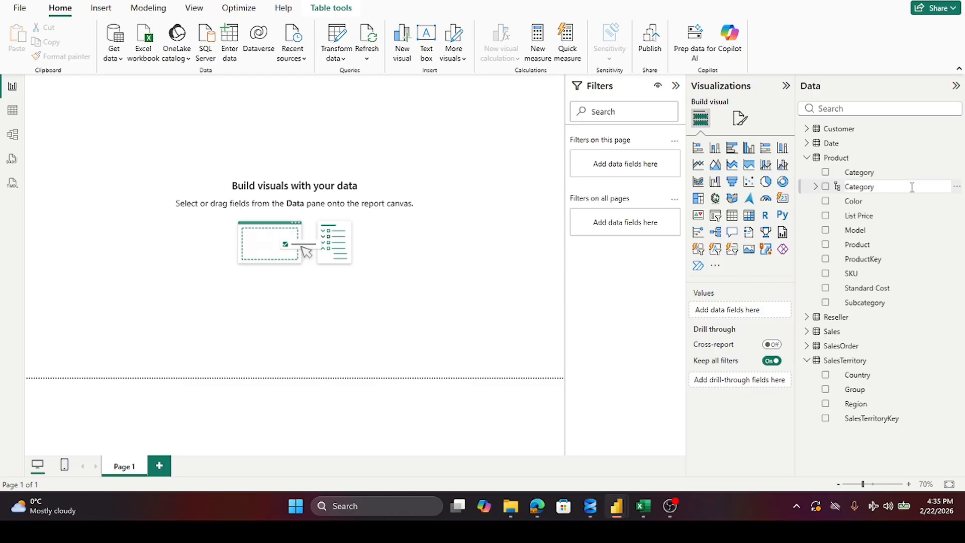
pyautogui.press('Return')
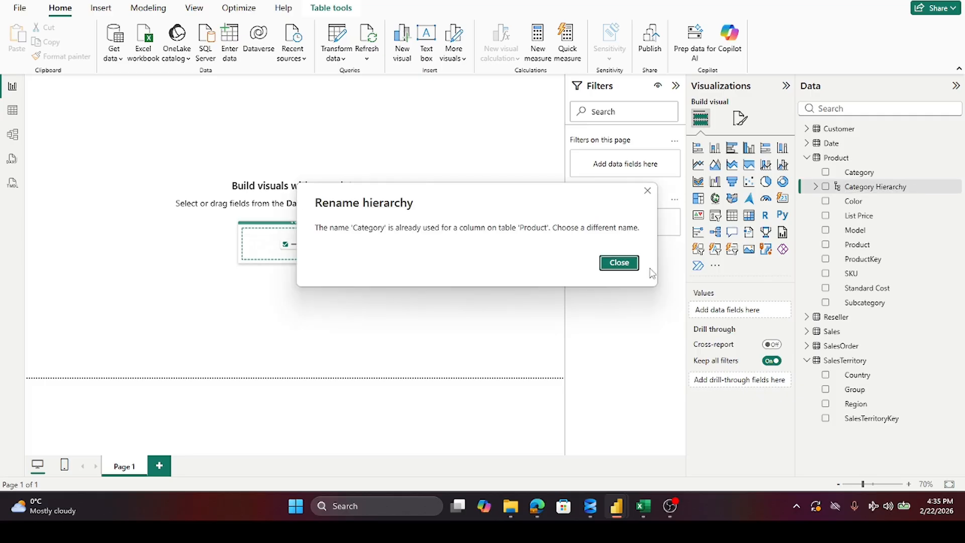
pyautogui.click(626, 267)
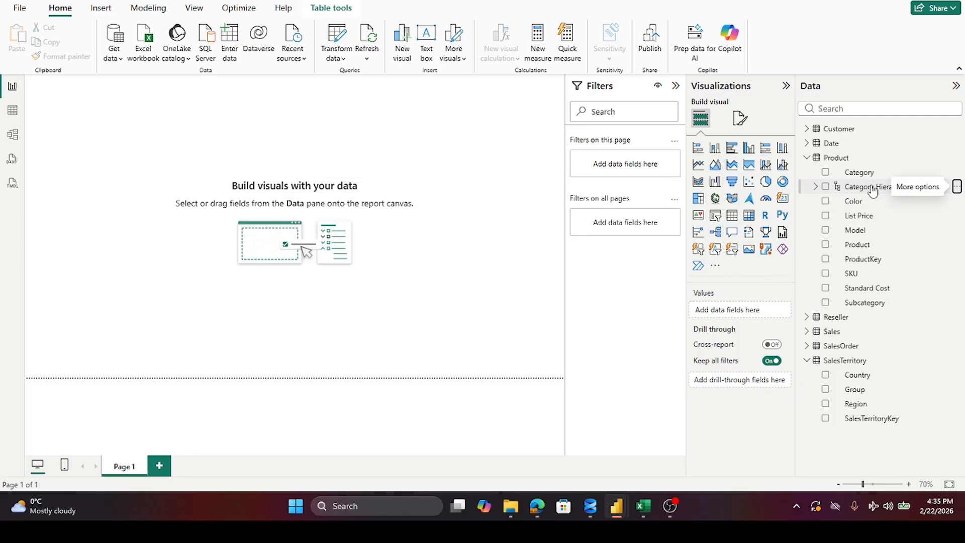
# Step: Delete the Category Hierarchy from the Product table and confirm the deletion
pyautogui.rightClick(860, 175)
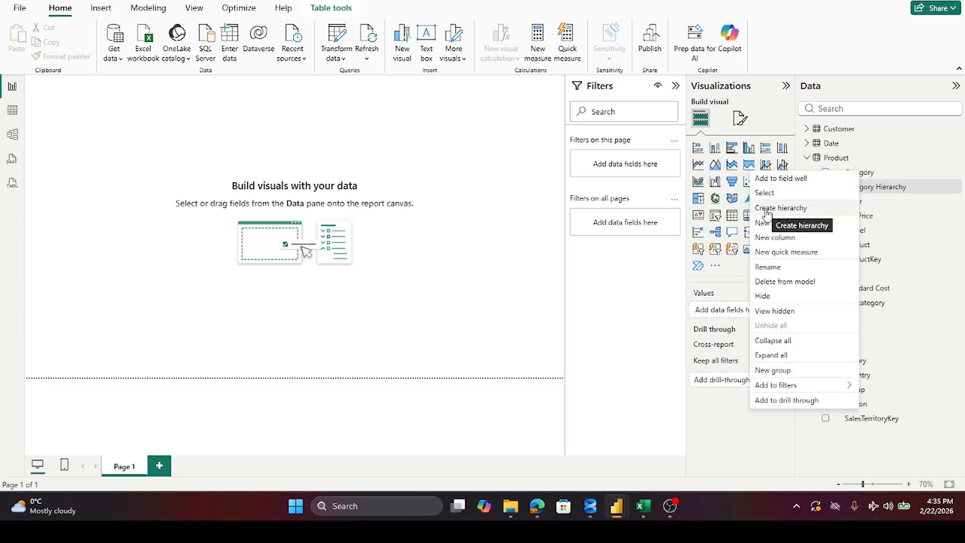
pyautogui.click(924, 219)
pyautogui.rightClick(865, 191)
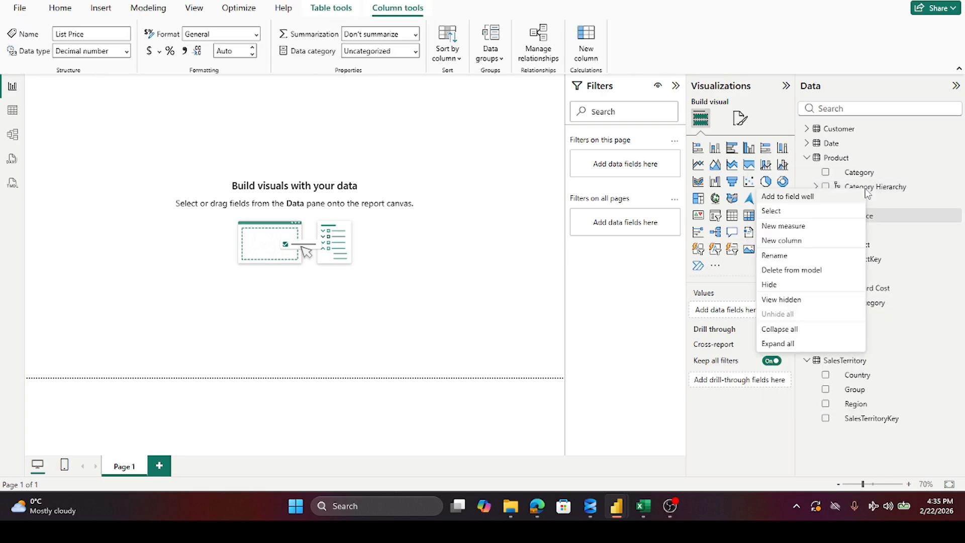
pyautogui.click(787, 270)
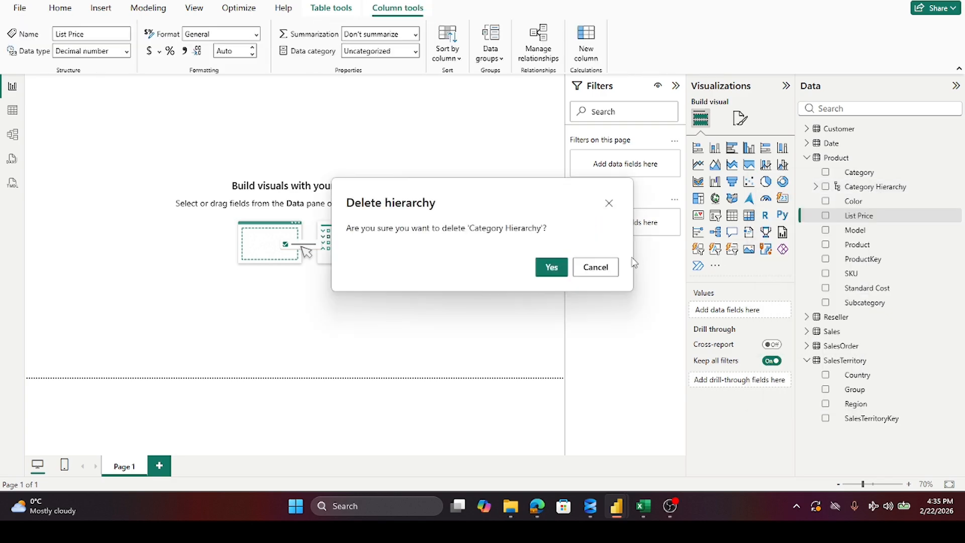
pyautogui.click(543, 272)
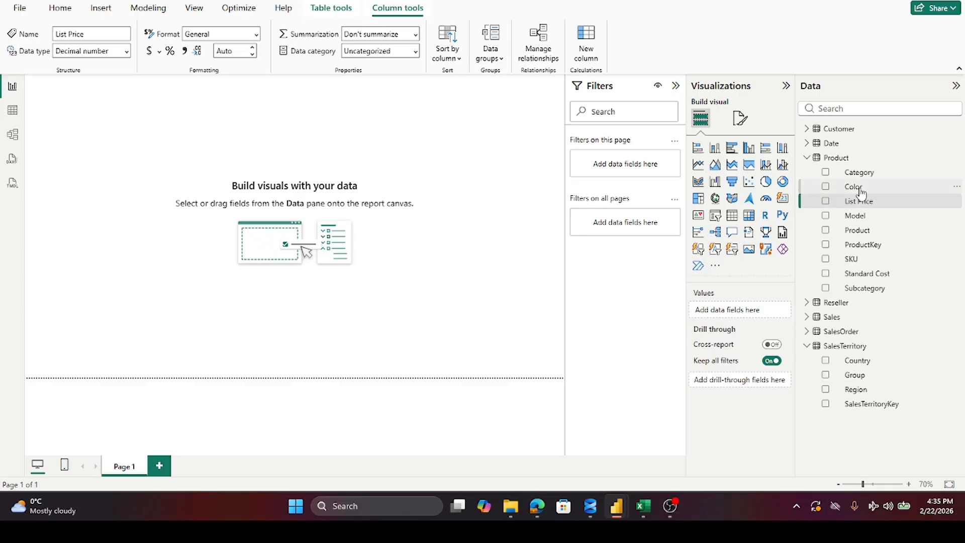
# Step: Create a new hierarchy from the Product table's Category field, keeping its default name
pyautogui.rightClick(847, 171)
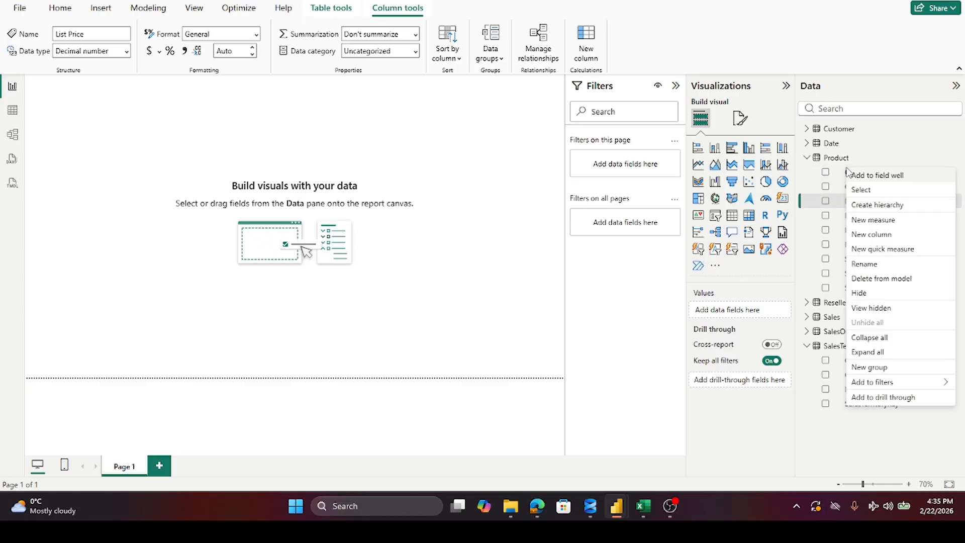
pyautogui.click(846, 172)
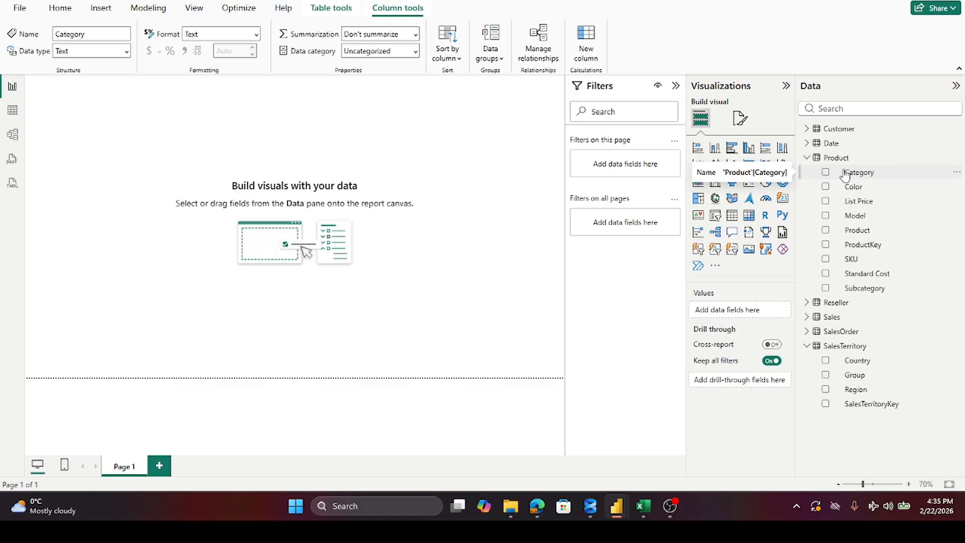
pyautogui.rightClick(845, 173)
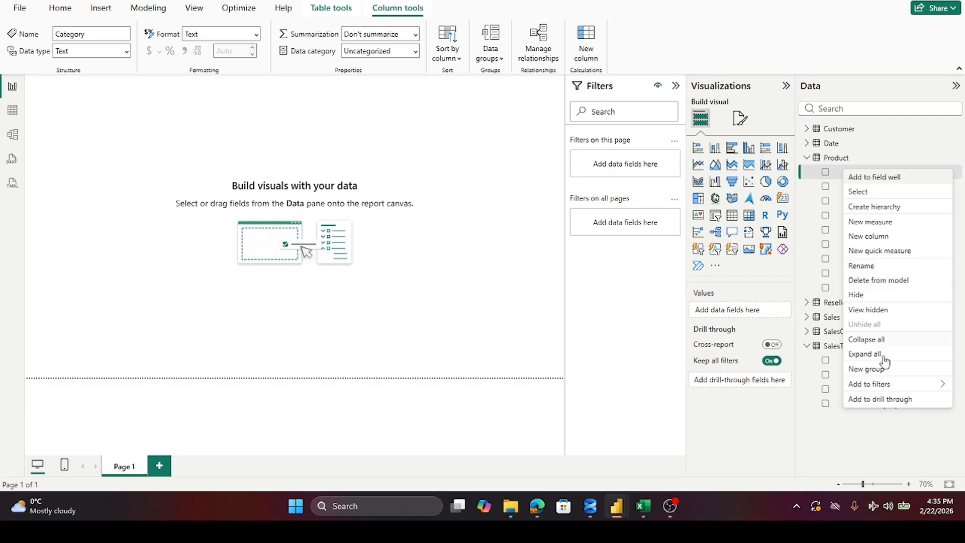
pyautogui.click(877, 206)
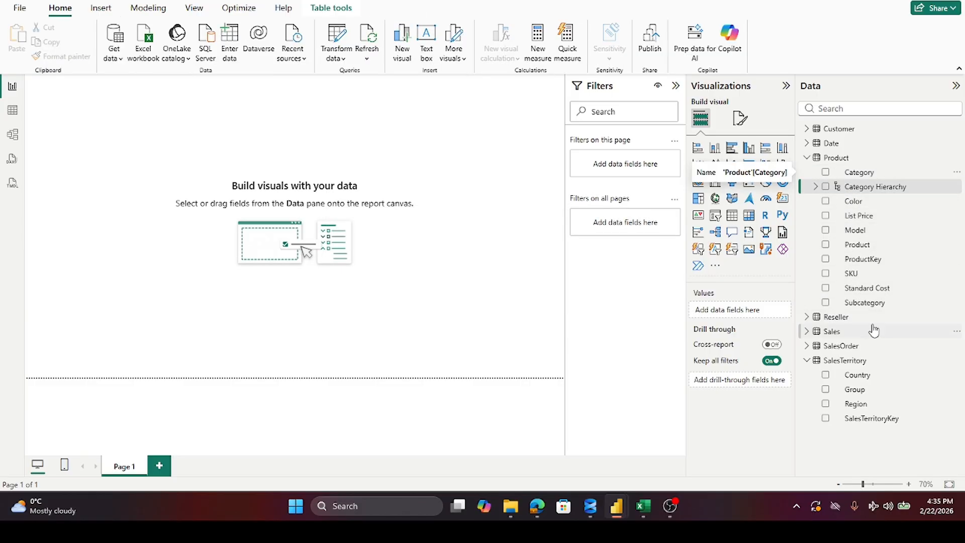
# Step: Add the Subcategory field and the Product field below it to the Category Hierarchy, and check the hierarchy's levels
pyautogui.rightClick(866, 304)
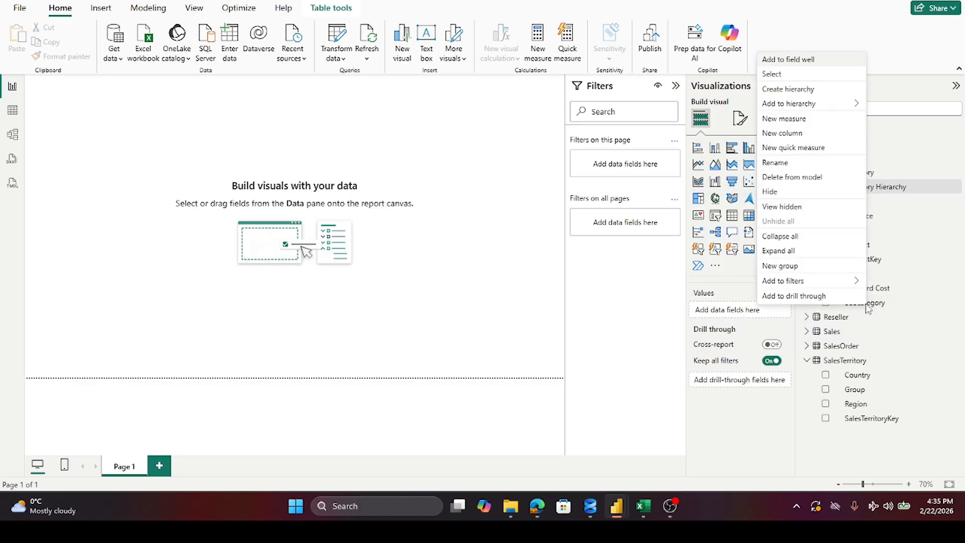
pyautogui.moveTo(823, 105)
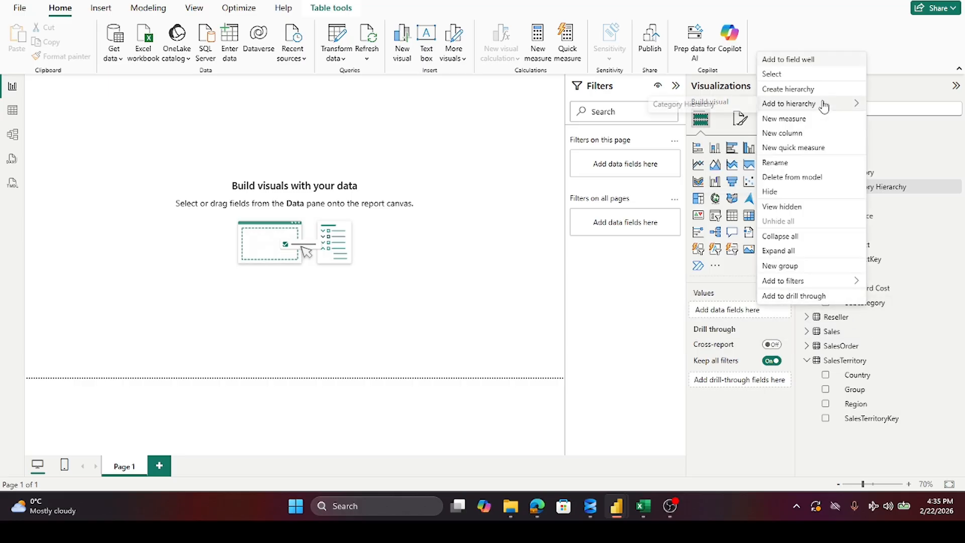
pyautogui.click(710, 106)
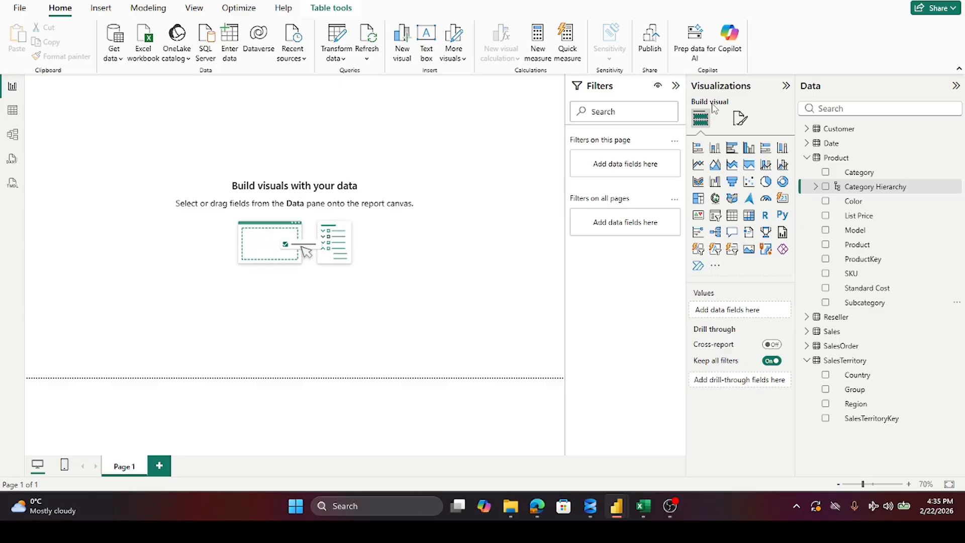
pyautogui.rightClick(866, 252)
pyautogui.moveTo(797, 50)
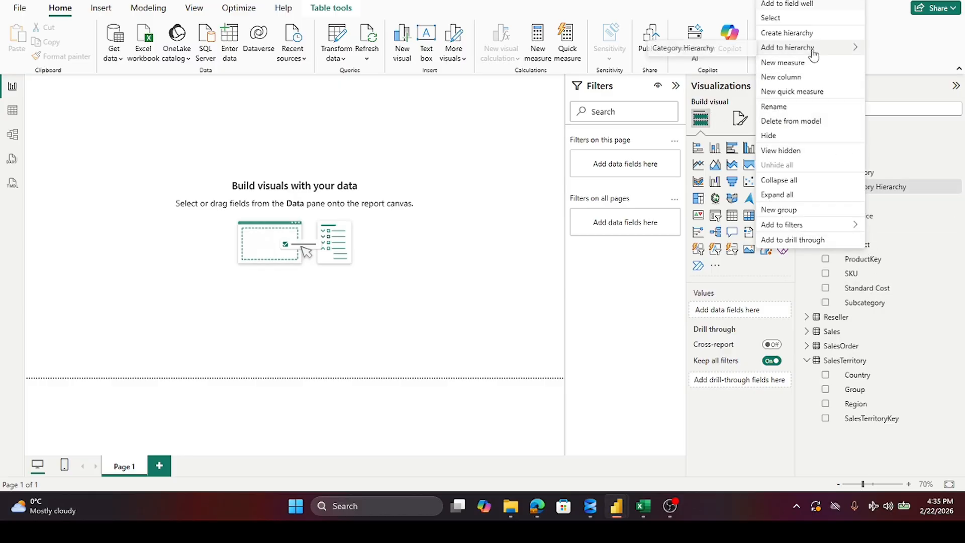
pyautogui.click(708, 52)
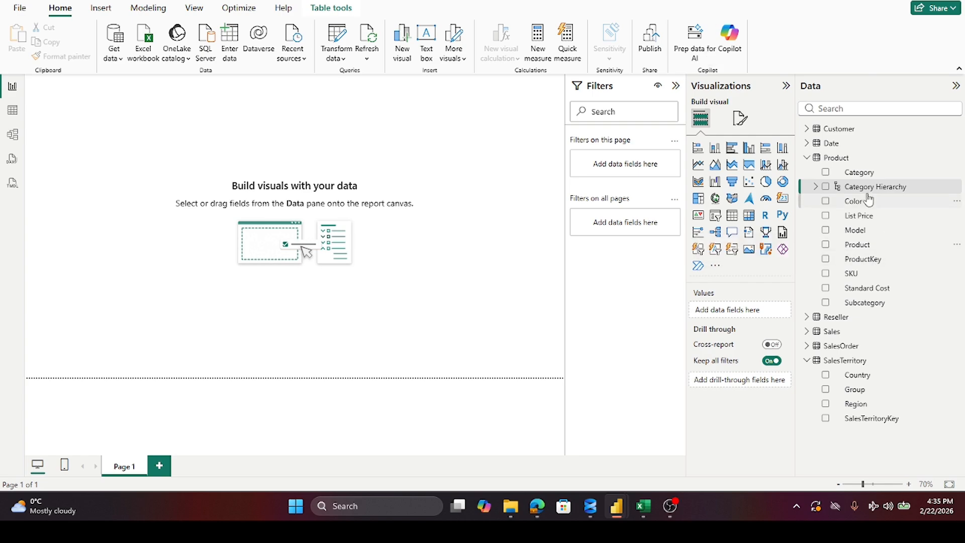
pyautogui.click(815, 186)
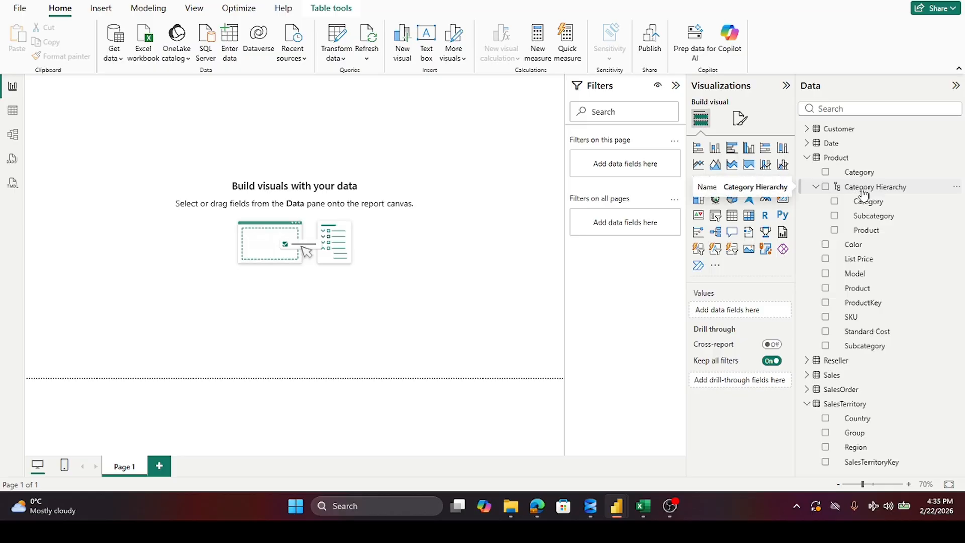
pyautogui.click(816, 187)
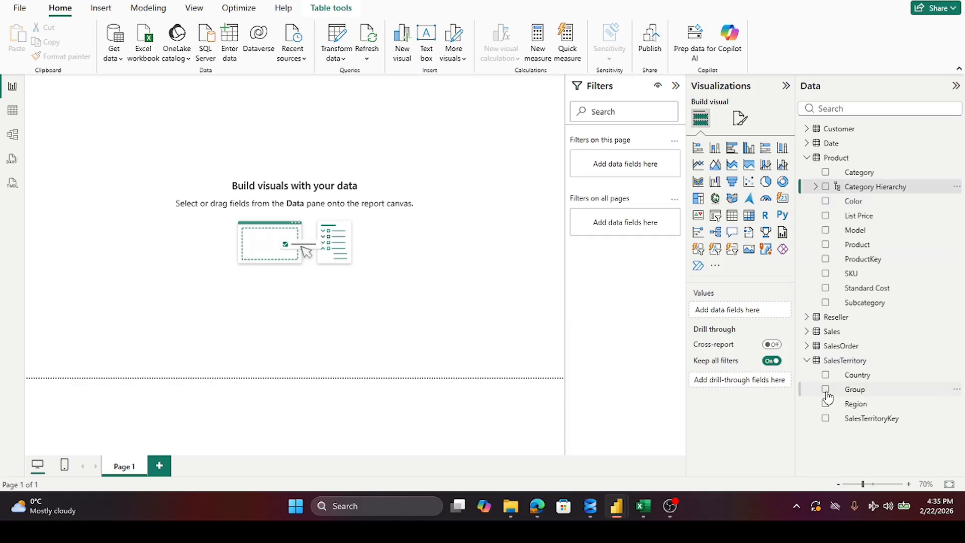
pyautogui.click(817, 187)
# Step: Collapse the Product table and expand the Reseller table to show its fields
pyautogui.click(807, 162)
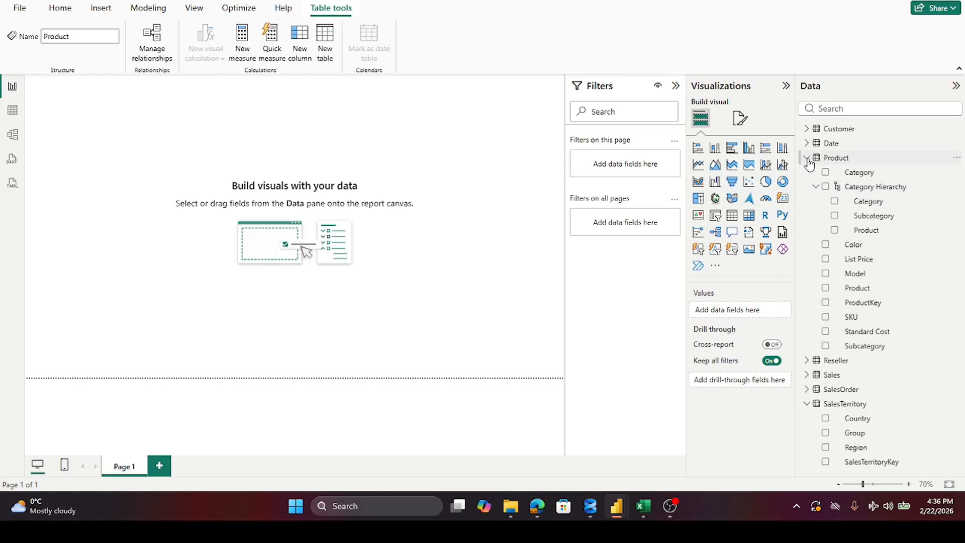
pyautogui.click(807, 159)
pyautogui.click(807, 173)
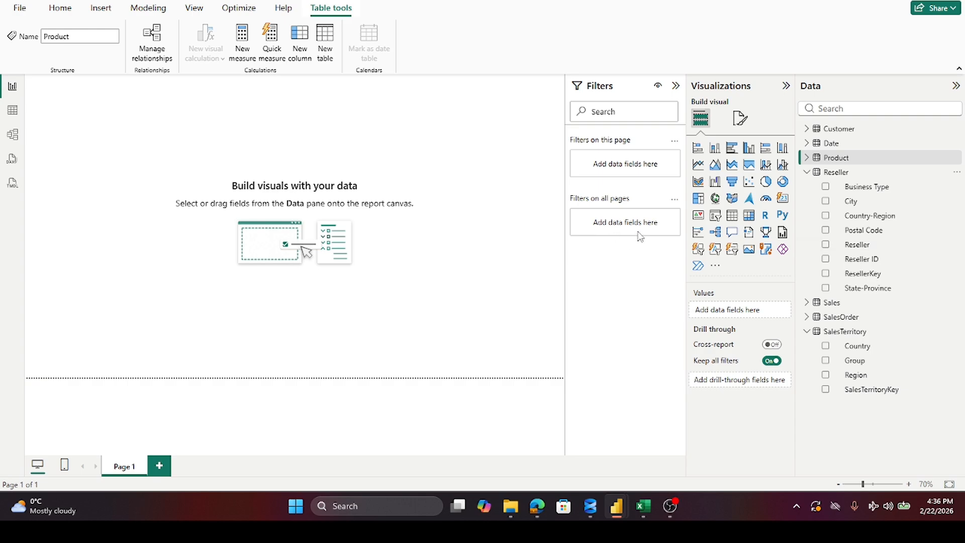
pyautogui.click(807, 159)
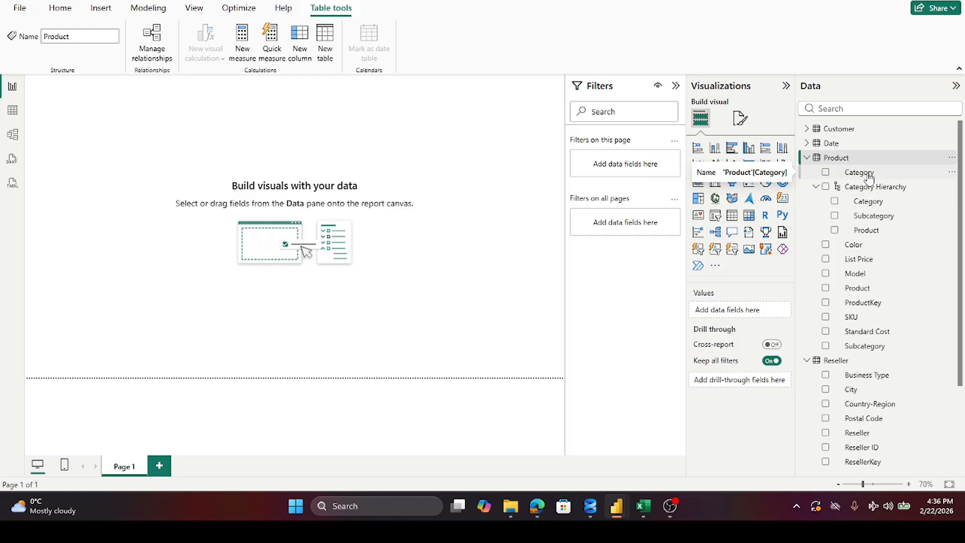
pyautogui.click(807, 160)
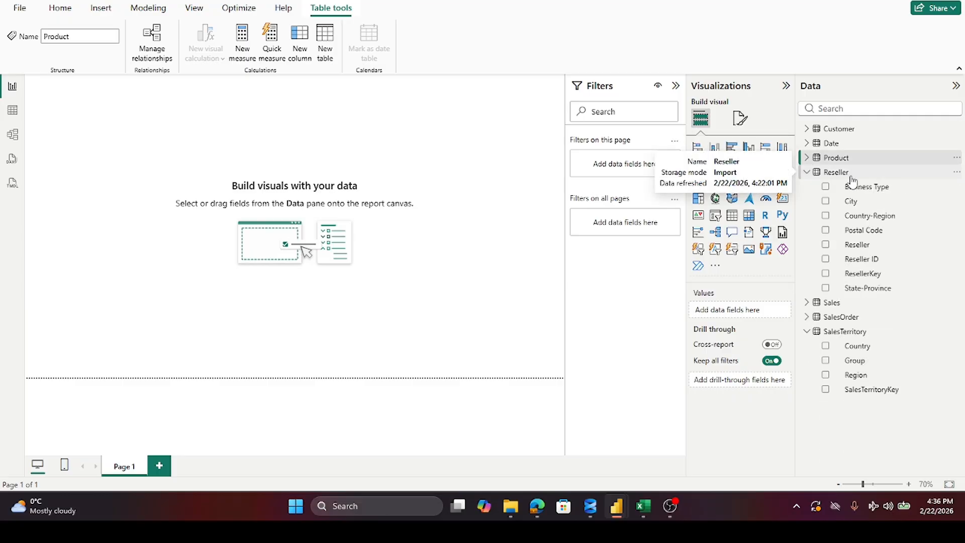
# Step: Create a new hierarchy from the Reseller table's Country-Region field and rename it Geography
pyautogui.rightClick(859, 217)
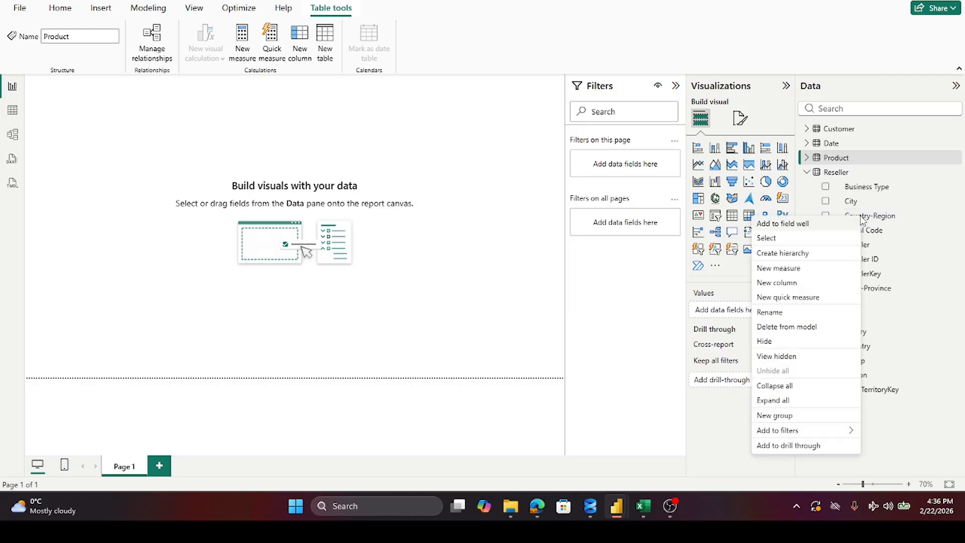
pyautogui.click(800, 254)
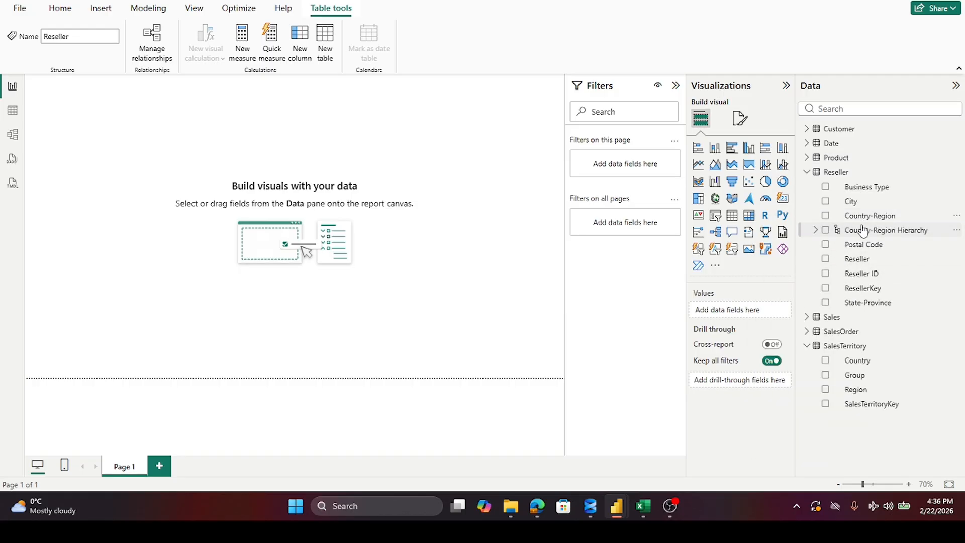
pyautogui.doubleClick(863, 232)
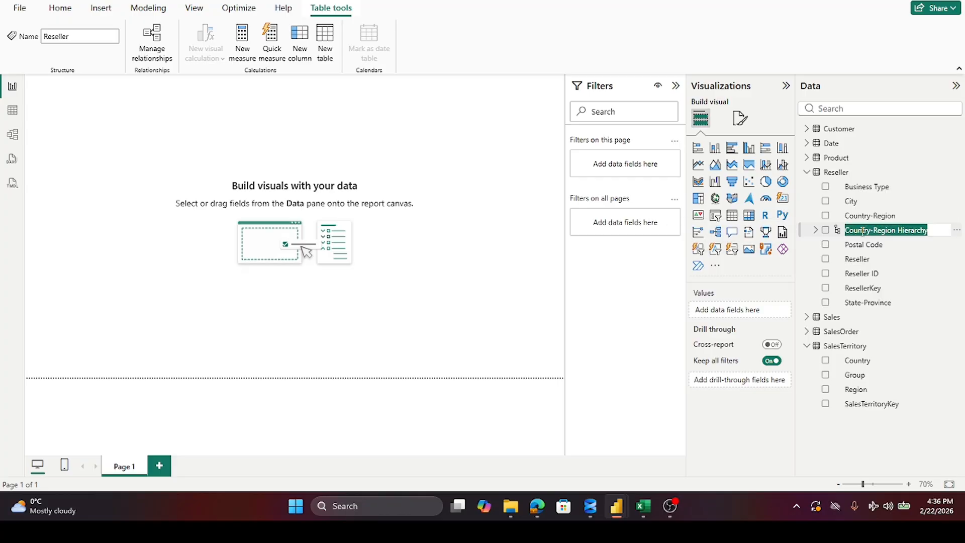
pyautogui.write('G')
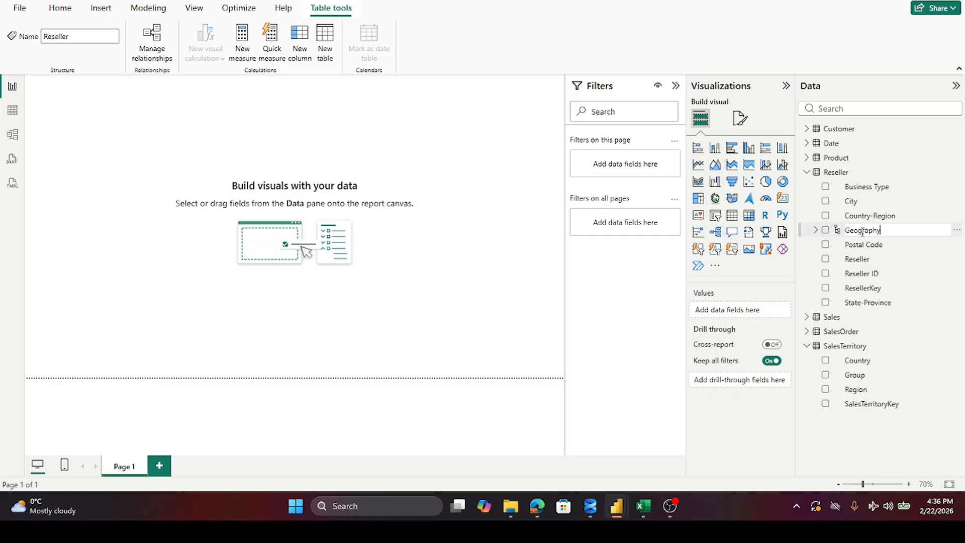
pyautogui.write('eography')
pyautogui.press('Return')
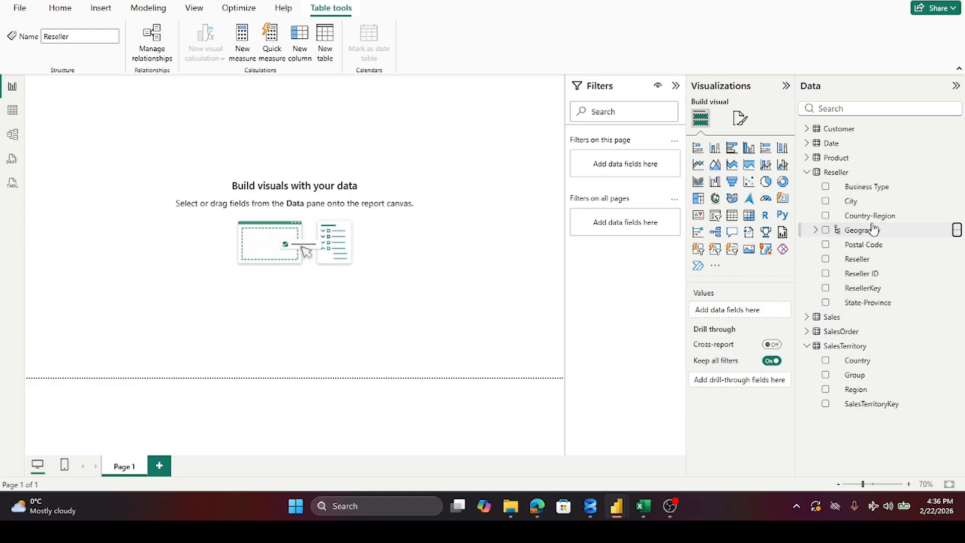
# Step: Add the Reseller table's State-Province, City and Postal Code fields, in that order, to its Geography hierarchy
pyautogui.rightClick(878, 304)
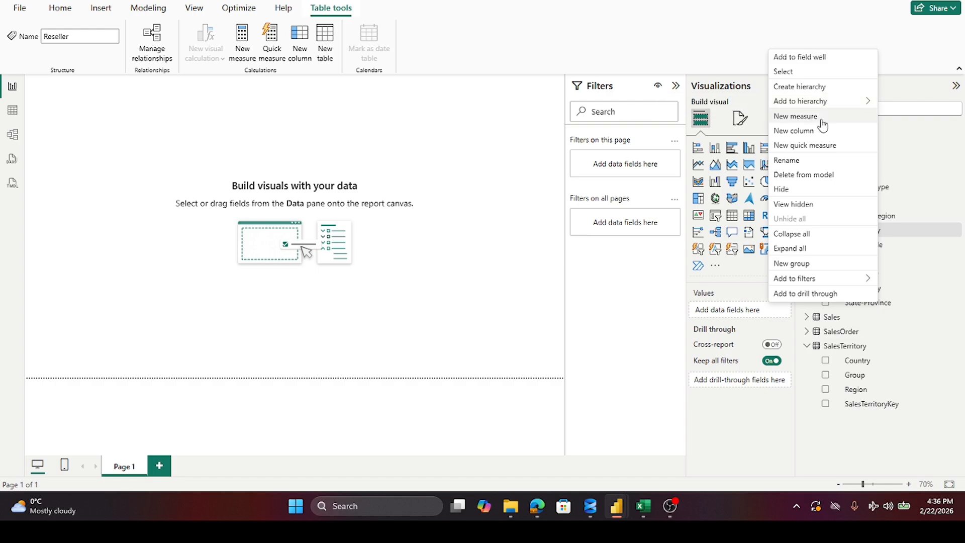
pyautogui.click(709, 106)
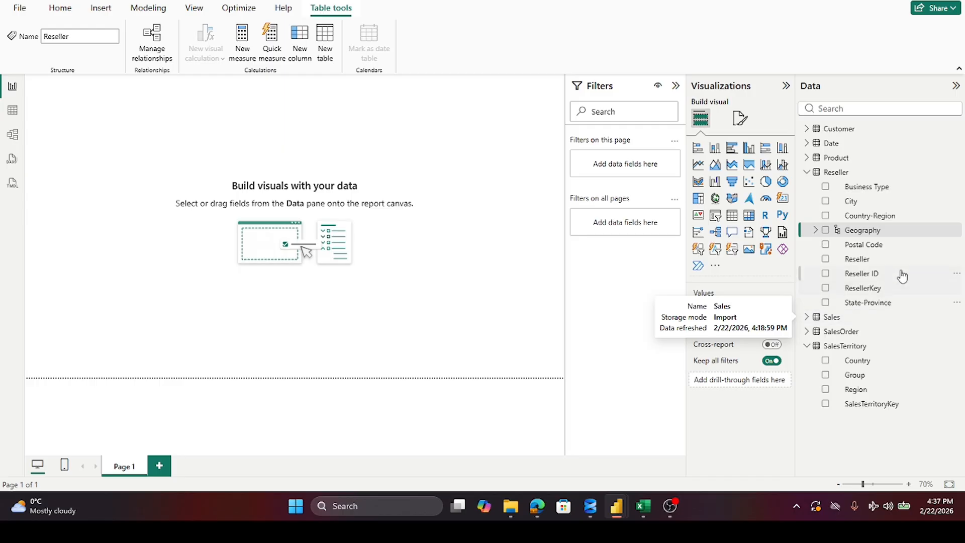
pyautogui.rightClick(850, 204)
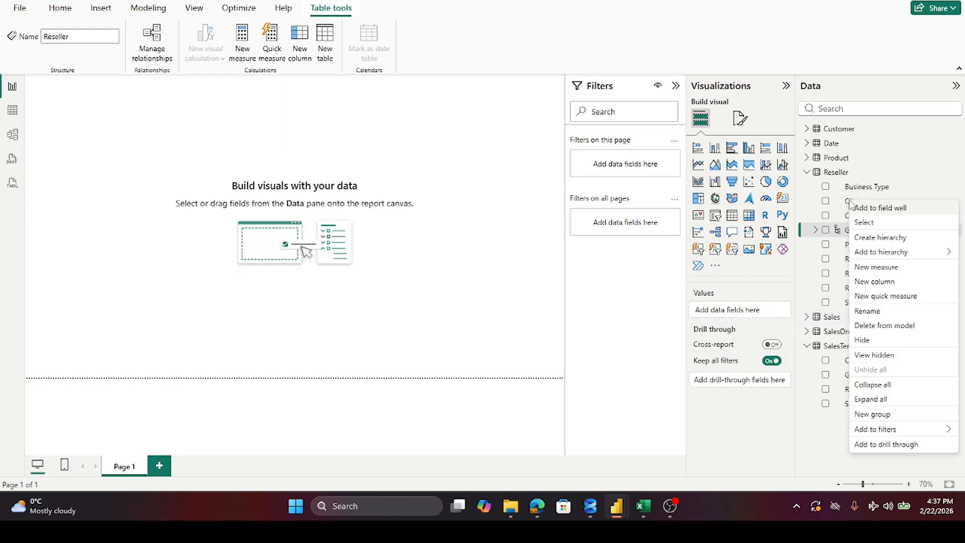
pyautogui.moveTo(855, 252)
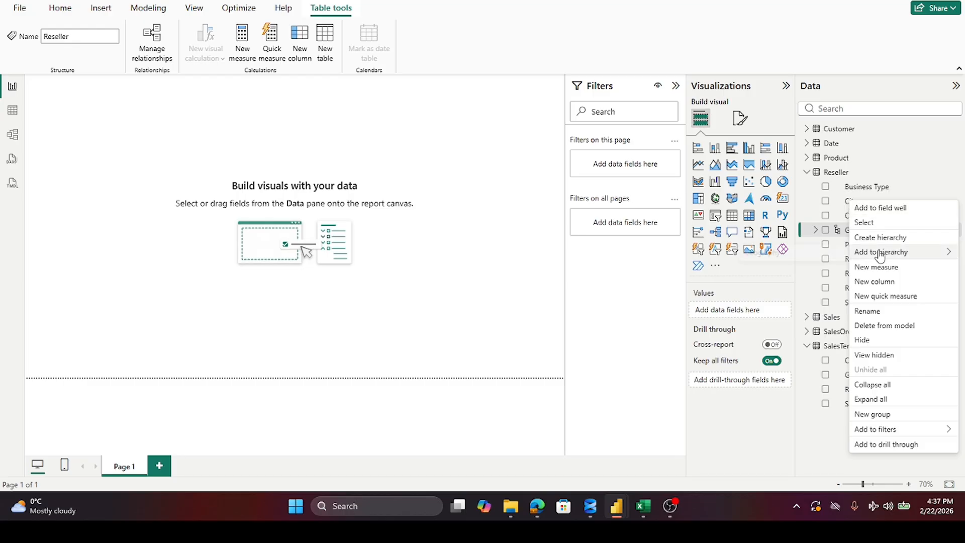
pyautogui.click(792, 253)
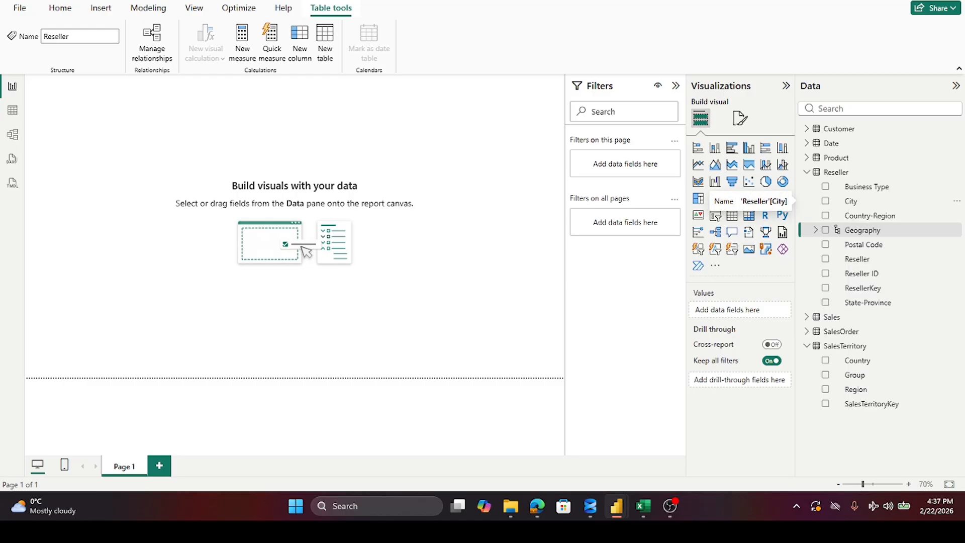
pyautogui.rightClick(861, 254)
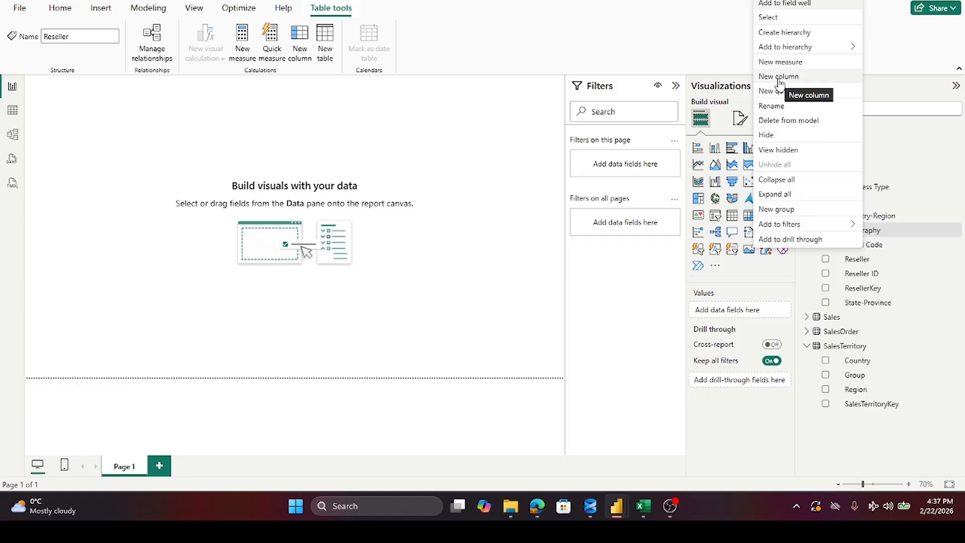
pyautogui.click(695, 55)
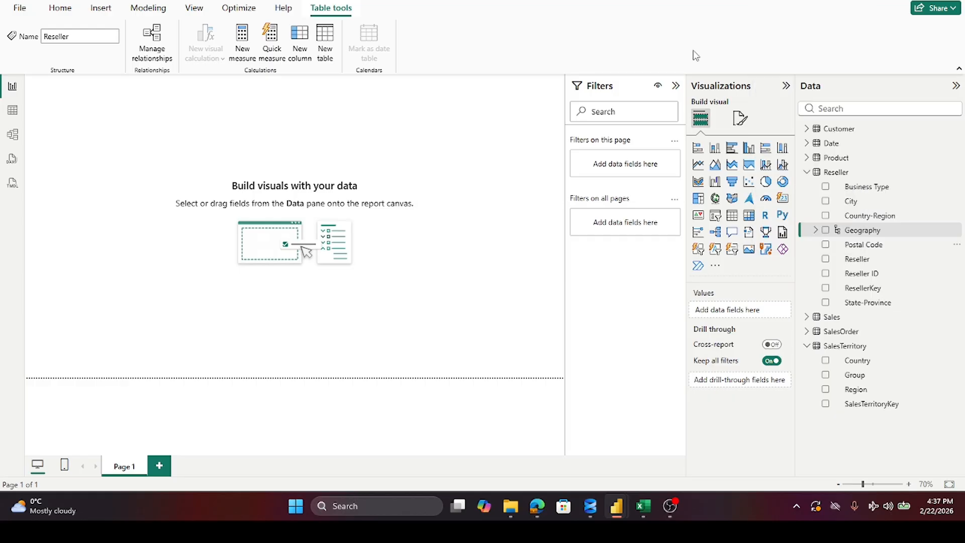
# Step: Collapse the Reseller and SalesTerritory tables and create a hierarchy from the SalesOrder table's Sales Order field
pyautogui.click(807, 172)
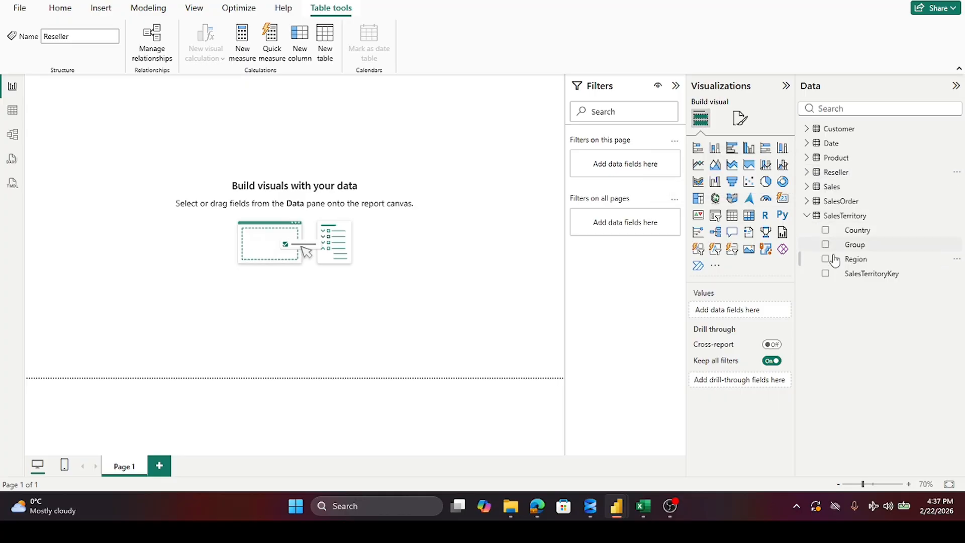
pyautogui.click(807, 215)
pyautogui.click(807, 201)
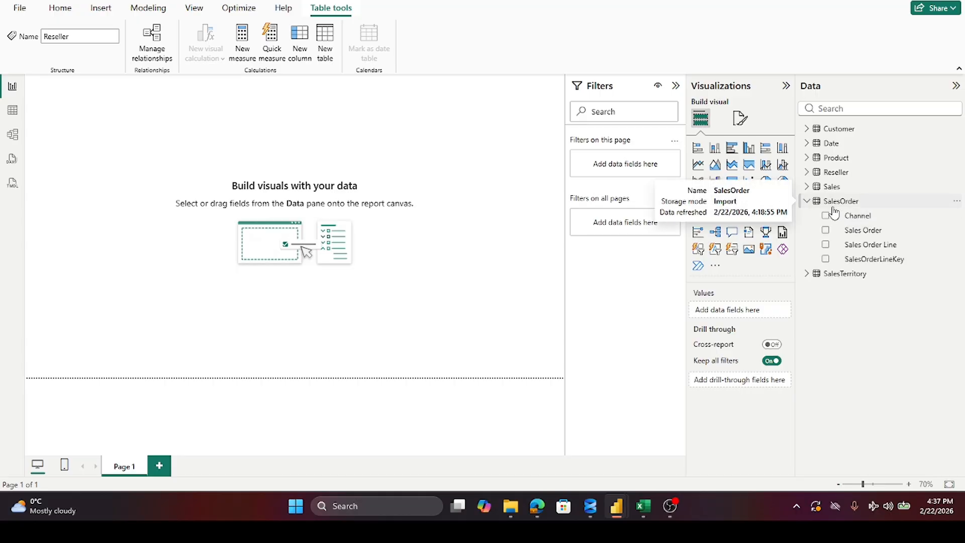
pyautogui.rightClick(858, 231)
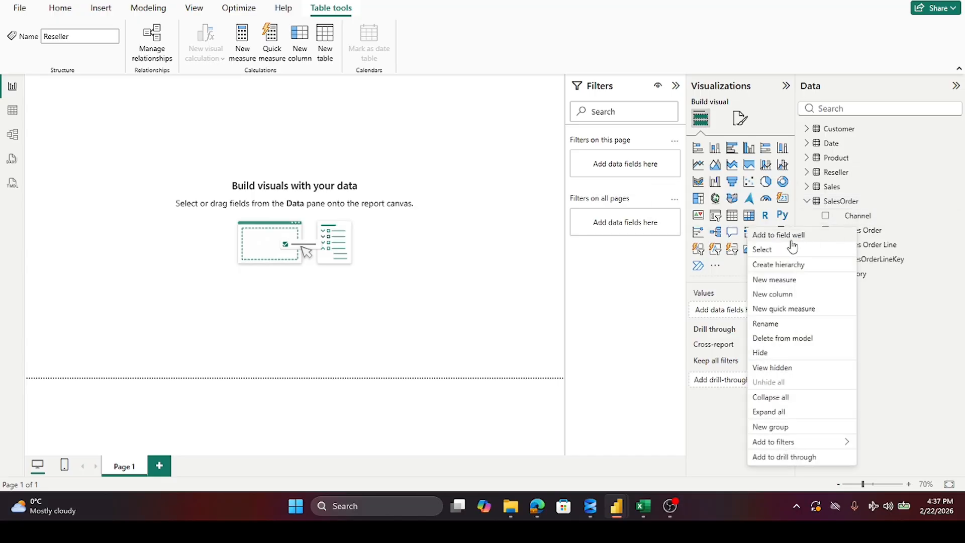
pyautogui.click(779, 265)
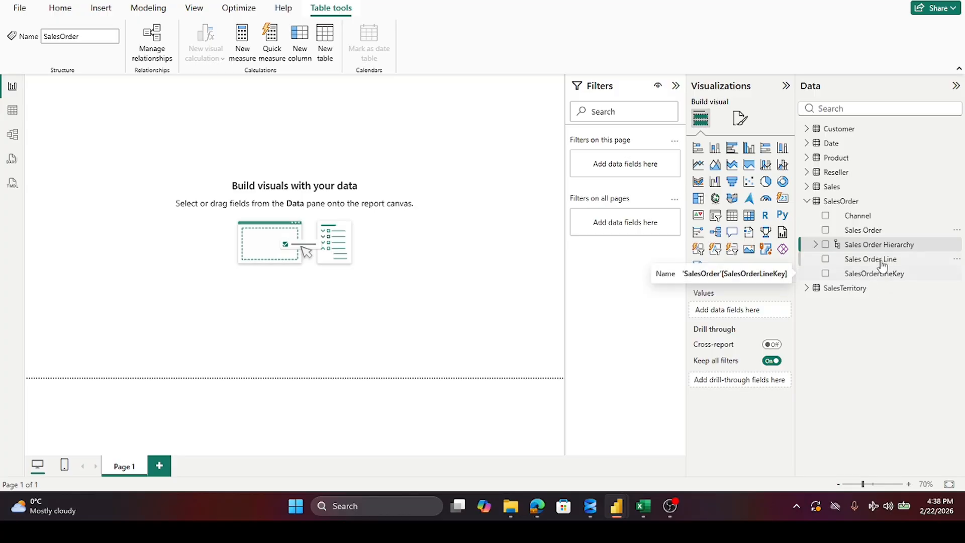
# Step: Add the Sales Order Line field to the Sales Order Hierarchy in the SalesOrder table
pyautogui.rightClick(878, 260)
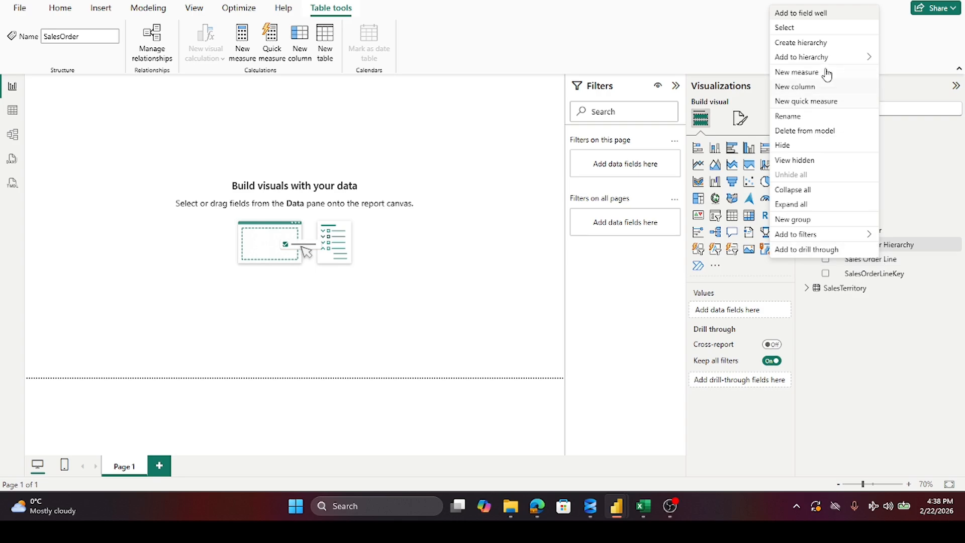
pyautogui.moveTo(827, 59)
pyautogui.click(693, 60)
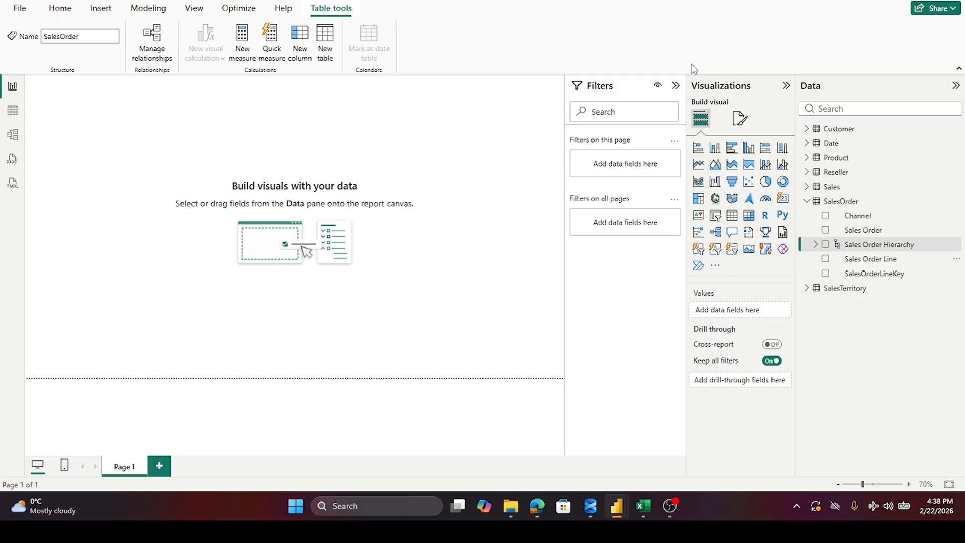
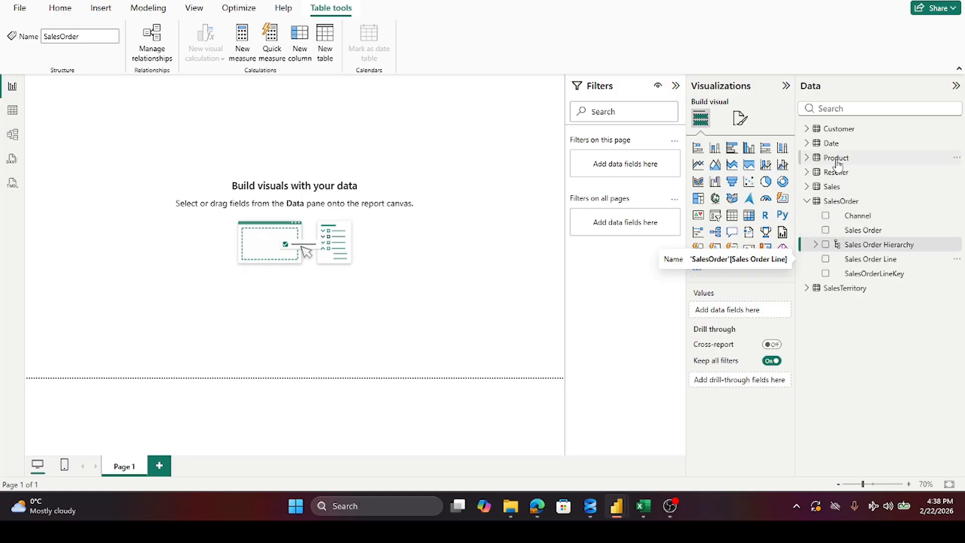
pyautogui.click(805, 159)
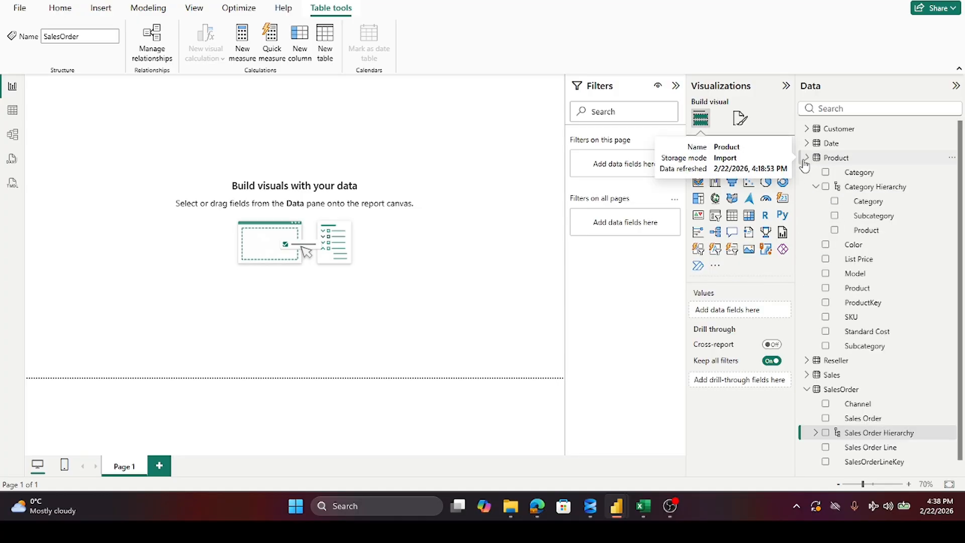
pyautogui.rightClick(854, 176)
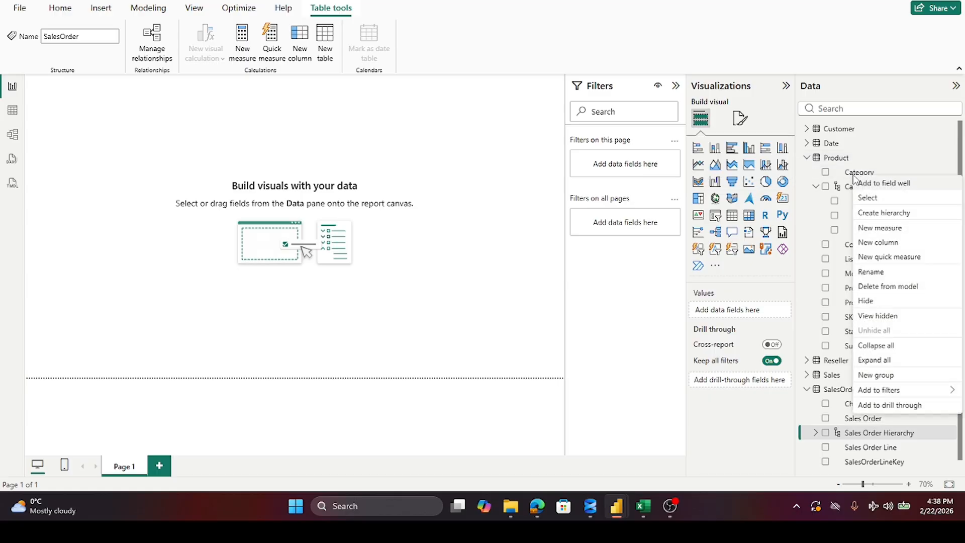
pyautogui.click(808, 159)
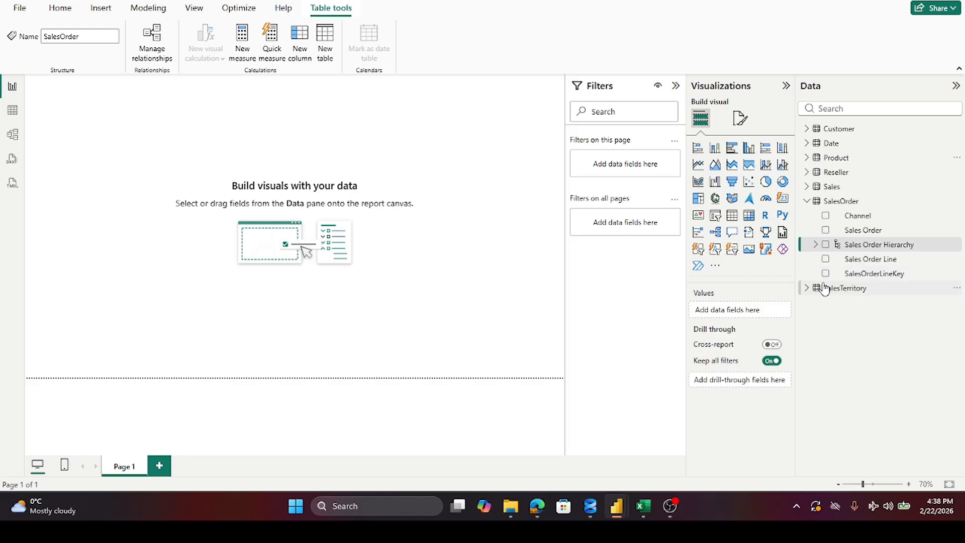
# Step: Expand the SalesTerritory table and create a new hierarchy from its Group field
pyautogui.click(808, 290)
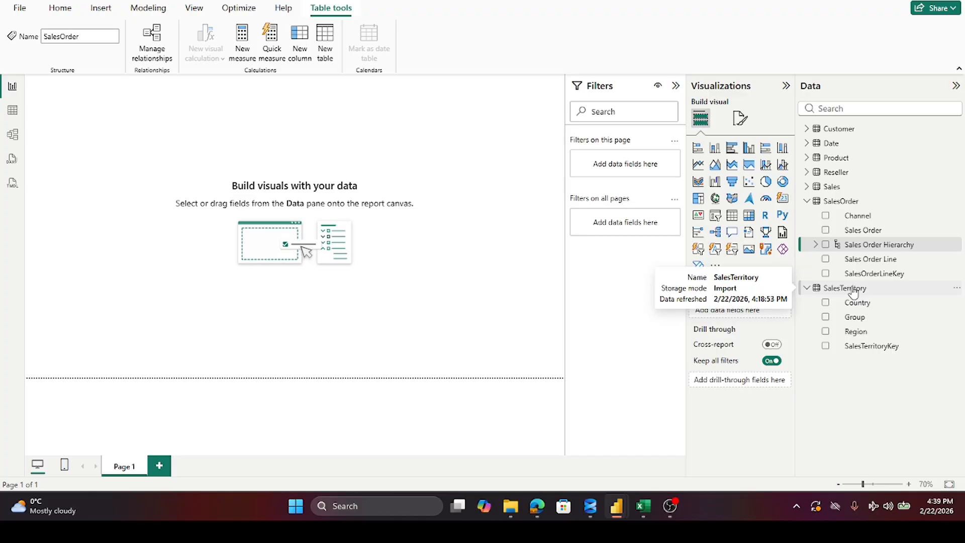
pyautogui.rightClick(892, 260)
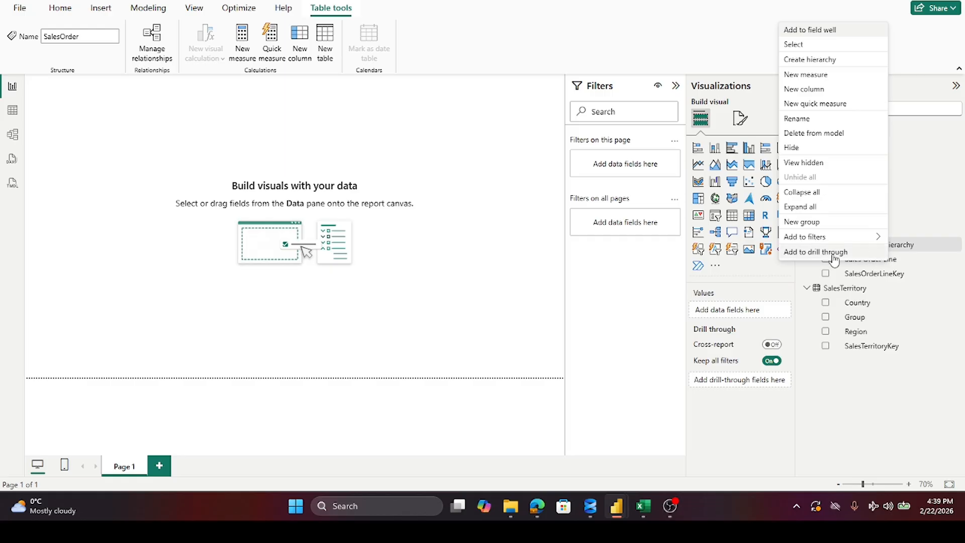
pyautogui.click(858, 322)
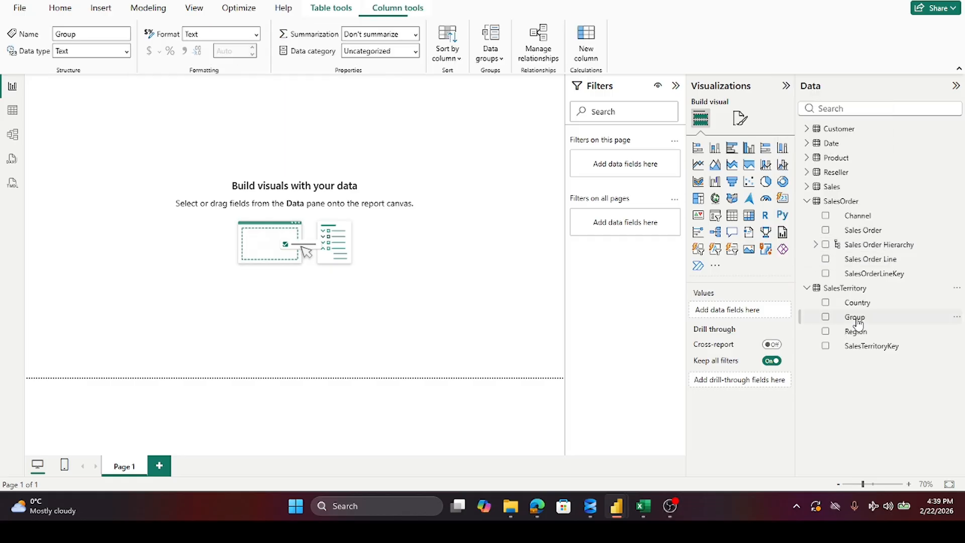
pyautogui.rightClick(858, 322)
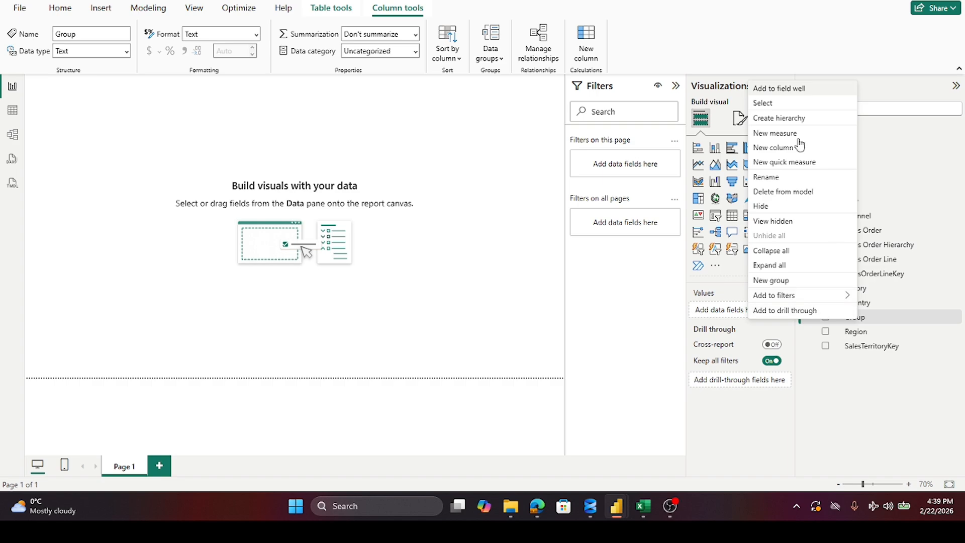
pyautogui.click(788, 126)
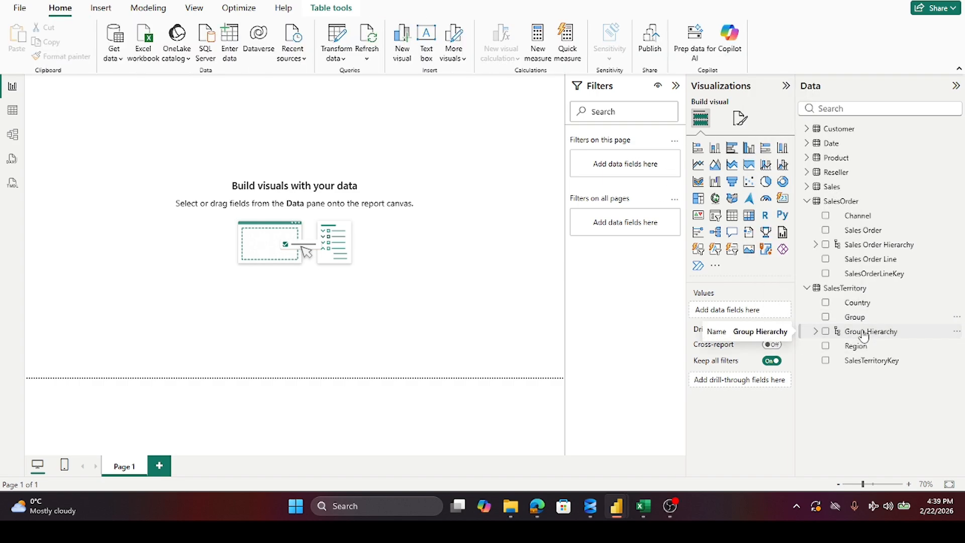
pyautogui.rightClick(931, 274)
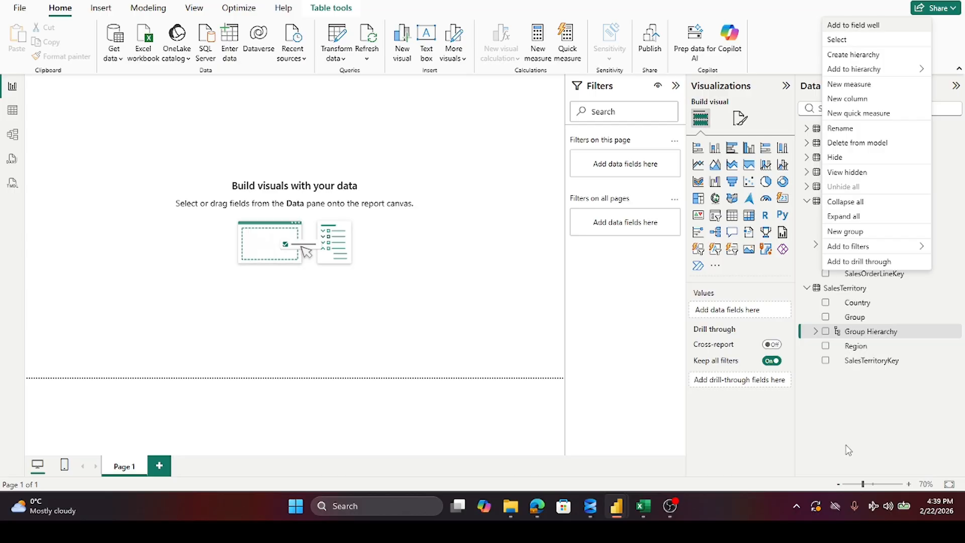
pyautogui.click(868, 414)
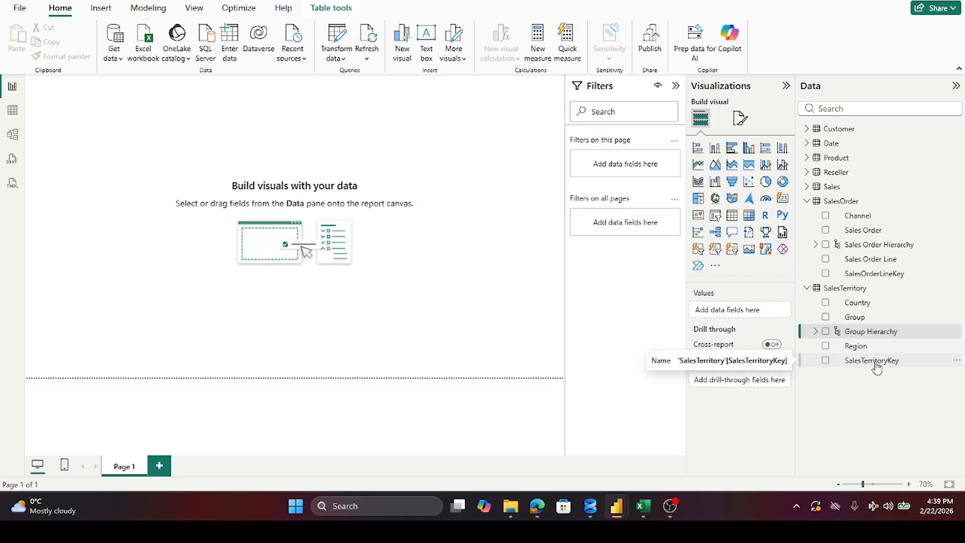
pyautogui.click(869, 337)
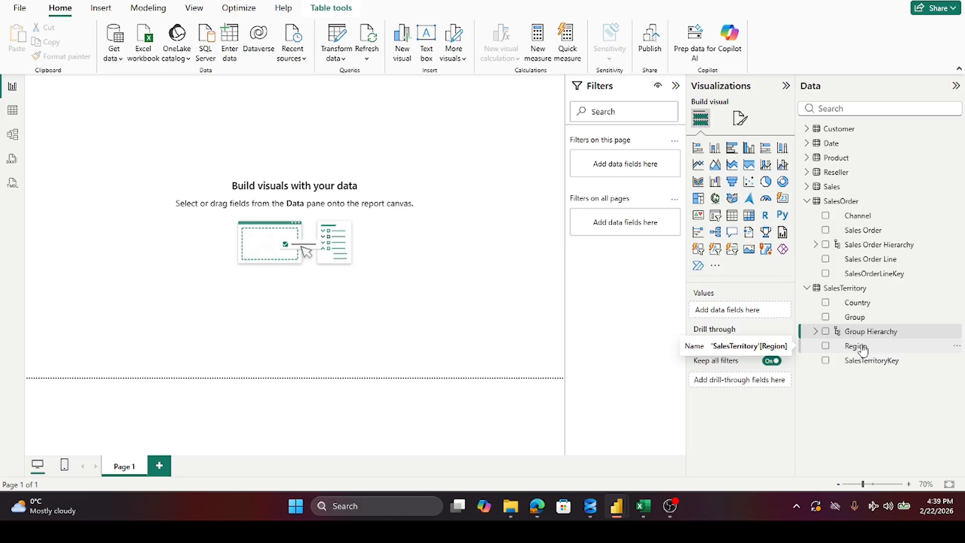
# Step: Add the SalesTerritory table's Country and Region fields, in that order, to the Group Hierarchy
pyautogui.rightClick(864, 308)
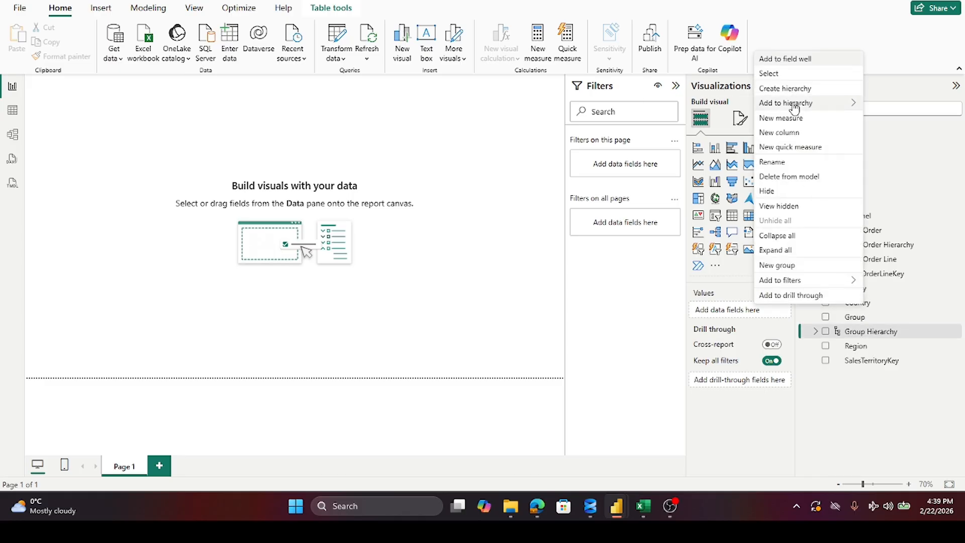
pyautogui.moveTo(794, 106)
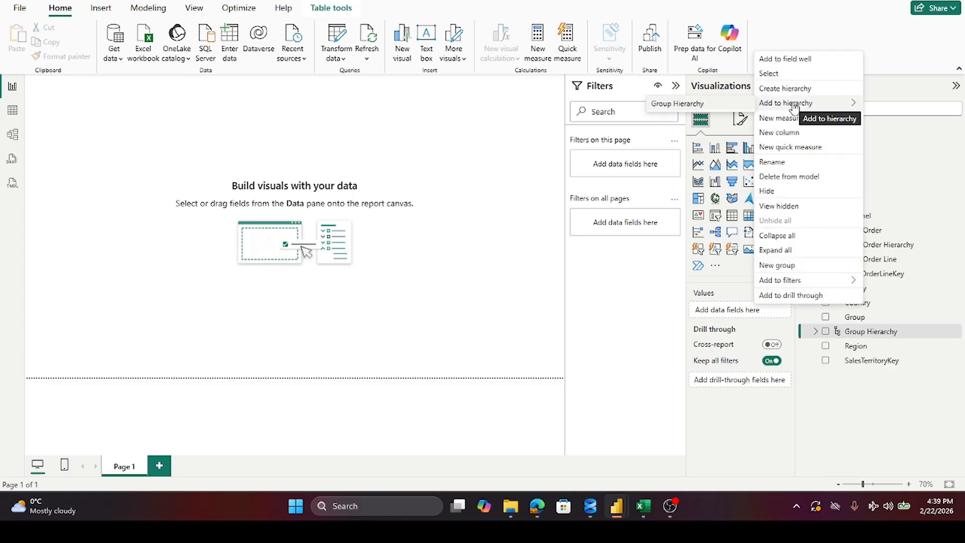
pyautogui.click(675, 106)
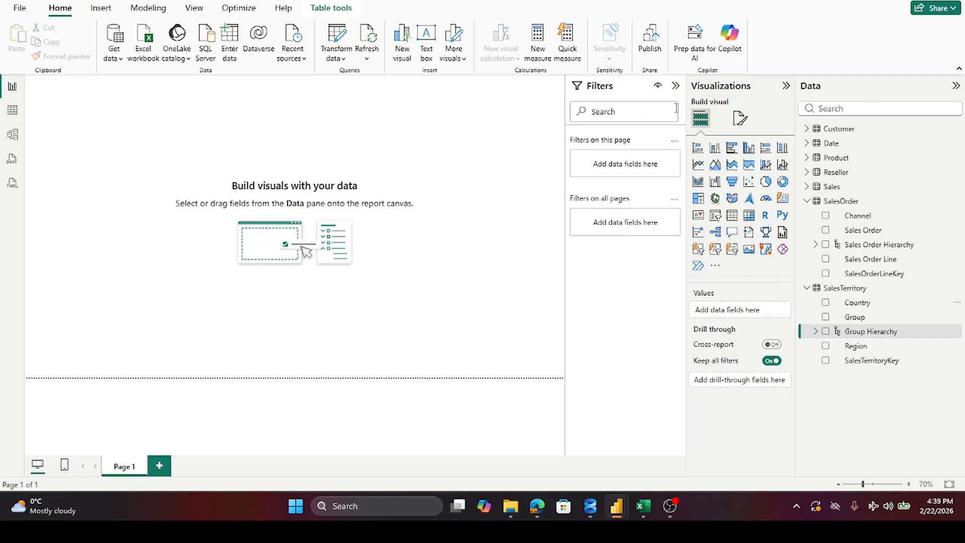
pyautogui.rightClick(860, 350)
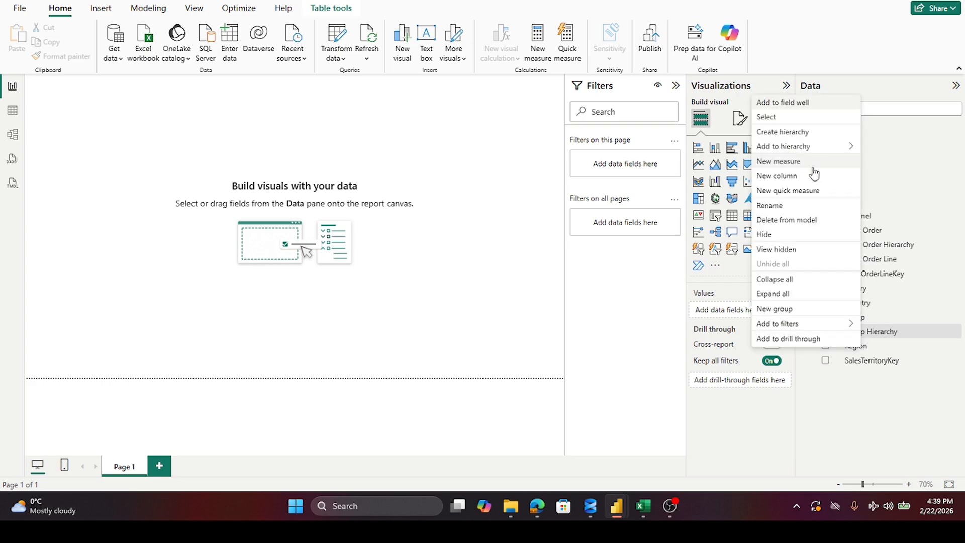
pyautogui.moveTo(812, 152)
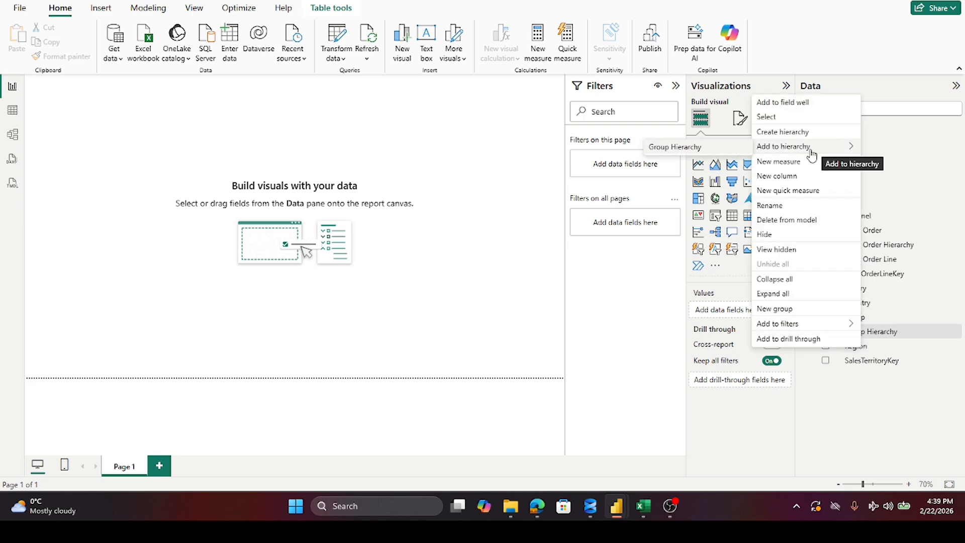
pyautogui.click(682, 151)
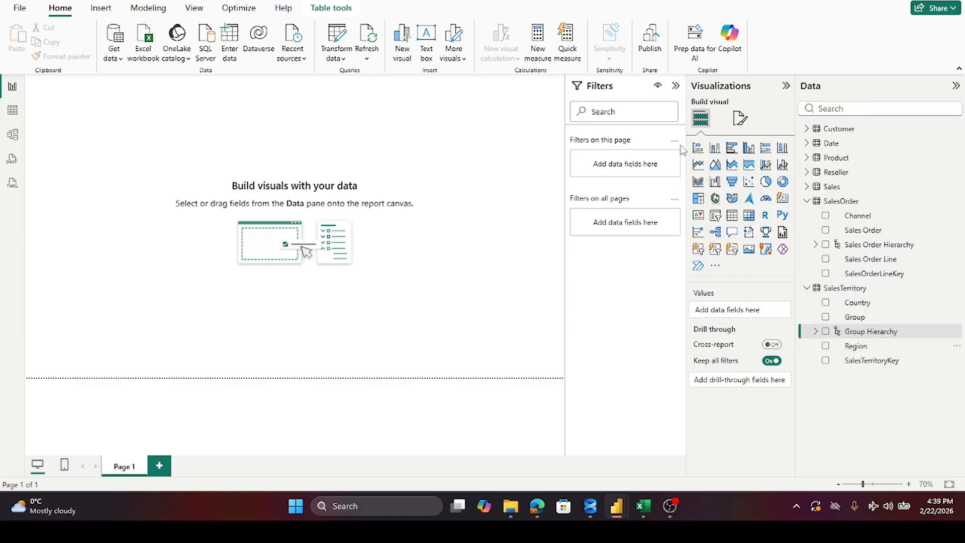
# Step: Check the levels of the Group Hierarchy, and collapse the SalesOrder and SalesTerritory tables
pyautogui.click(816, 333)
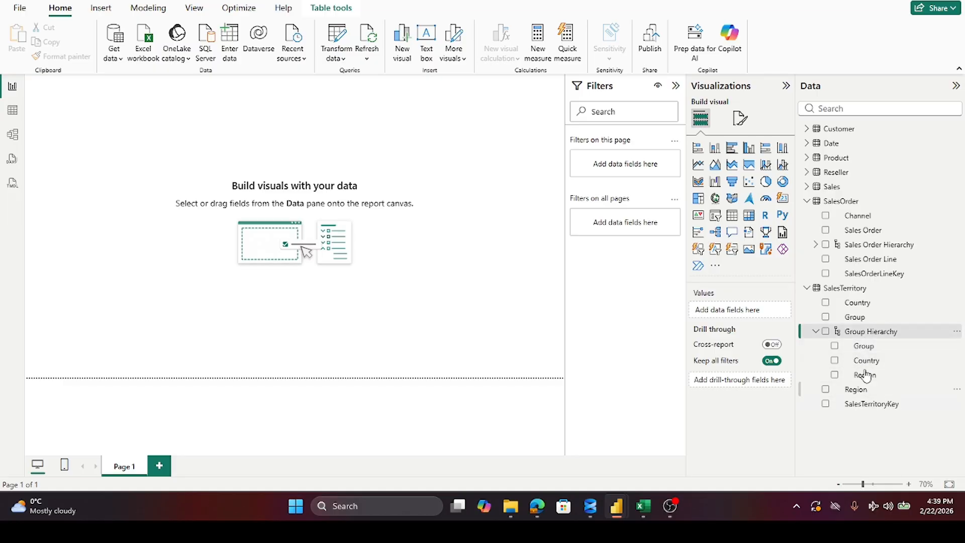
pyautogui.click(816, 331)
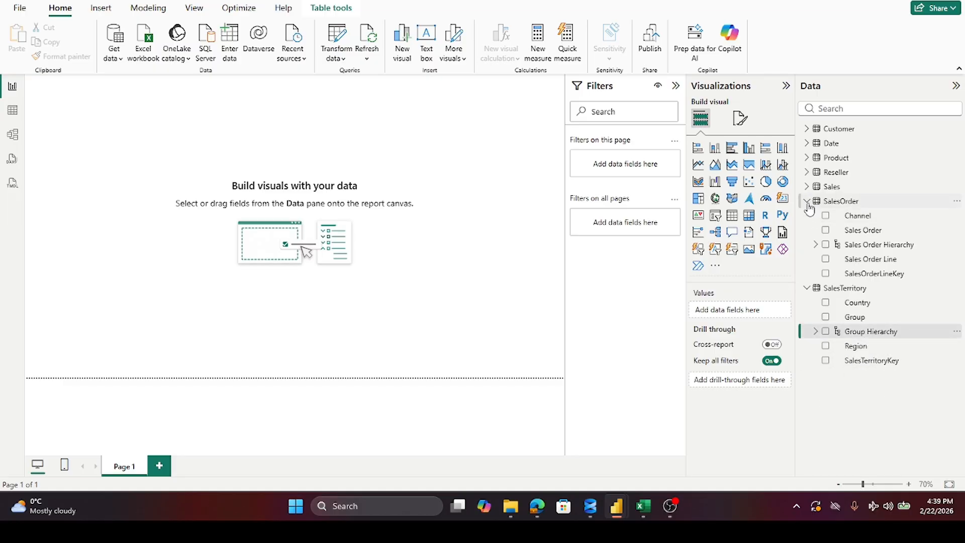
pyautogui.click(807, 202)
pyautogui.click(807, 215)
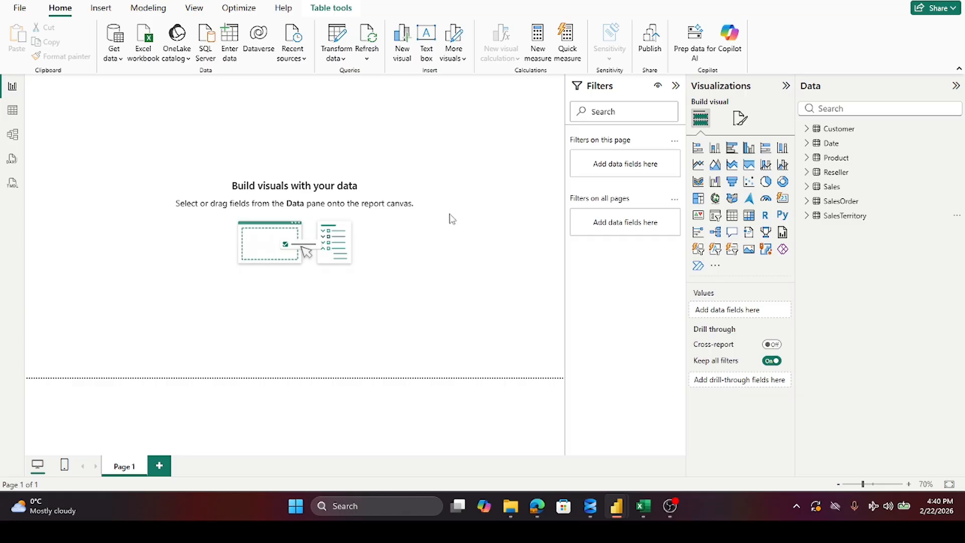
# Step: Open the model diagram and examine the Date table's Fiscal Year Hierarchy and the Reseller table's Geography hierarchy
pyautogui.click(19, 139)
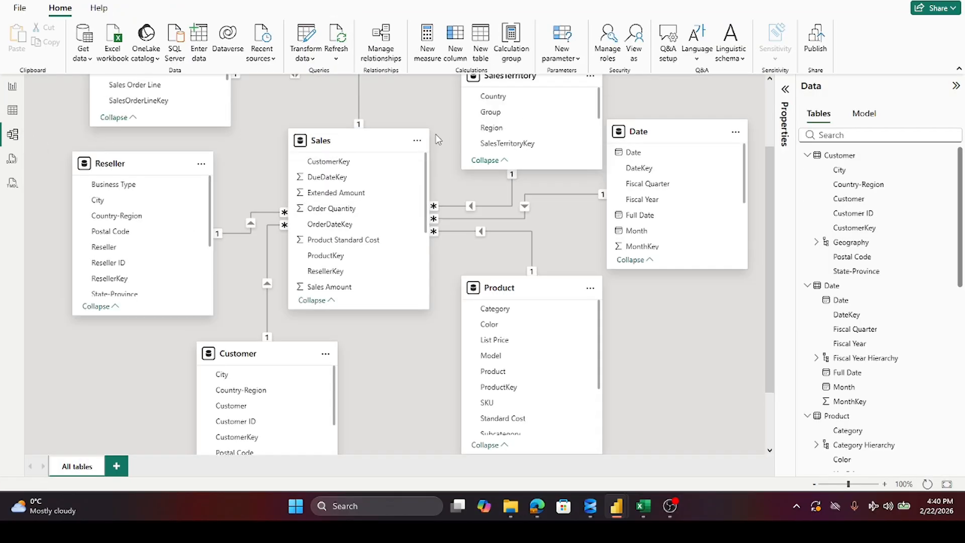
pyautogui.scroll(-3, 673, 155)
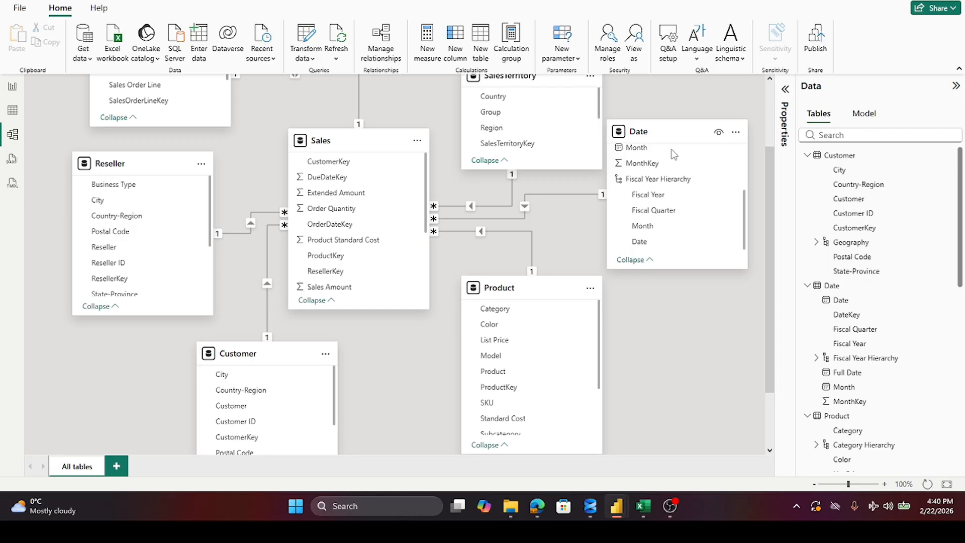
pyautogui.scroll(-2, 674, 154)
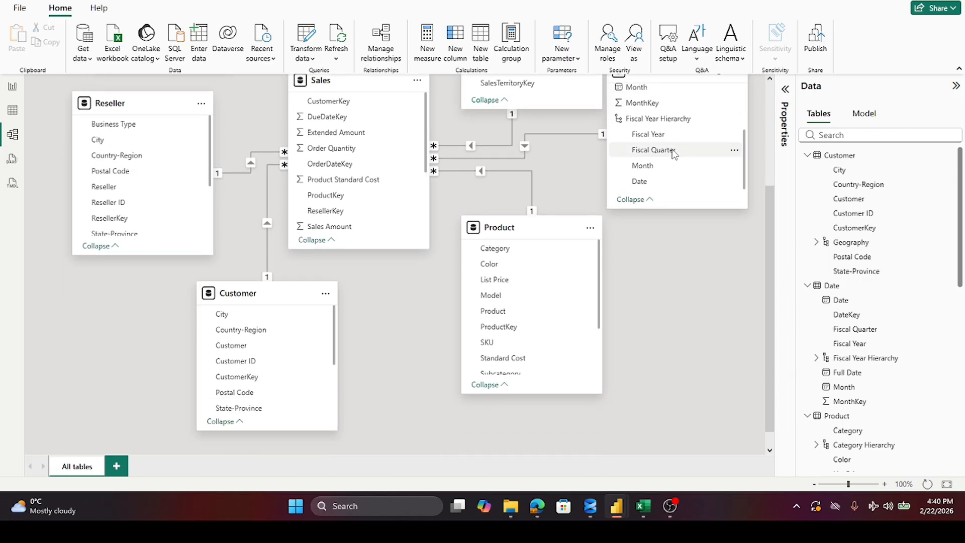
pyautogui.scroll(3, 673, 152)
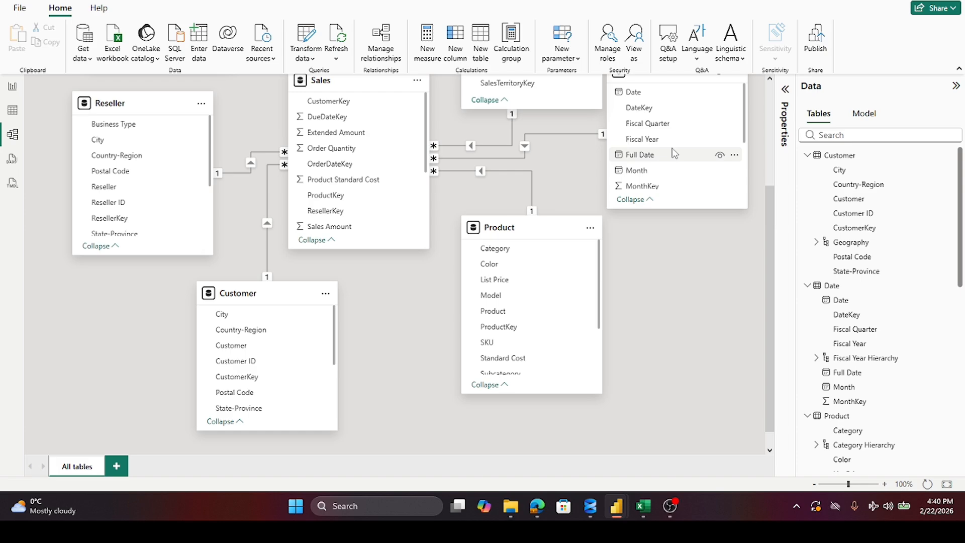
pyautogui.scroll(2, 673, 153)
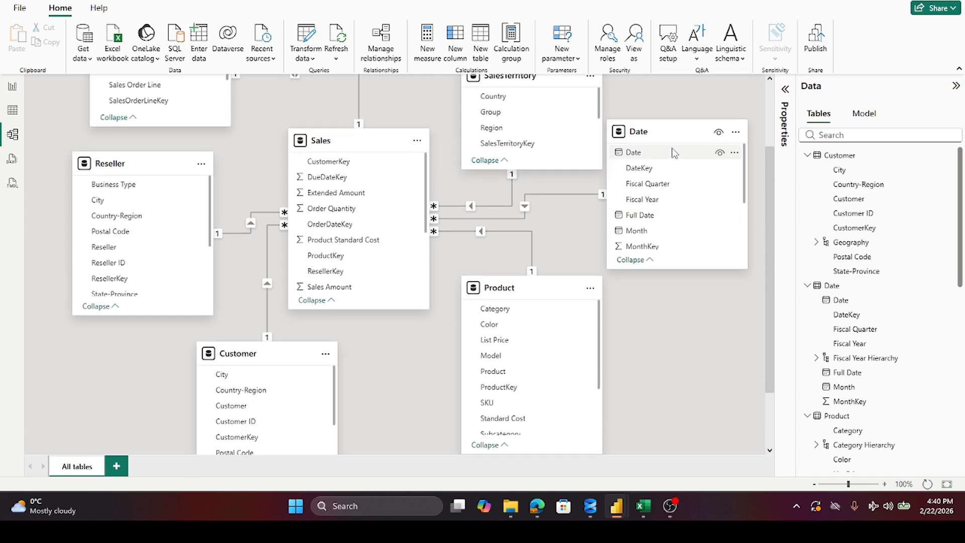
pyautogui.scroll(-3, 673, 152)
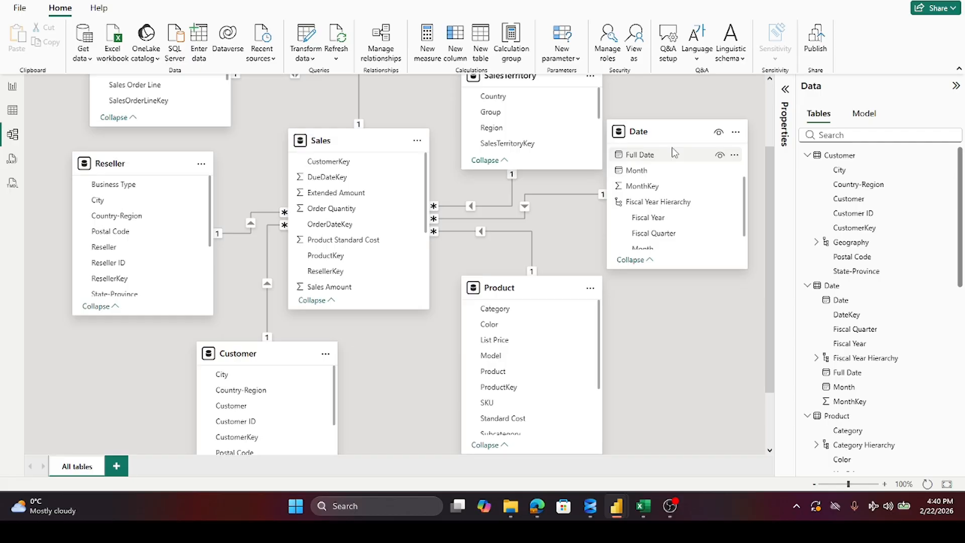
pyautogui.scroll(-1, 683, 200)
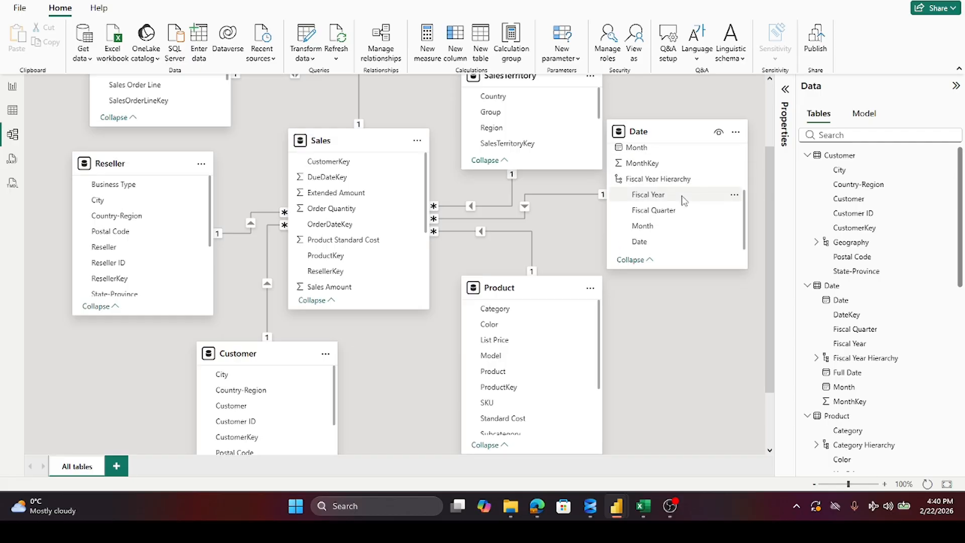
pyautogui.scroll(-1, 683, 200)
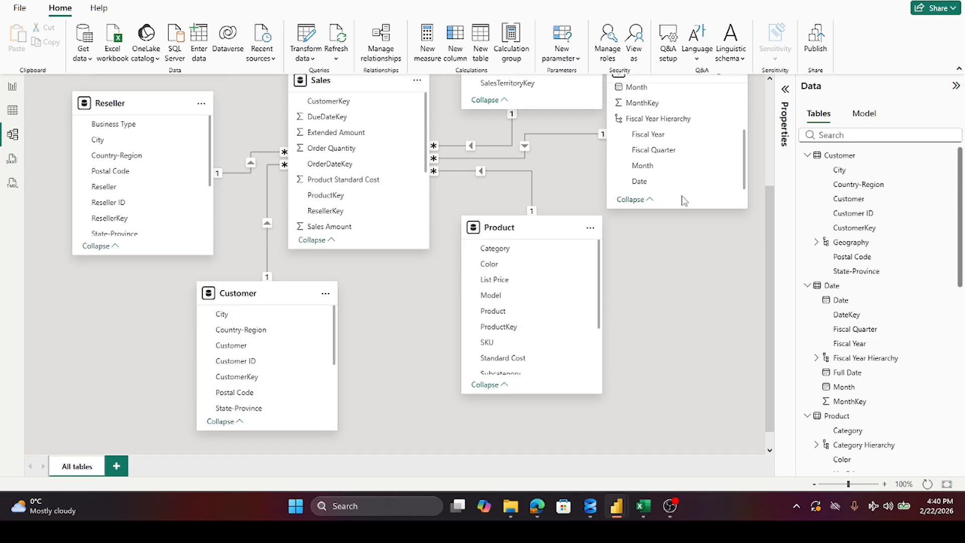
pyautogui.scroll(2, 683, 200)
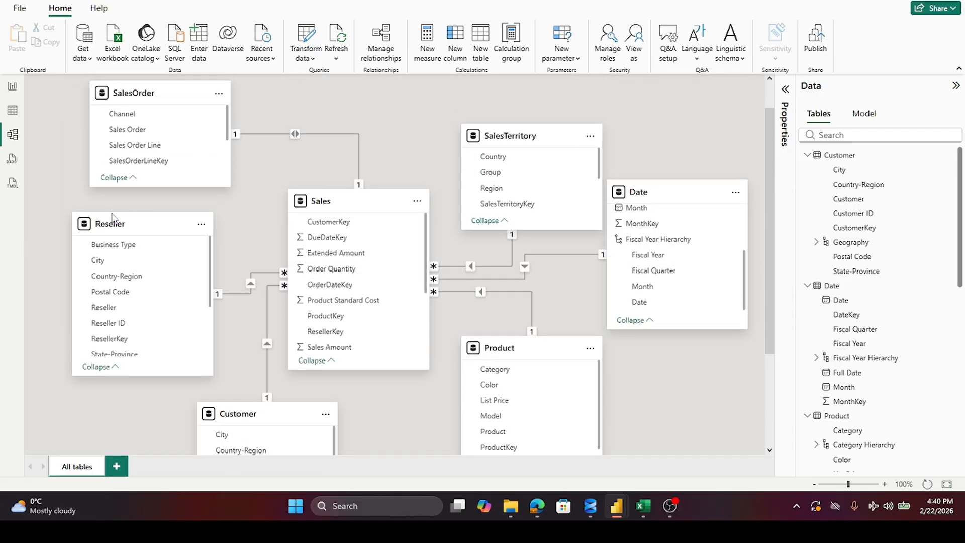
pyautogui.scroll(-1, 130, 282)
pyautogui.scroll(-3, 129, 282)
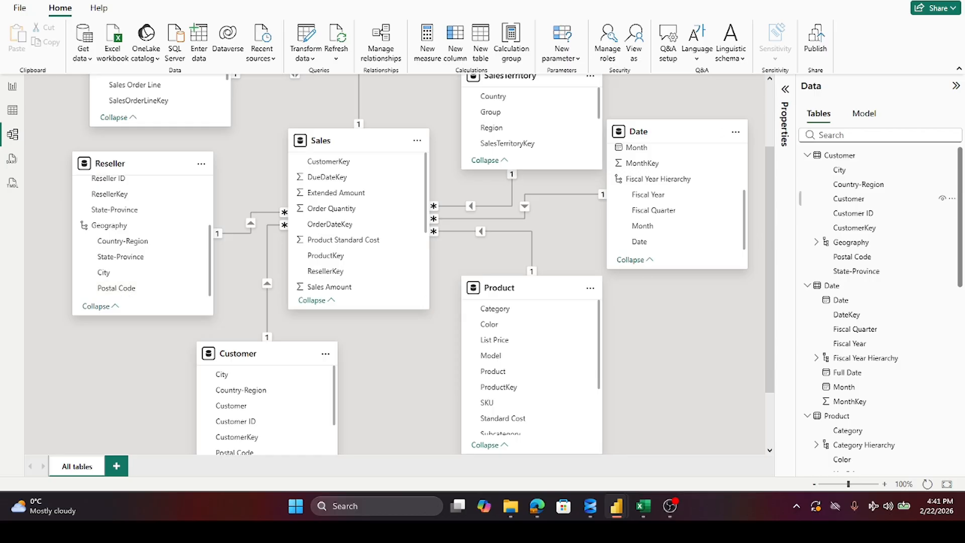
# Step: Add the Reseller field to the Reseller table's Geography hierarchy and check the table in the model diagram
pyautogui.scroll(-4, 858, 215)
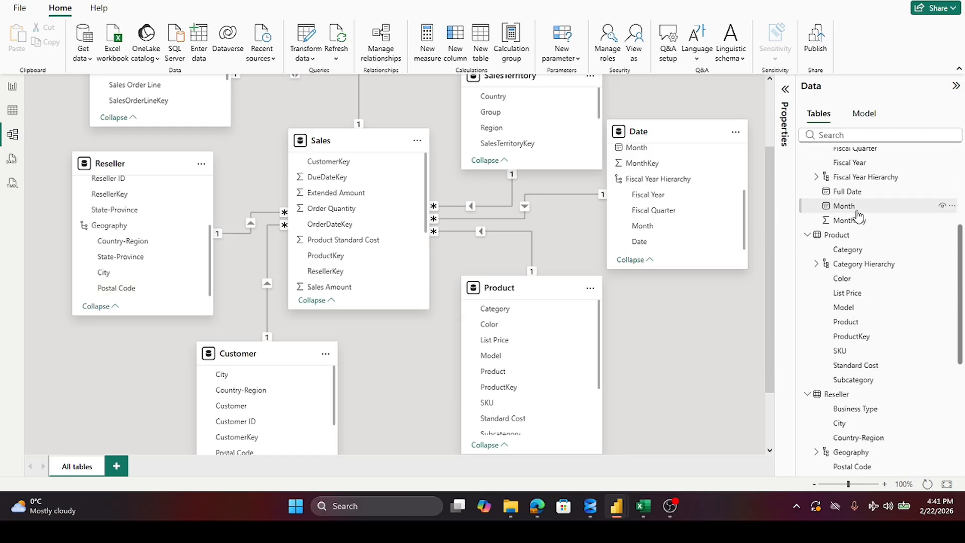
pyautogui.scroll(-3, 858, 215)
pyautogui.scroll(-2, 858, 215)
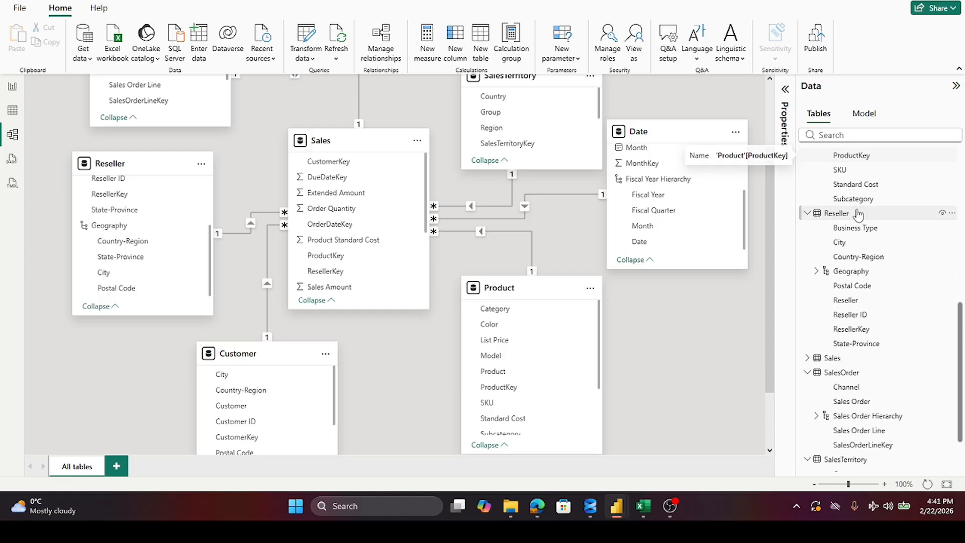
pyautogui.rightClick(852, 300)
pyautogui.moveTo(887, 321)
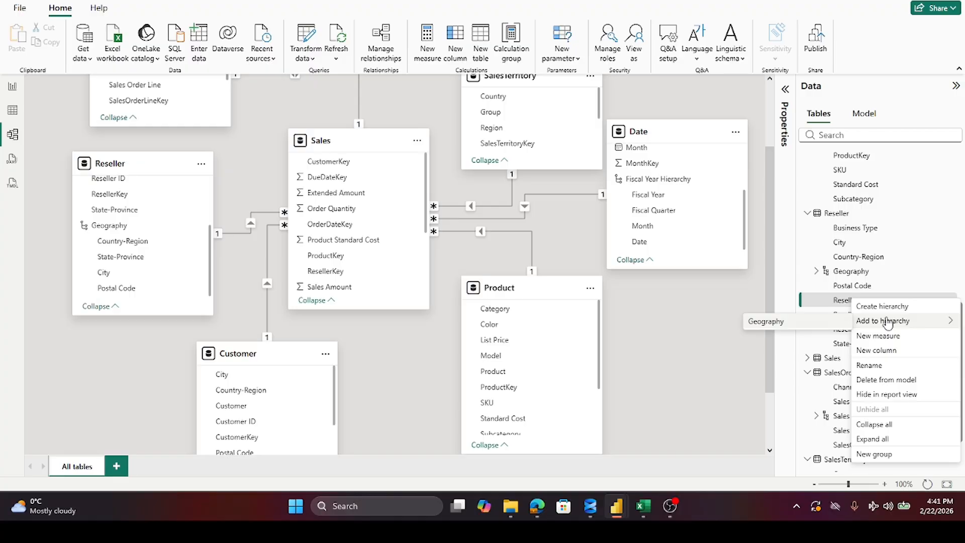
pyautogui.click(780, 324)
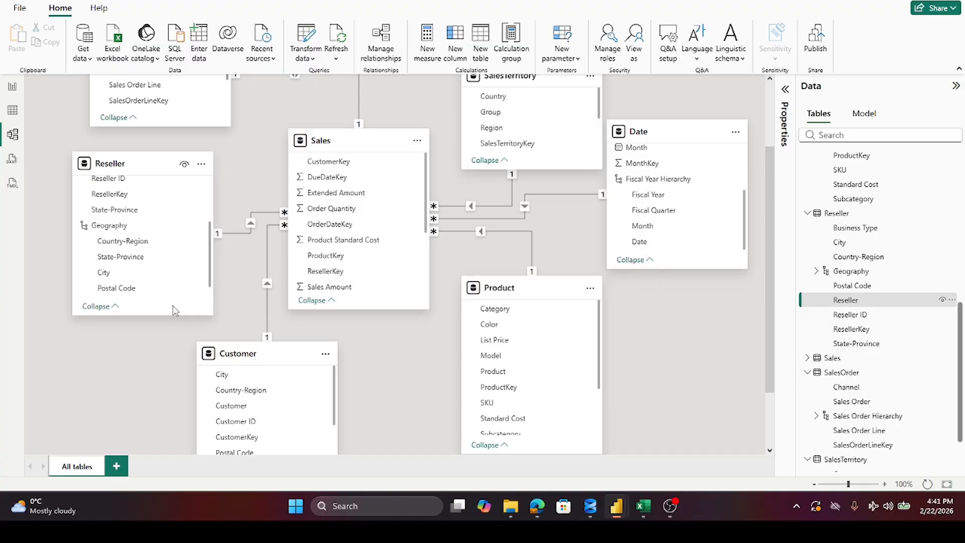
pyautogui.scroll(-1, 132, 261)
pyautogui.scroll(3, 132, 260)
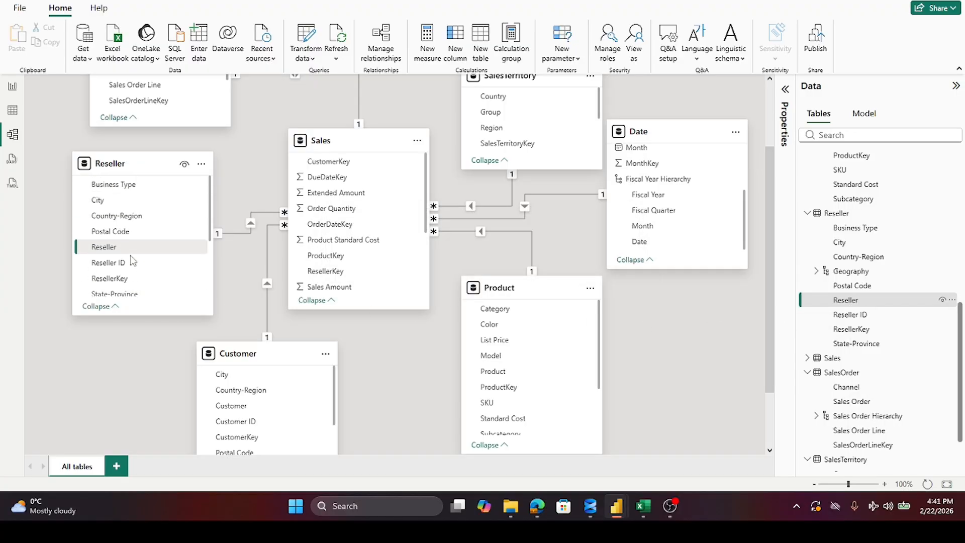
# Step: Check the Reseller table's Geography hierarchy in the diagram, and add the Customer field to the Customer table's Geography hierarchy
pyautogui.scroll(-3, 133, 260)
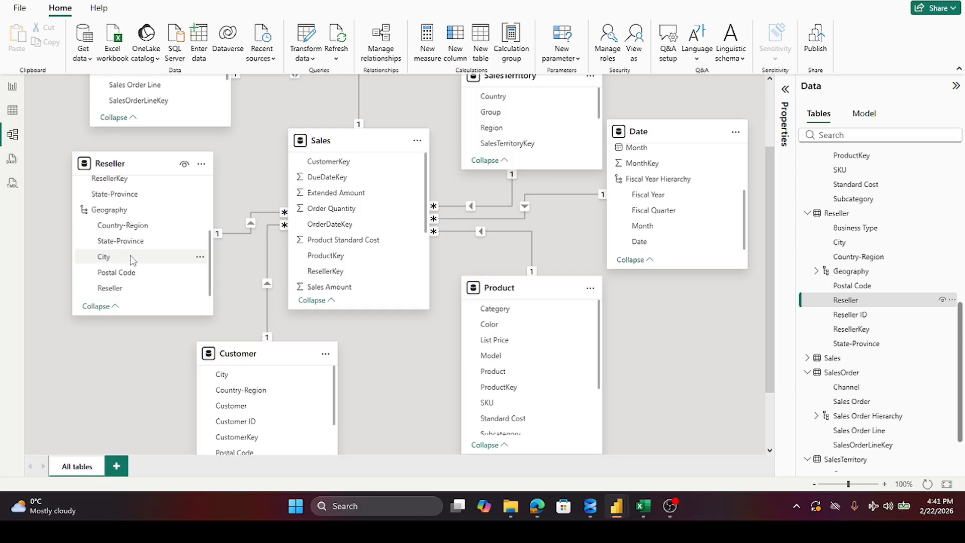
pyautogui.click(86, 214)
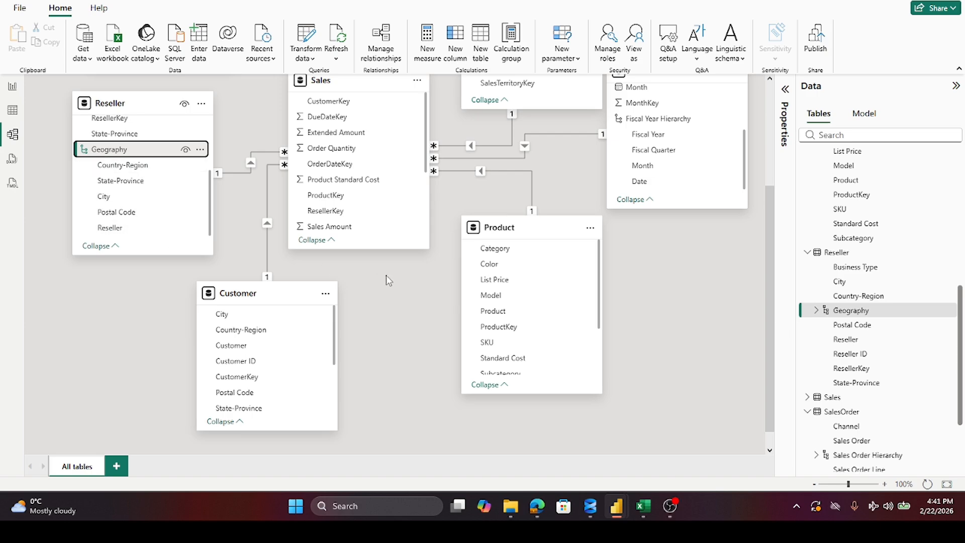
pyautogui.scroll(-5, 309, 347)
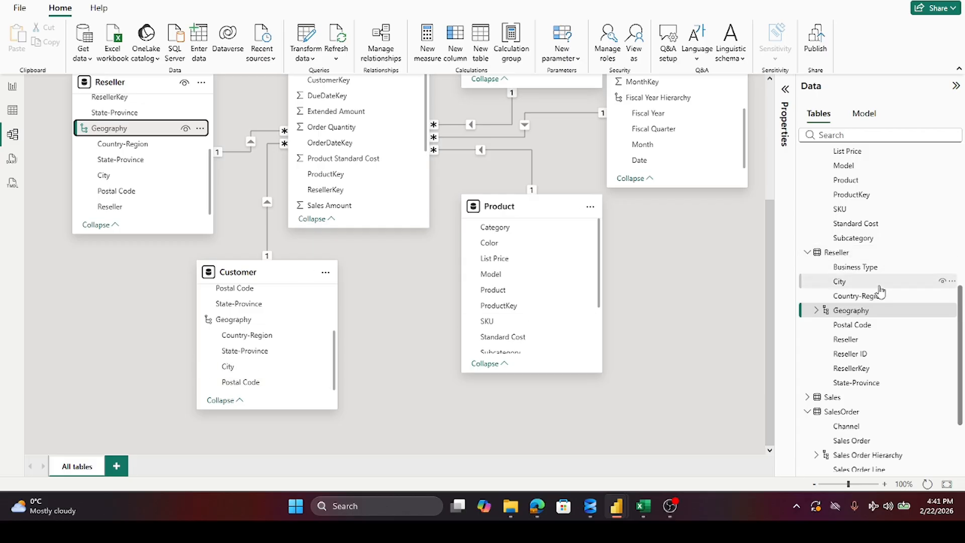
pyautogui.scroll(4, 881, 286)
pyautogui.scroll(3, 881, 281)
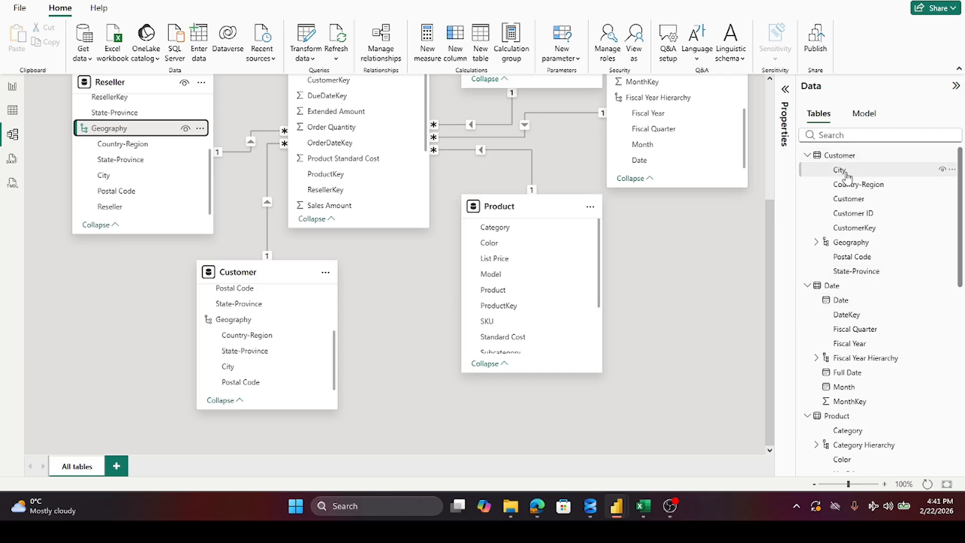
pyautogui.rightClick(850, 199)
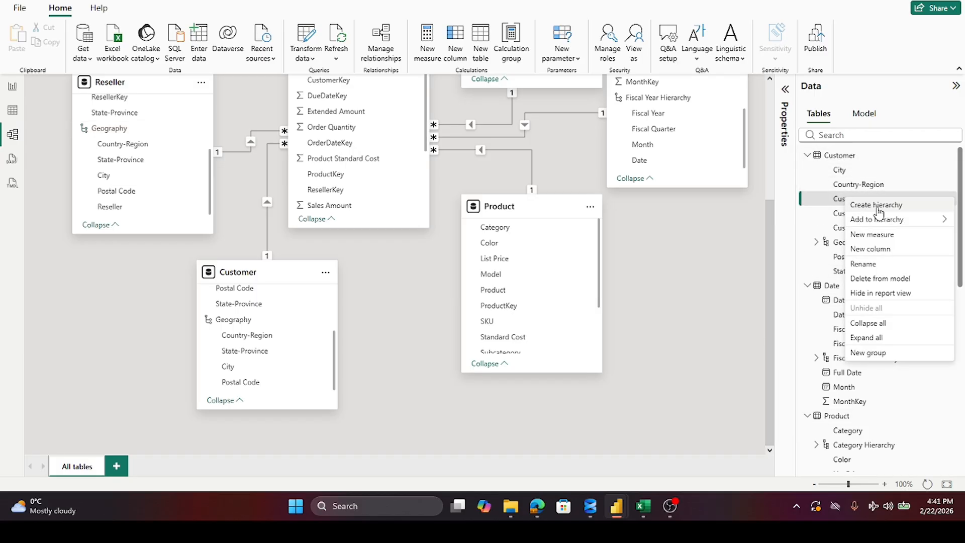
pyautogui.moveTo(884, 219)
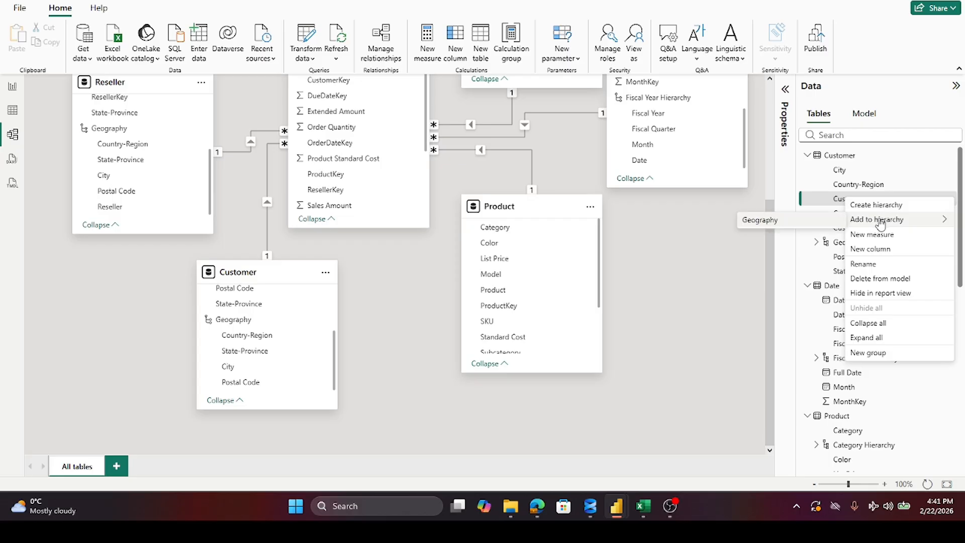
pyautogui.click(769, 221)
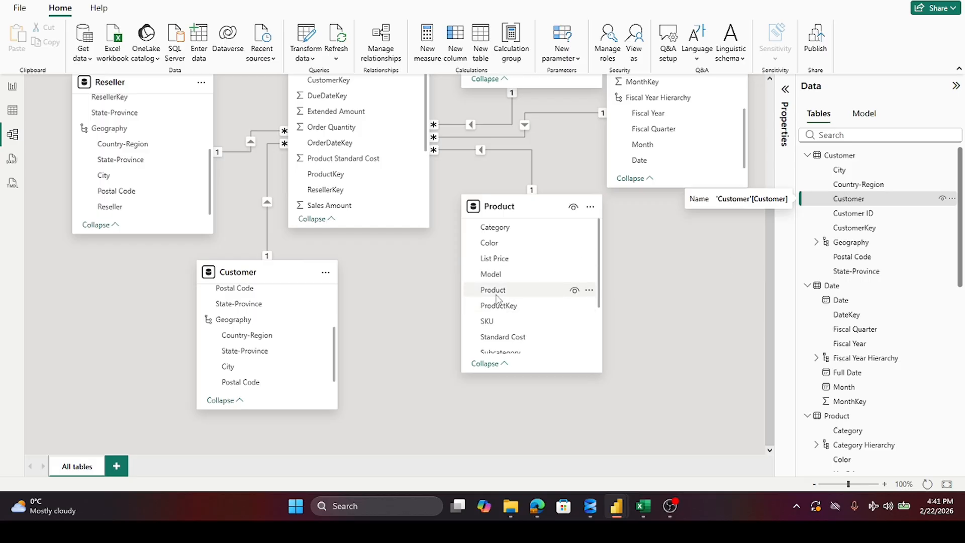
# Step: Check the Product table's Category Hierarchy in the diagram and add the Model field to it
pyautogui.scroll(-3, 547, 294)
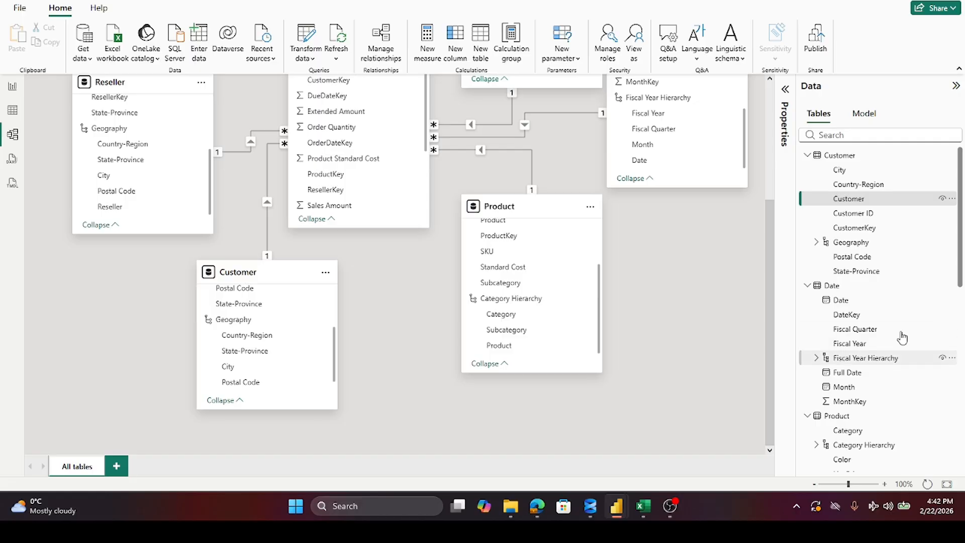
pyautogui.scroll(-5, 856, 325)
pyautogui.click(855, 321)
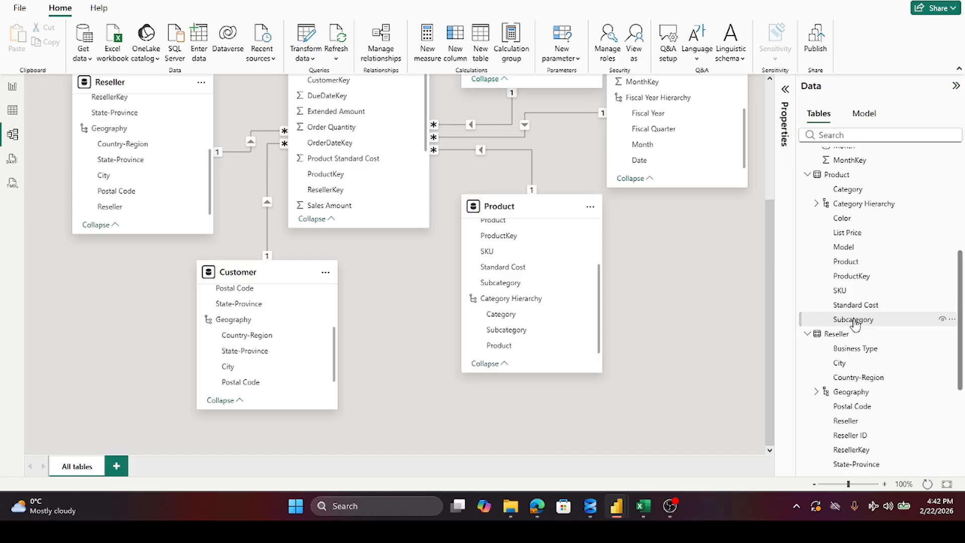
pyautogui.scroll(-5, 855, 323)
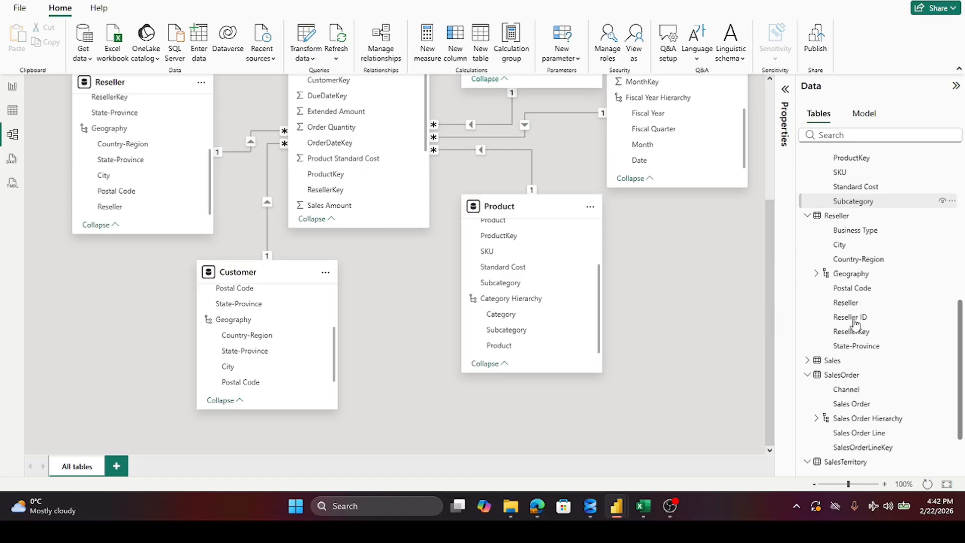
pyautogui.scroll(5, 856, 323)
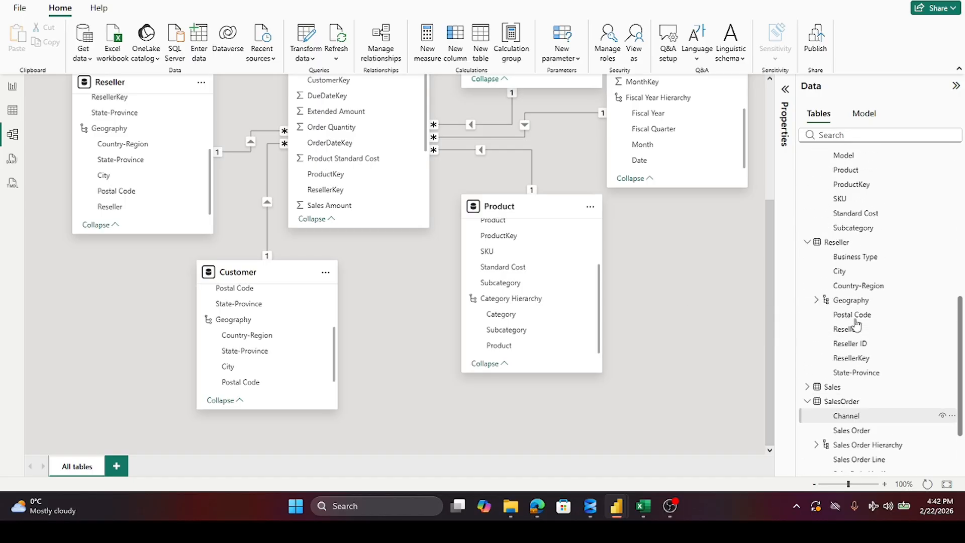
pyautogui.scroll(3, 856, 323)
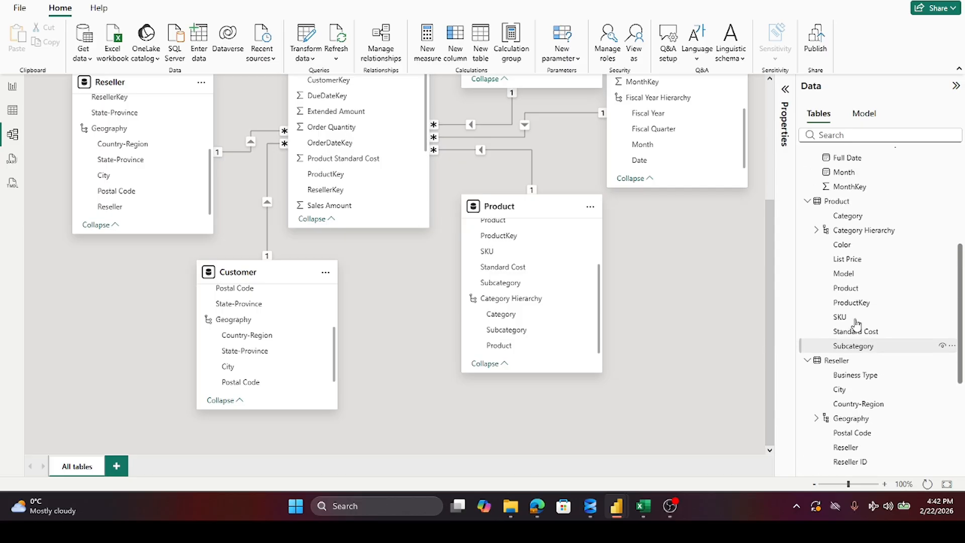
pyautogui.scroll(1, 860, 302)
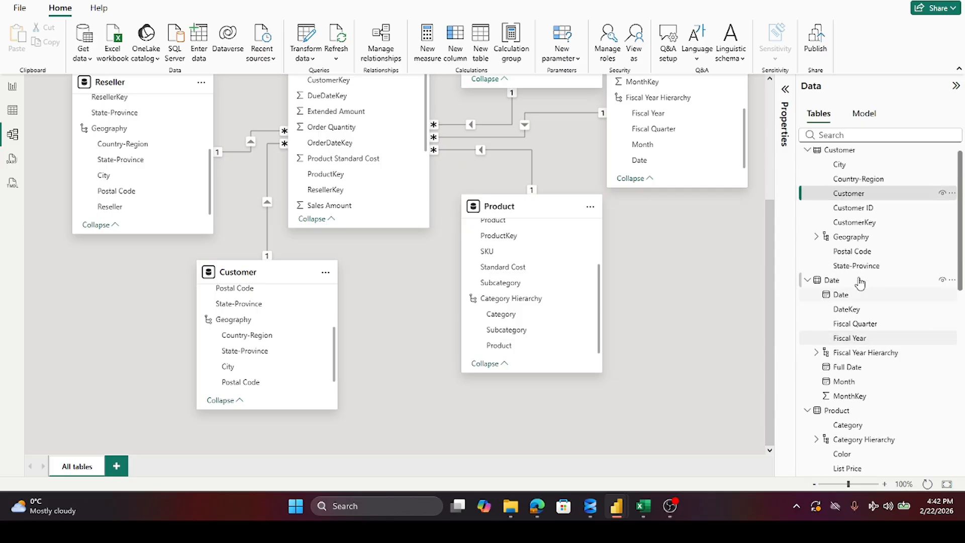
pyautogui.scroll(-1, 858, 243)
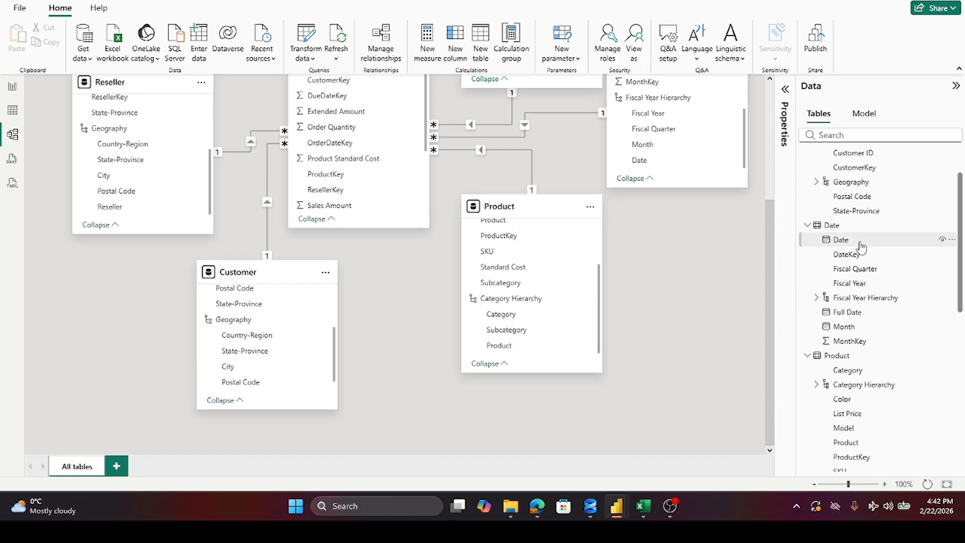
pyautogui.scroll(-2, 861, 246)
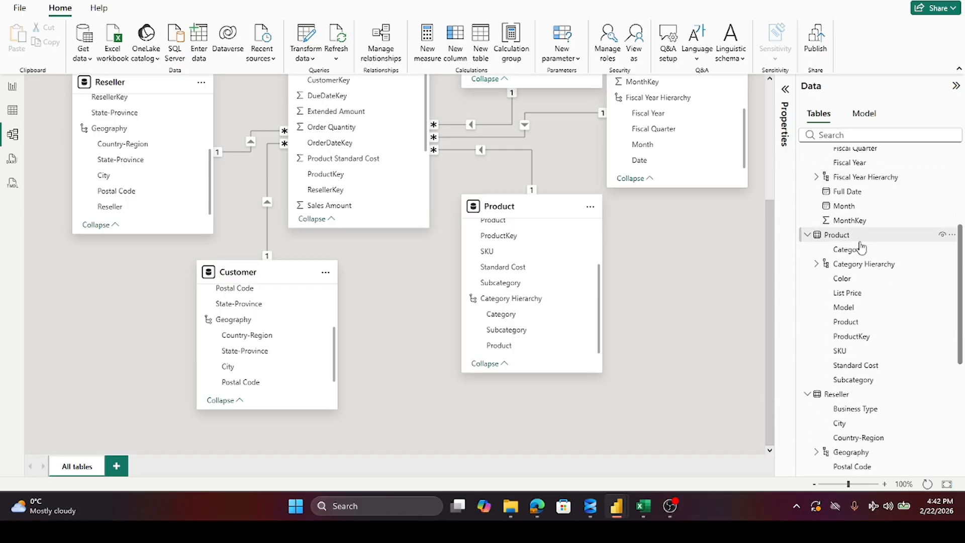
pyautogui.rightClick(848, 307)
pyautogui.moveTo(884, 324)
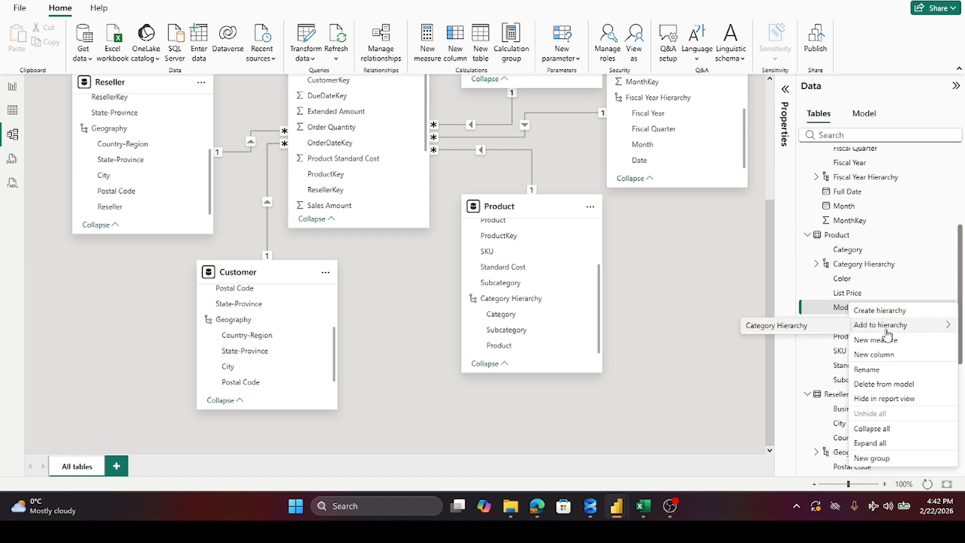
pyautogui.click(799, 331)
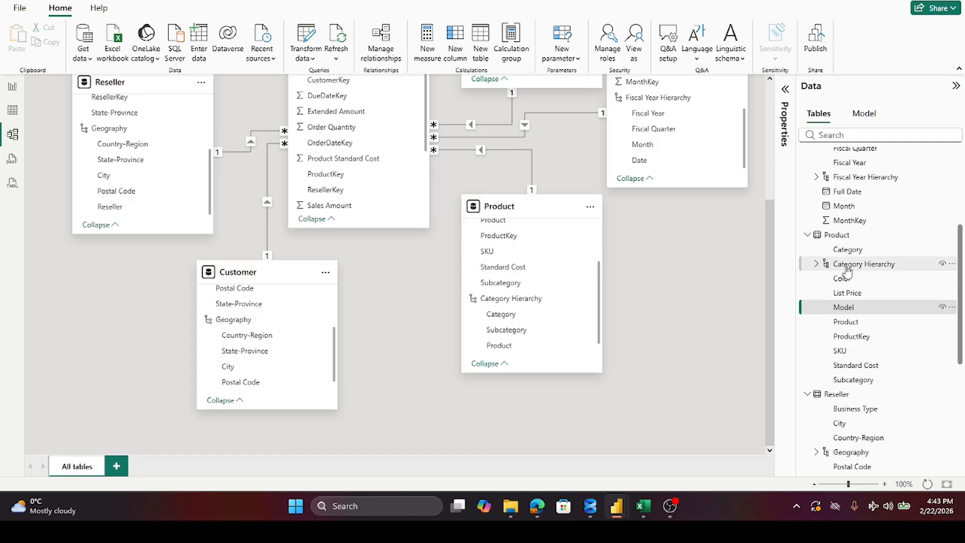
# Step: Review the tables' fields and hierarchies in the data list and across the SalesOrder, Reseller and Date tables in the diagram
pyautogui.scroll(5, 848, 270)
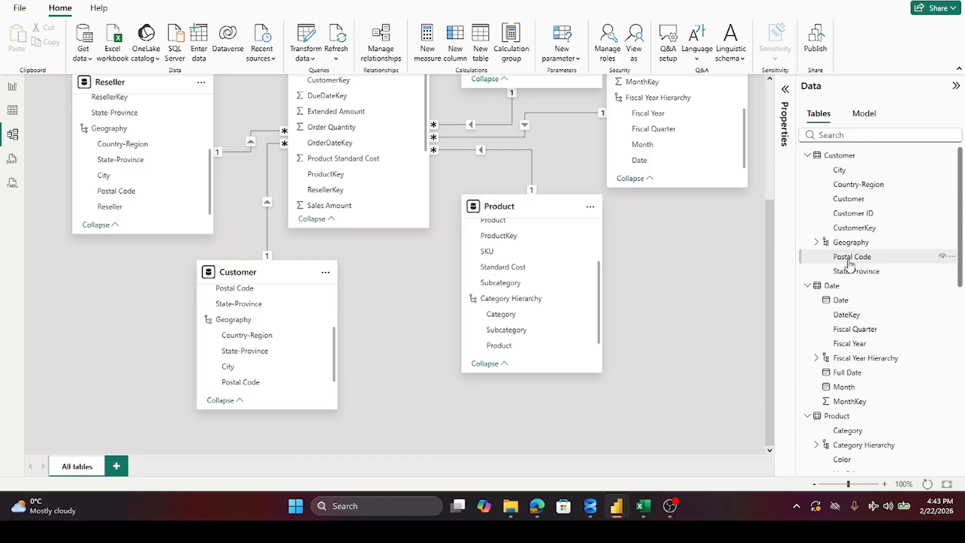
pyautogui.scroll(-10, 849, 263)
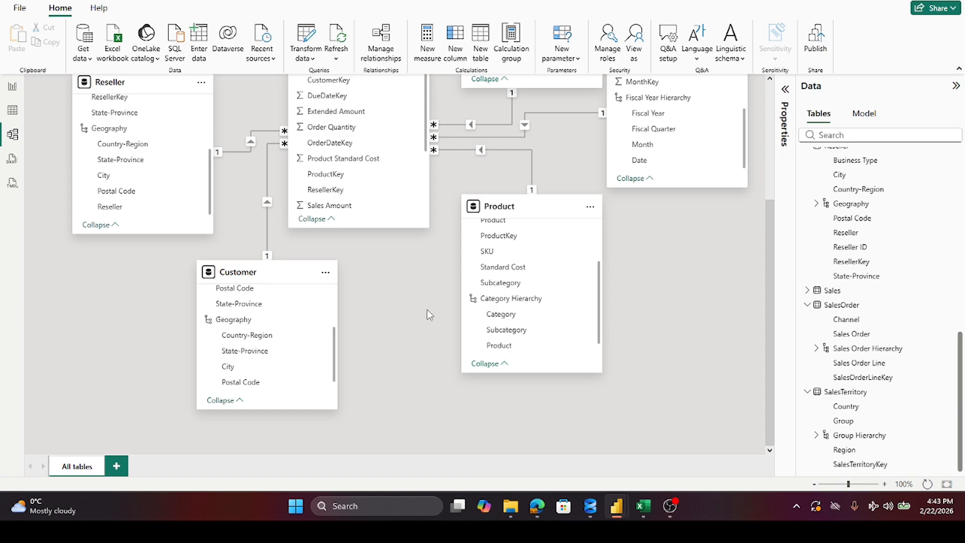
pyautogui.scroll(3, 428, 314)
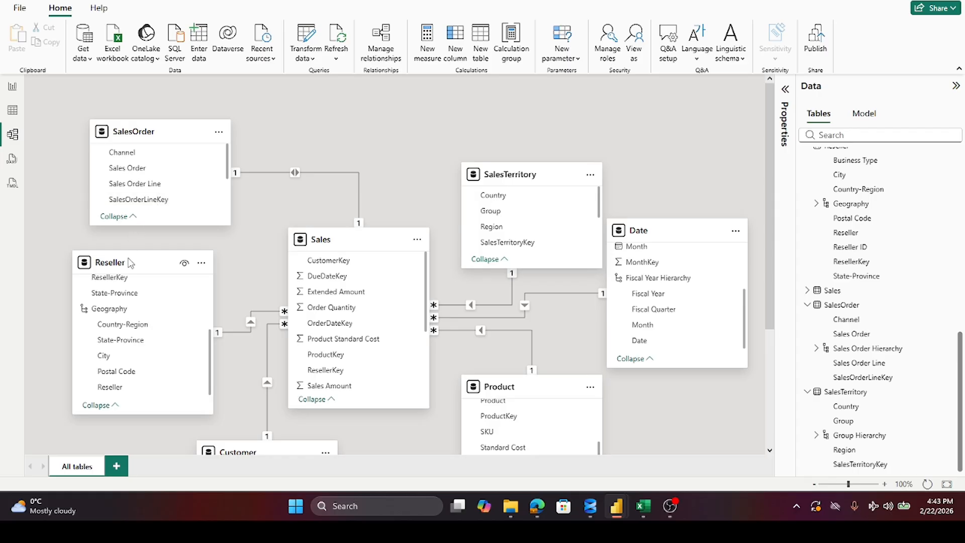
pyautogui.scroll(2, 129, 311)
pyautogui.scroll(-1, 171, 180)
pyautogui.scroll(-2, 169, 180)
pyautogui.scroll(3, 168, 180)
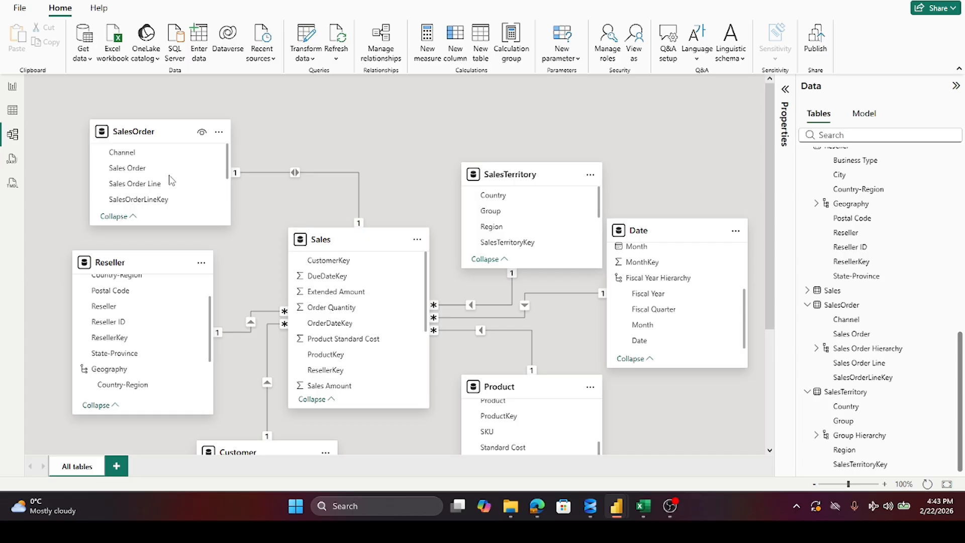
pyautogui.scroll(-3, 623, 272)
pyautogui.scroll(3, 673, 274)
pyautogui.moveTo(746, 301); pyautogui.dragTo(748, 252)
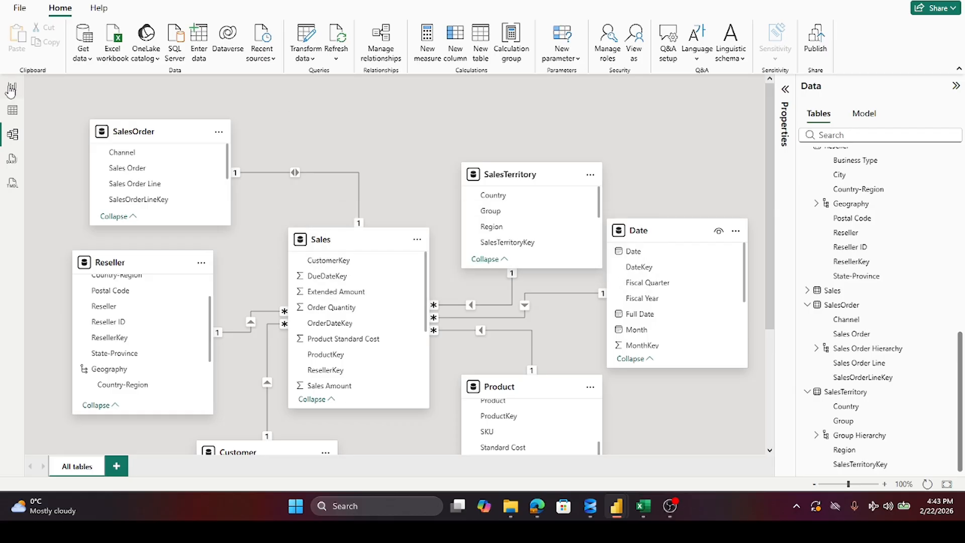
# Step: Switch to the report canvas and collapse the Filters and Visualizations panes
pyautogui.click(13, 89)
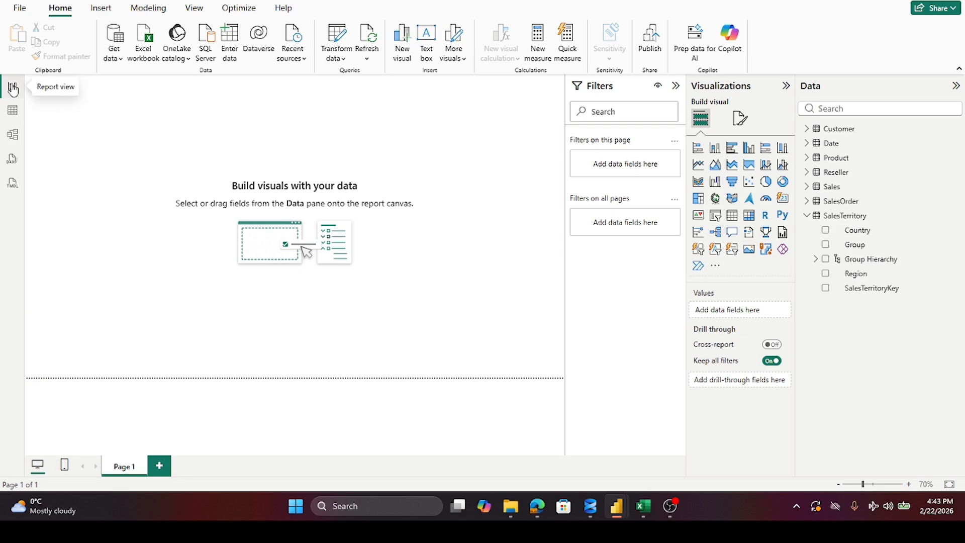
pyautogui.click(675, 86)
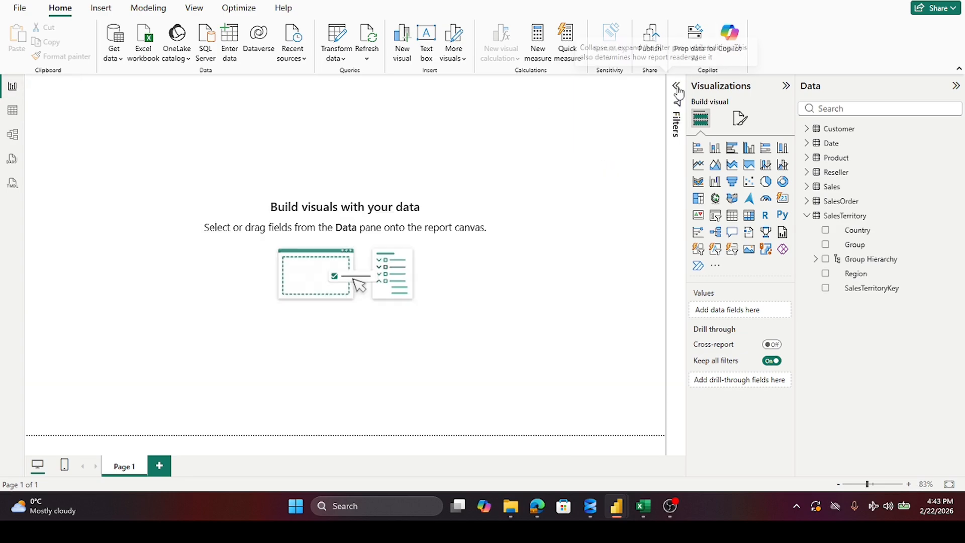
pyautogui.click(786, 87)
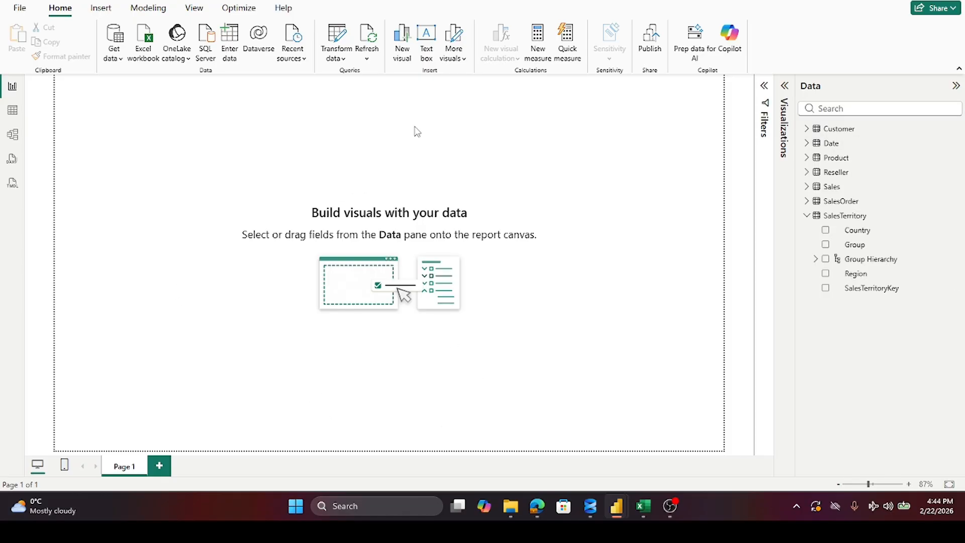
pyautogui.click(668, 507)
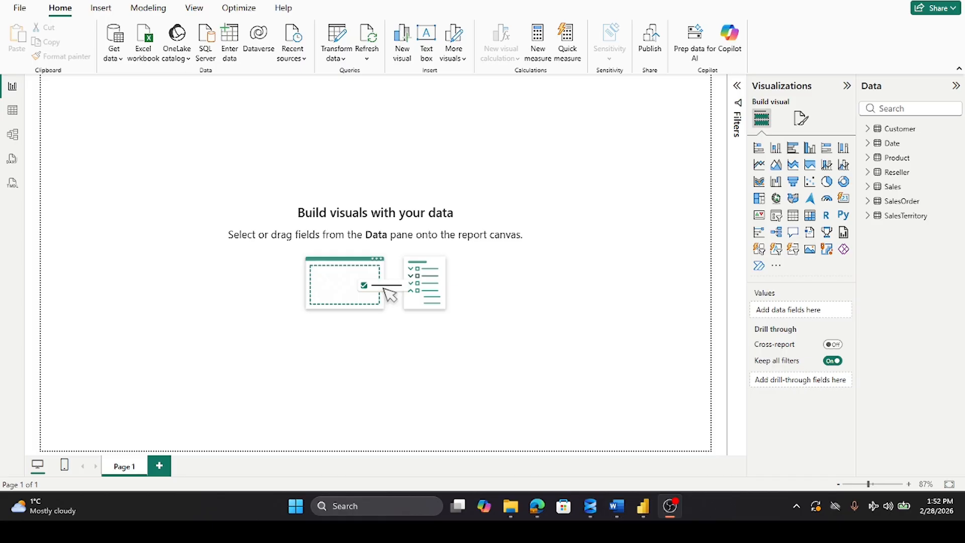
pyautogui.hotkey('alt', 'Tab')
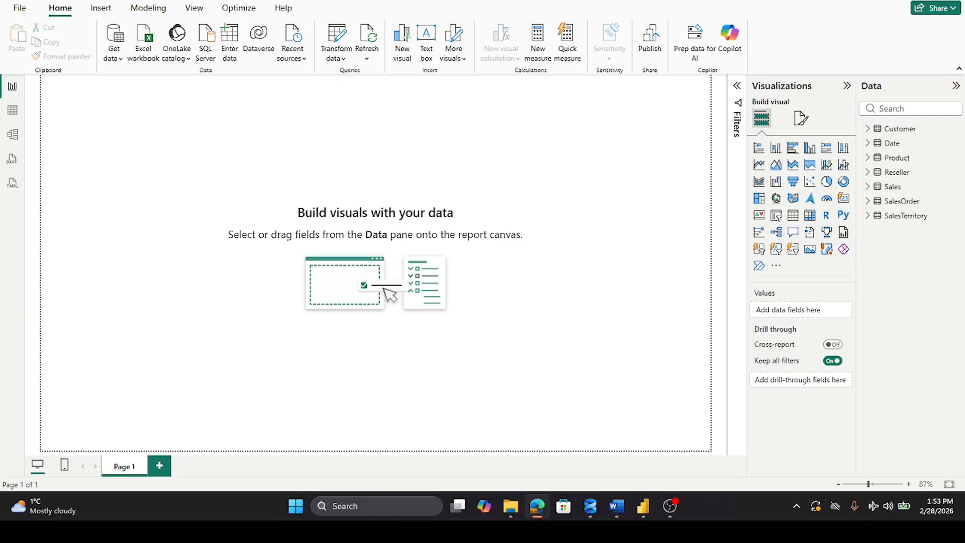
pyautogui.click(656, 210)
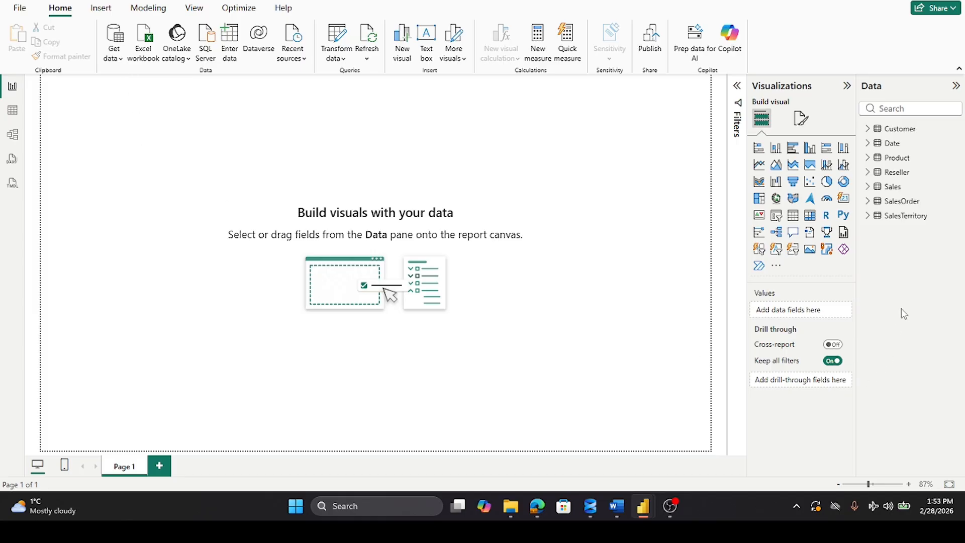
# Step: Create a Sales table measure: Sales Amount by Due Date = CALCULATE(SUM(Sales[Sales Amount]), USERELATIONSHIP(Sales[DueDateKey],'Date'[DateKey]))
pyautogui.click(868, 187)
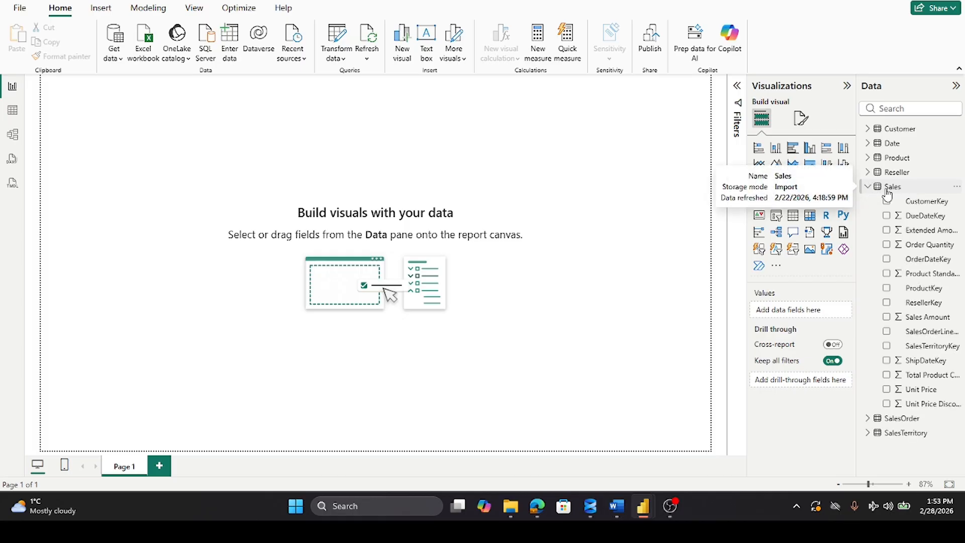
pyautogui.rightClick(883, 191)
pyautogui.click(826, 212)
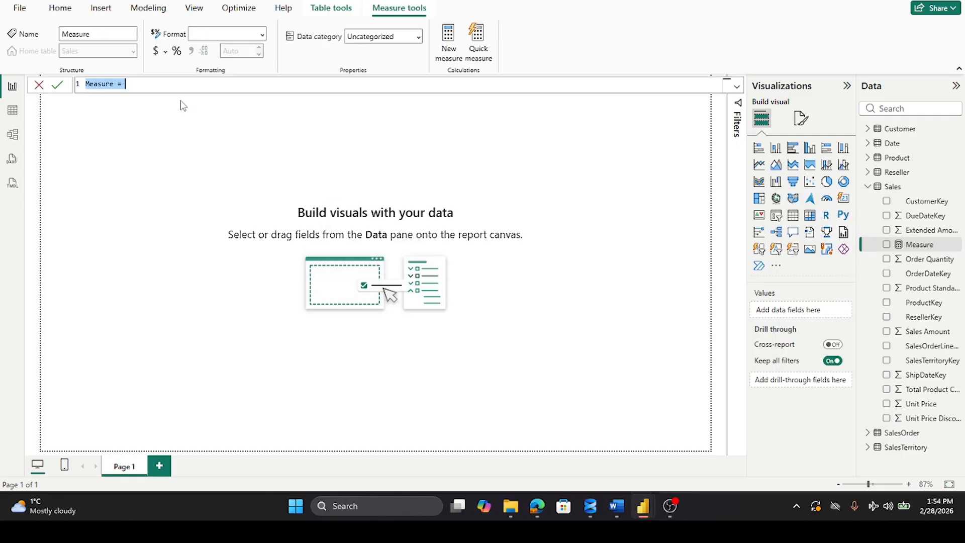
pyautogui.hotkey('ctrl', 'a')
pyautogui.write("Sales Amount by Due Date = CALCULATE(SUM(Sales[Sales Amount]), USERELATIONSHIP(Sales[DueDateKey],'Date'[DateKey]))")
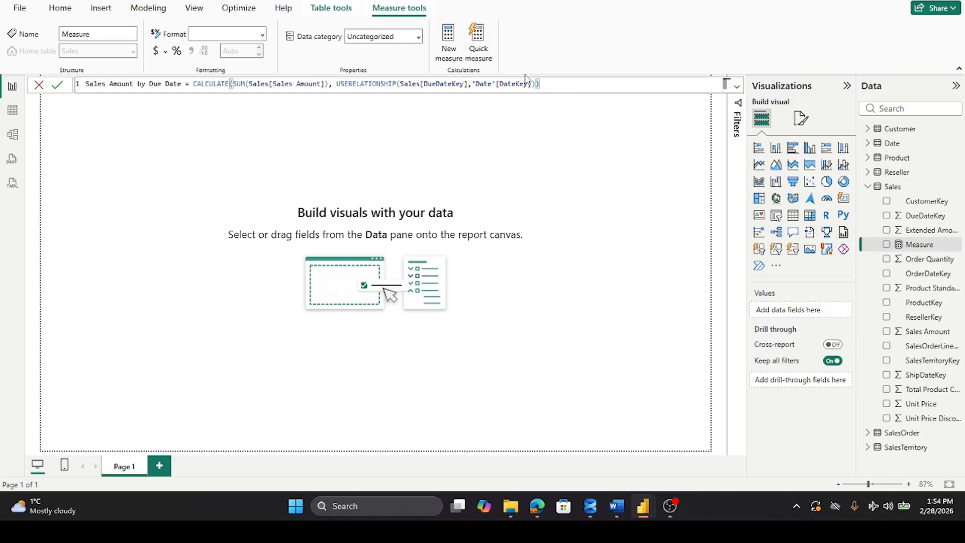
pyautogui.click(497, 147)
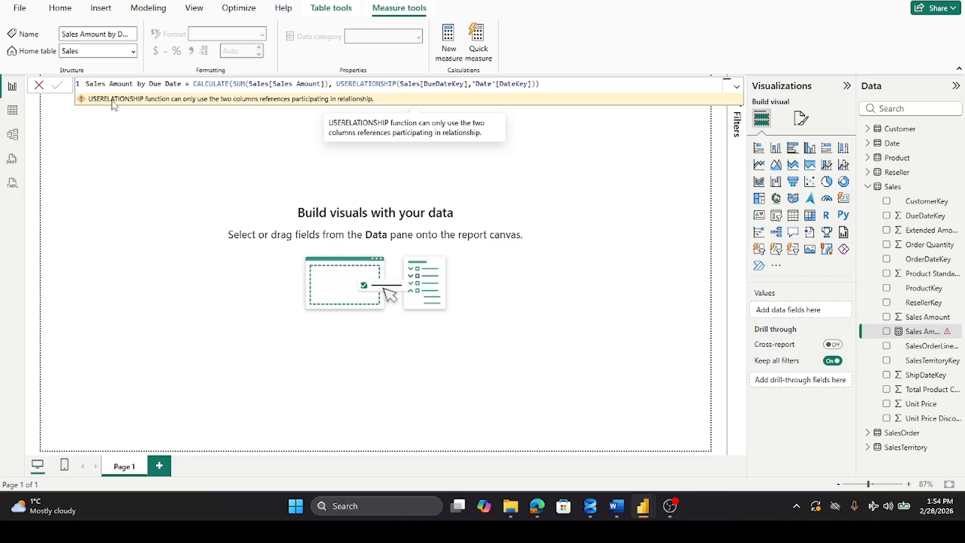
# Step: Open the model diagram and clear away the measure formula and Properties pane to view the Sales and Date tables' relationship
pyautogui.click(11, 136)
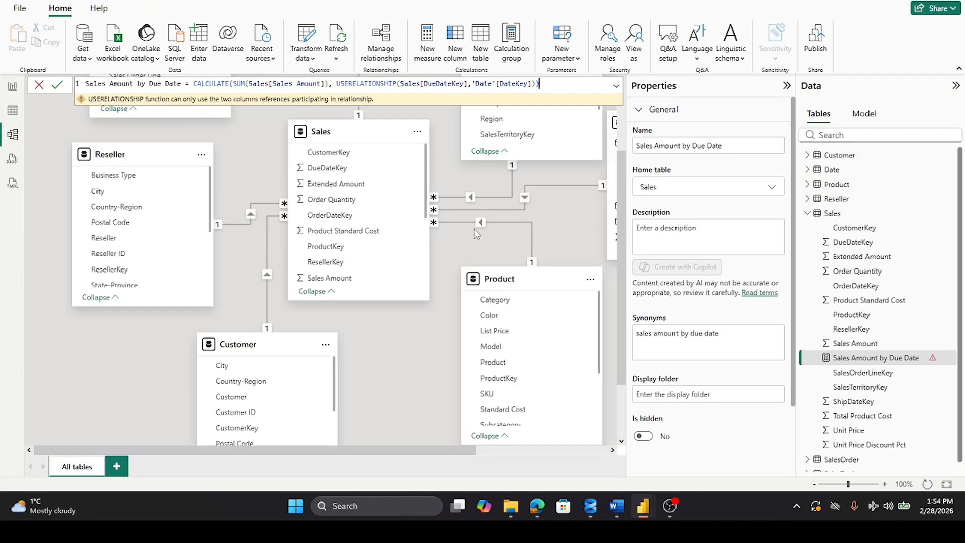
pyautogui.click(39, 85)
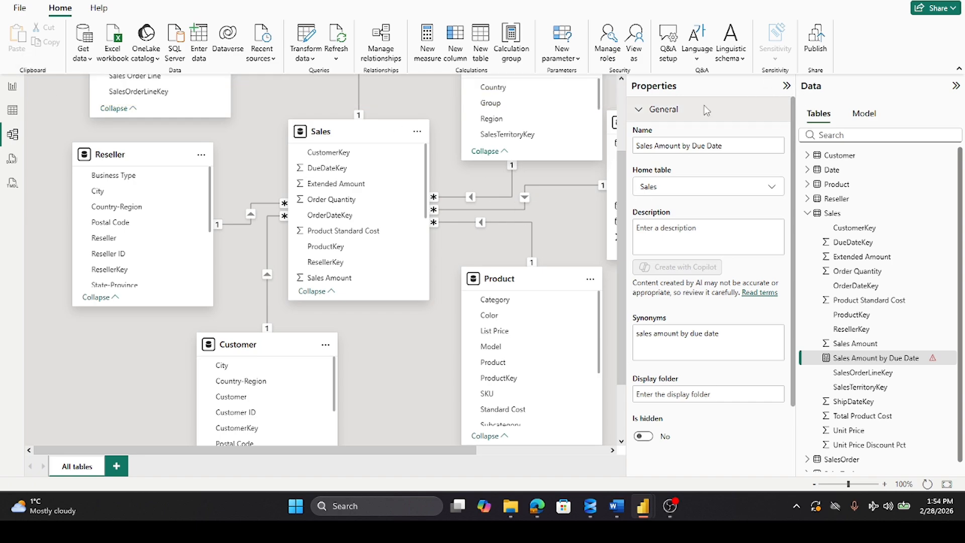
pyautogui.click(786, 85)
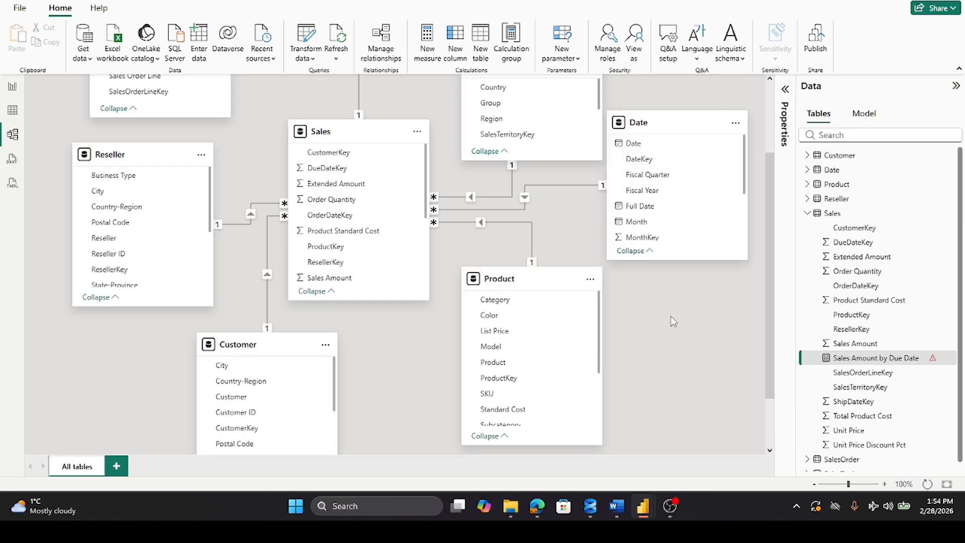
# Step: Inspect the settings of the existing relationship between Sales OrderDateKey and Date DateKey without changing them
pyautogui.doubleClick(552, 185)
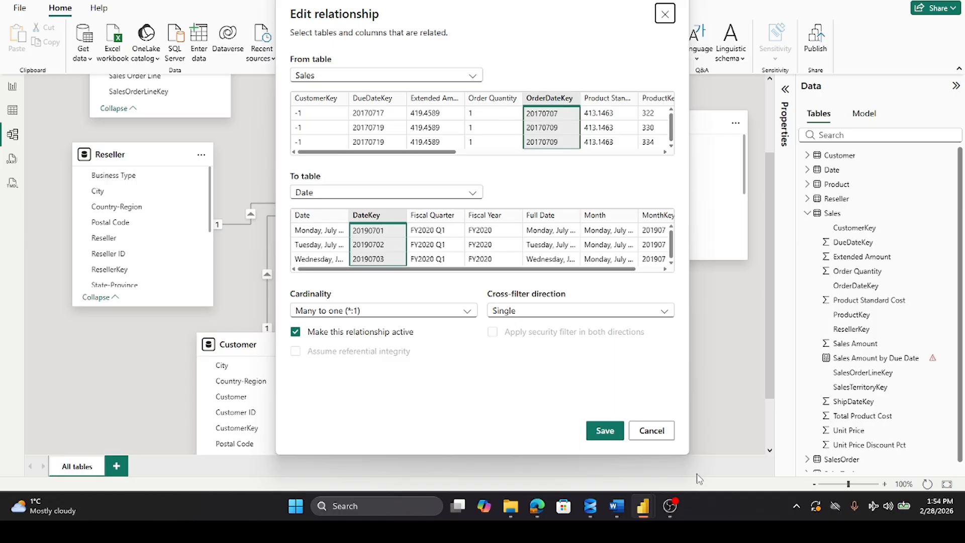
pyautogui.click(653, 431)
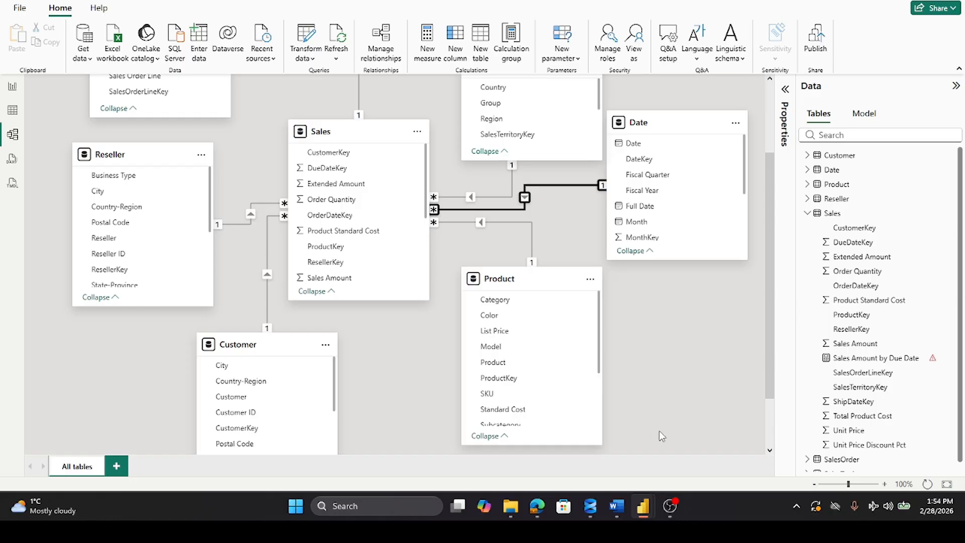
pyautogui.scroll(-2, 702, 218)
pyautogui.scroll(2, 703, 218)
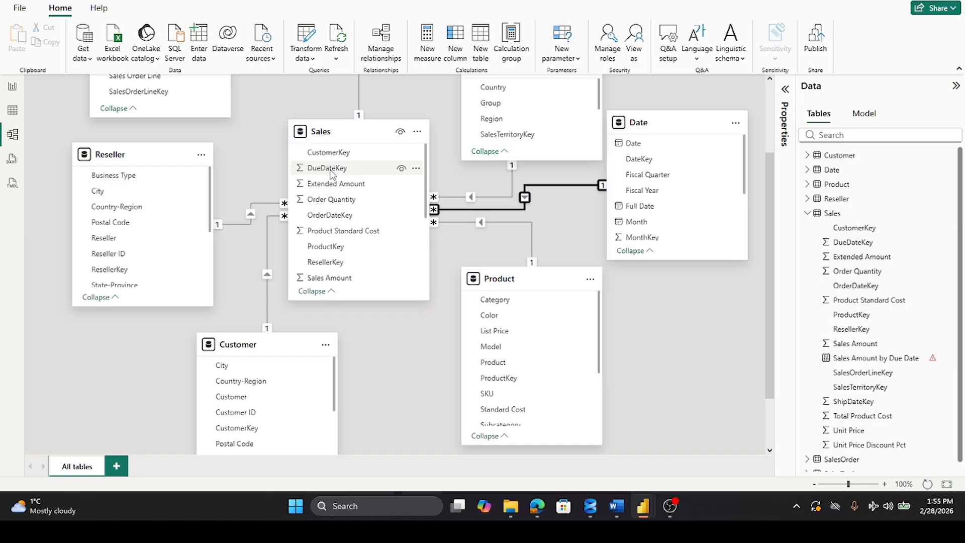
# Step: Create an inactive many-to-one relationship from Sales DueDateKey to Date DateKey with single cross-filter direction
pyautogui.click(884, 484)
pyautogui.click(884, 485)
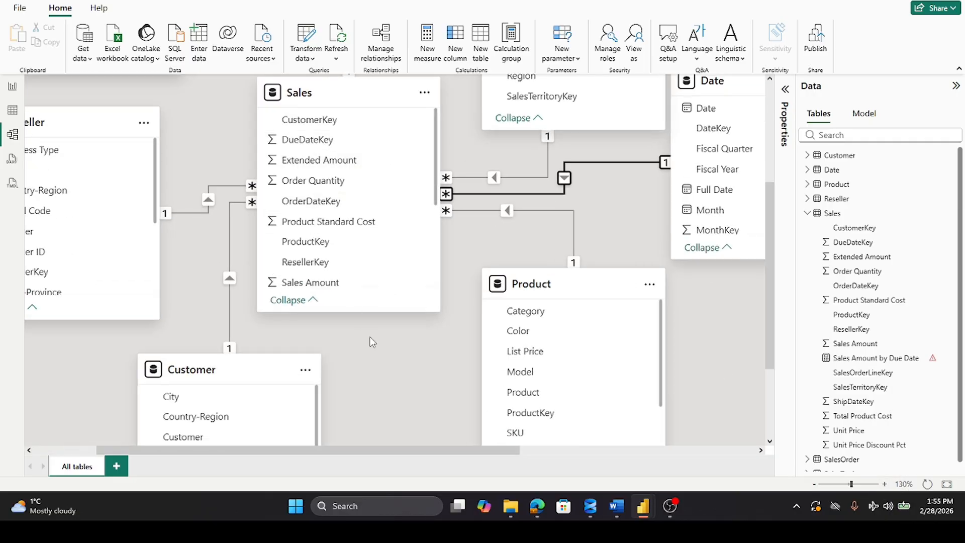
pyautogui.click(311, 143)
pyautogui.moveTo(311, 142); pyautogui.dragTo(732, 133)
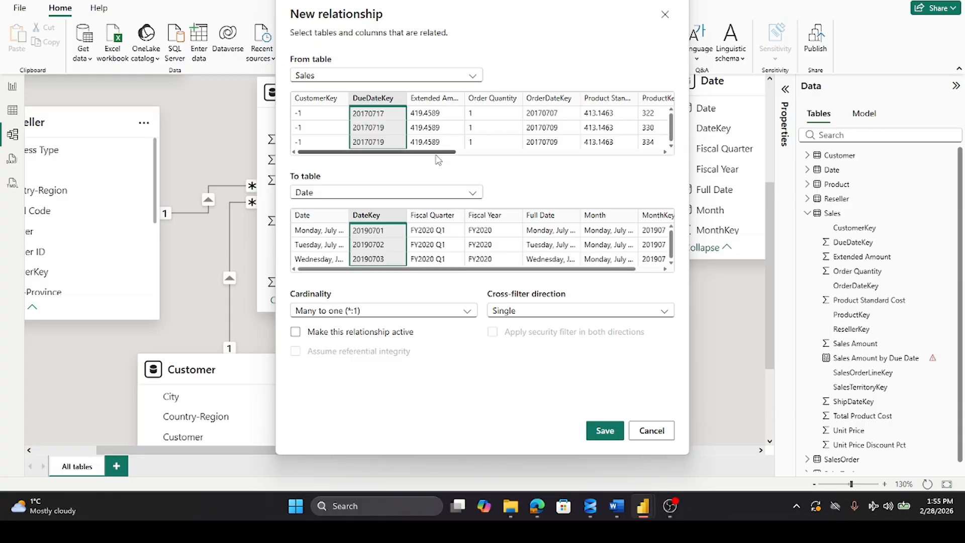
pyautogui.click(606, 431)
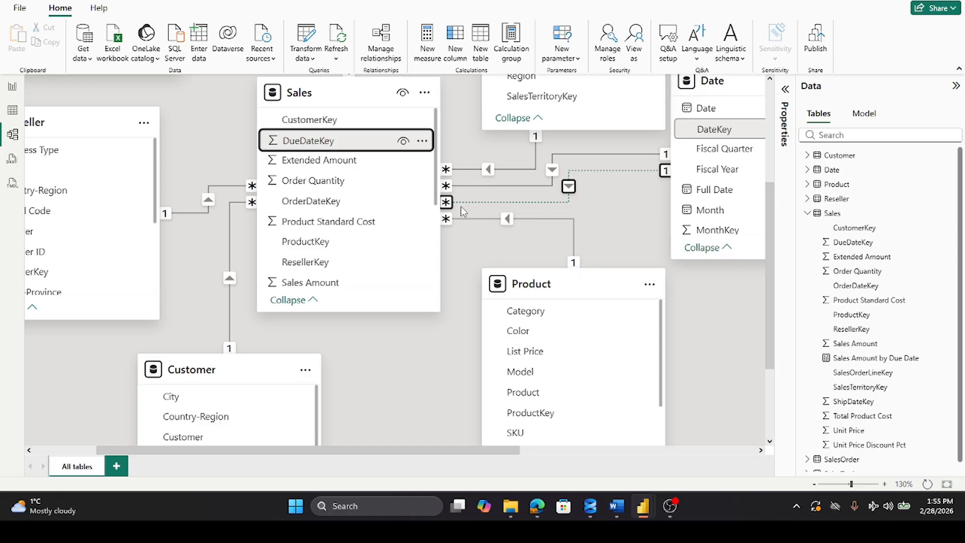
# Step: Review the full model diagram and inspect the settings of the inactive DueDateKey relationship between Sales and Date
pyautogui.click(814, 484)
pyautogui.click(814, 484)
pyautogui.click(814, 484)
pyautogui.click(813, 484)
pyautogui.click(813, 484)
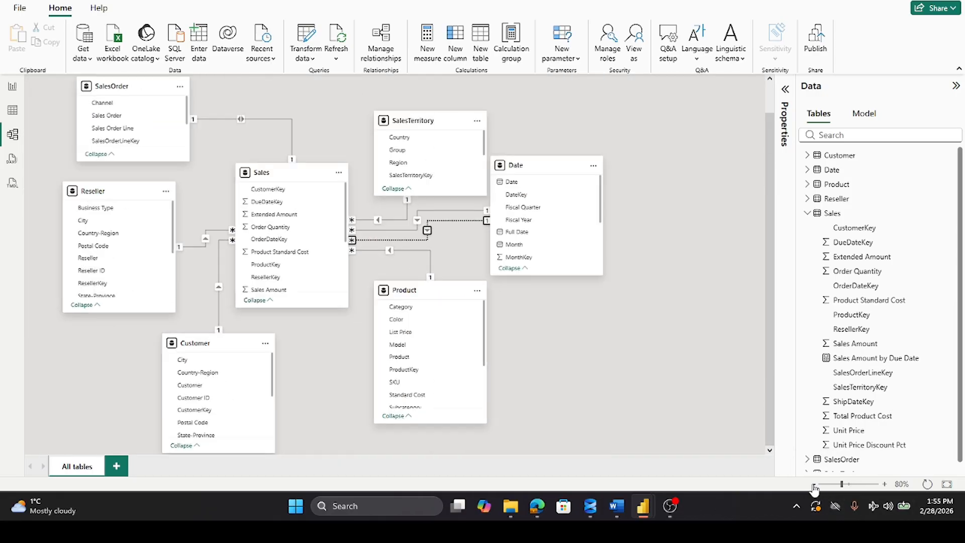
pyautogui.click(814, 484)
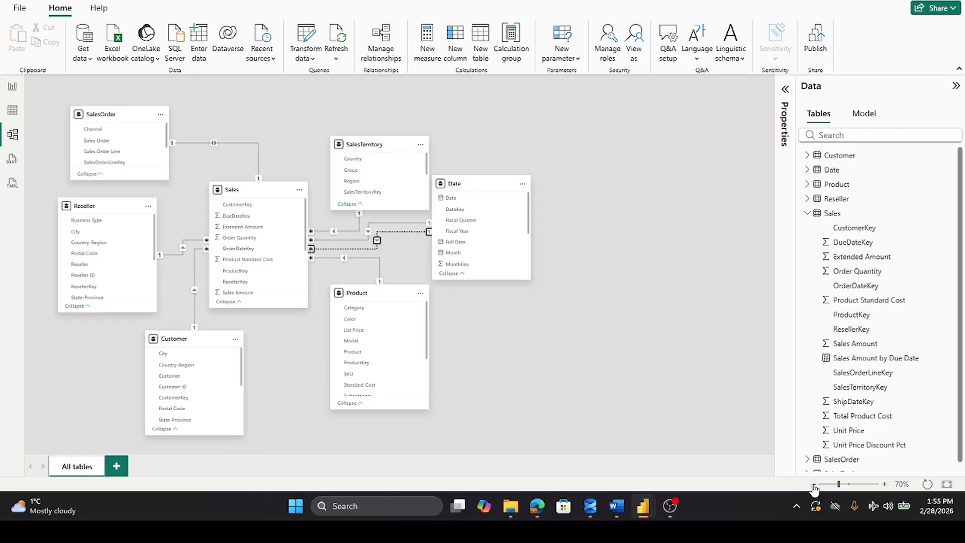
pyautogui.click(885, 484)
pyautogui.click(885, 484)
pyautogui.doubleClick(445, 245)
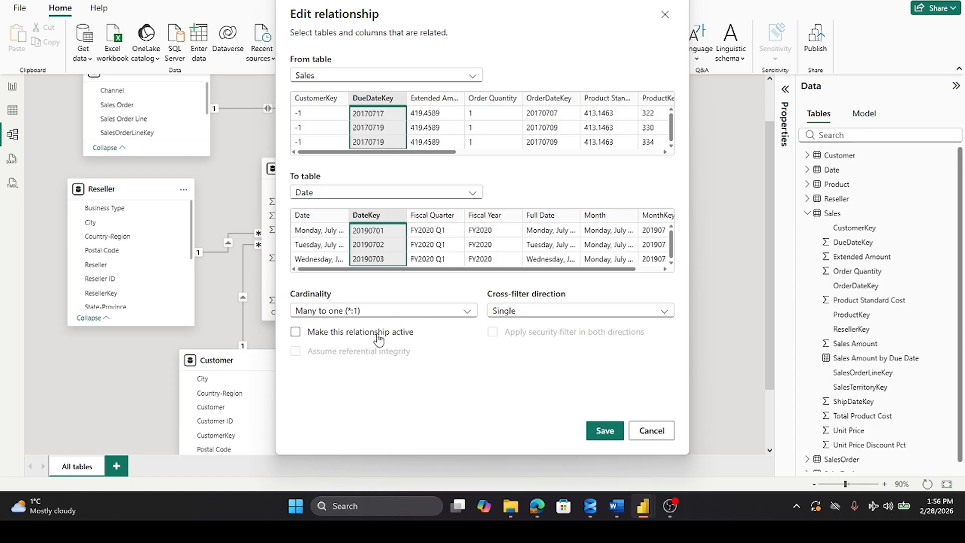
pyautogui.click(655, 438)
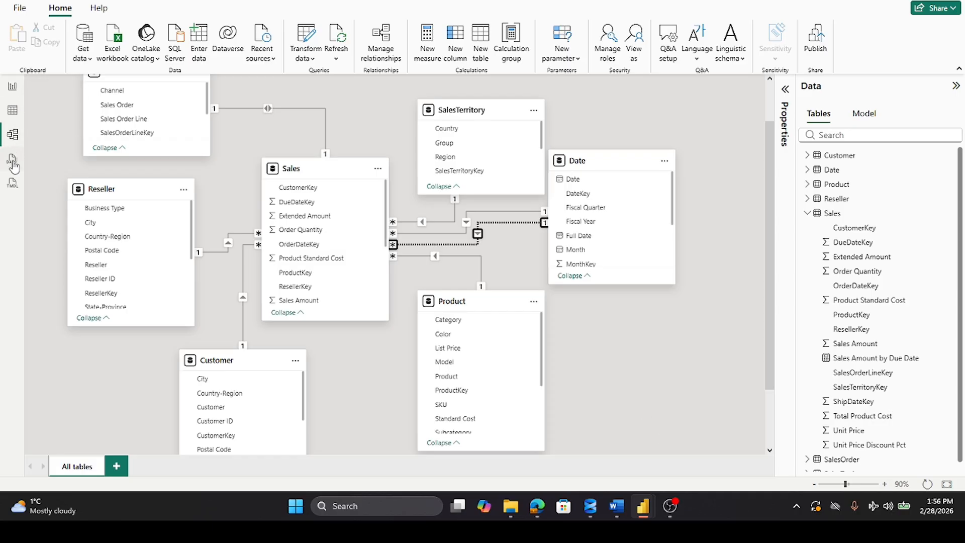
# Step: Return to the report canvas and review the DAX formula of the Sales Amount by Due Date measure
pyautogui.click(11, 88)
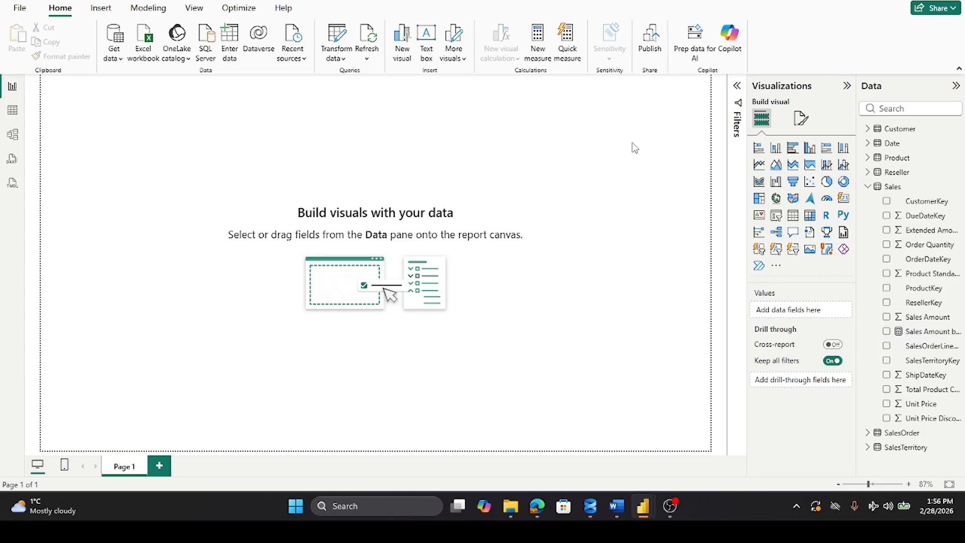
pyautogui.click(919, 333)
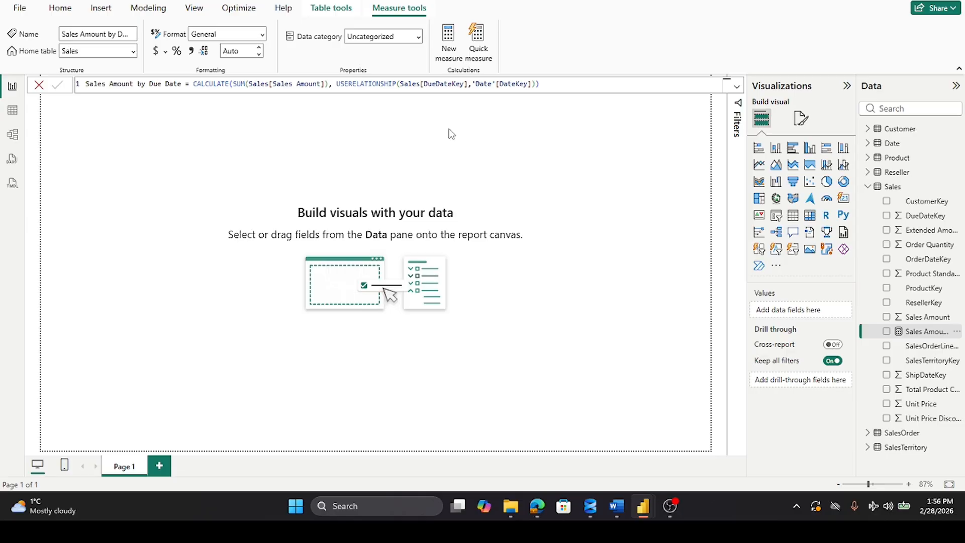
pyautogui.click(40, 85)
pyautogui.click(248, 174)
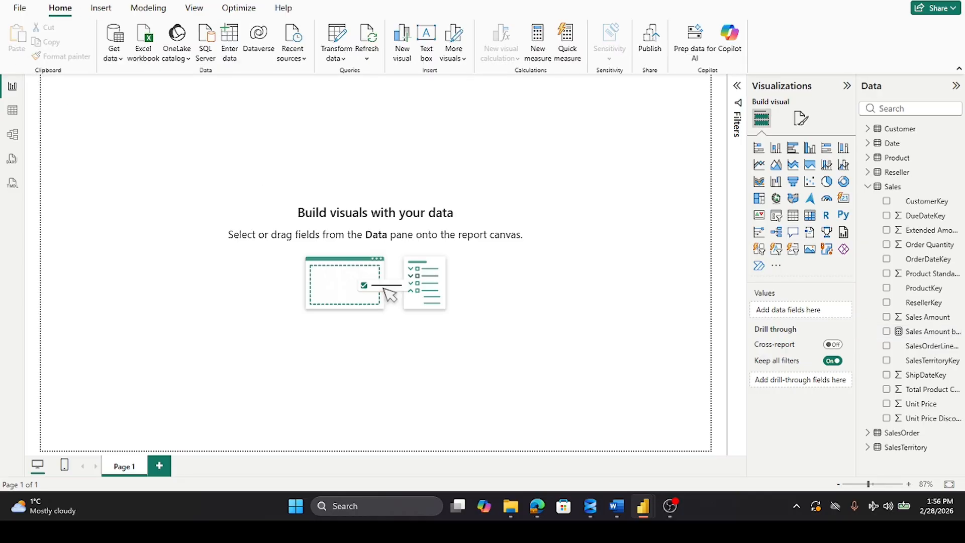
pyautogui.click(536, 506)
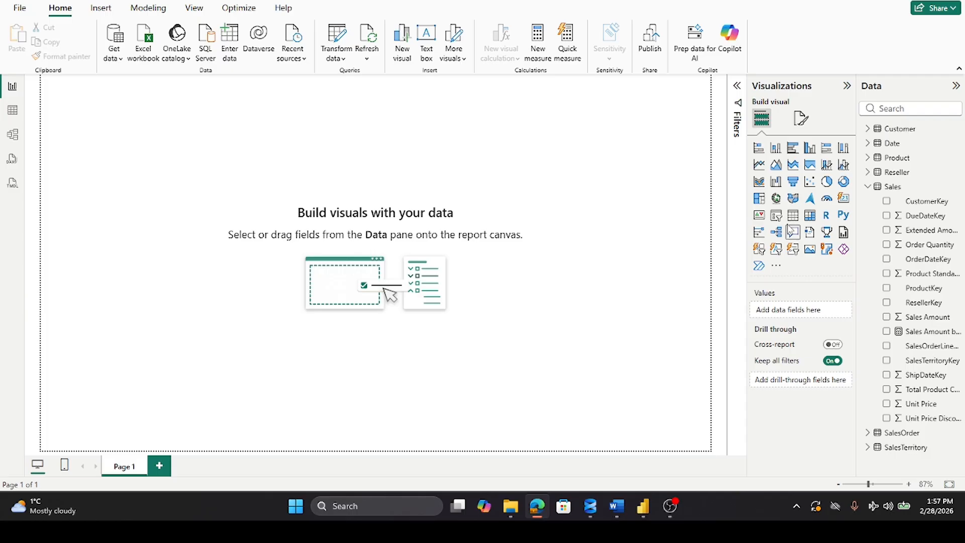
# Step: Add a slicer to the blank report page and narrow it to roughly half its default width
pyautogui.click(779, 219)
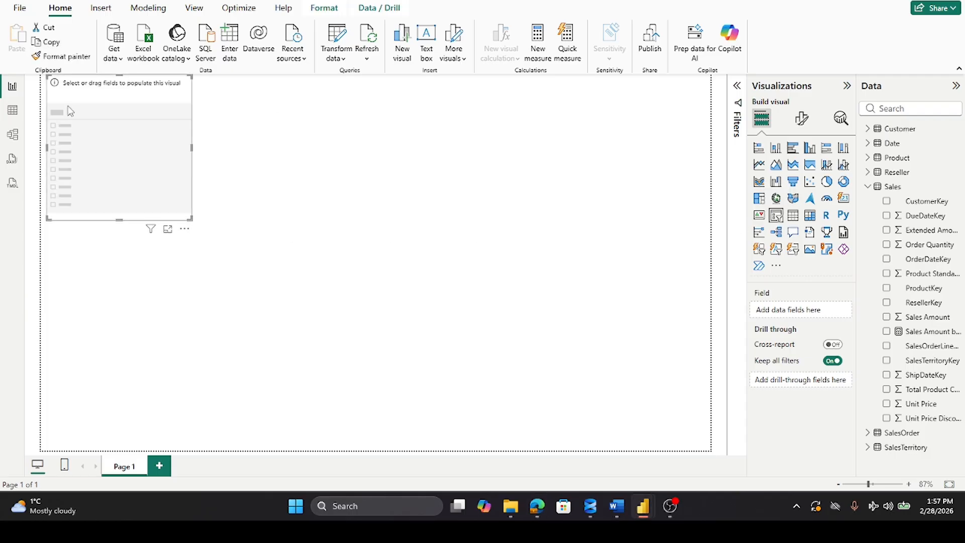
pyautogui.moveTo(192, 148); pyautogui.dragTo(129, 147)
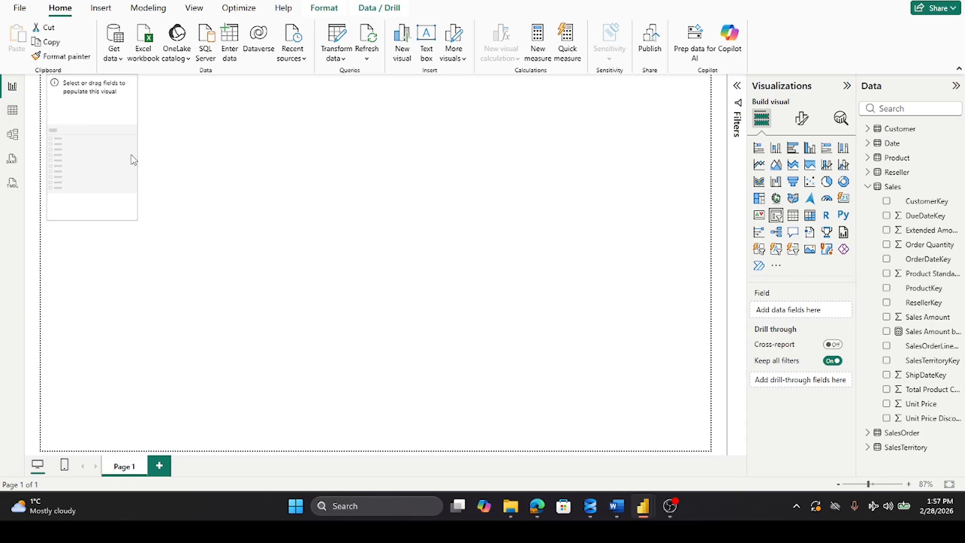
pyautogui.moveTo(645, 508)
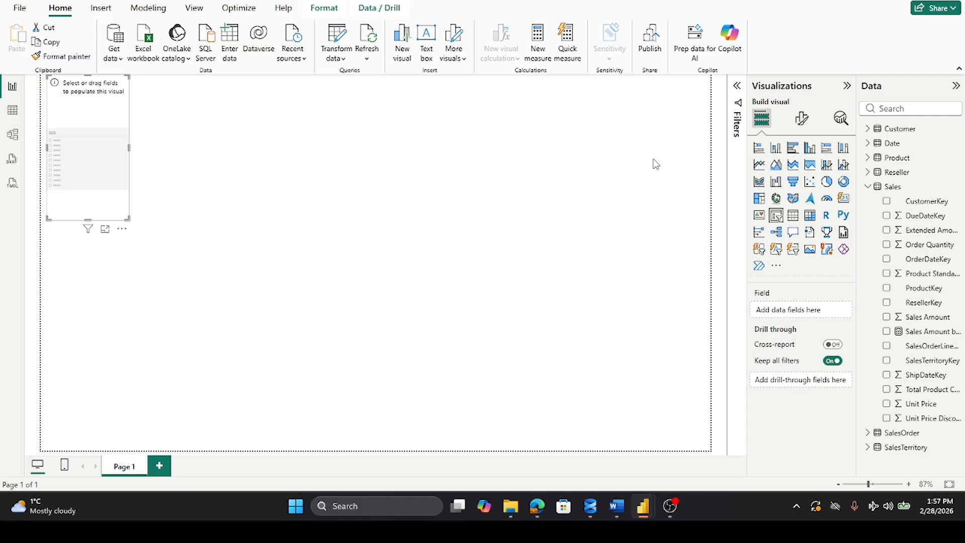
# Step: Populate the slicer with Fiscal Year and Month from the Date table, in that order
pyautogui.click(869, 188)
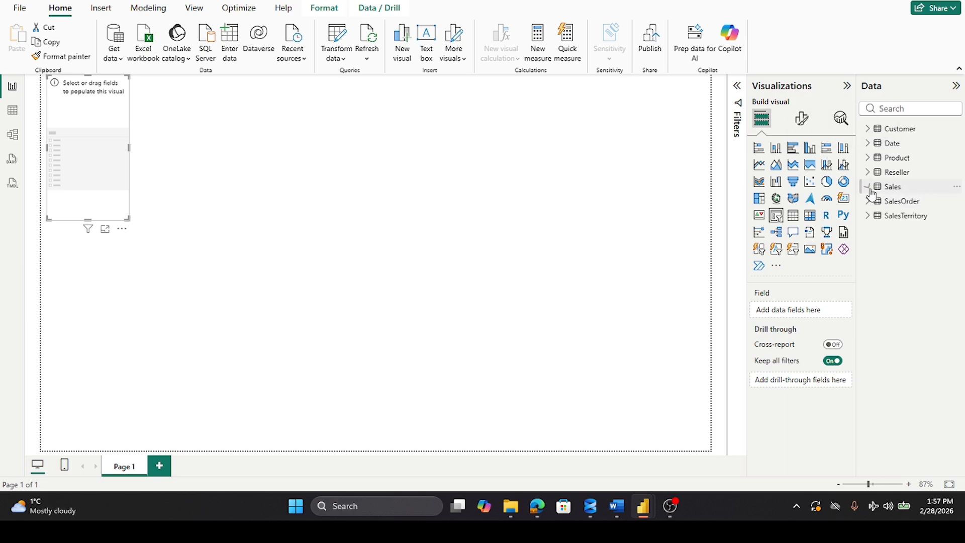
pyautogui.click(867, 143)
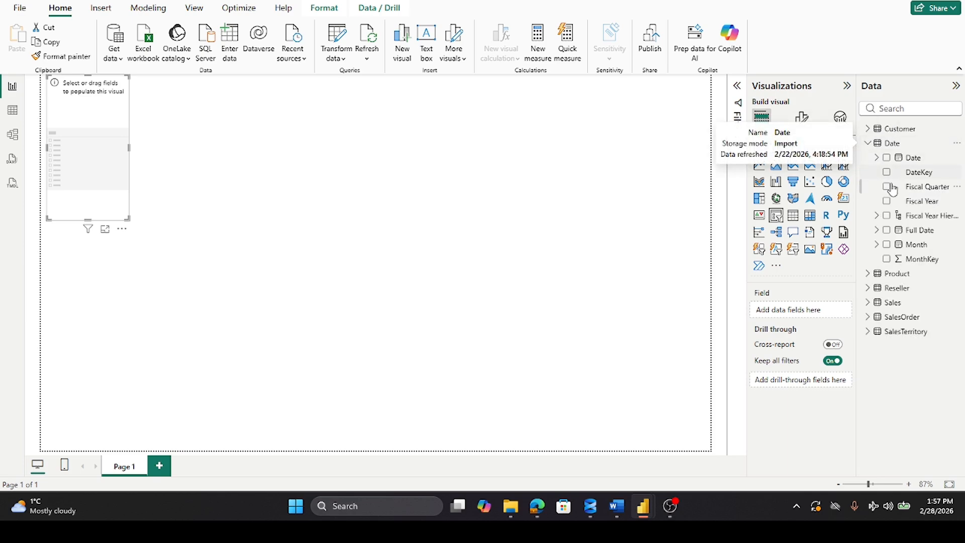
pyautogui.moveTo(908, 208); pyautogui.dragTo(802, 312)
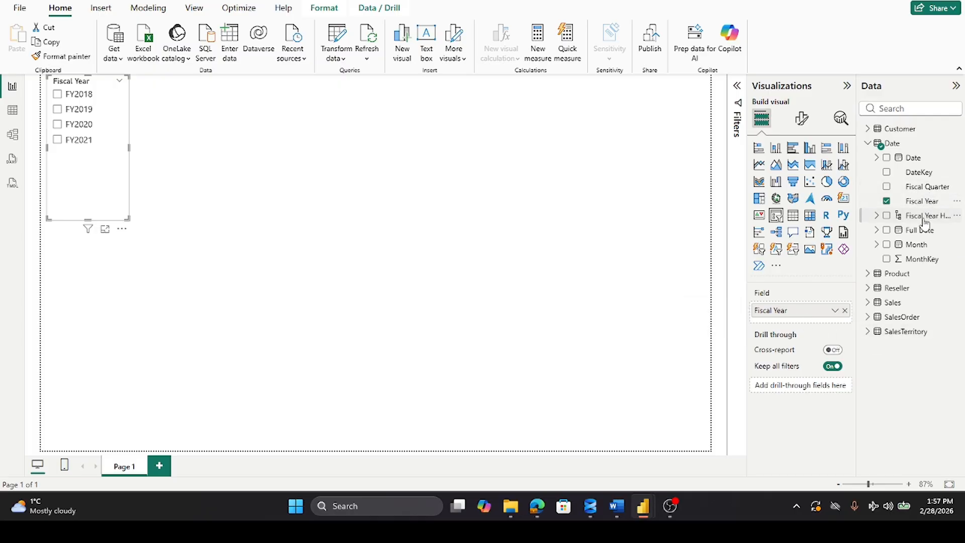
pyautogui.moveTo(916, 245); pyautogui.dragTo(814, 317)
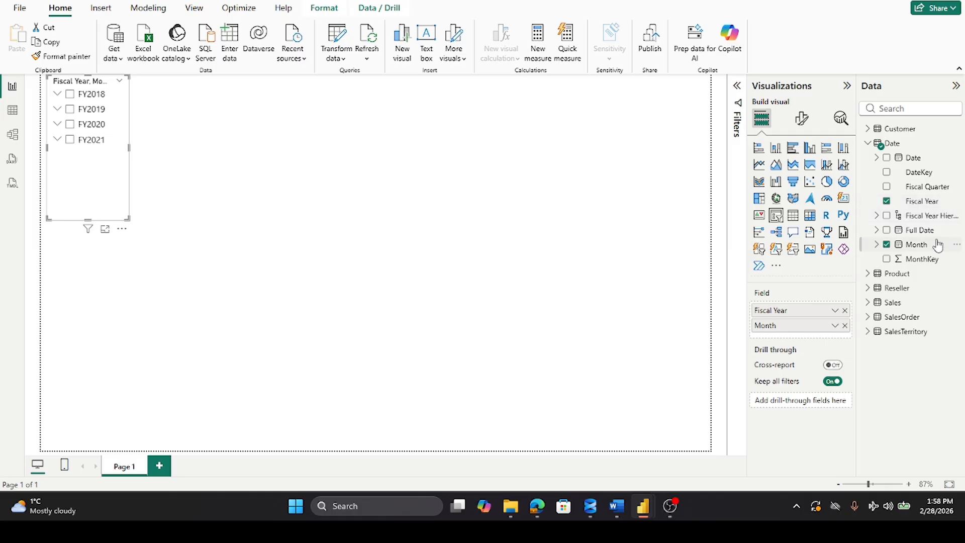
# Step: Check the date hierarchy under Full Date, and add Full Date as the slicer's third level below Month
pyautogui.moveTo(925, 237)
pyautogui.mouseDown()
pyautogui.moveTo(899, 280)
pyautogui.moveTo(935, 232)
pyautogui.mouseUp()
pyautogui.click(876, 231)
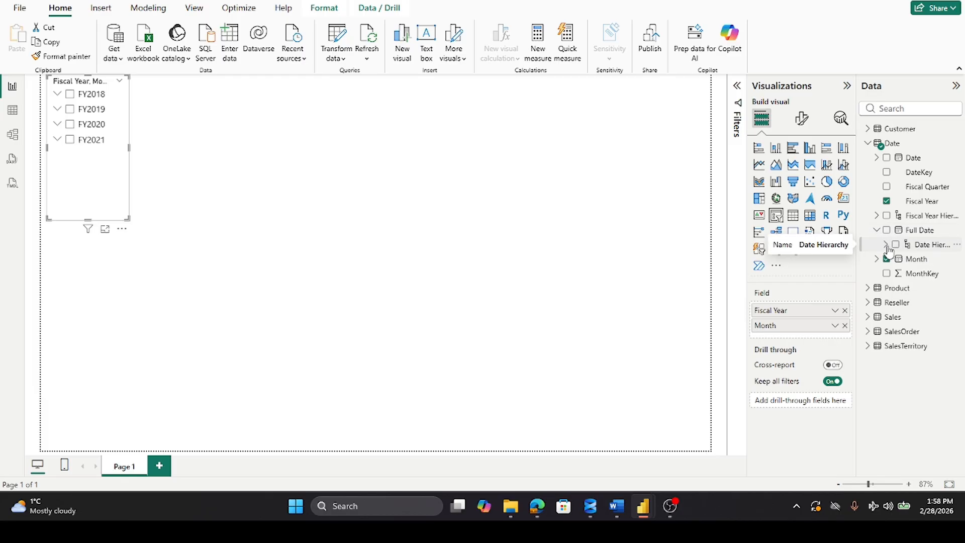
pyautogui.click(886, 245)
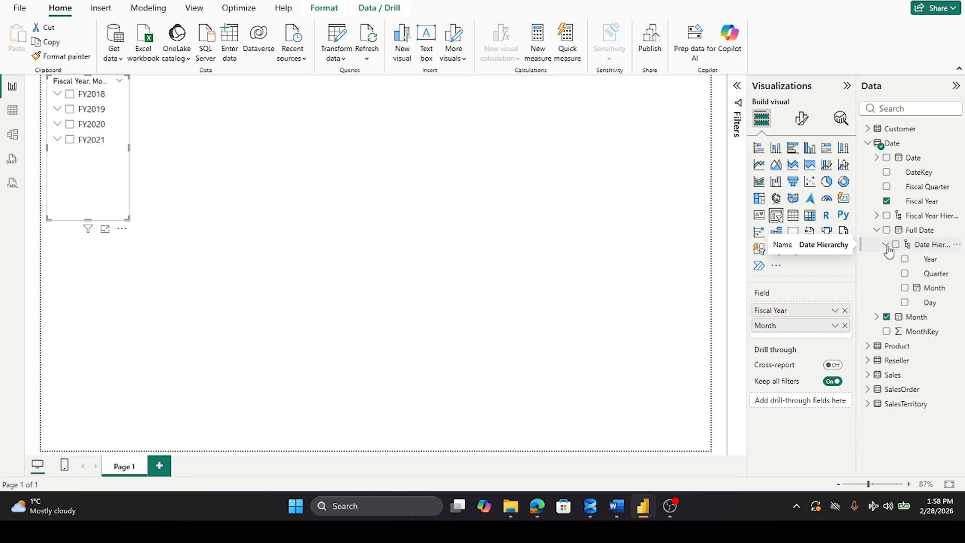
pyautogui.click(887, 246)
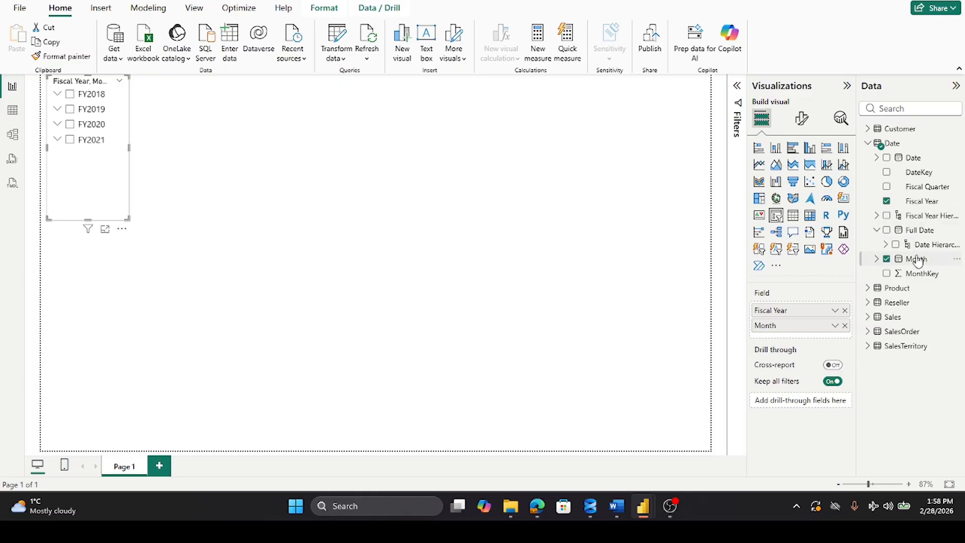
pyautogui.click(876, 229)
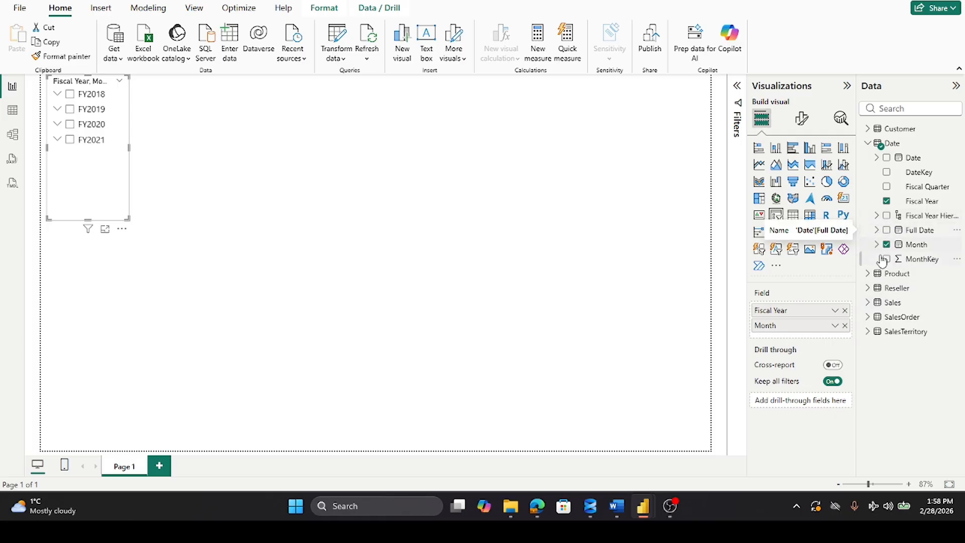
pyautogui.moveTo(922, 233); pyautogui.dragTo(830, 336)
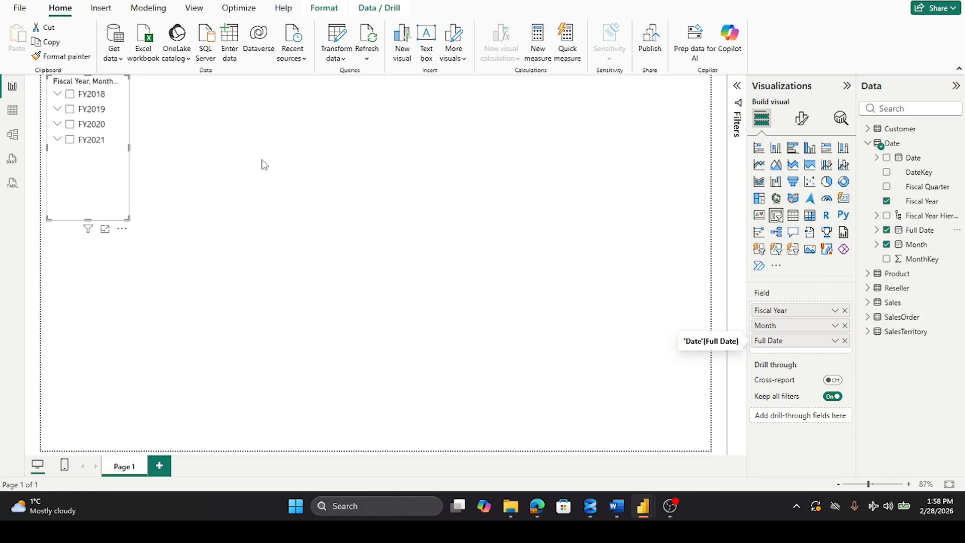
# Step: Check the slicer's month and day levels under FY2018 at a wider size, then collapse them and narrow the slicer again
pyautogui.click(58, 95)
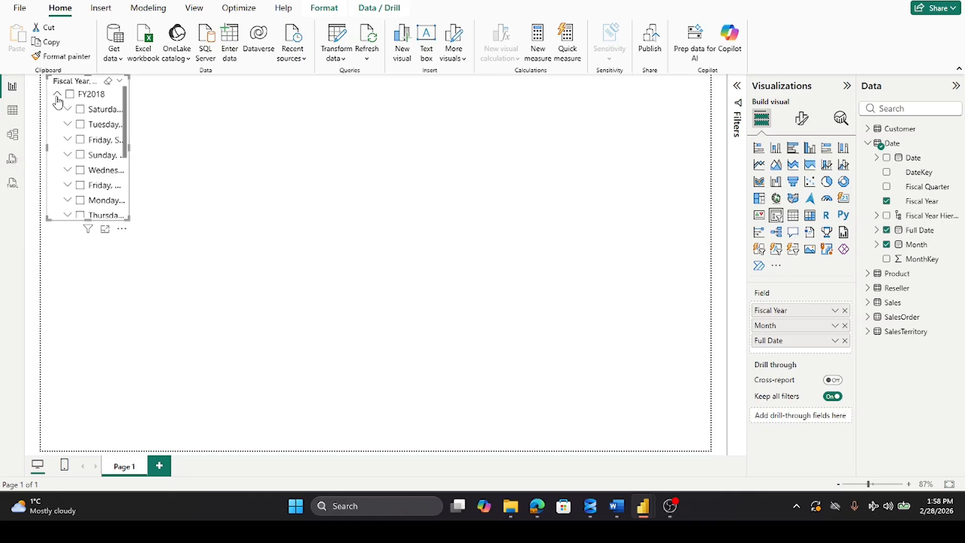
pyautogui.moveTo(132, 149); pyautogui.dragTo(221, 153)
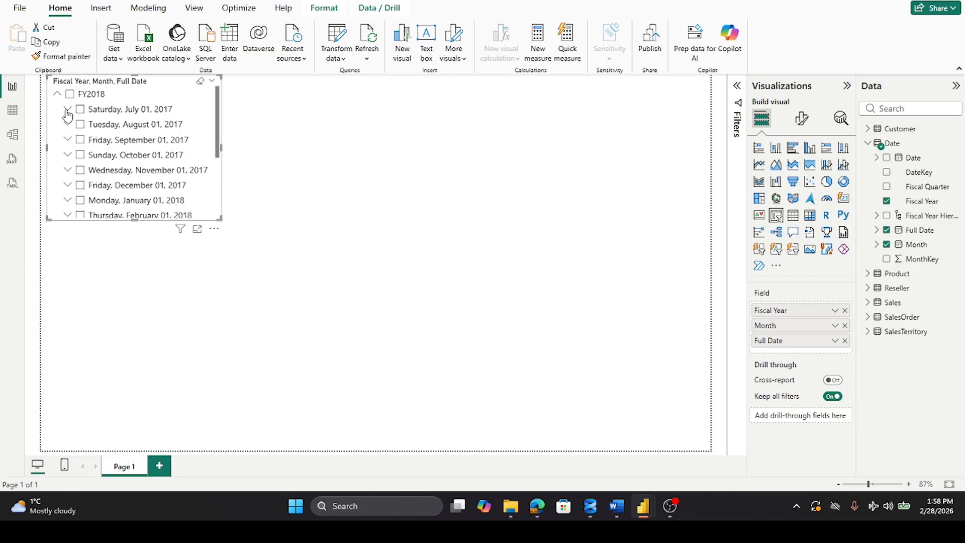
pyautogui.click(68, 110)
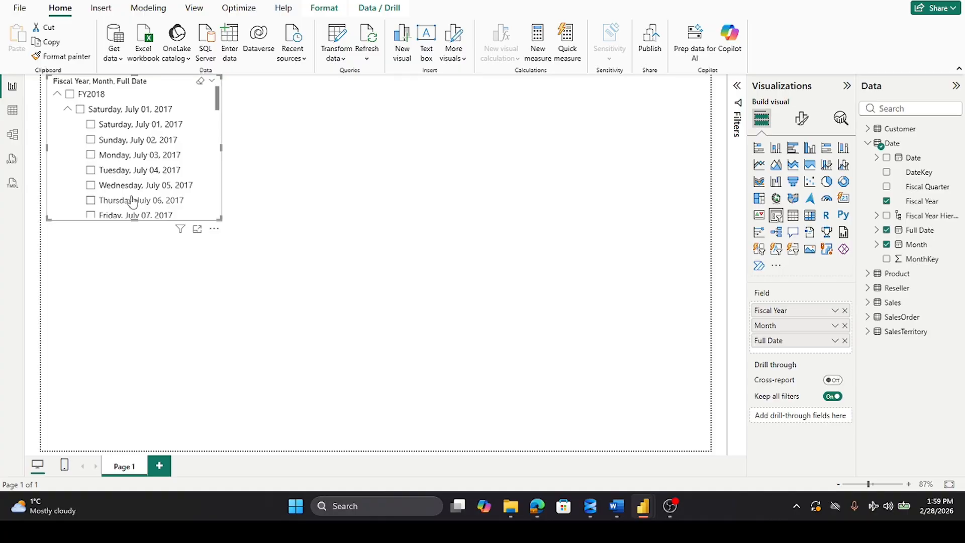
pyautogui.click(68, 111)
pyautogui.click(57, 95)
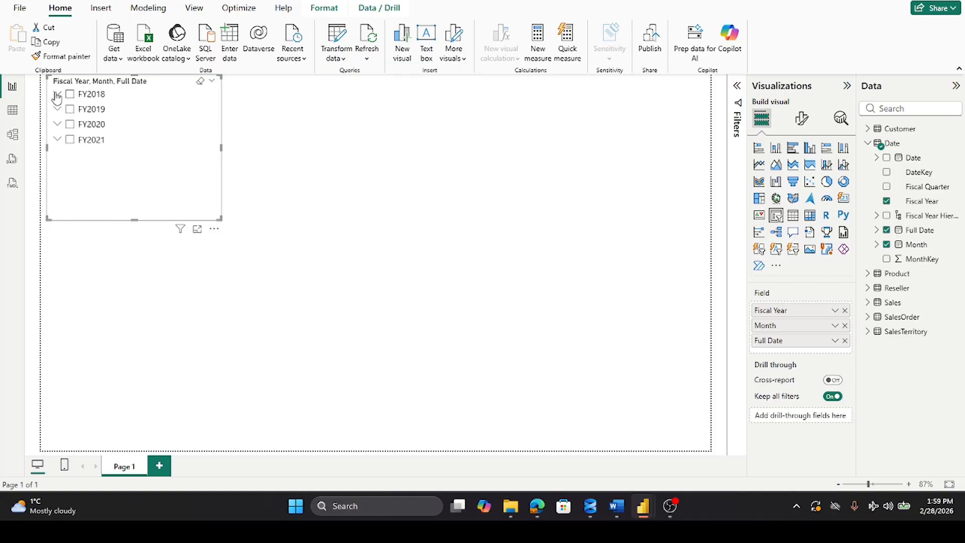
pyautogui.moveTo(221, 148); pyautogui.dragTo(134, 151)
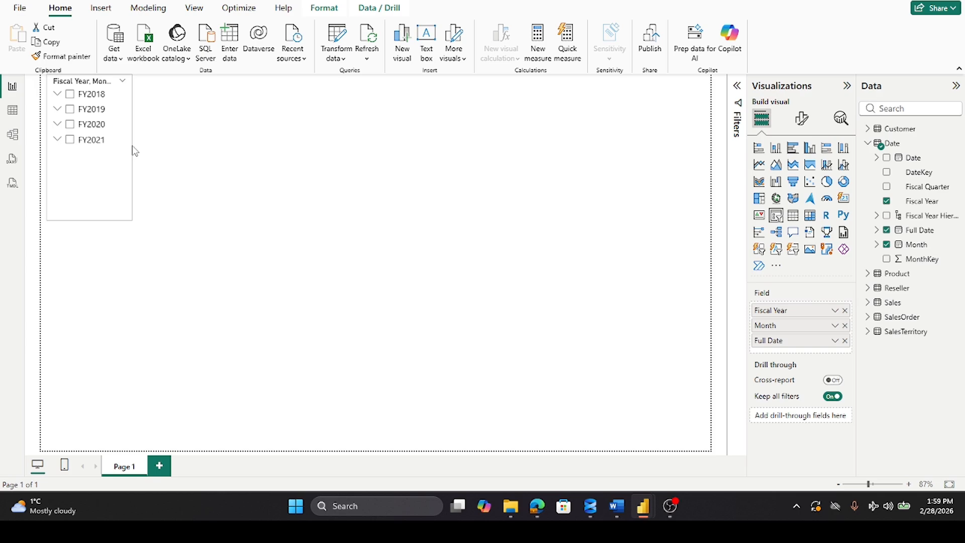
pyautogui.moveTo(134, 151); pyautogui.dragTo(134, 150)
# Step: Add a line chart directly beside the slicer and widen it to past the middle of the page
pyautogui.click(758, 165)
pyautogui.moveTo(155, 237); pyautogui.dragTo(201, 123)
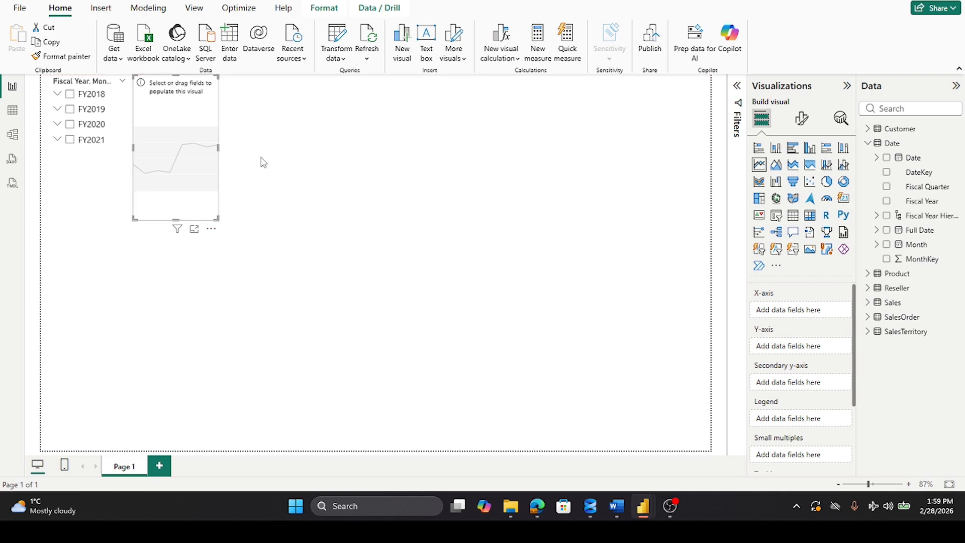
pyautogui.moveTo(218, 146); pyautogui.dragTo(433, 163)
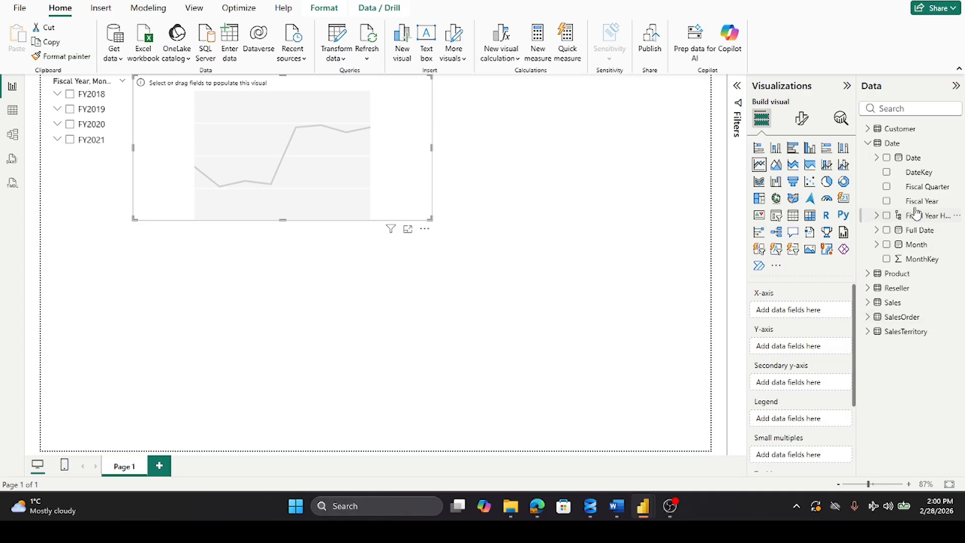
# Step: Set the line chart's X-axis to Fiscal Year followed by the Date hierarchy from the Date table
pyautogui.moveTo(892, 133)
pyautogui.moveTo(922, 206); pyautogui.dragTo(814, 315)
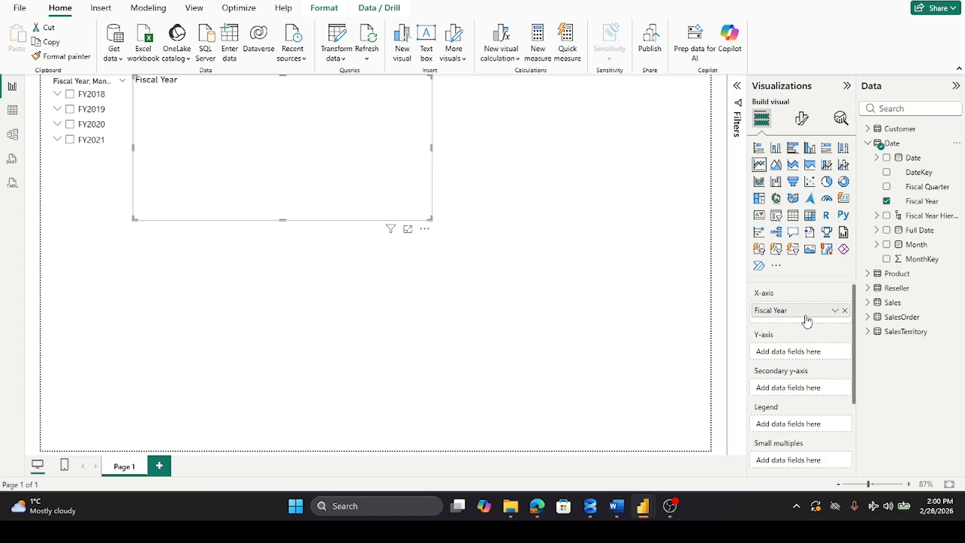
pyautogui.click(898, 145)
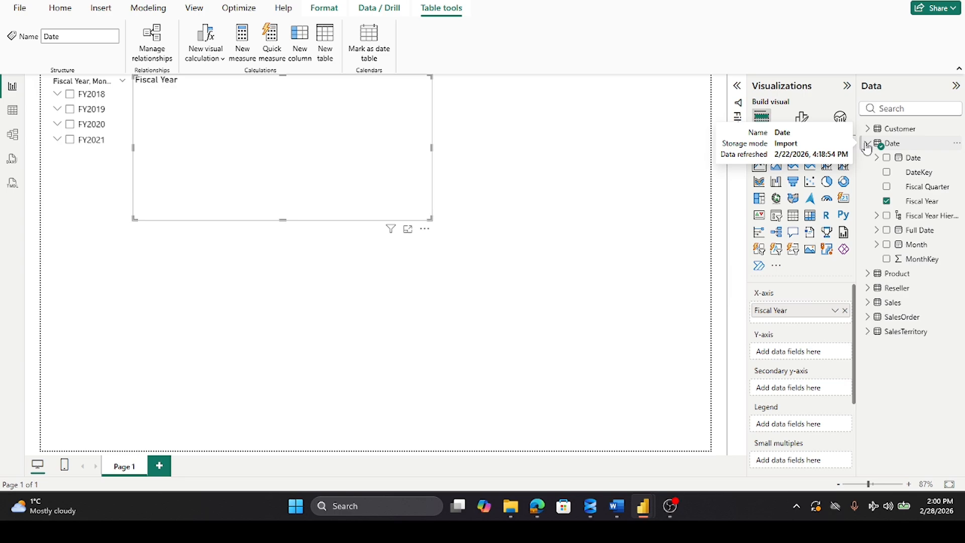
pyautogui.moveTo(910, 159); pyautogui.dragTo(816, 320)
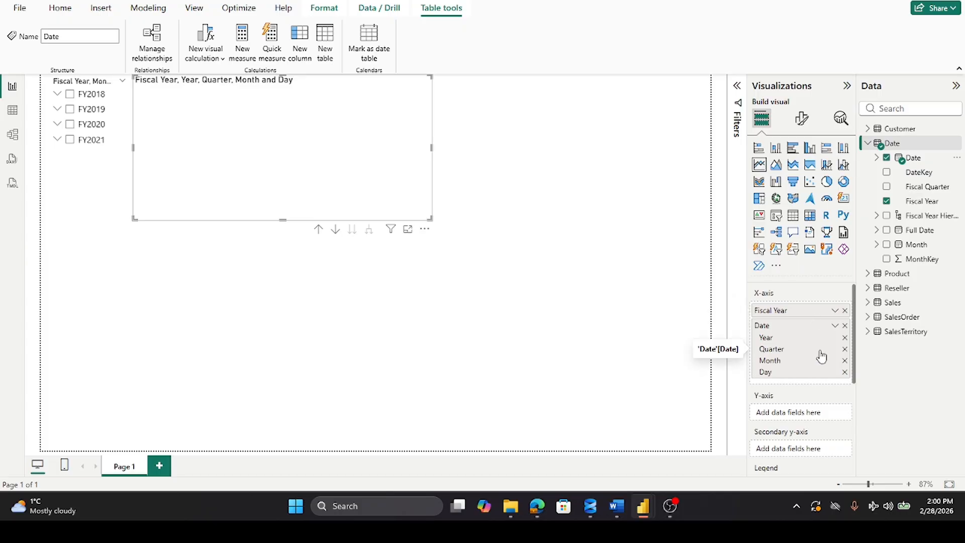
# Step: Remove Quarter from the line chart's X-axis, and plot Sales Amount and Sales Amount by Due Date on its Y-axis
pyautogui.click(845, 349)
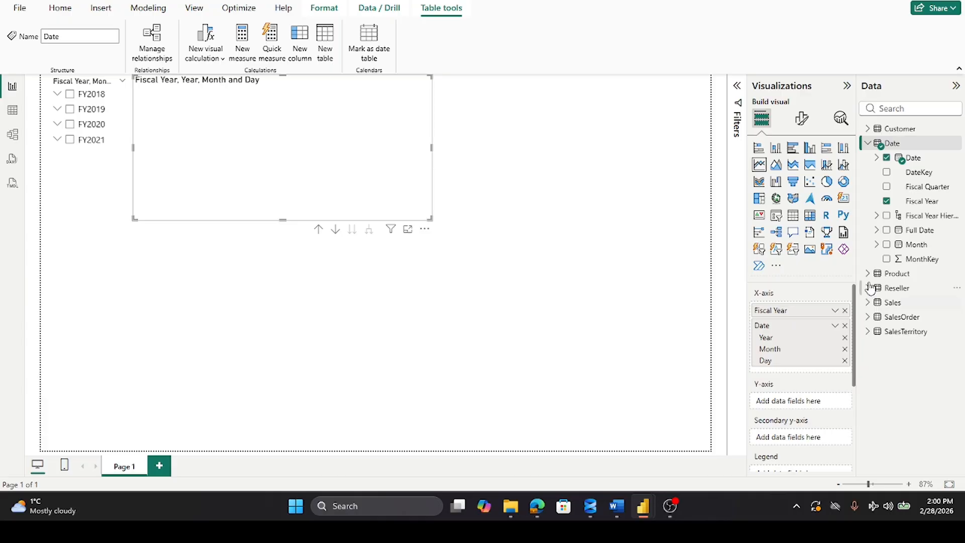
pyautogui.click(866, 144)
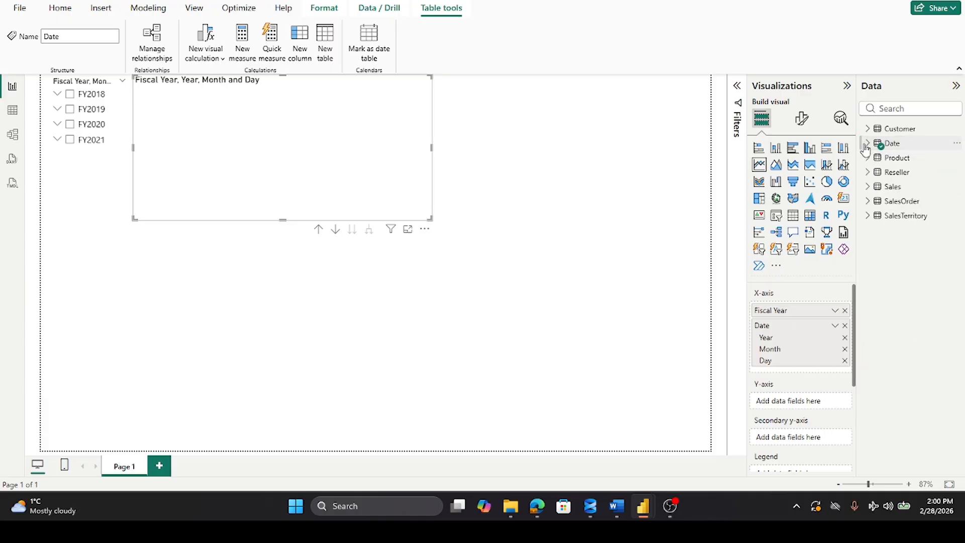
pyautogui.click(868, 189)
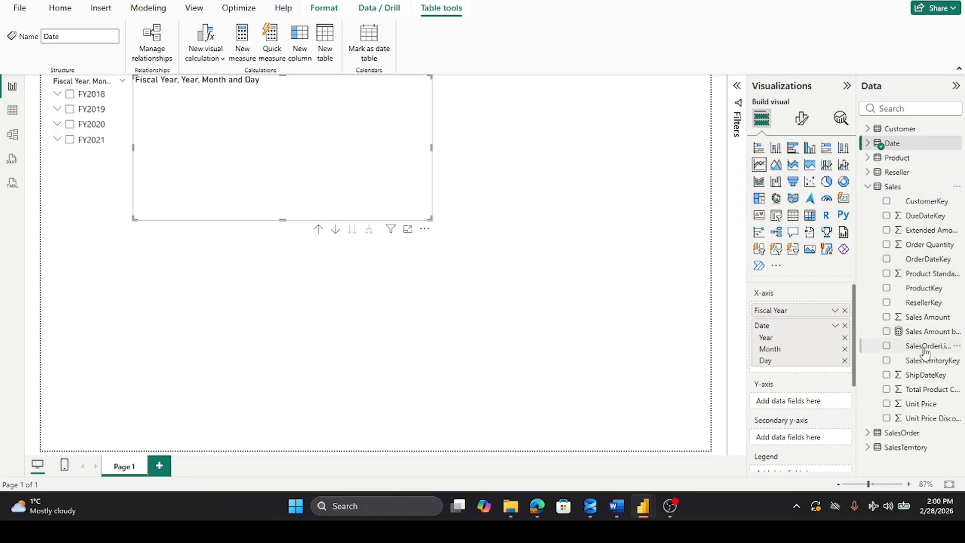
pyautogui.moveTo(927, 318); pyautogui.dragTo(821, 402)
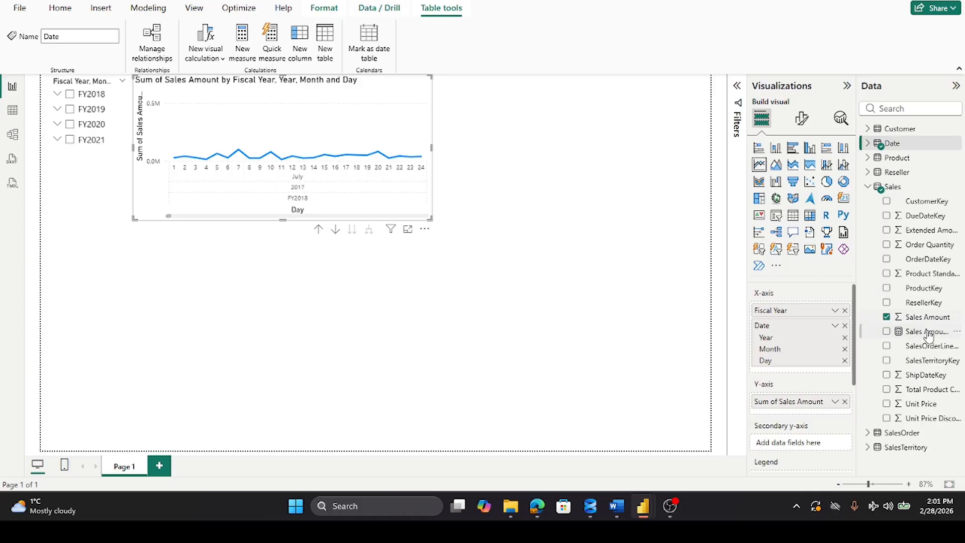
pyautogui.moveTo(927, 332); pyautogui.dragTo(835, 412)
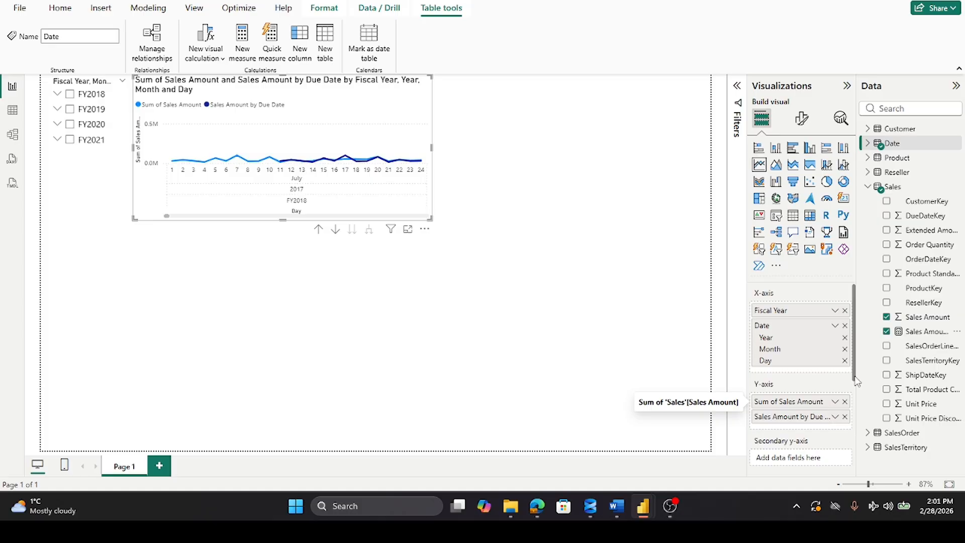
pyautogui.click(834, 326)
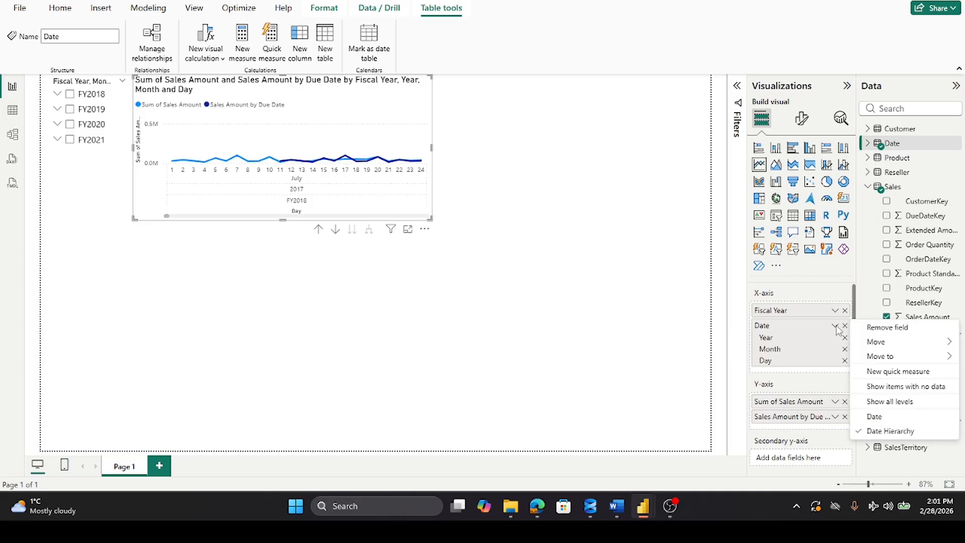
pyautogui.click(874, 416)
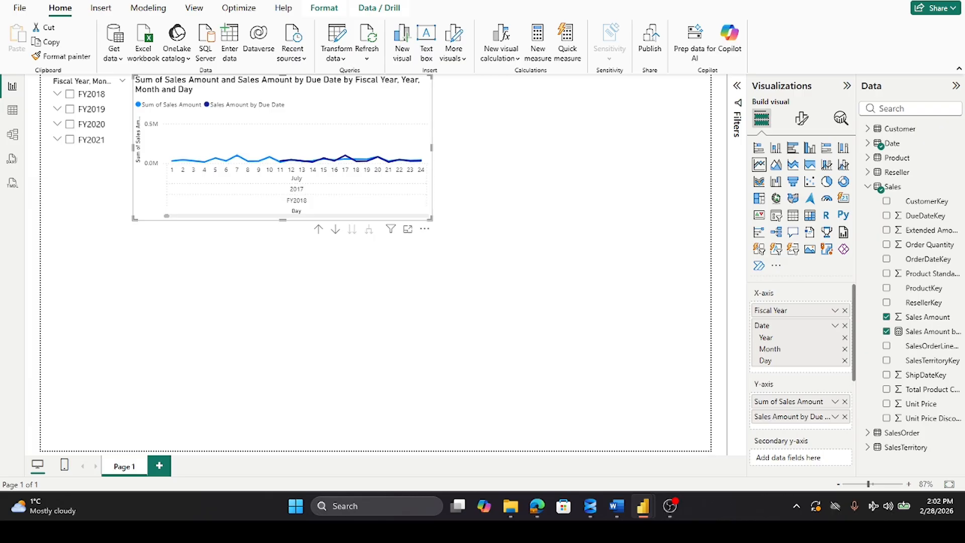
pyautogui.click(836, 418)
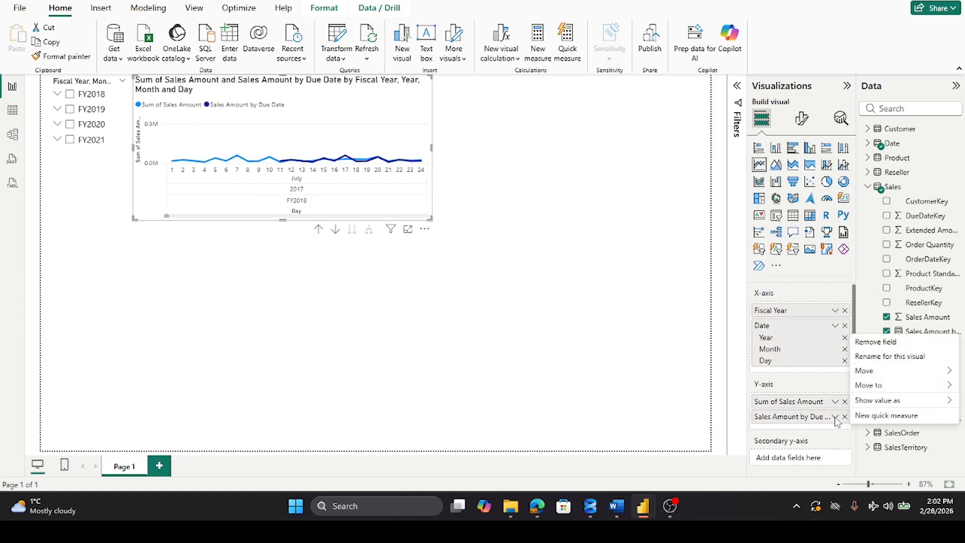
pyautogui.moveTo(872, 402)
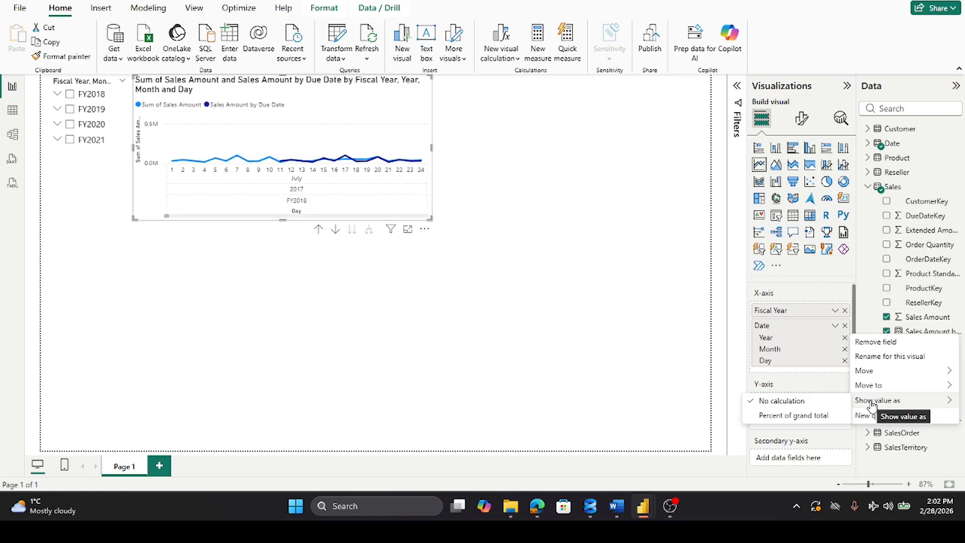
pyautogui.click(672, 388)
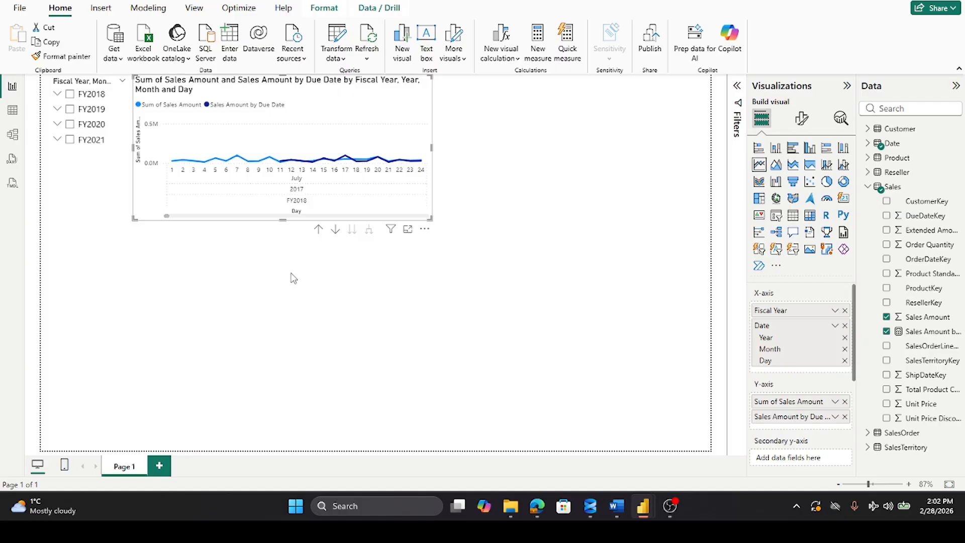
# Step: Reduce the line chart's height slightly, and remove Day, Year and Fiscal Year from its X-axis
pyautogui.moveTo(282, 218)
pyautogui.mouseDown()
pyautogui.moveTo(288, 271)
pyautogui.moveTo(296, 216)
pyautogui.mouseUp()
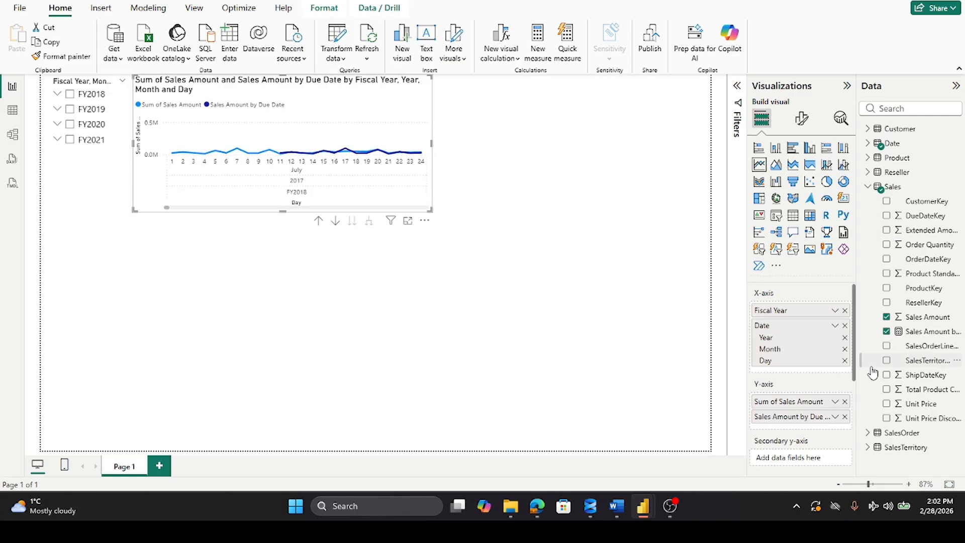
pyautogui.click(844, 361)
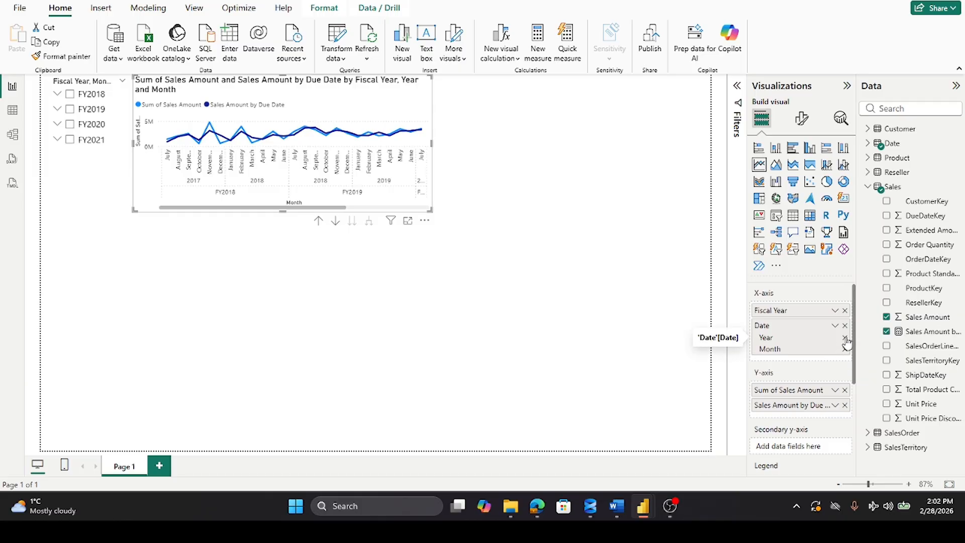
pyautogui.click(845, 337)
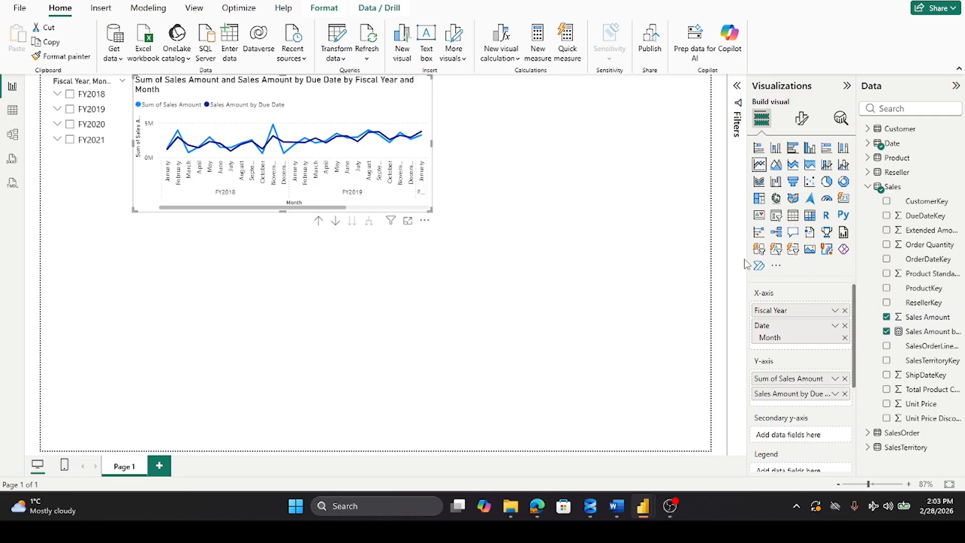
pyautogui.click(845, 310)
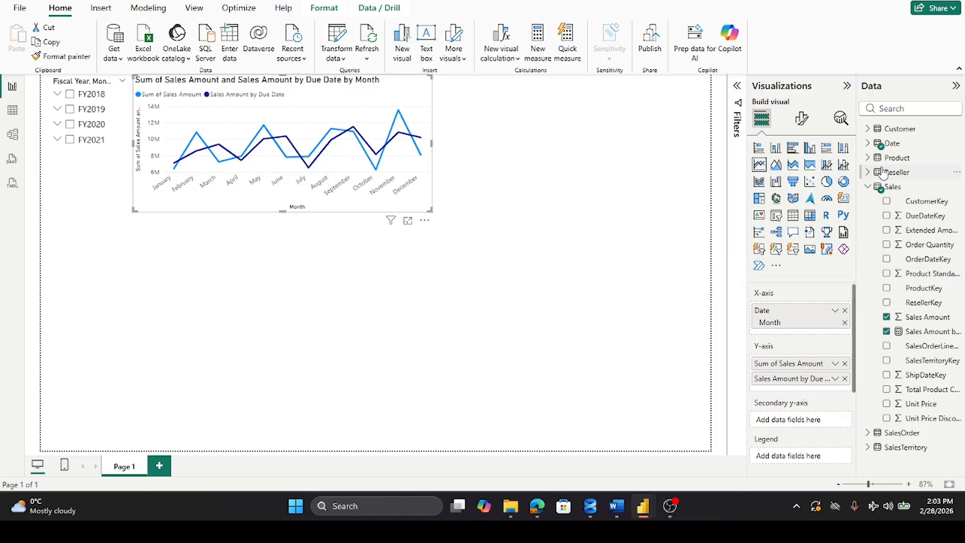
# Step: Replace Month on the line chart's X-axis with the Fiscal Year, Month and Date levels of the Fiscal Year Hierarchy
pyautogui.click(869, 189)
pyautogui.click(868, 143)
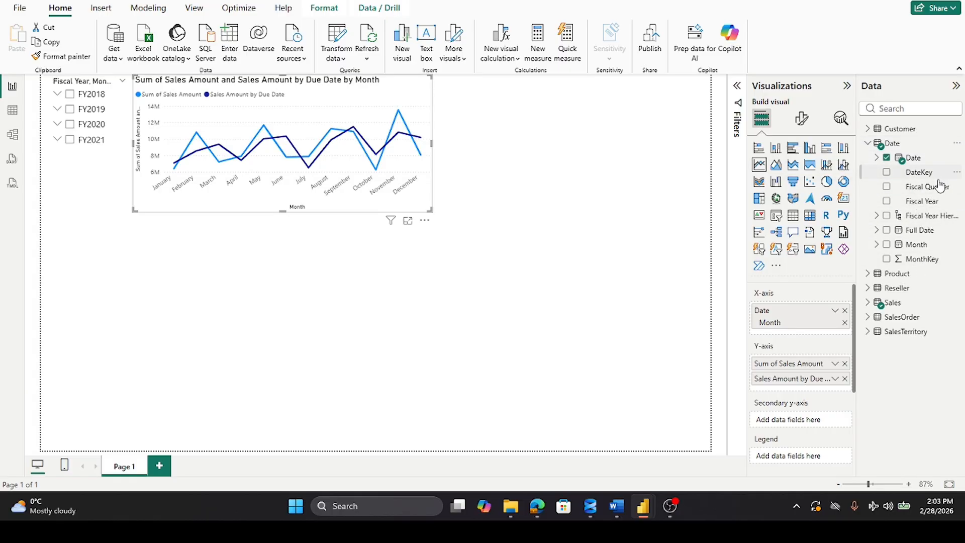
pyautogui.click(878, 217)
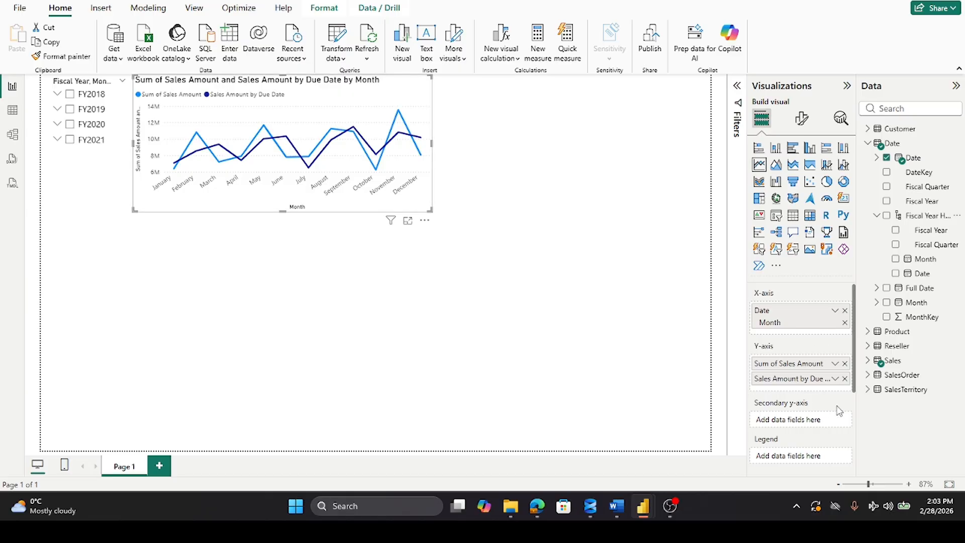
pyautogui.click(844, 322)
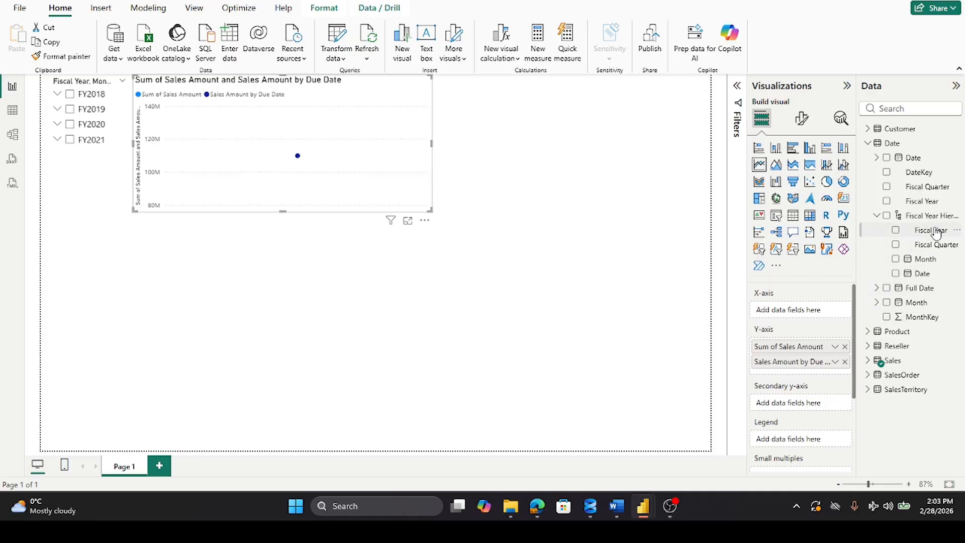
pyautogui.moveTo(935, 230); pyautogui.dragTo(830, 313)
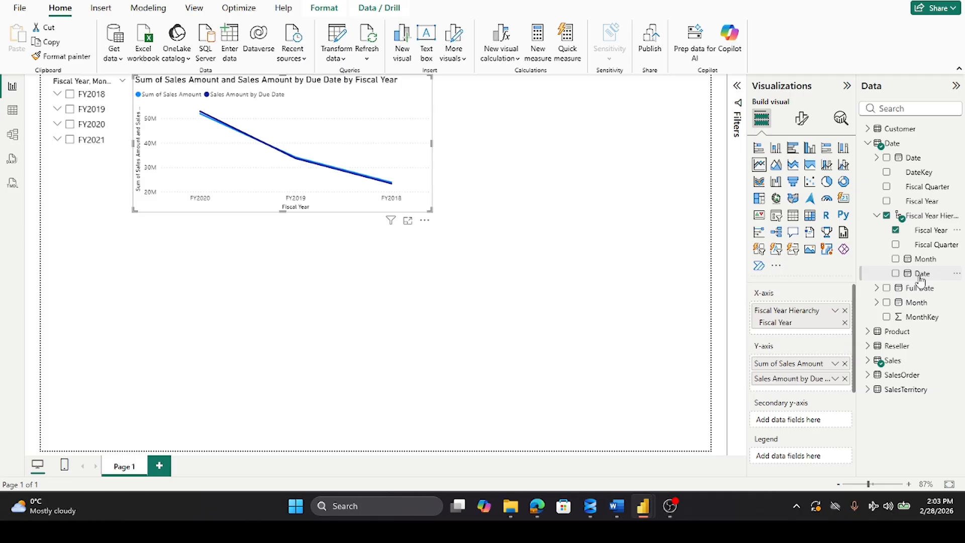
pyautogui.moveTo(917, 260); pyautogui.dragTo(834, 332)
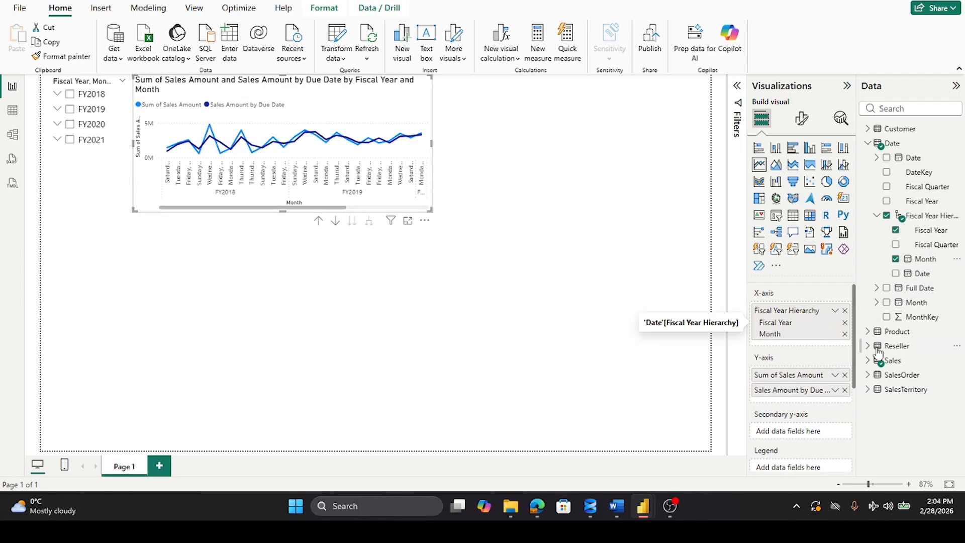
pyautogui.moveTo(920, 274); pyautogui.dragTo(833, 345)
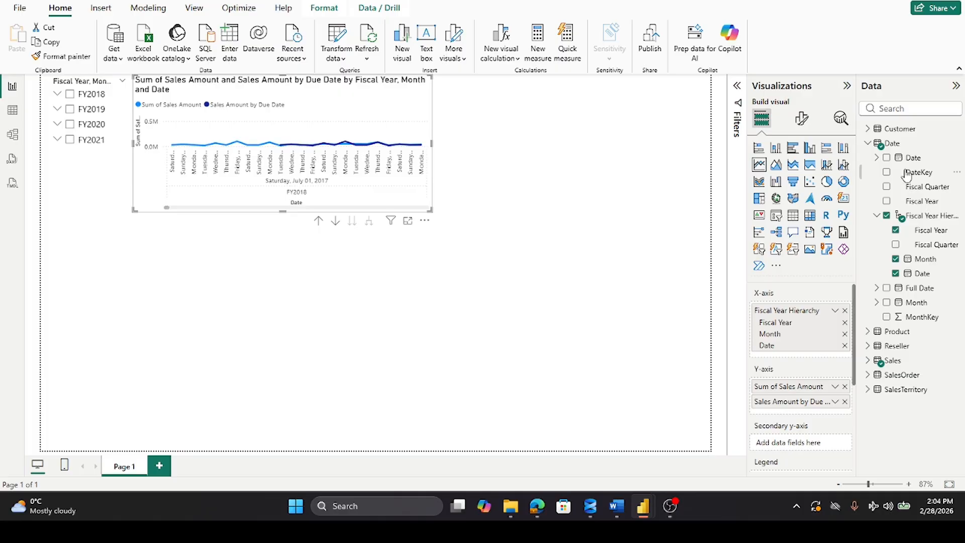
# Step: Filter the report to FY2019 with the slicer, expand that year's months, and make the line chart slightly narrower and taller
pyautogui.click(70, 110)
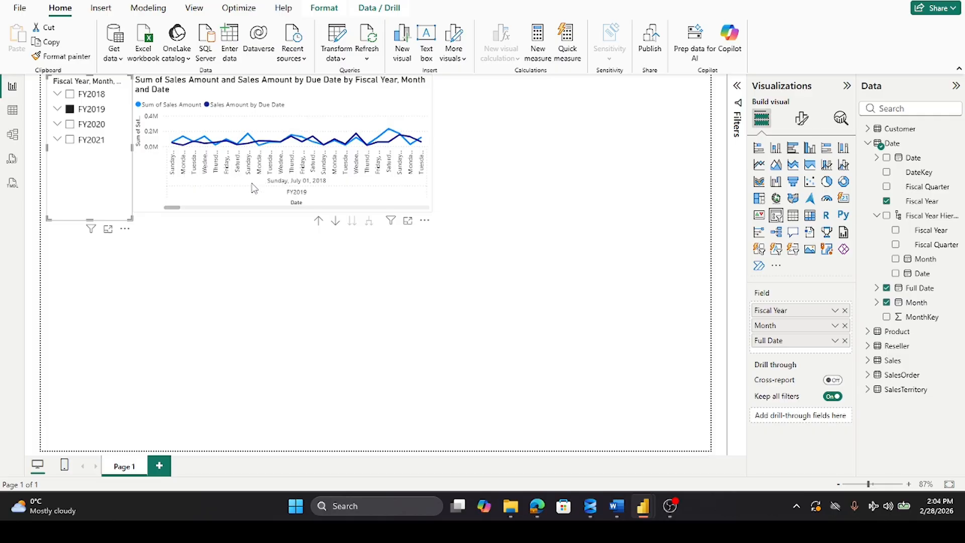
pyautogui.click(58, 110)
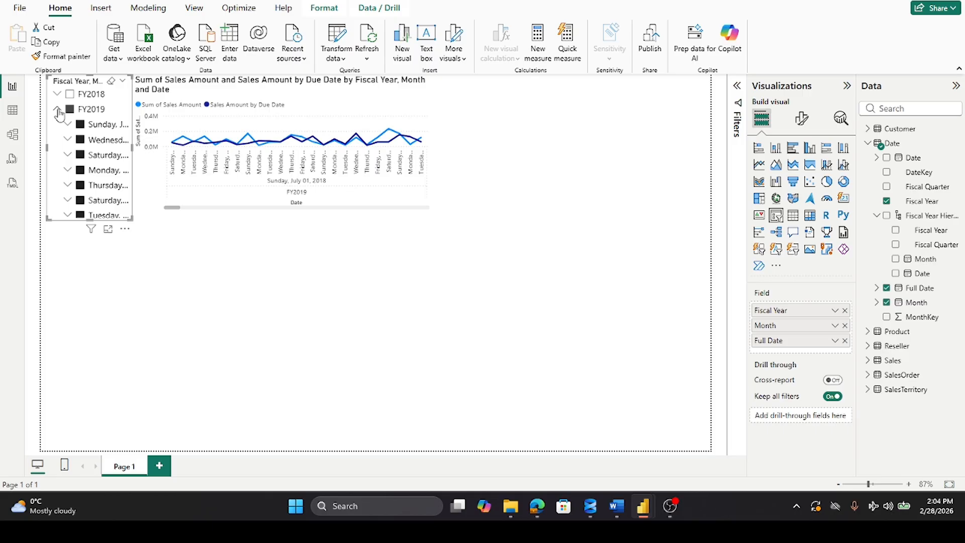
pyautogui.click(430, 144)
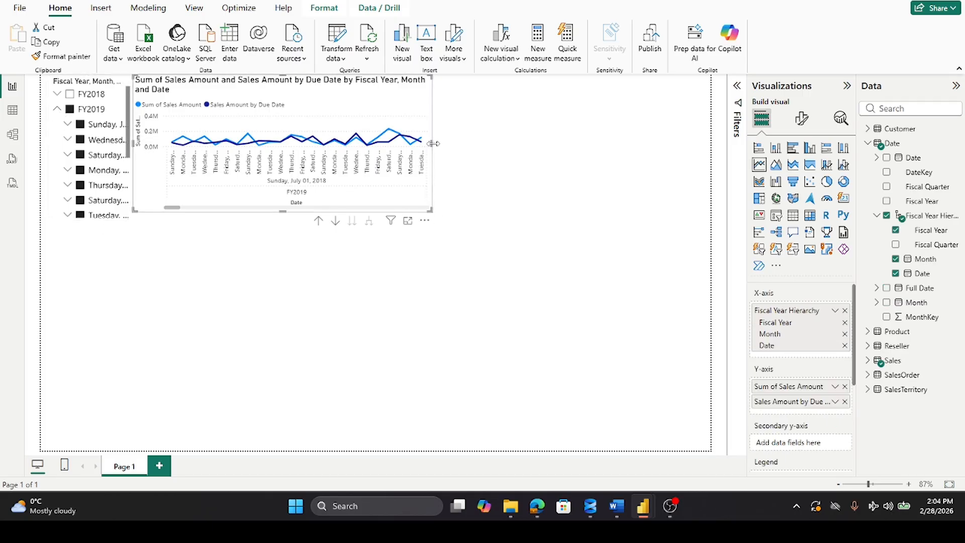
pyautogui.moveTo(430, 146); pyautogui.dragTo(410, 150)
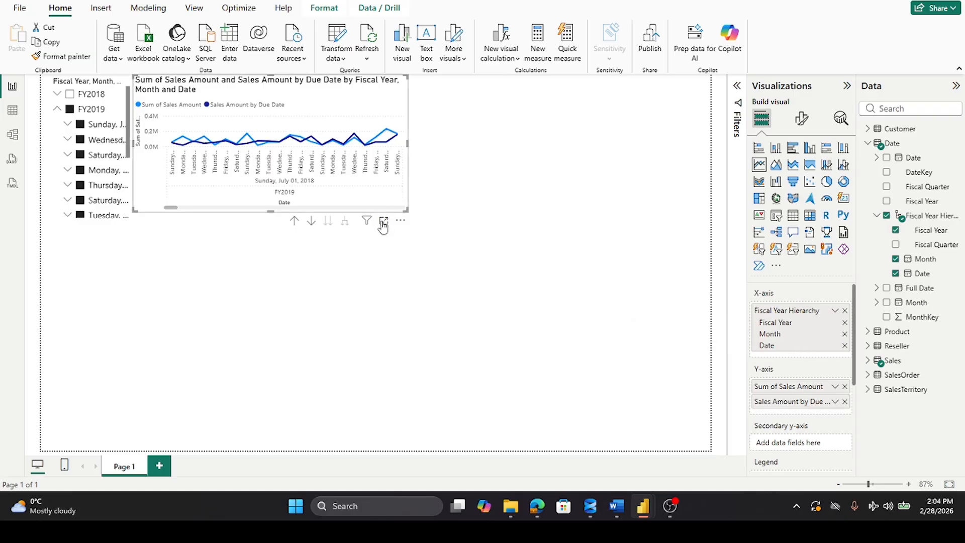
pyautogui.moveTo(270, 210)
pyautogui.mouseDown()
pyautogui.moveTo(264, 294)
pyautogui.moveTo(285, 218)
pyautogui.mouseUp()
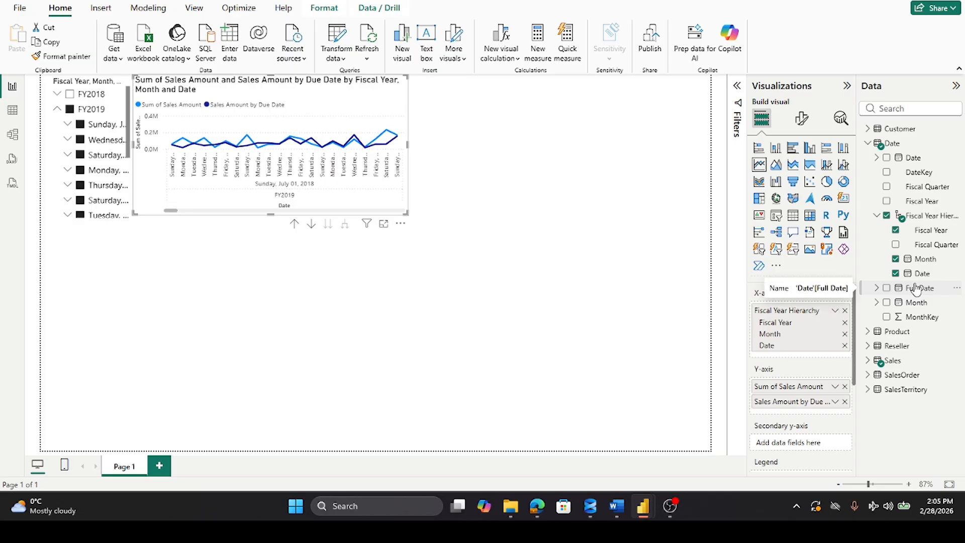
# Step: Remove the Month level from the line chart's X-axis, and enlarge the chart in height and width
pyautogui.click(896, 259)
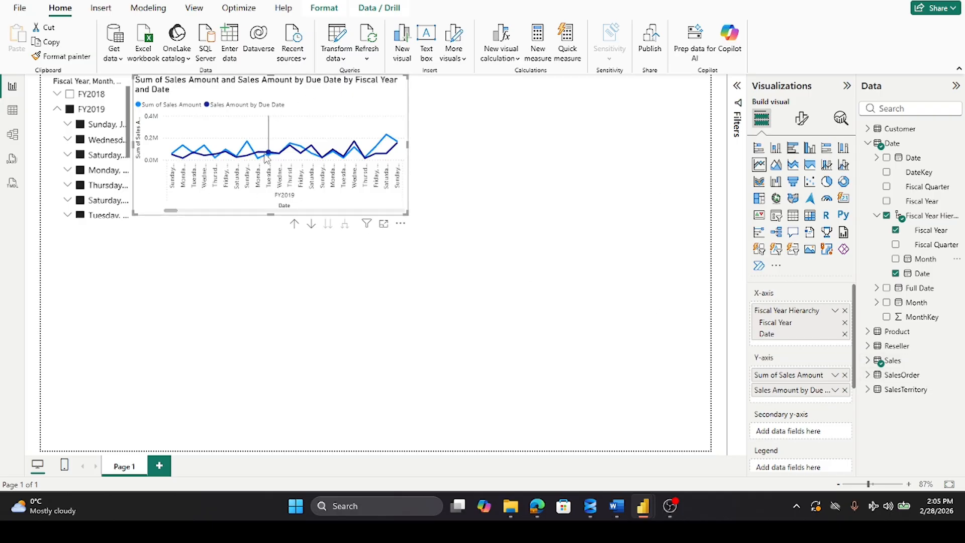
pyautogui.moveTo(272, 215); pyautogui.dragTo(278, 273)
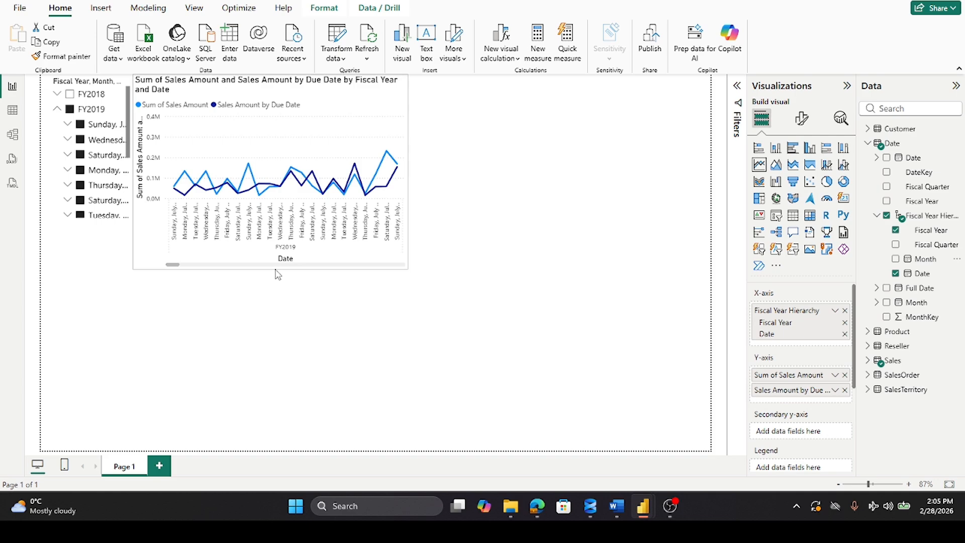
pyautogui.moveTo(278, 274); pyautogui.dragTo(280, 247)
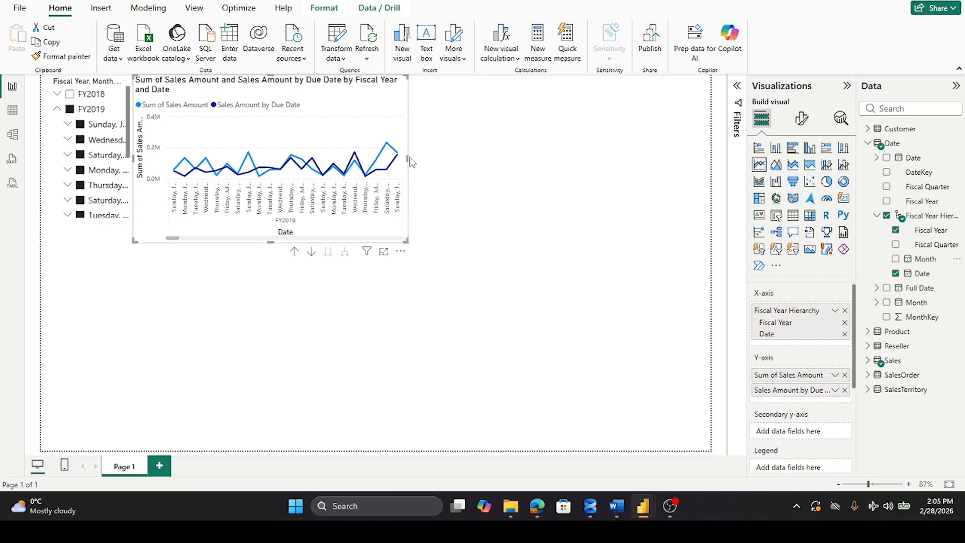
pyautogui.moveTo(405, 159); pyautogui.dragTo(446, 181)
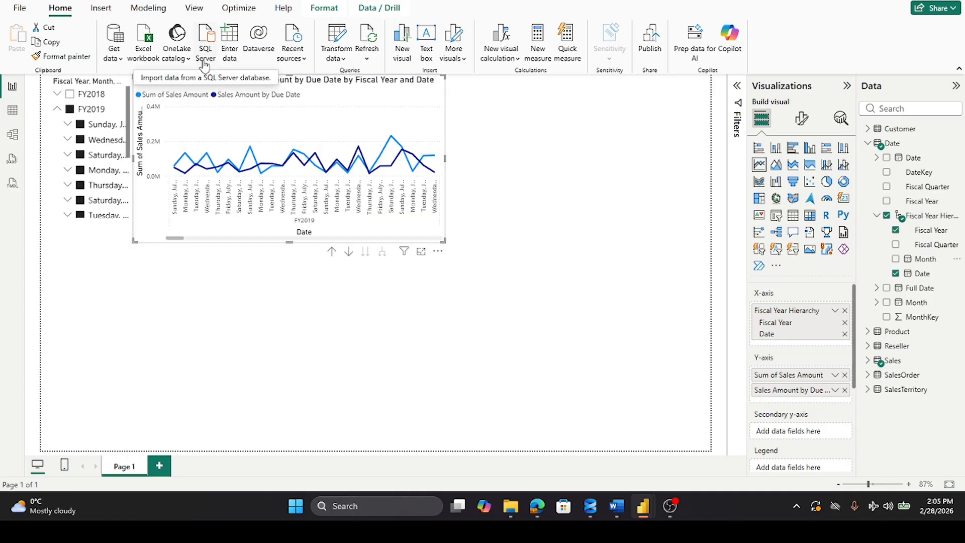
# Step: Clear and reselect FY2019 in the slicer to compare the chart, and widen the slicer until the full month dates fit
pyautogui.click(70, 109)
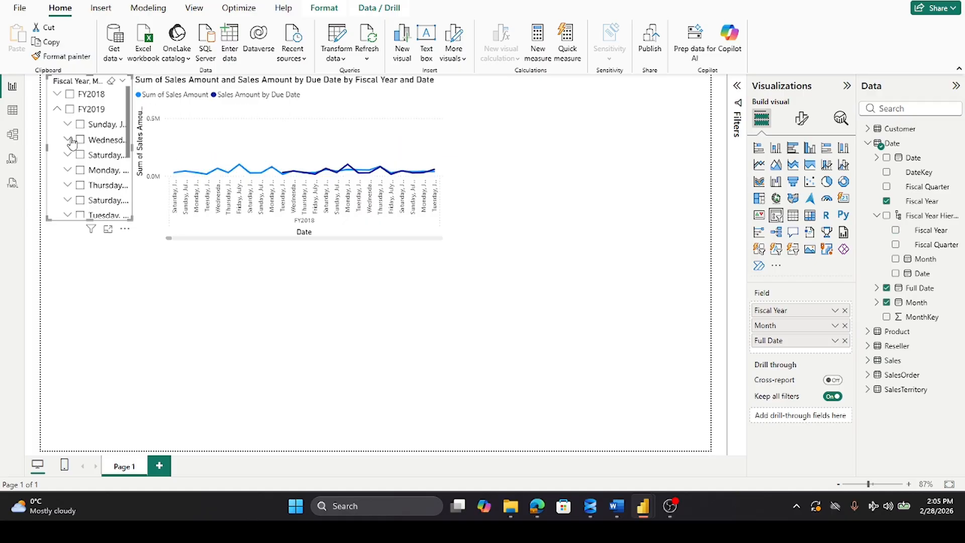
pyautogui.click(70, 111)
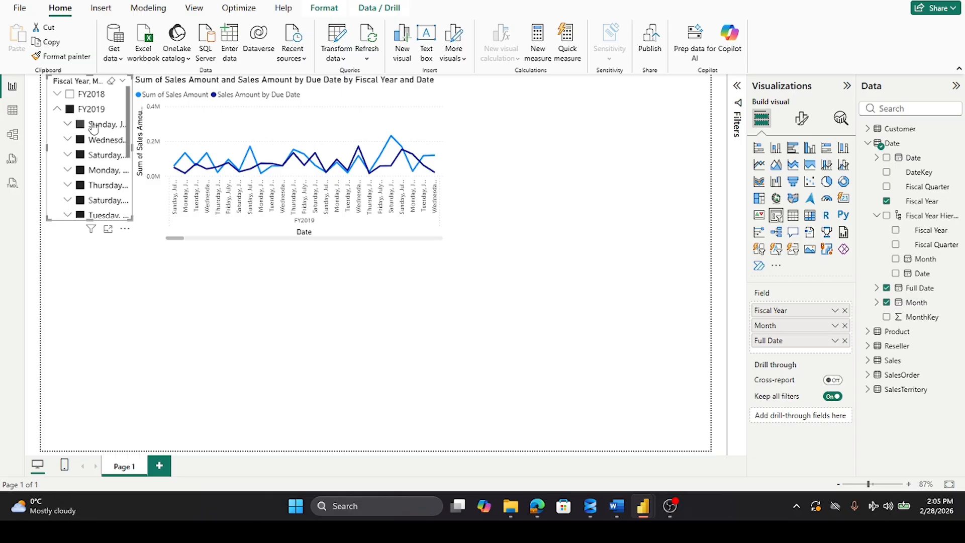
pyautogui.moveTo(130, 145); pyautogui.dragTo(265, 151)
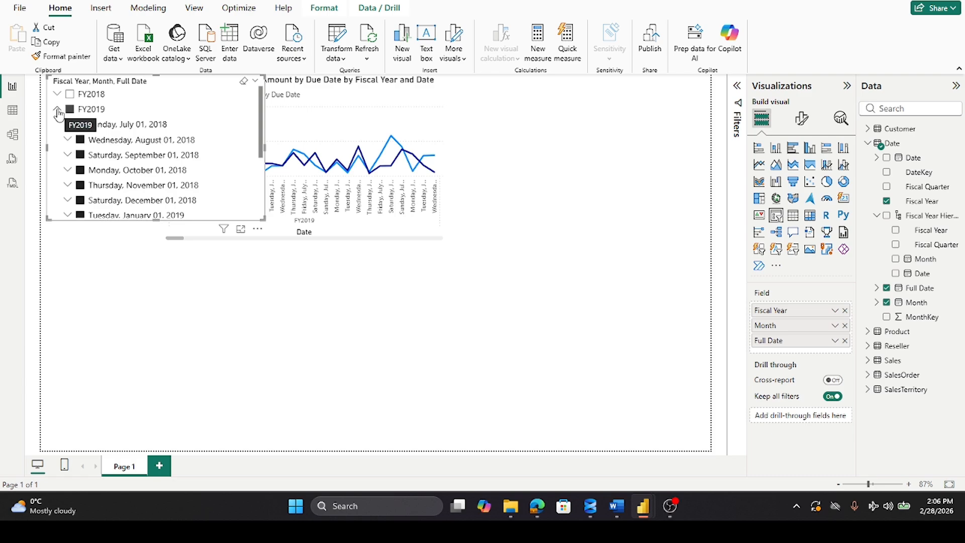
# Step: Deselect every FY2019 month in the date slicer except Friday, February 01, 2019
pyautogui.click(80, 124)
pyautogui.click(80, 139)
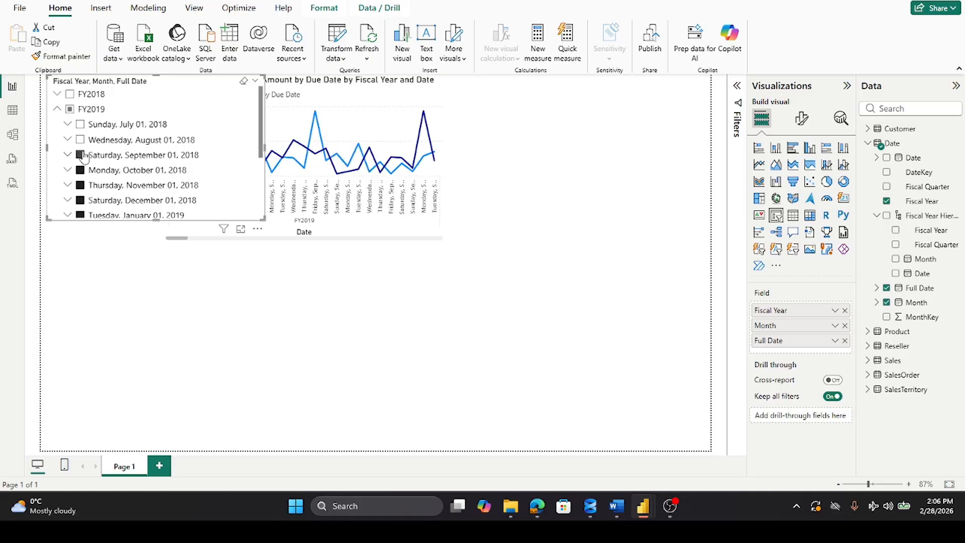
pyautogui.click(80, 155)
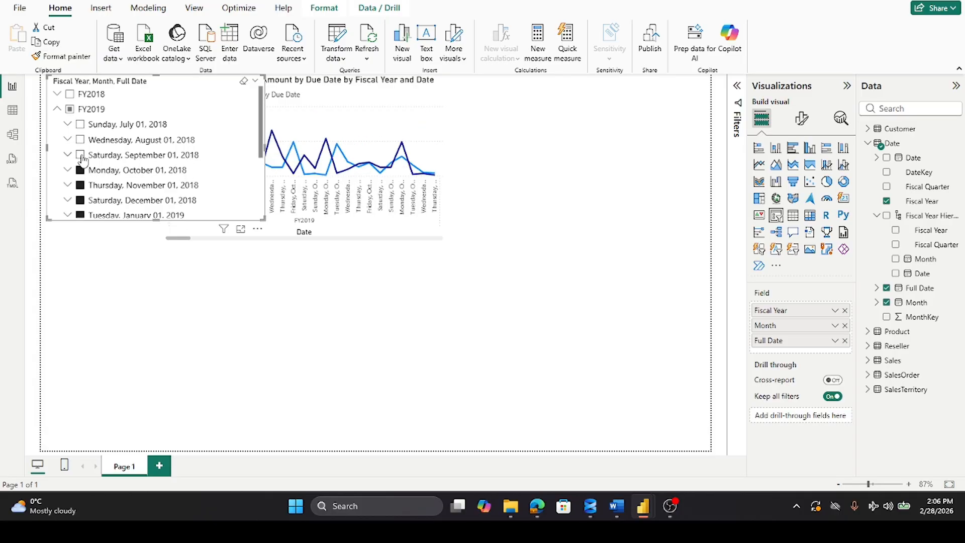
pyautogui.click(81, 171)
pyautogui.click(80, 186)
pyautogui.click(80, 200)
pyautogui.scroll(-2, 122, 171)
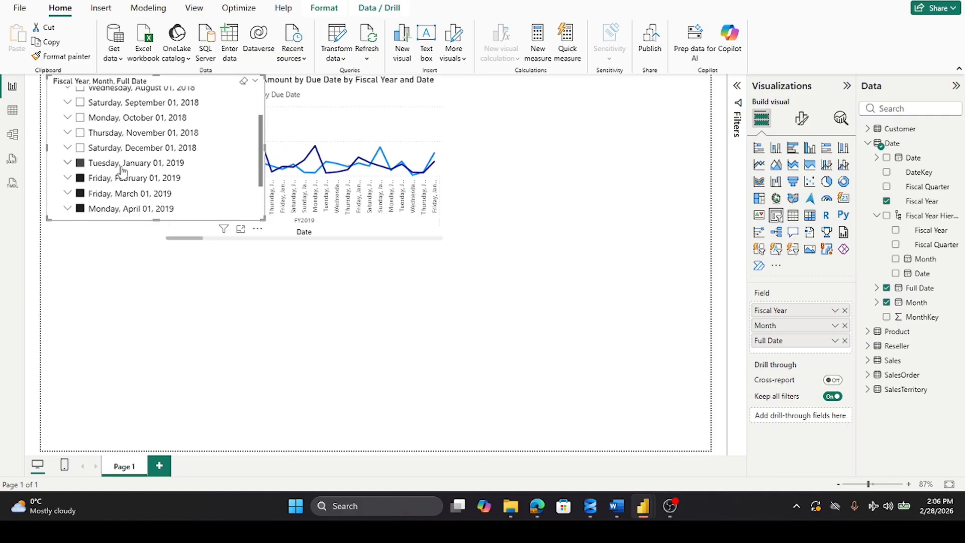
pyautogui.click(80, 162)
pyautogui.click(80, 194)
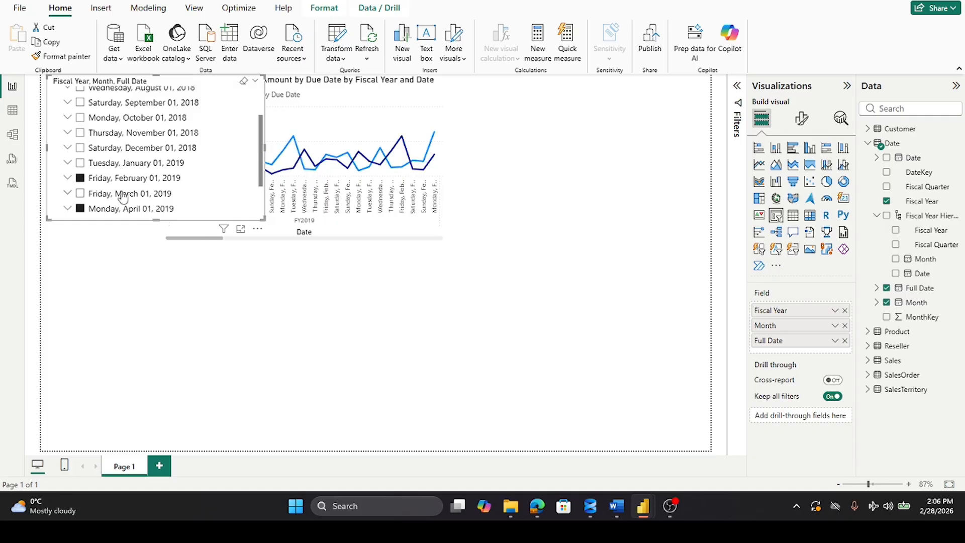
pyautogui.scroll(-3, 120, 194)
pyautogui.click(80, 149)
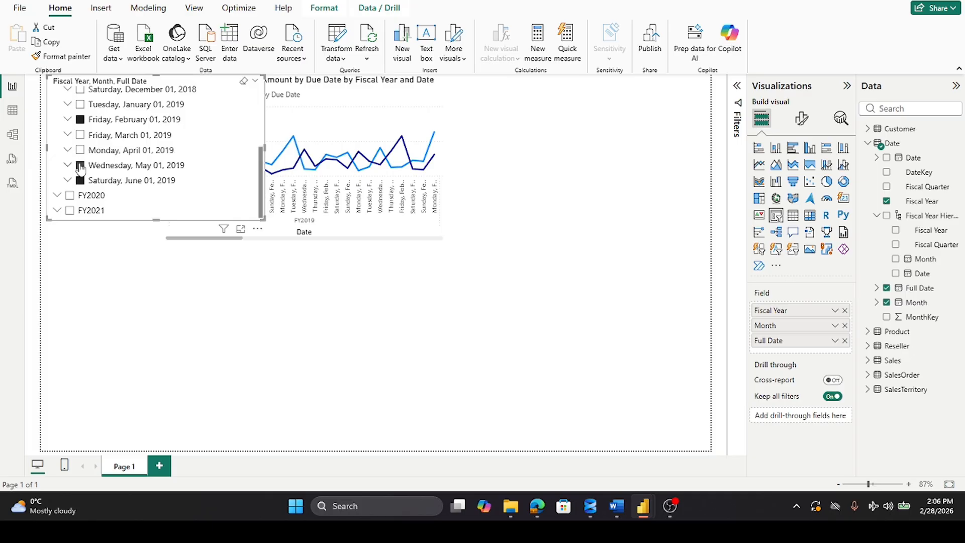
pyautogui.click(80, 165)
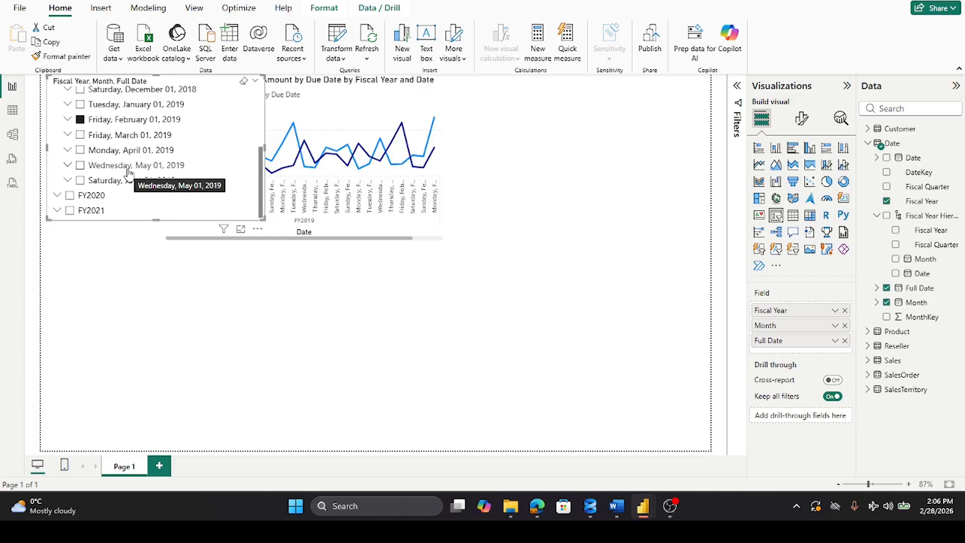
pyautogui.scroll(3, 129, 172)
pyautogui.scroll(3, 129, 172)
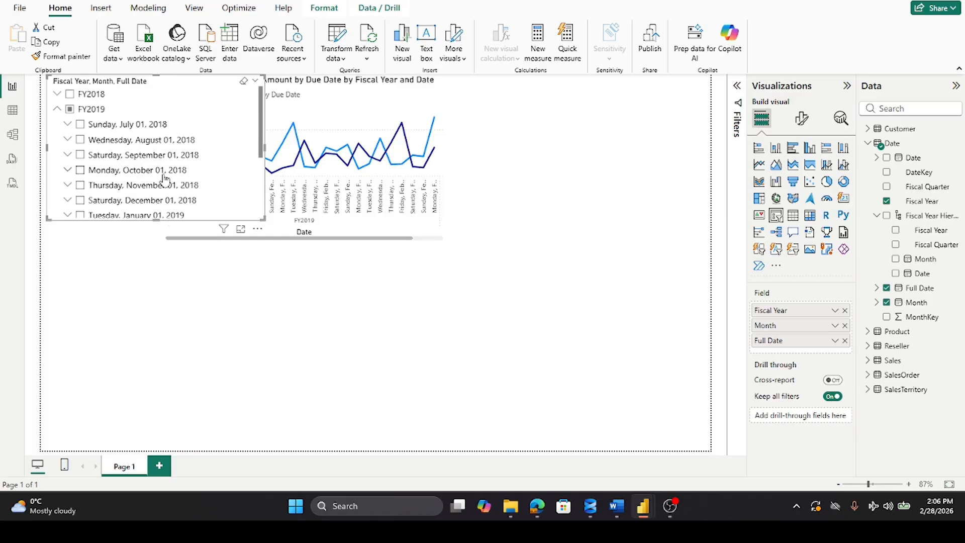
# Step: Make the date slicer narrower and slightly taller, and place the line chart directly beside it without overlap
pyautogui.moveTo(266, 147); pyautogui.dragTo(148, 150)
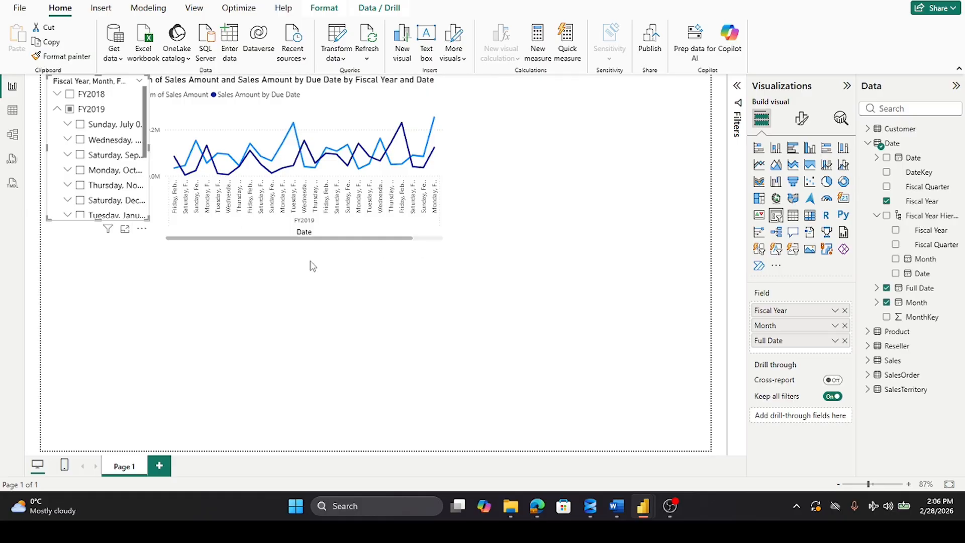
pyautogui.moveTo(266, 222); pyautogui.dragTo(357, 207)
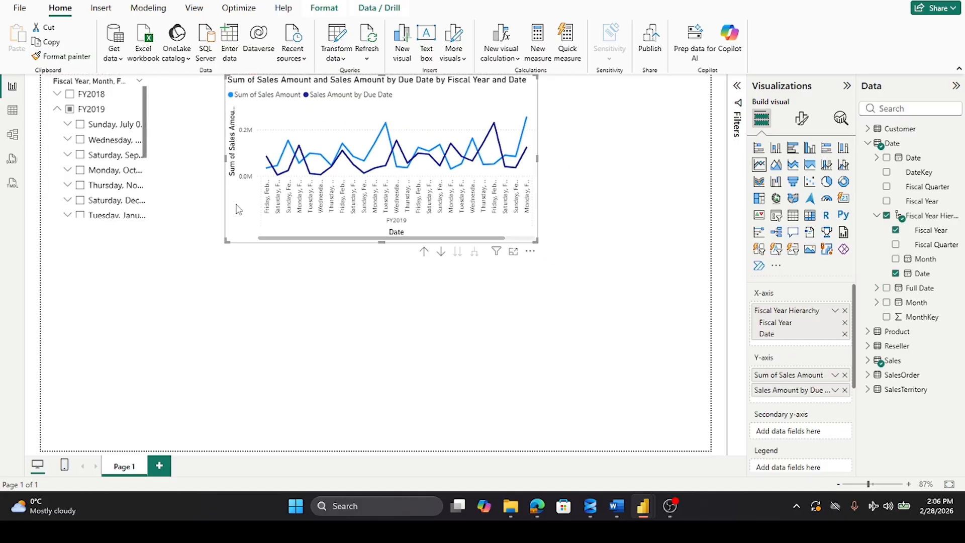
pyautogui.click(150, 207)
pyautogui.moveTo(147, 147); pyautogui.dragTo(203, 153)
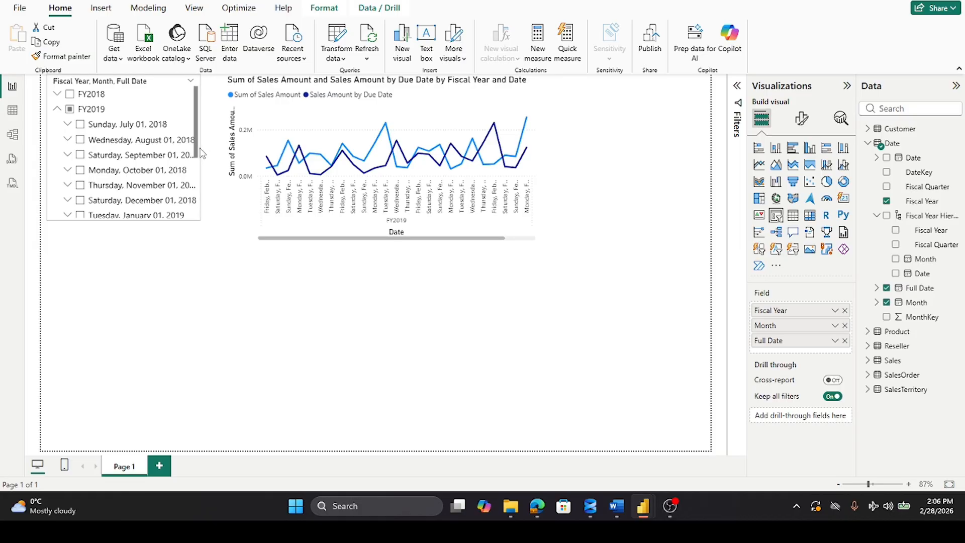
pyautogui.moveTo(122, 220); pyautogui.dragTo(126, 244)
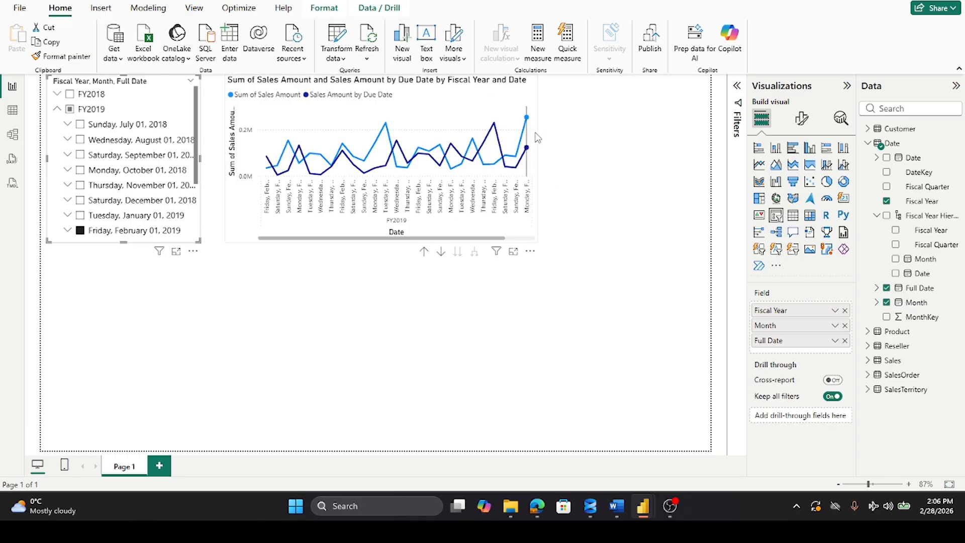
pyautogui.moveTo(534, 136); pyautogui.dragTo(516, 132)
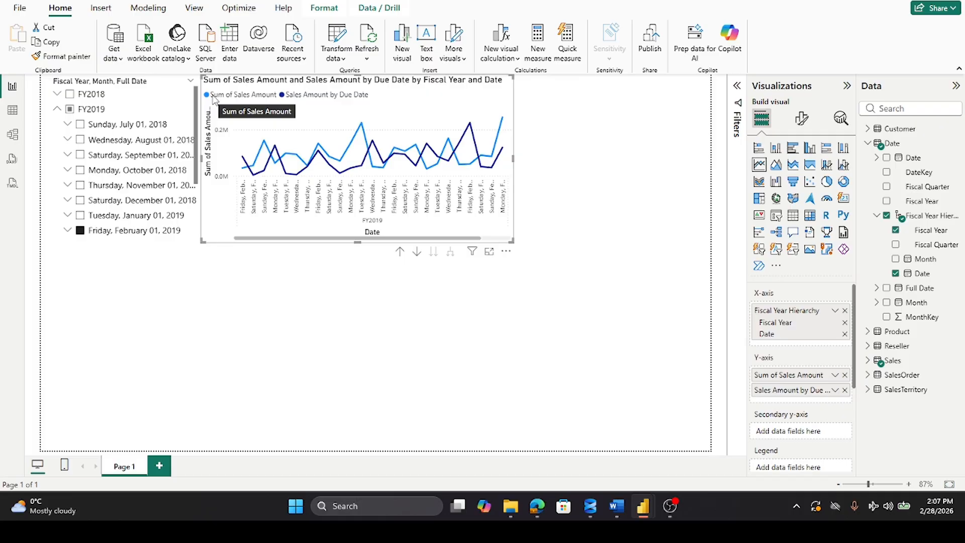
# Step: Check the February 2019 entry in the slicer and examine the daily sales points on the line chart
pyautogui.scroll(-3, 136, 213)
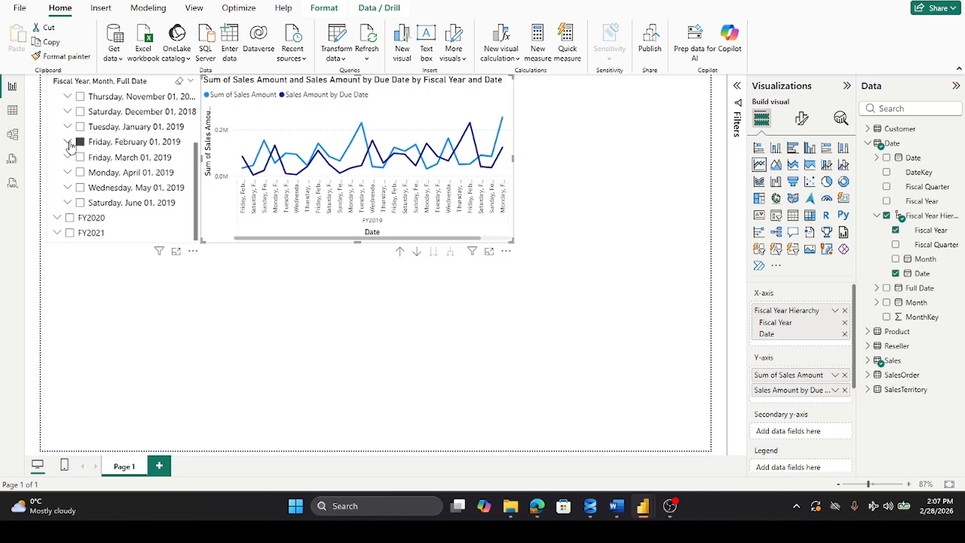
pyautogui.click(69, 143)
pyautogui.click(69, 143)
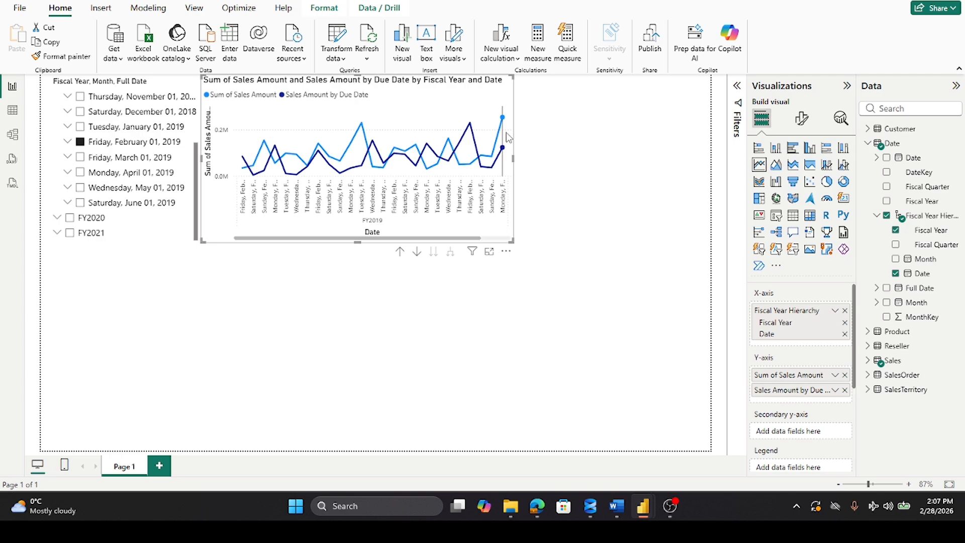
pyautogui.moveTo(509, 136)
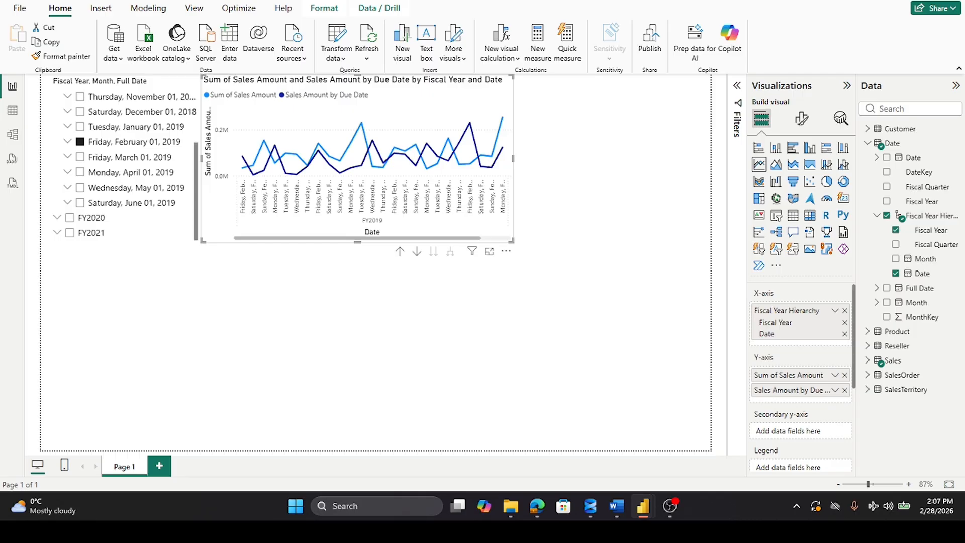
# Step: Add a second report page and insert a text box spanning the page's full width and most of its height
pyautogui.hotkey('alt', 'Tab')
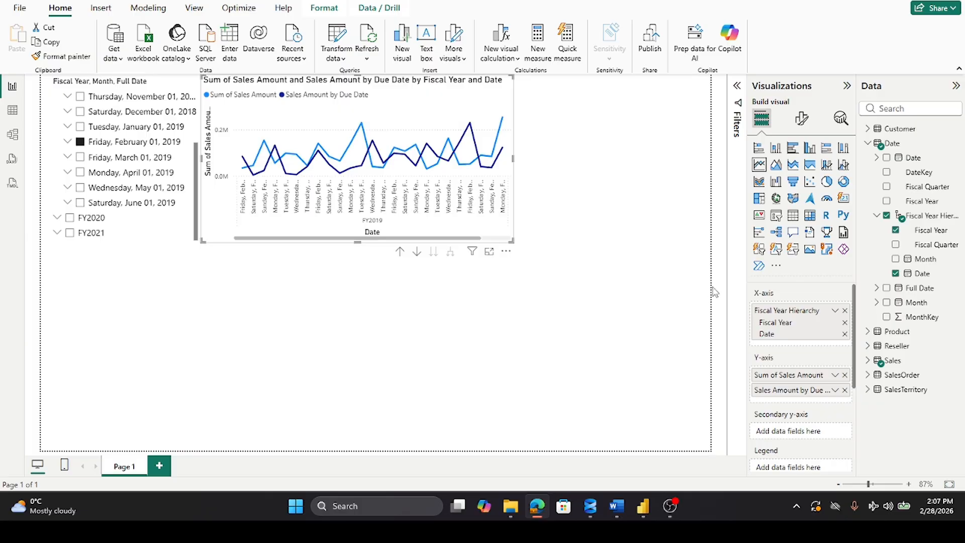
pyautogui.moveTo(597, 494)
pyautogui.click(160, 467)
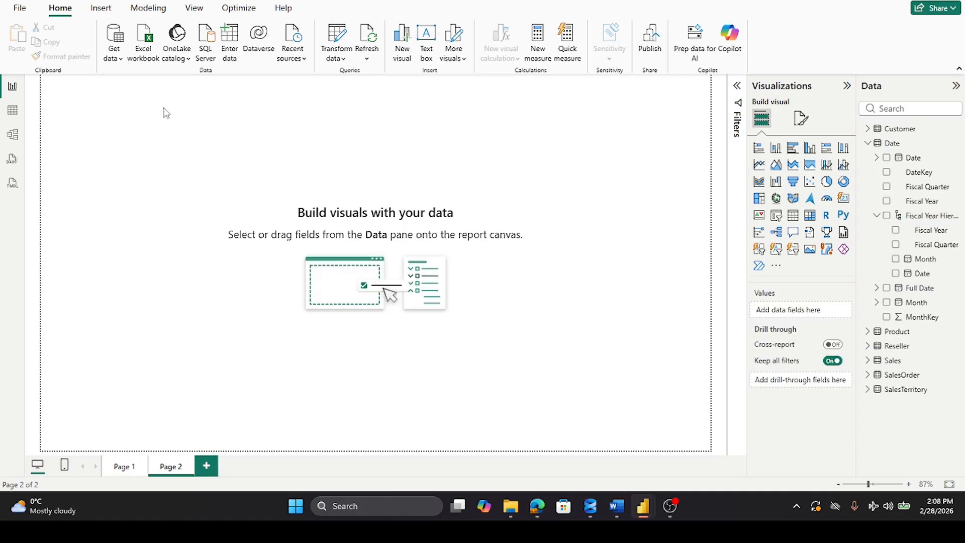
pyautogui.click(92, 10)
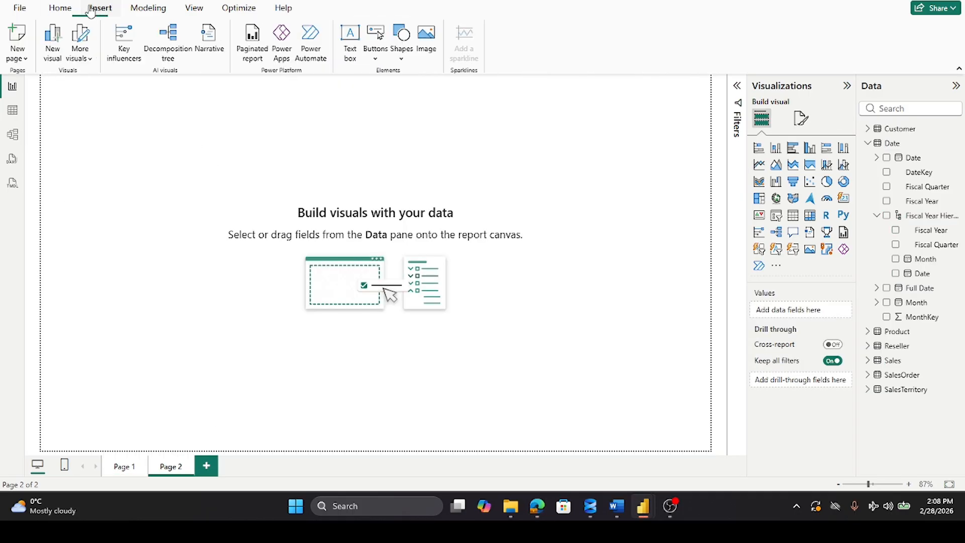
pyautogui.click(350, 40)
pyautogui.moveTo(193, 149); pyautogui.dragTo(710, 180)
pyautogui.moveTo(379, 220); pyautogui.dragTo(386, 382)
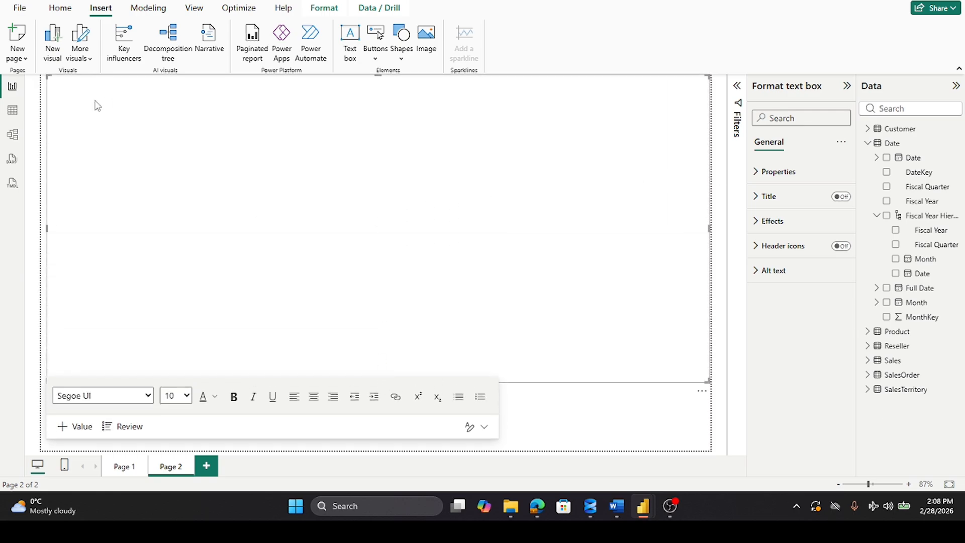
# Step: Paste the report summary answering the manager's top questions into the text box and set all its text to size 24
pyautogui.write("In summary, this report answers your manager's top questions: Which day had the most sales in February 2019? February 25, with a sales amount of $253,915.47. Which country/region is the company seeing the most success in? In the United States, with an order quantity of 132,748. Which product category and reseller business types should the company continue to invest in? The company should continue to invest in the Bikes category and the Value Added Reseller and Warehouse reseller businesses.")
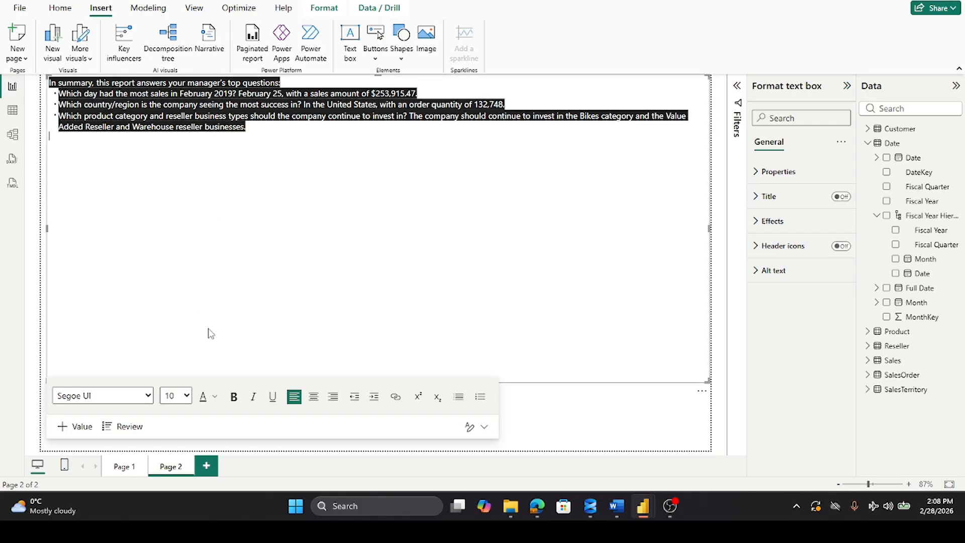
pyautogui.click(190, 396)
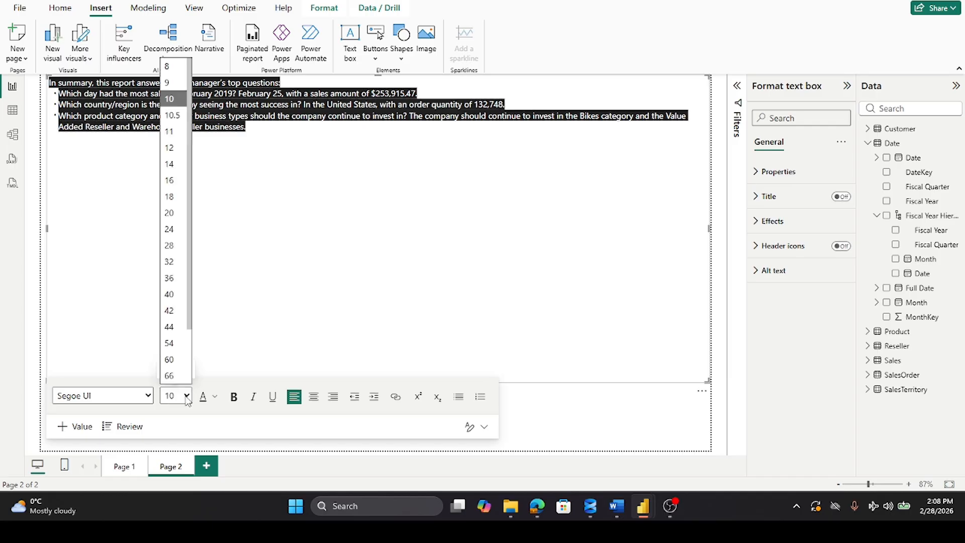
pyautogui.click(169, 213)
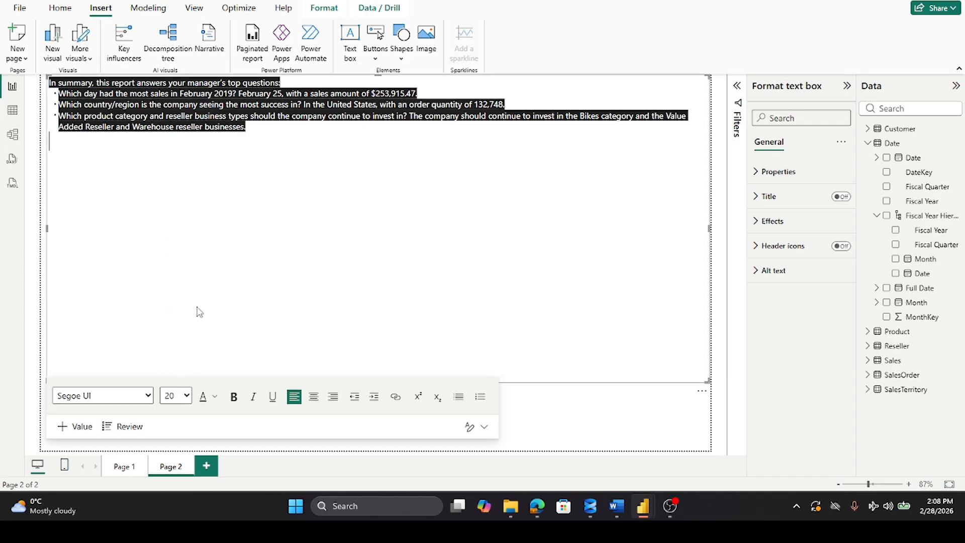
pyautogui.doubleClick(226, 125)
pyautogui.hotkey('ctrl', 'a')
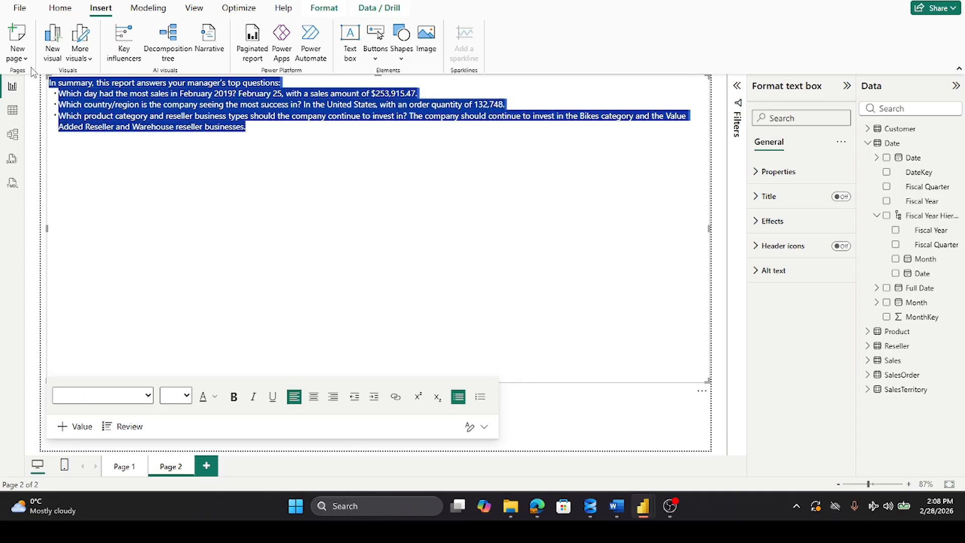
pyautogui.click(185, 395)
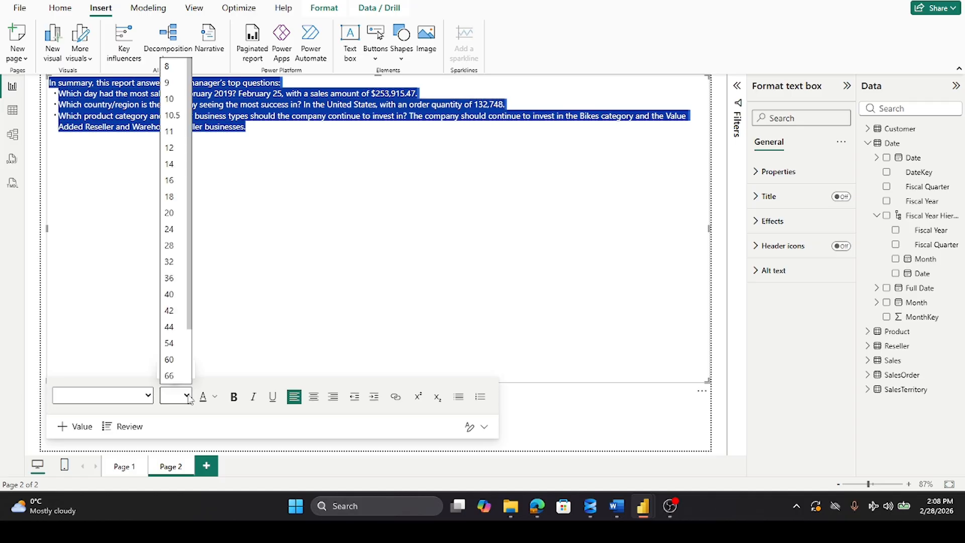
pyautogui.click(169, 229)
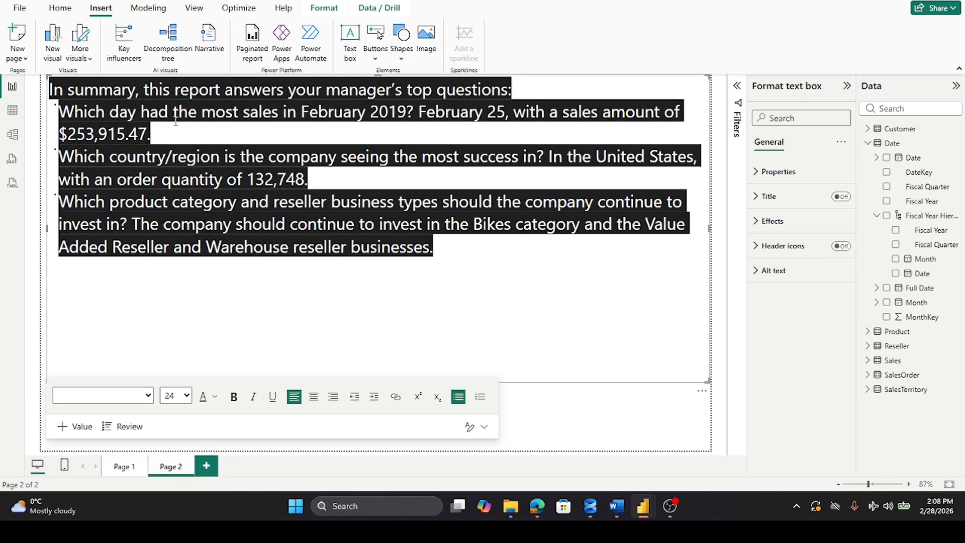
pyautogui.moveTo(433, 247); pyautogui.dragTo(35, 86)
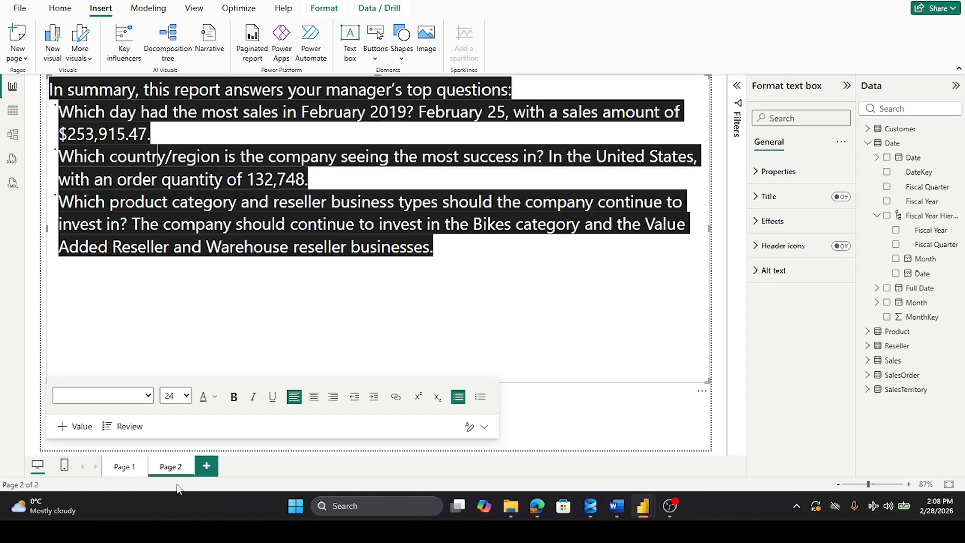
# Step: Return to Page 1, review the line chart's daily points, and narrow the chart to leave free space beside it
pyautogui.click(121, 468)
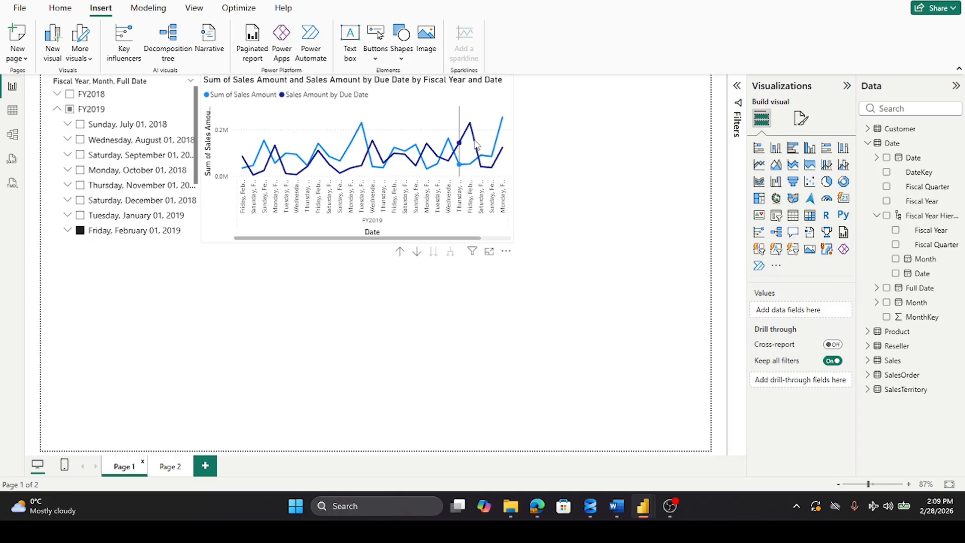
pyautogui.moveTo(506, 123)
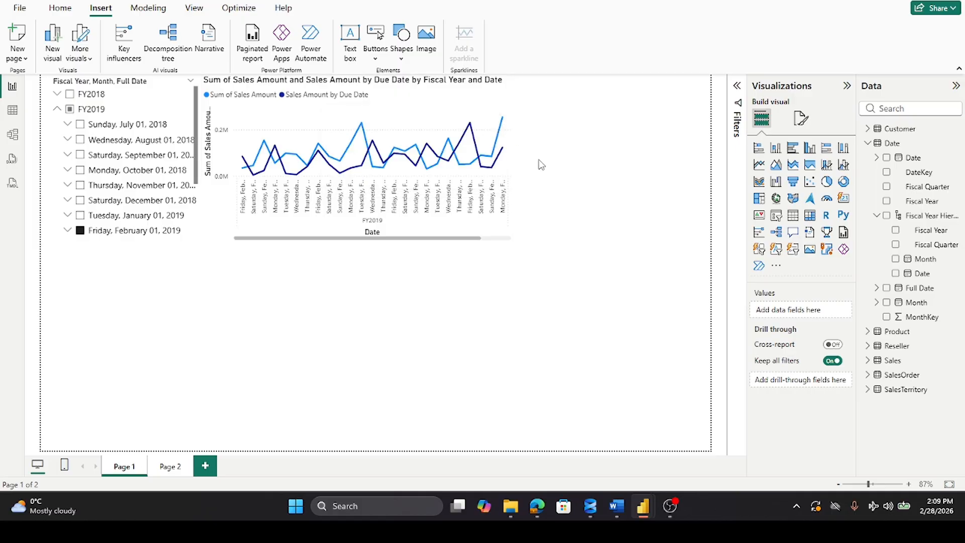
pyautogui.click(507, 236)
pyautogui.click(578, 199)
pyautogui.click(537, 506)
pyautogui.click(643, 506)
pyautogui.click(643, 506)
pyautogui.click(513, 133)
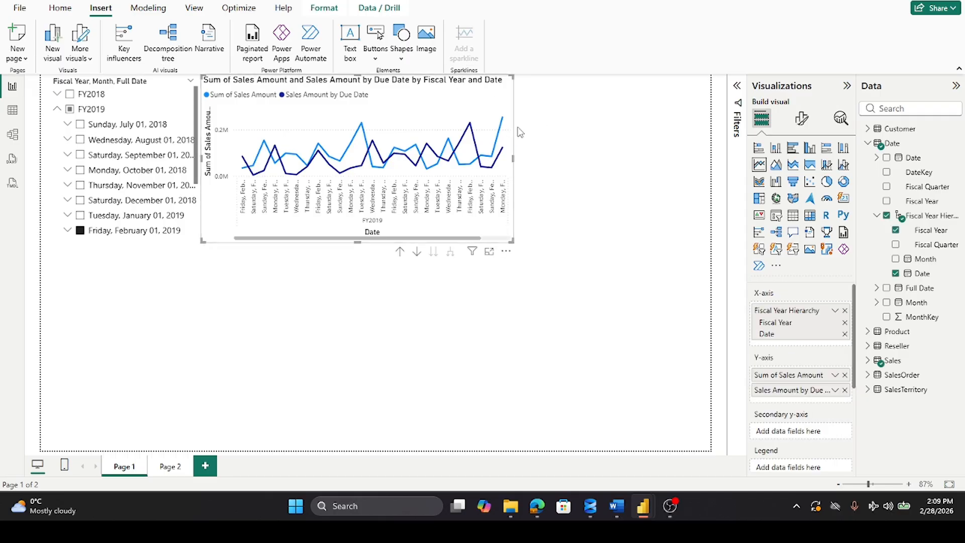
pyautogui.moveTo(513, 159); pyautogui.dragTo(443, 172)
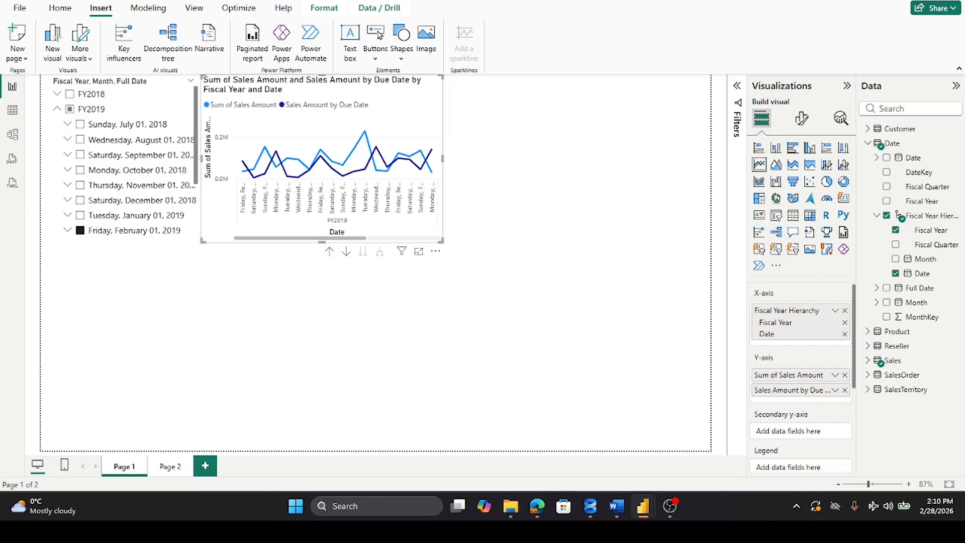
# Step: Add an empty map visual as a separate visual beside the line chart and widen it to the page edge
pyautogui.click(776, 198)
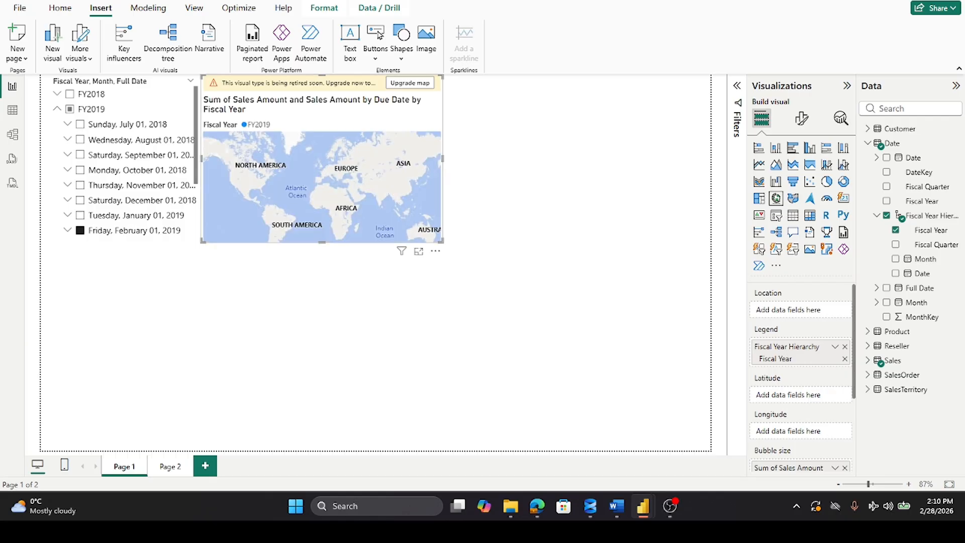
pyautogui.click(43, 1)
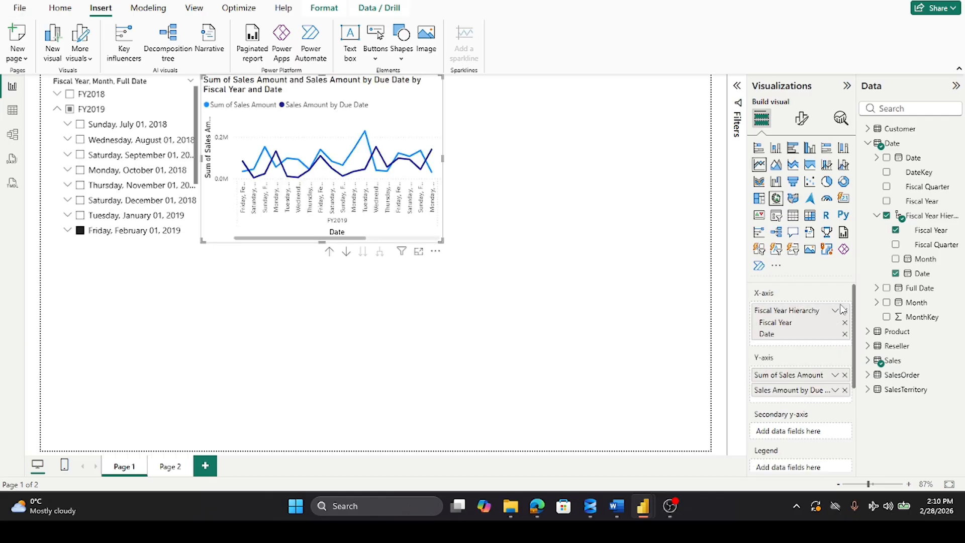
pyautogui.click(670, 384)
pyautogui.click(777, 199)
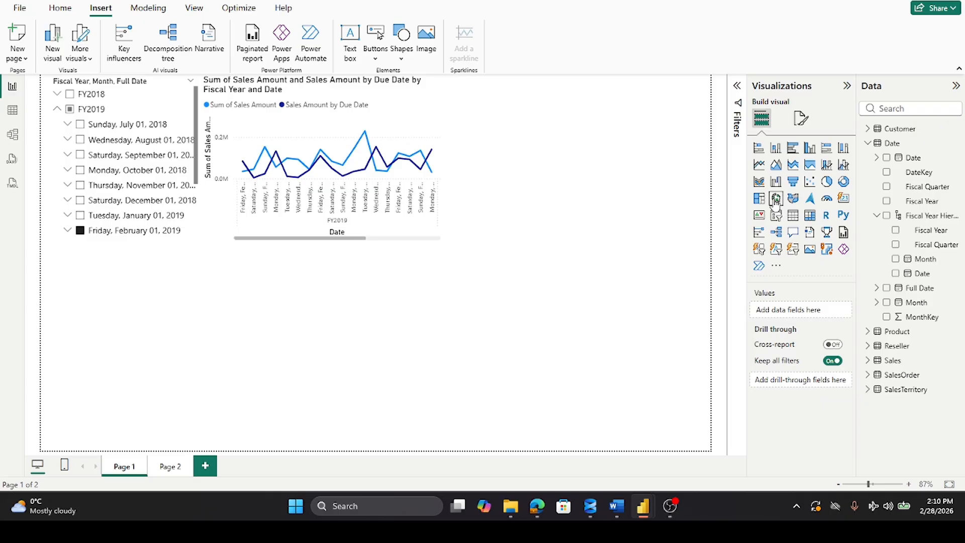
pyautogui.moveTo(142, 355); pyautogui.dragTo(558, 178)
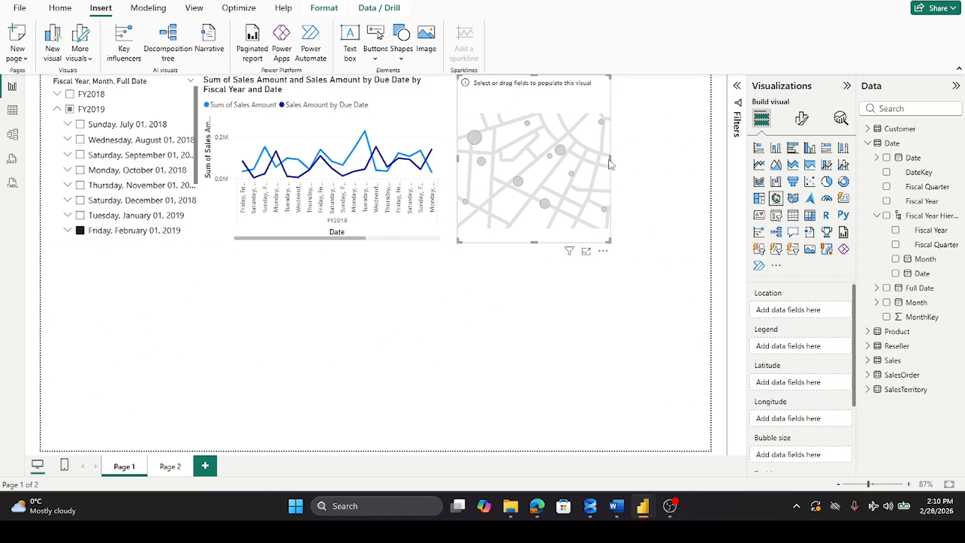
pyautogui.moveTo(611, 160); pyautogui.dragTo(711, 172)
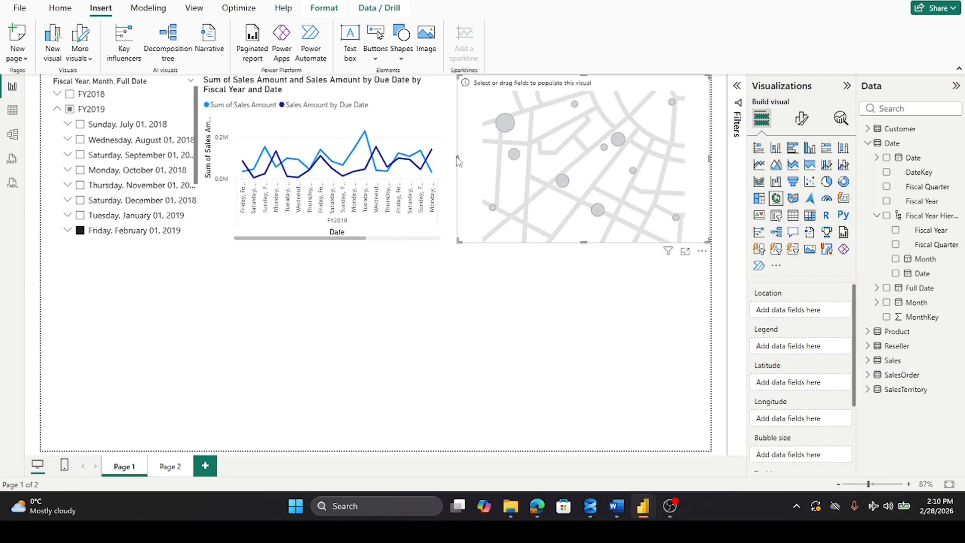
# Step: Narrow the map to leave a gap beside the line chart and set its location to Country-Region from the Reseller table
pyautogui.moveTo(458, 158); pyautogui.dragTo(486, 158)
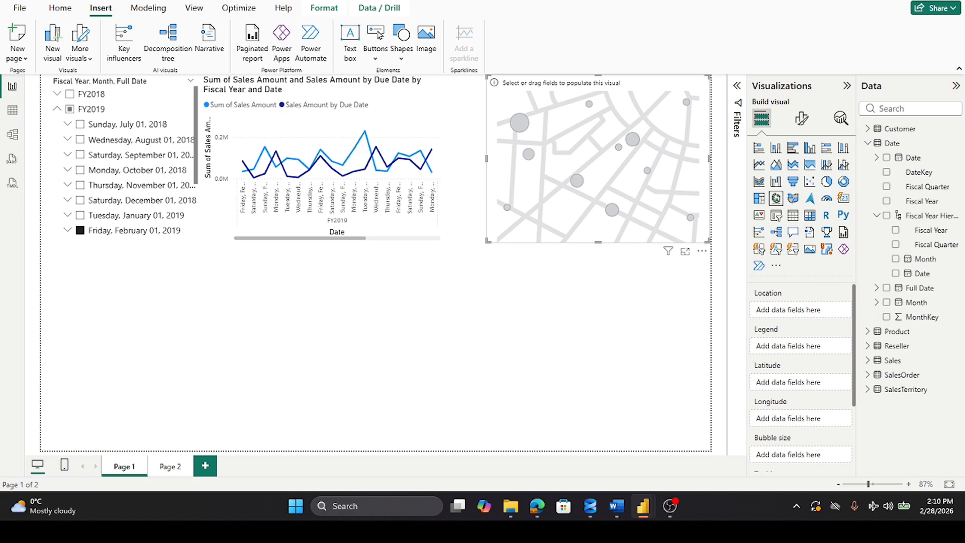
pyautogui.click(868, 144)
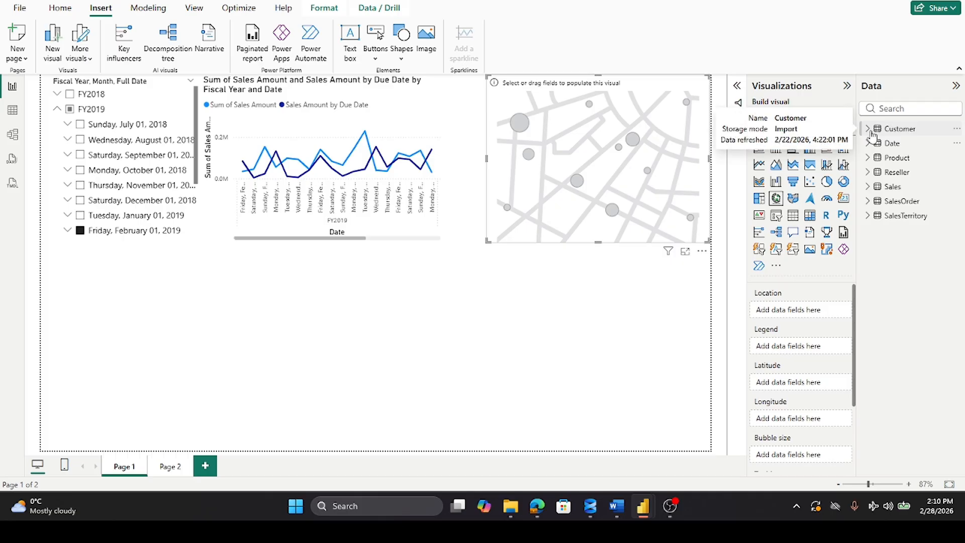
pyautogui.click(869, 172)
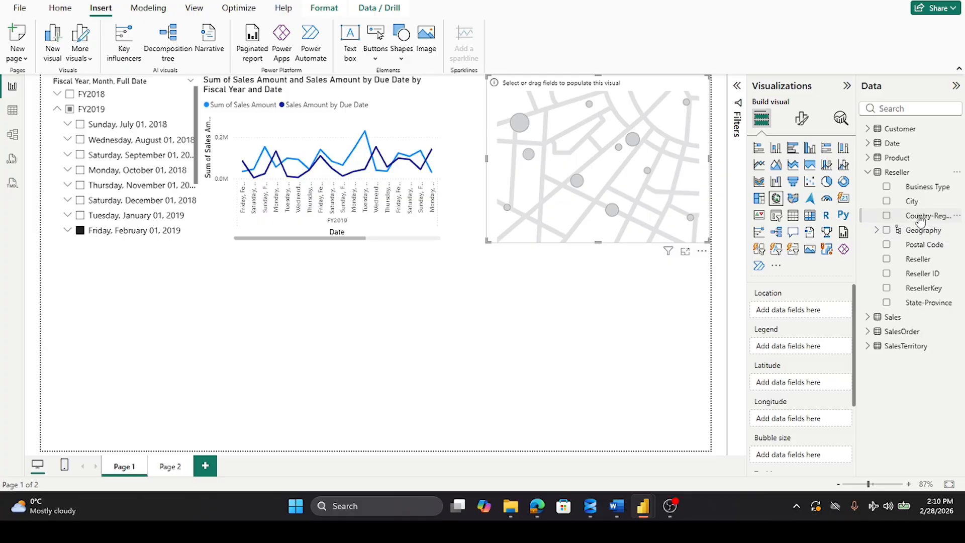
pyautogui.moveTo(922, 217); pyautogui.dragTo(815, 312)
pyautogui.click(676, 83)
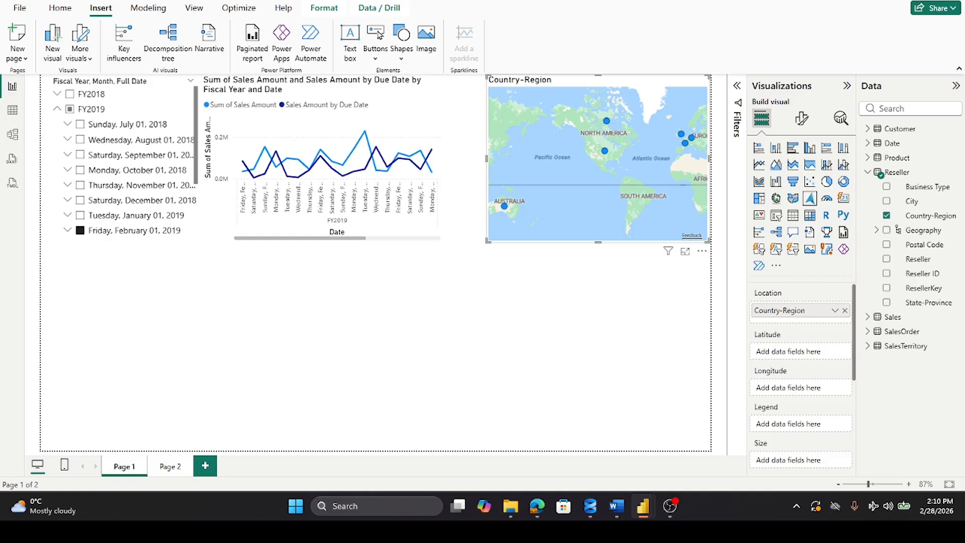
# Step: Size the map bubbles by Order Quantity from the Sales table
pyautogui.click(869, 173)
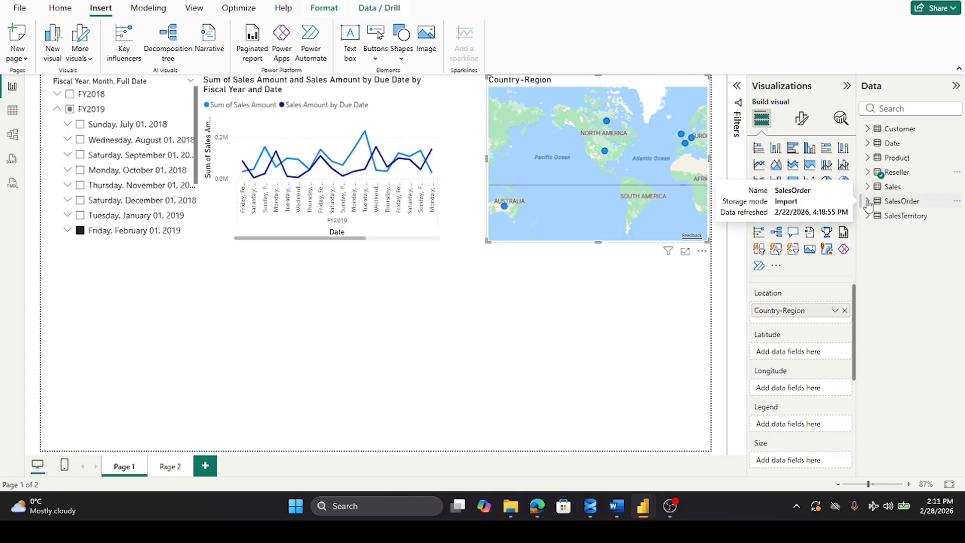
pyautogui.click(868, 186)
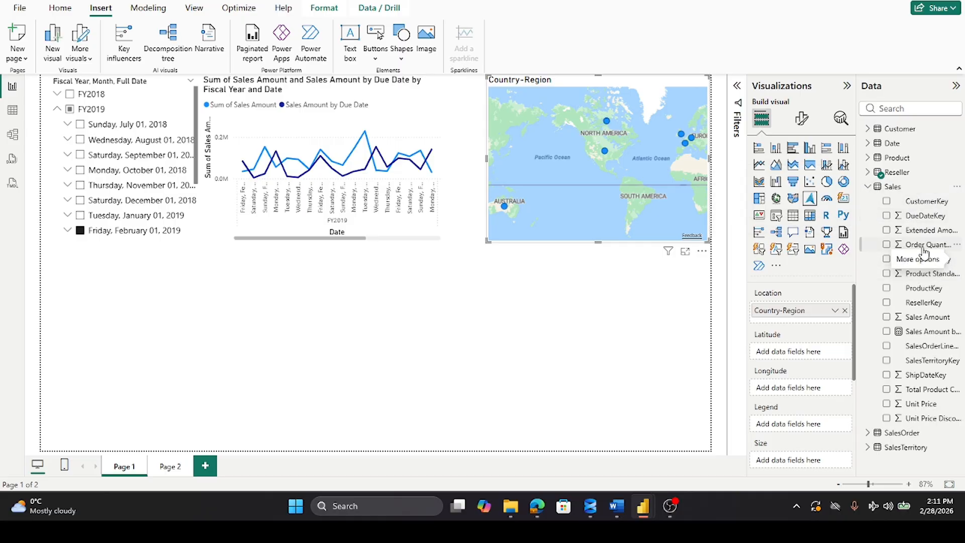
pyautogui.moveTo(918, 254); pyautogui.dragTo(819, 458)
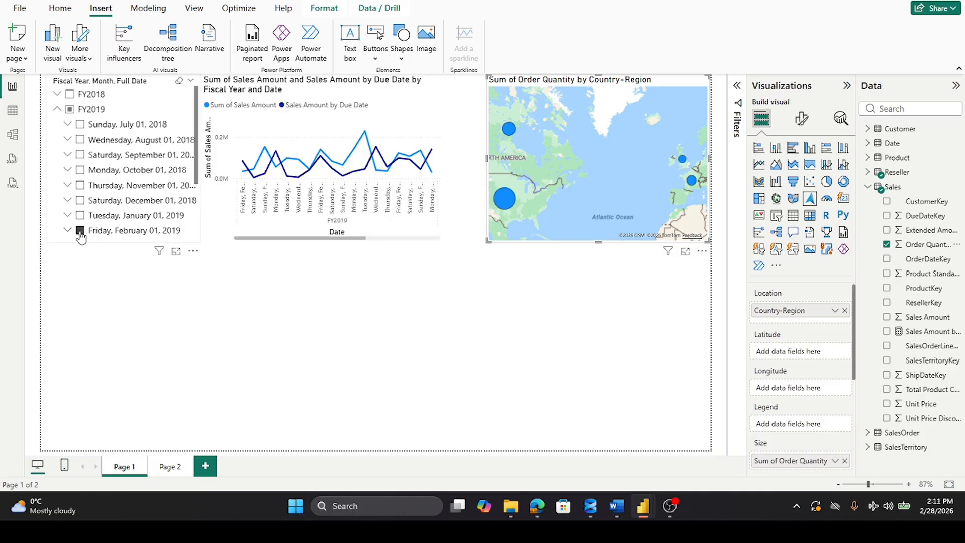
# Step: Extend the date slicer to all of FY2019, clear it completely, and check the United States bubble on the map for both selections
pyautogui.click(69, 109)
pyautogui.scroll(-1, 589, 172)
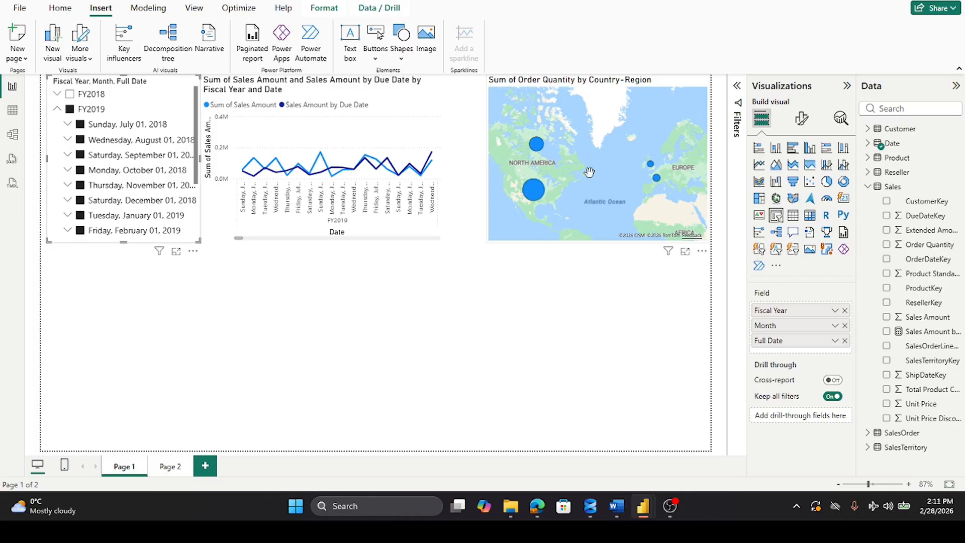
pyautogui.scroll(-1, 590, 172)
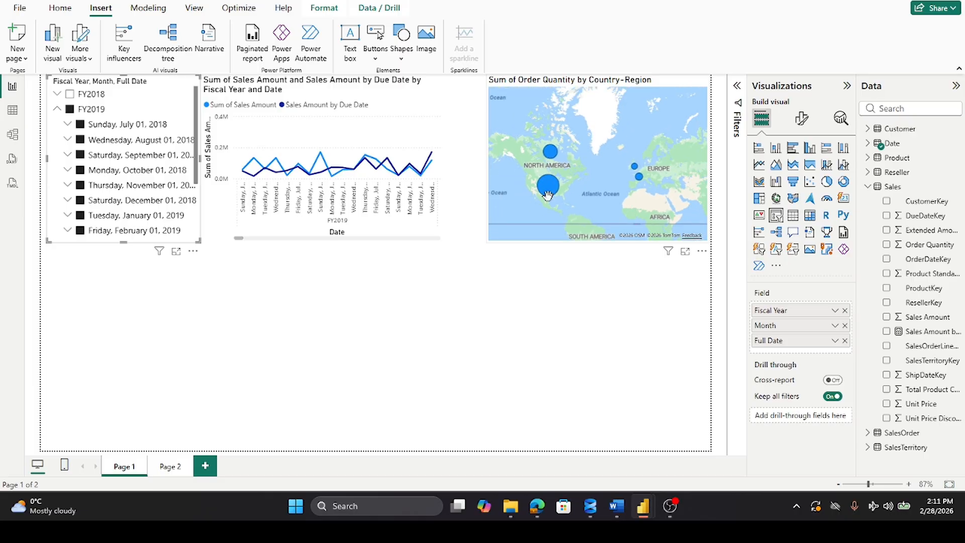
pyautogui.moveTo(551, 196)
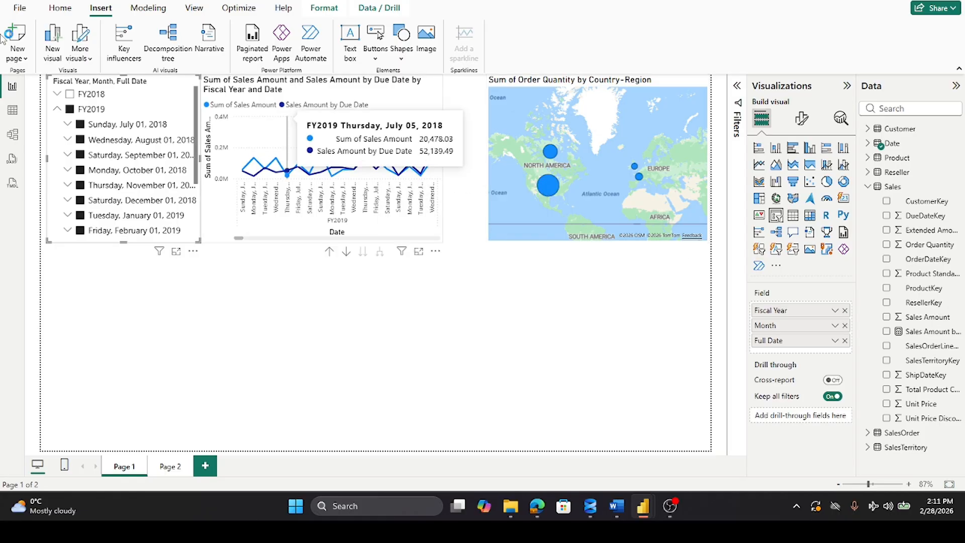
pyautogui.click(70, 109)
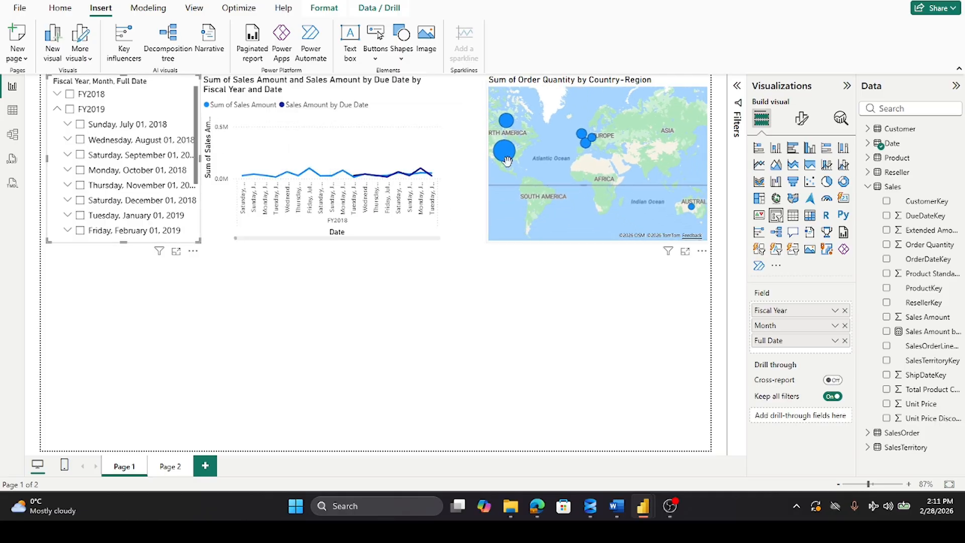
pyautogui.moveTo(505, 162)
# Step: Set the font color of all the summary text on Page 2 to black
pyautogui.moveTo(644, 512)
pyautogui.click(171, 467)
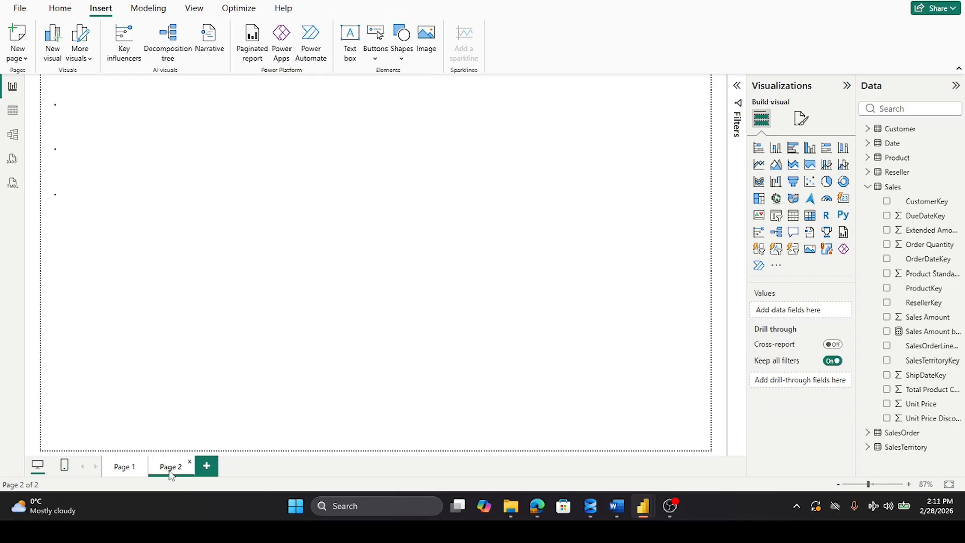
pyautogui.click(122, 467)
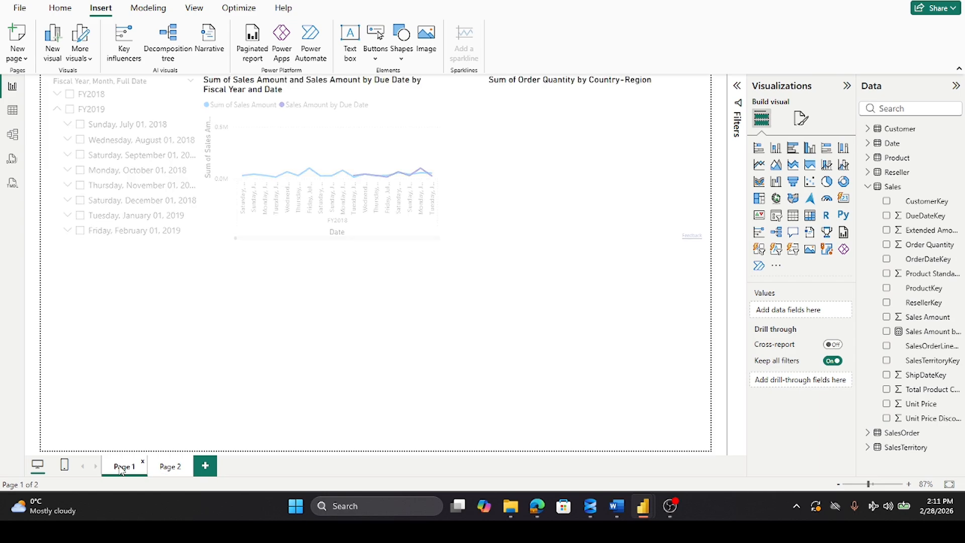
pyautogui.click(172, 467)
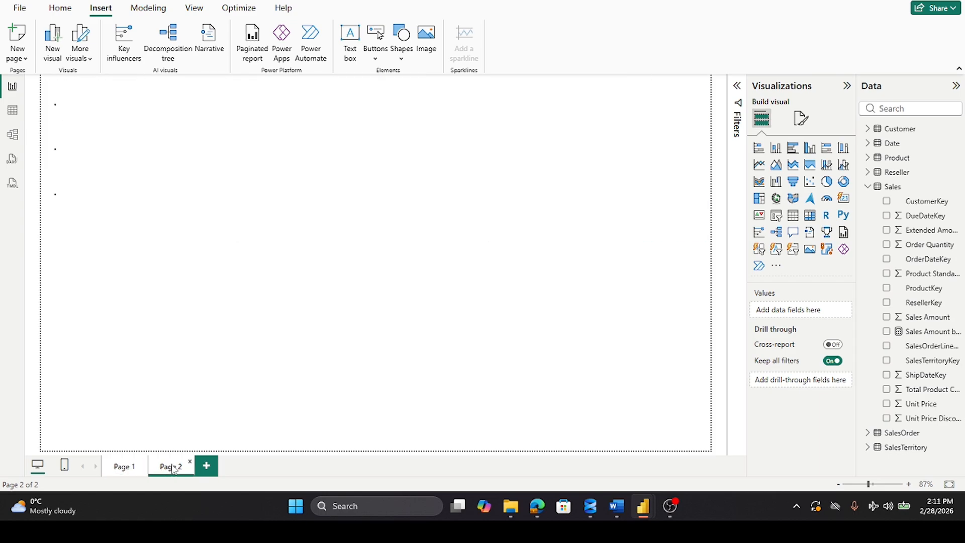
pyautogui.click(134, 135)
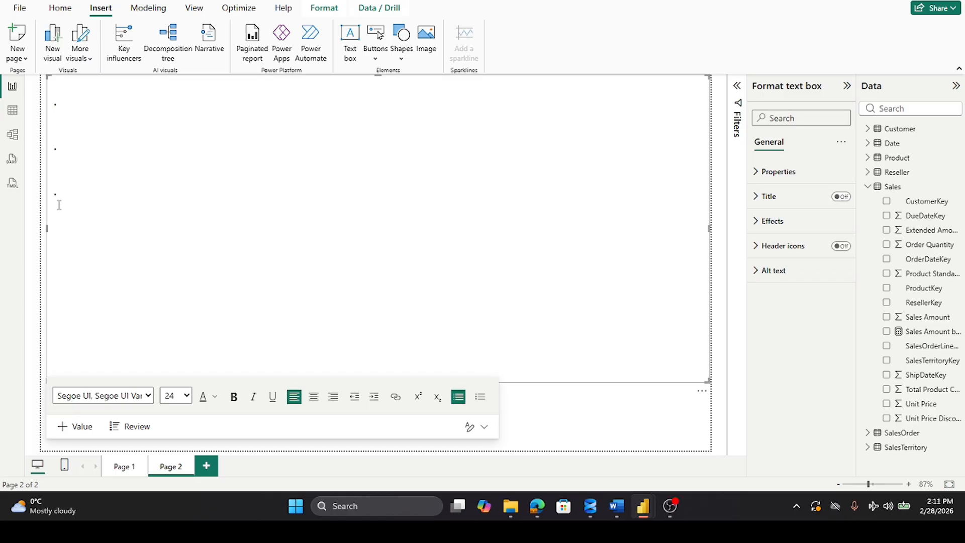
pyautogui.moveTo(54, 91); pyautogui.dragTo(223, 291)
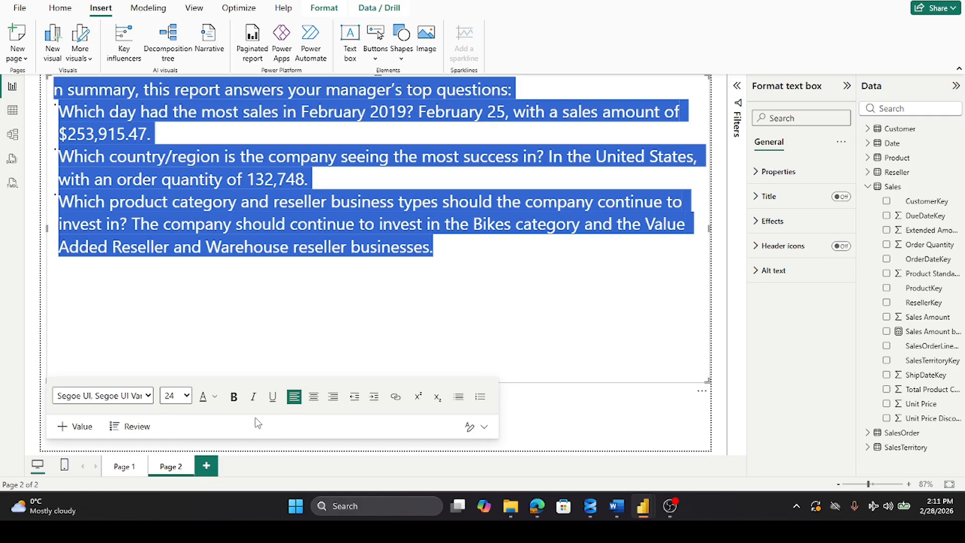
pyautogui.click(215, 397)
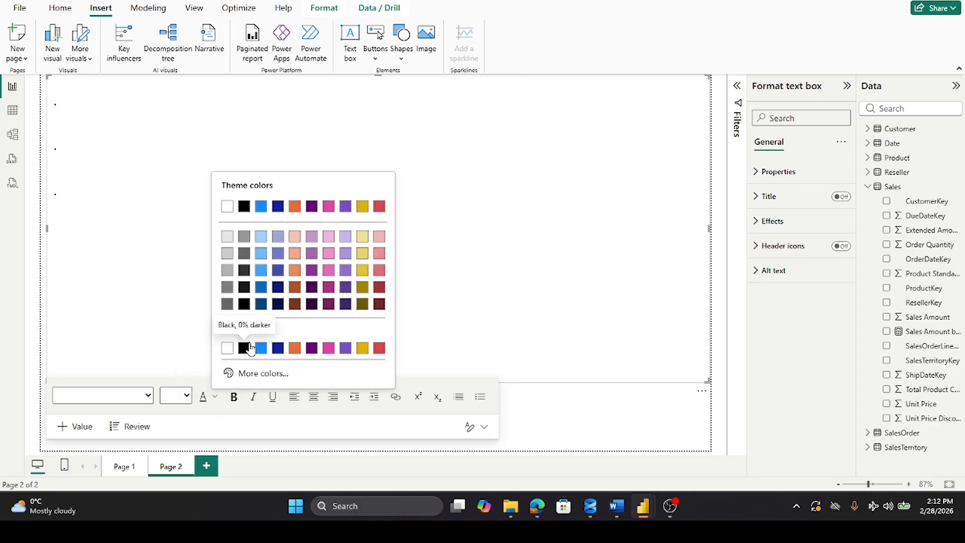
pyautogui.click(244, 348)
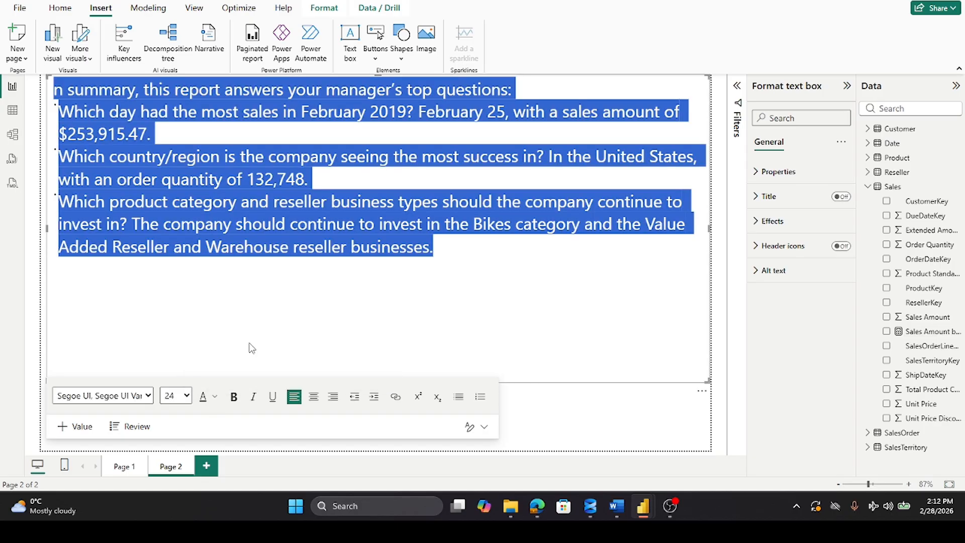
pyautogui.click(303, 206)
pyautogui.click(601, 290)
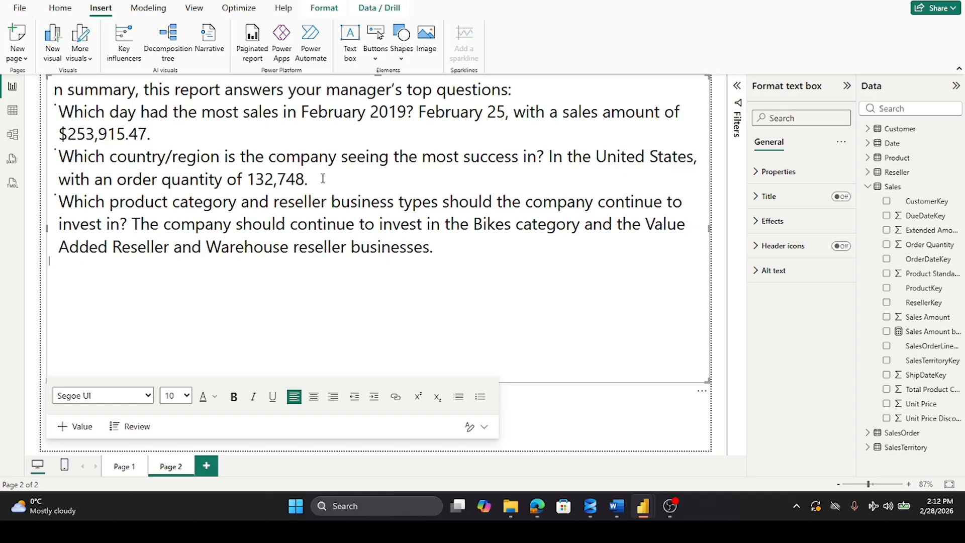
# Step: Return to Page 1 and read the United States order quantity on the map to compare it with the summary
pyautogui.click(119, 467)
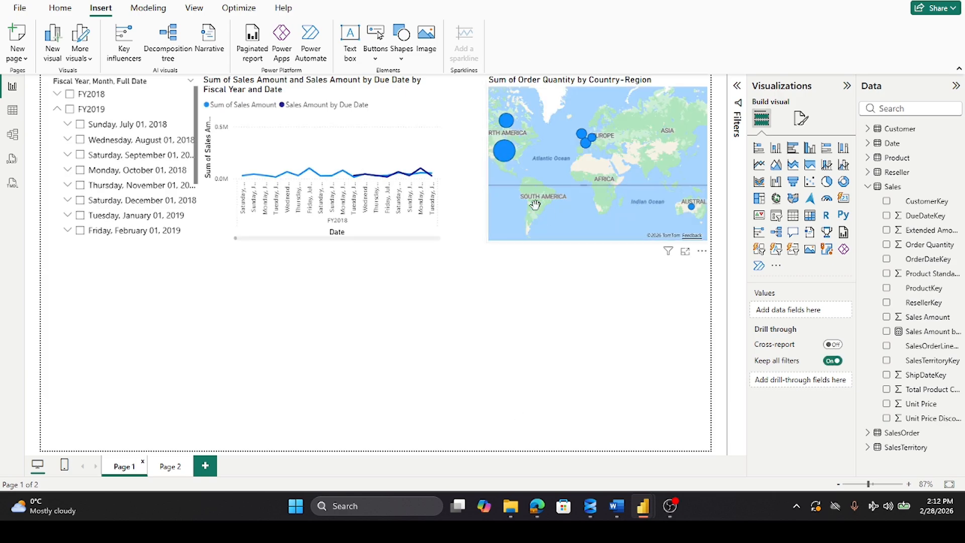
pyautogui.moveTo(506, 157)
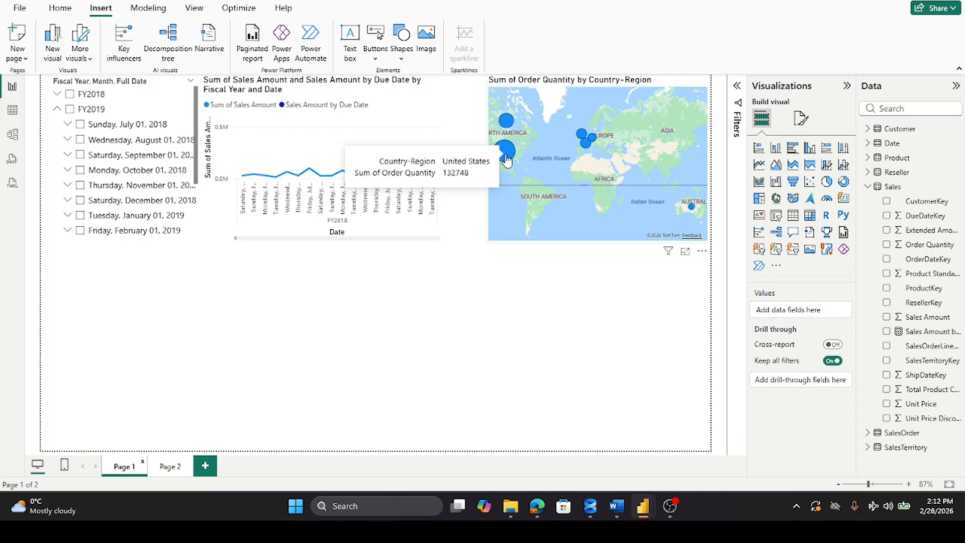
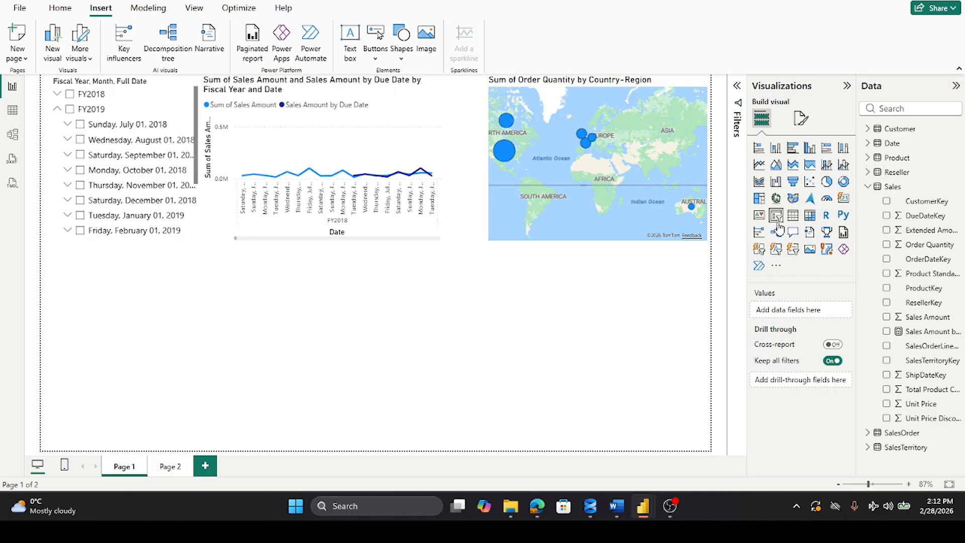
# Step: Insert a matrix visual below the slicer and charts on Page 1 and stretch it across the full page width to the page's lower edge
pyautogui.click(807, 221)
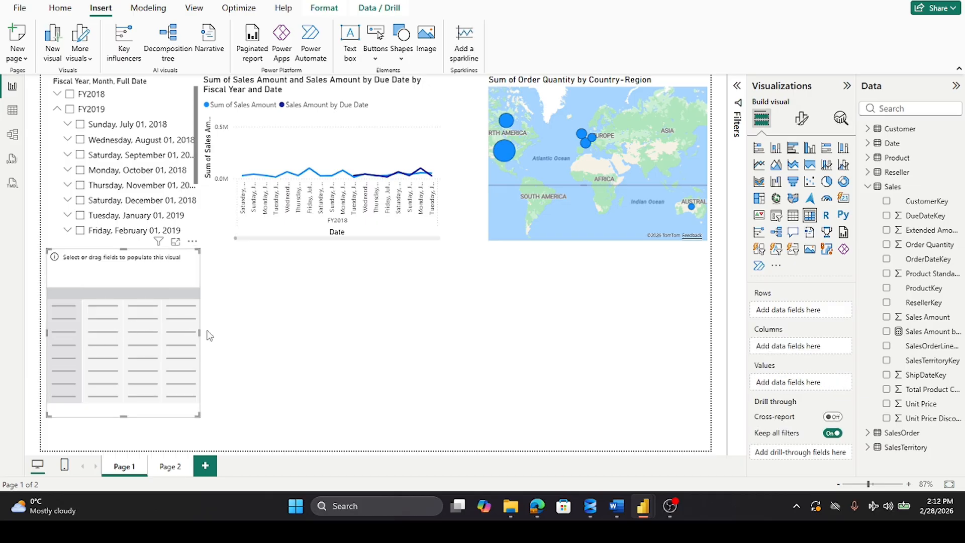
pyautogui.moveTo(200, 332); pyautogui.dragTo(709, 368)
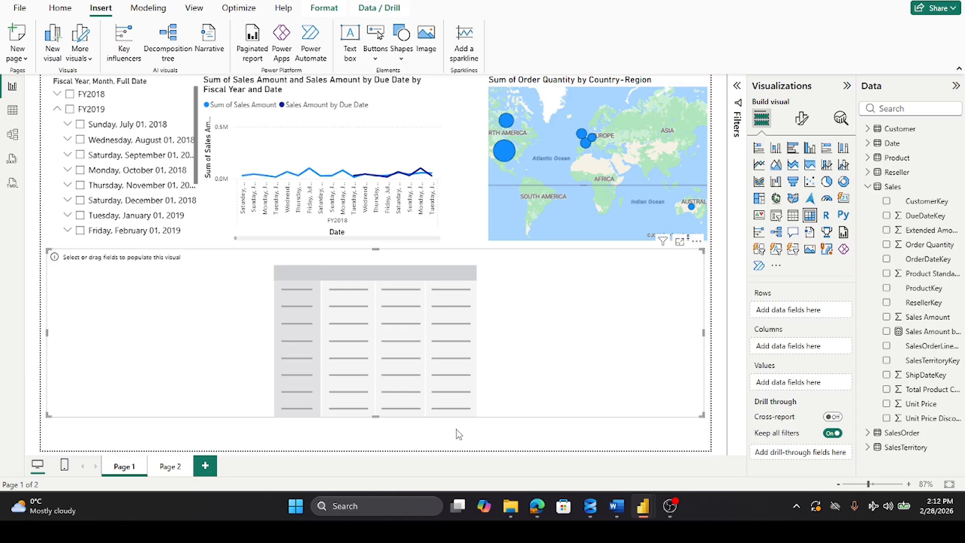
pyautogui.moveTo(375, 415); pyautogui.dragTo(374, 446)
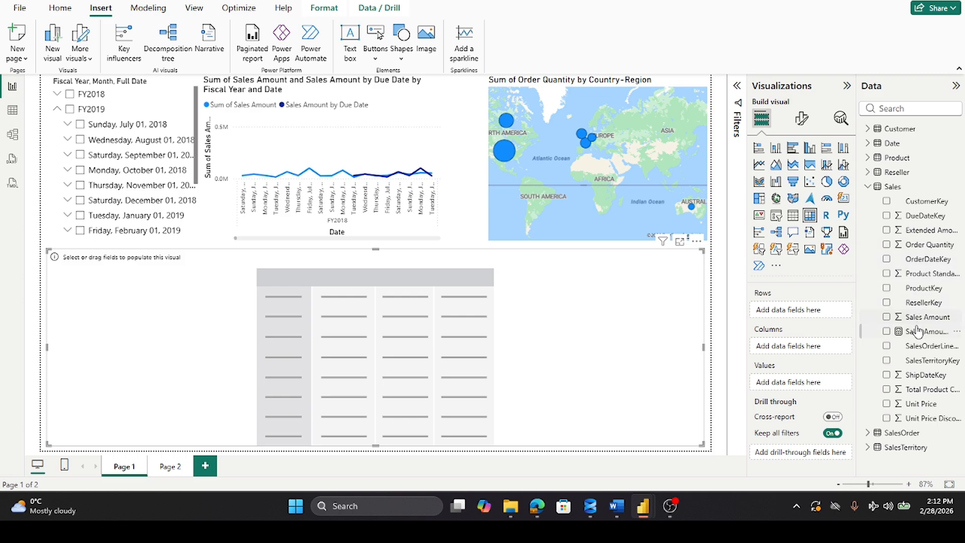
# Step: Fill the matrix with Sales Amount from the Sales table as values and Category from the Product table as rows
pyautogui.moveTo(919, 321); pyautogui.dragTo(817, 384)
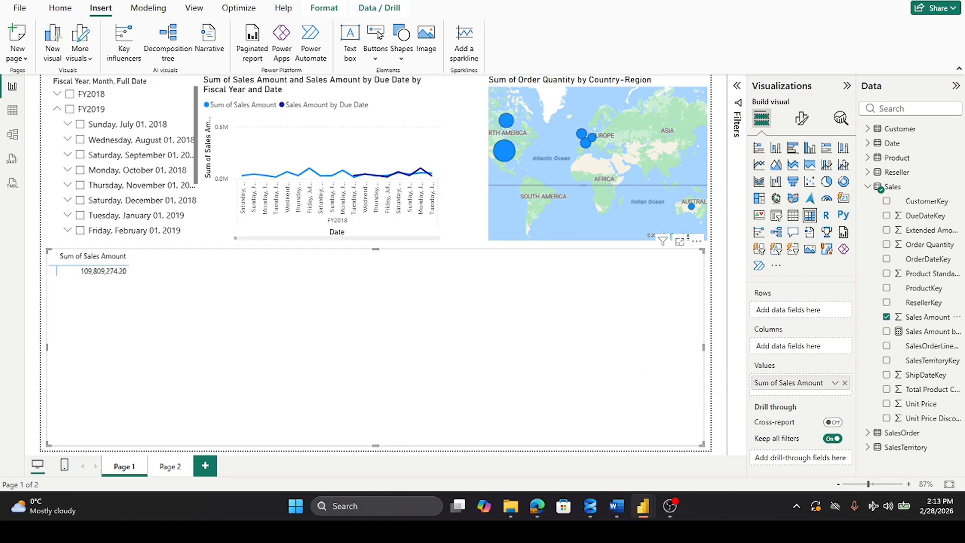
pyautogui.click(869, 188)
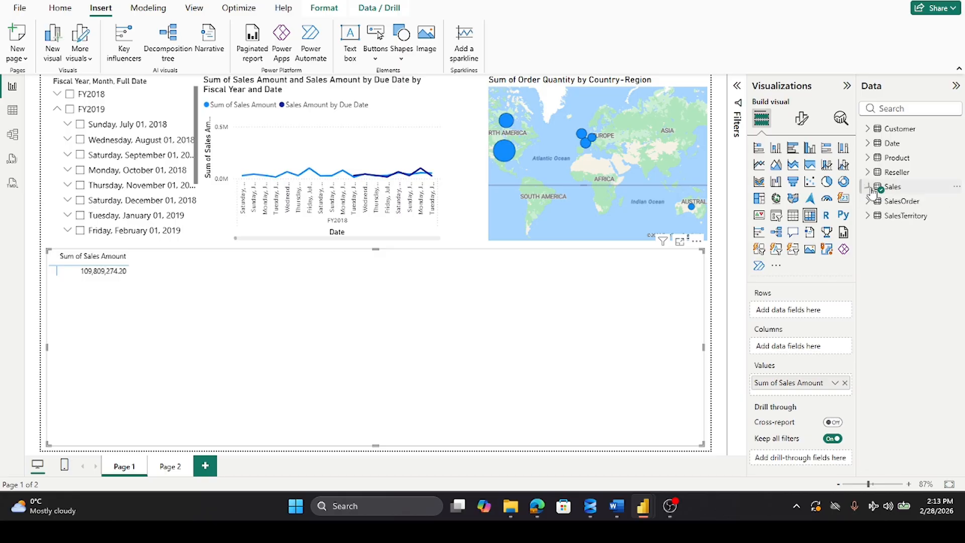
pyautogui.click(869, 158)
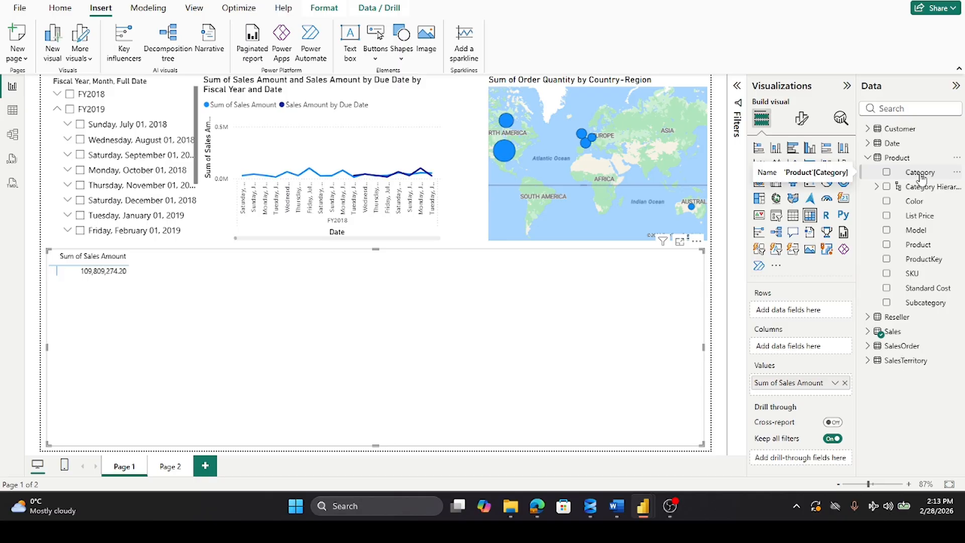
pyautogui.moveTo(921, 177); pyautogui.dragTo(812, 312)
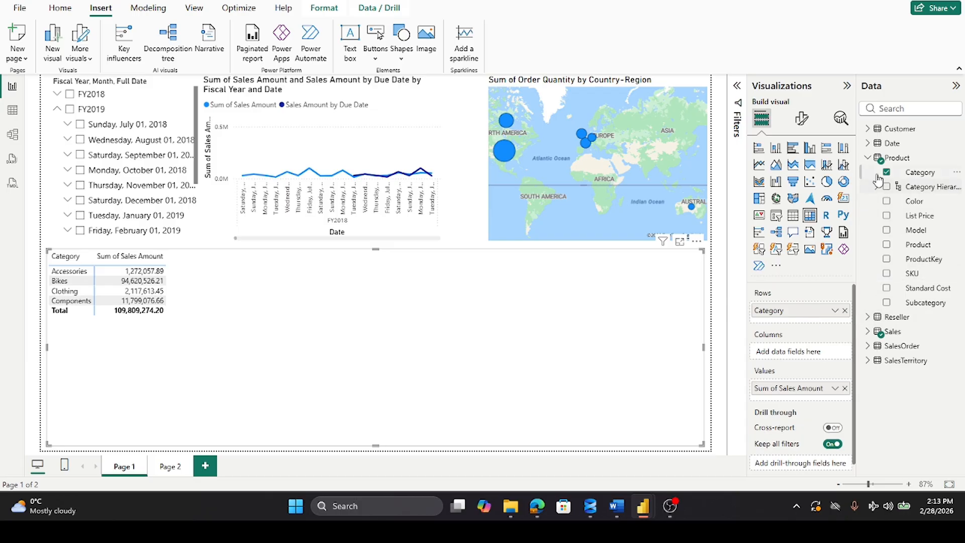
pyautogui.click(869, 159)
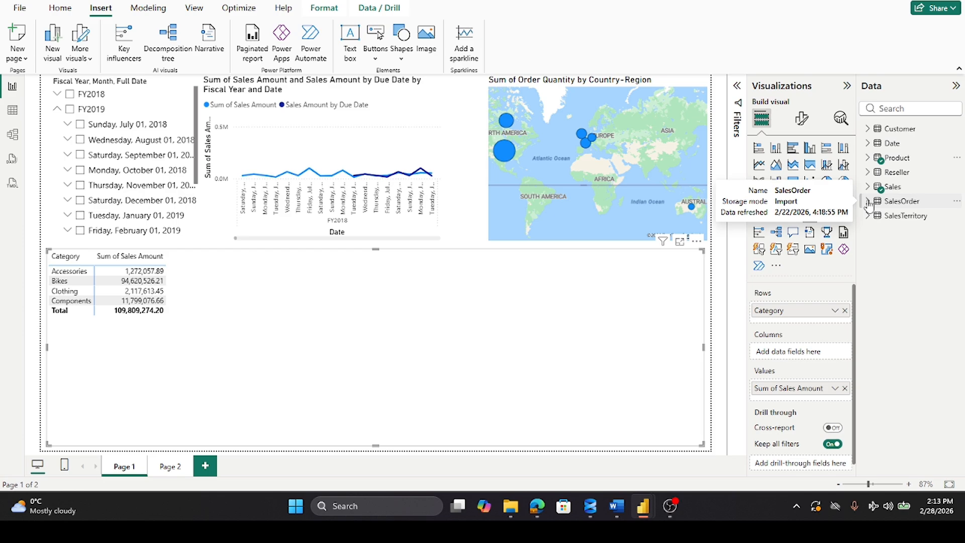
# Step: Add Business Type from the Reseller table as the second row level of the matrix, below Category
pyautogui.click(868, 173)
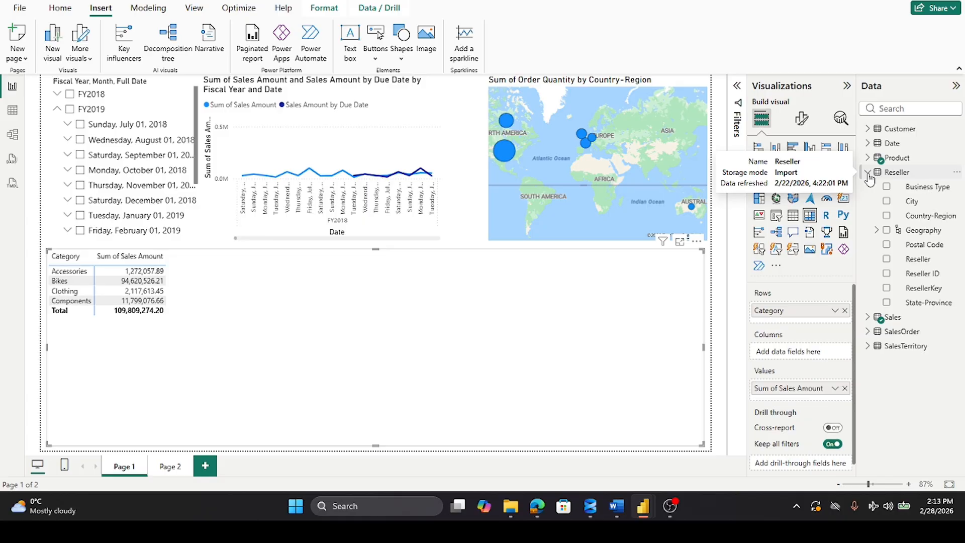
pyautogui.click(868, 173)
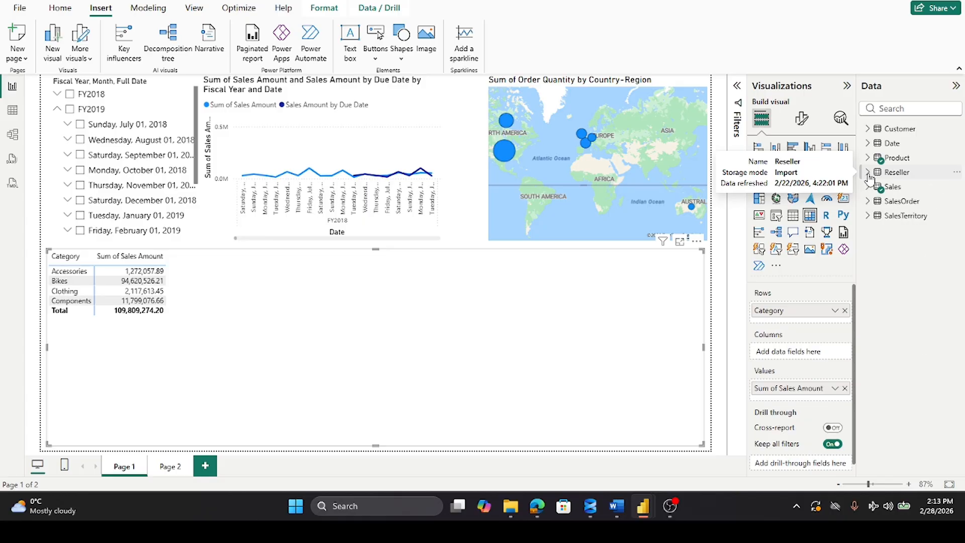
pyautogui.click(868, 129)
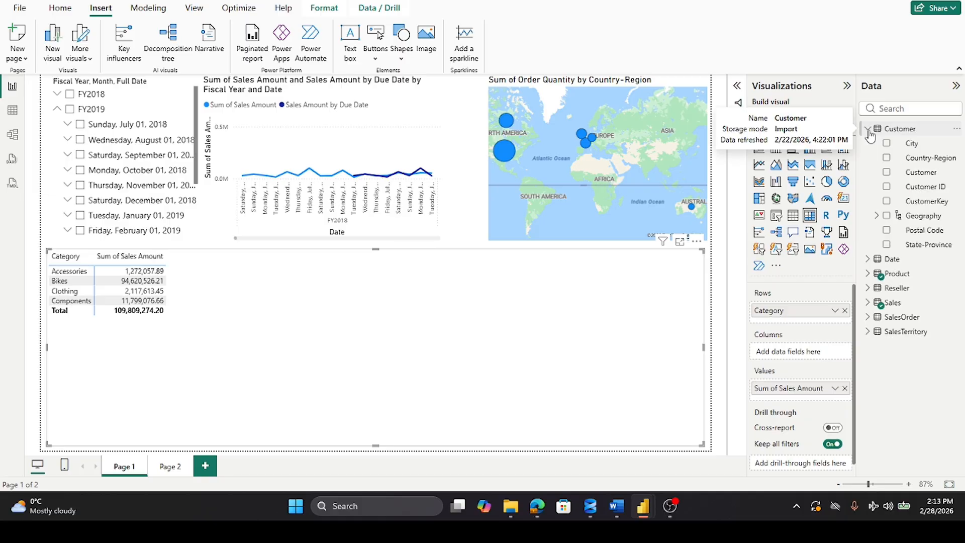
pyautogui.click(869, 130)
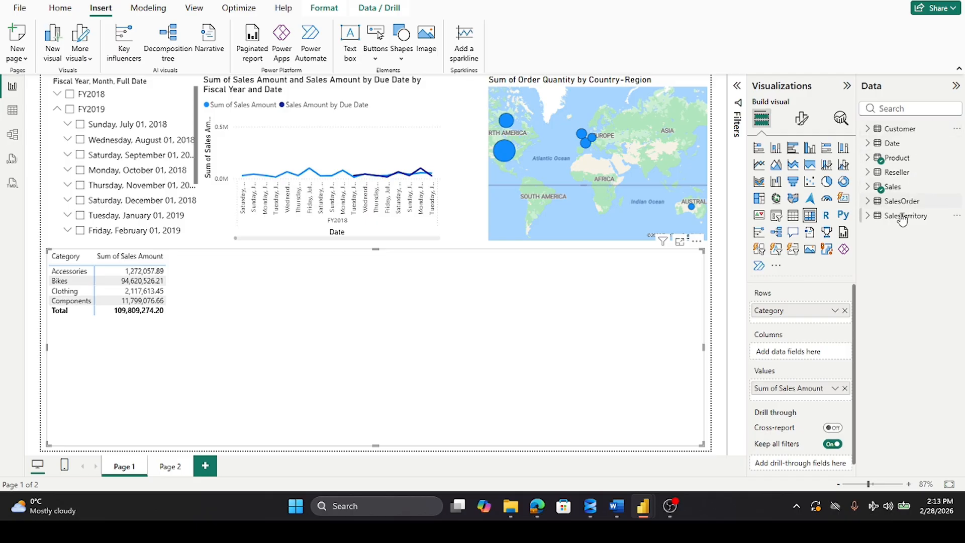
pyautogui.click(868, 172)
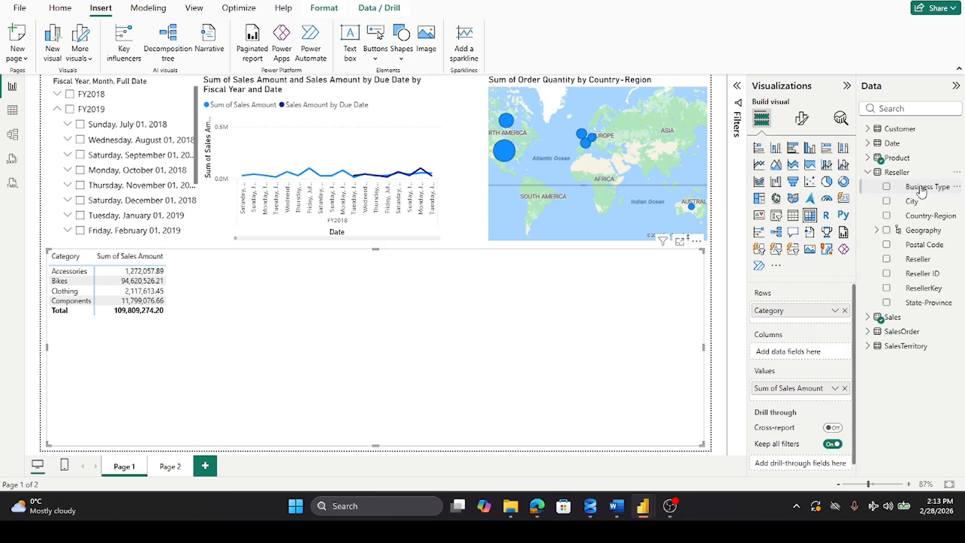
pyautogui.moveTo(923, 189); pyautogui.dragTo(826, 317)
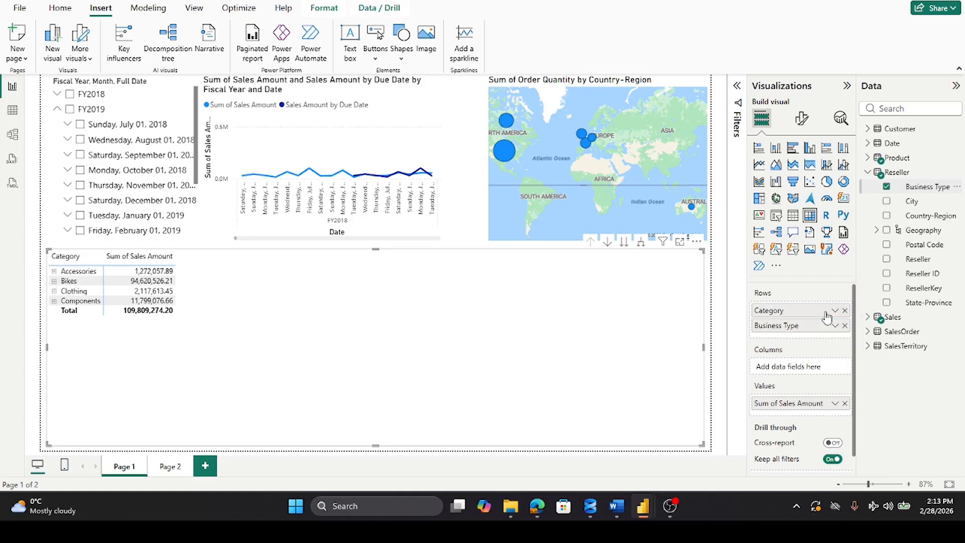
# Step: Expand Accessories in the matrix and widen the Category and Sum of Sales Amount columns until they fill the visual
pyautogui.click(54, 272)
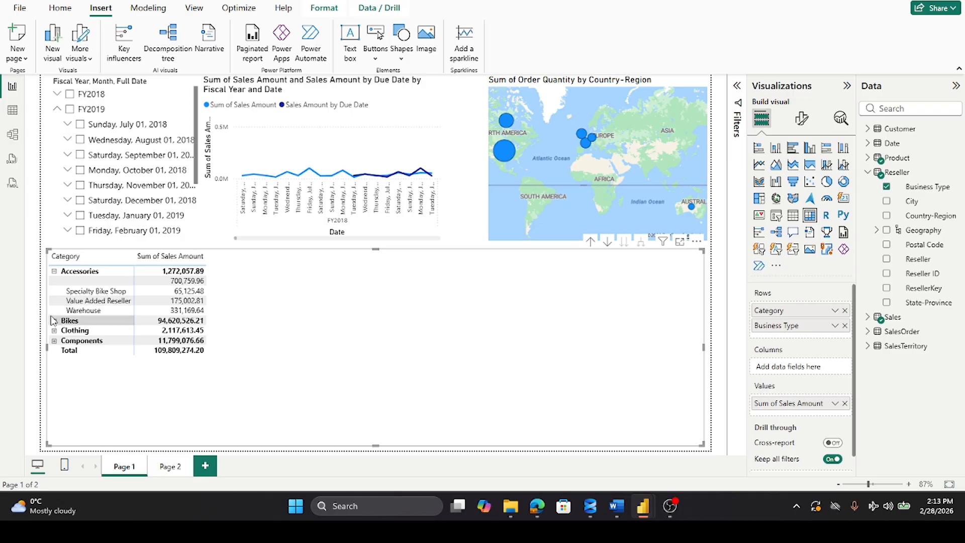
pyautogui.click(207, 321)
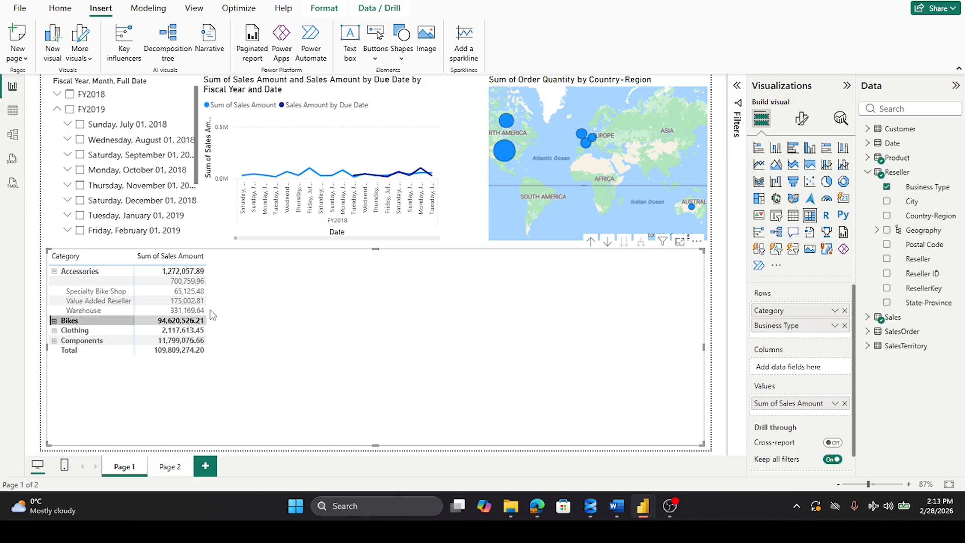
pyautogui.click(206, 301)
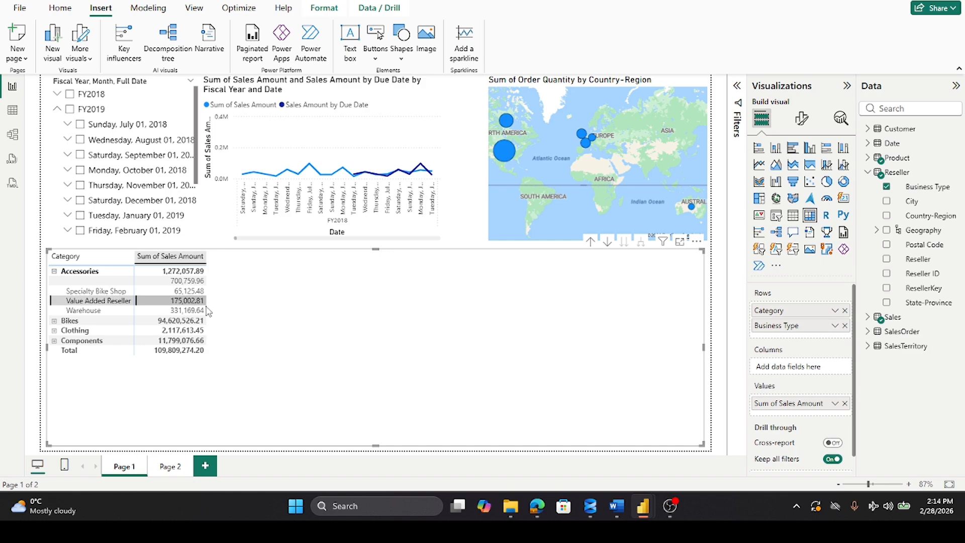
pyautogui.click(113, 361)
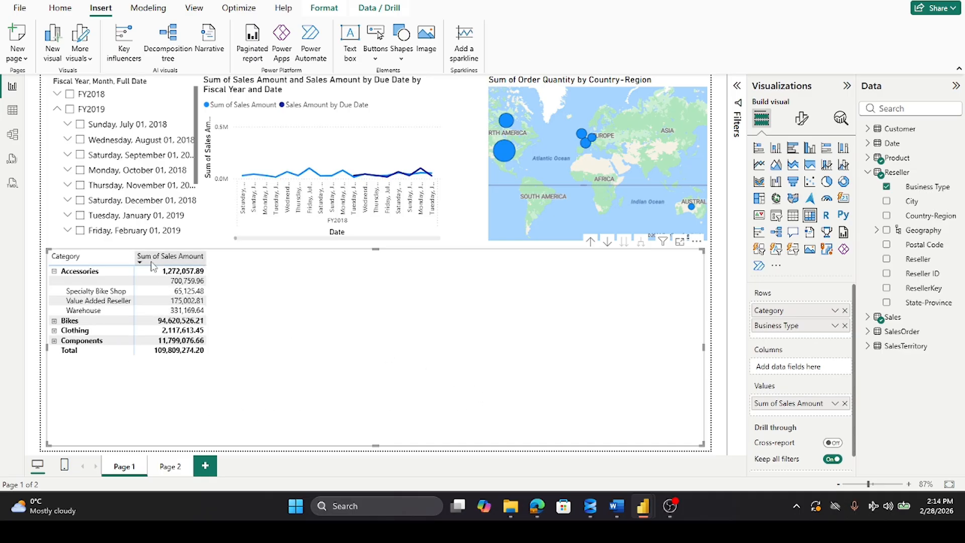
pyautogui.moveTo(134, 257); pyautogui.dragTo(158, 271)
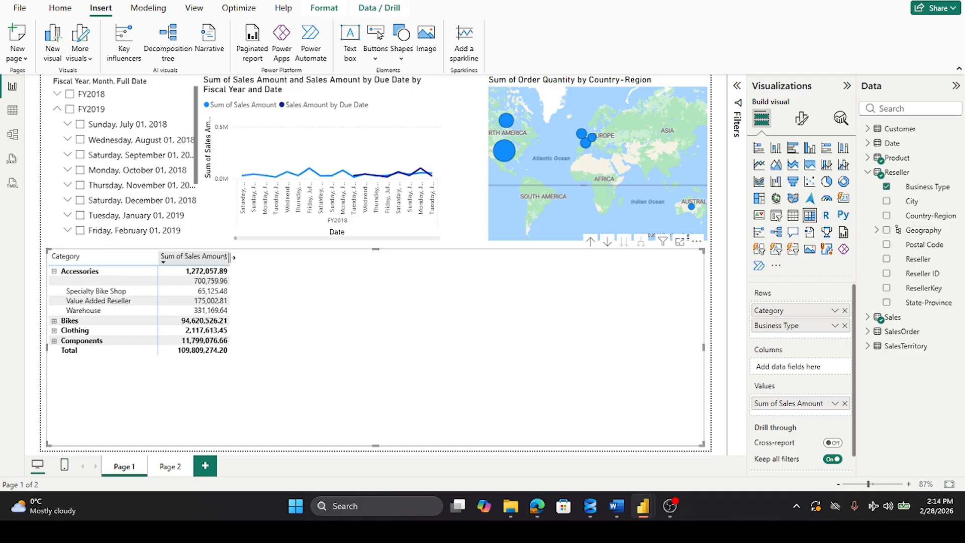
pyautogui.moveTo(232, 257); pyautogui.dragTo(694, 295)
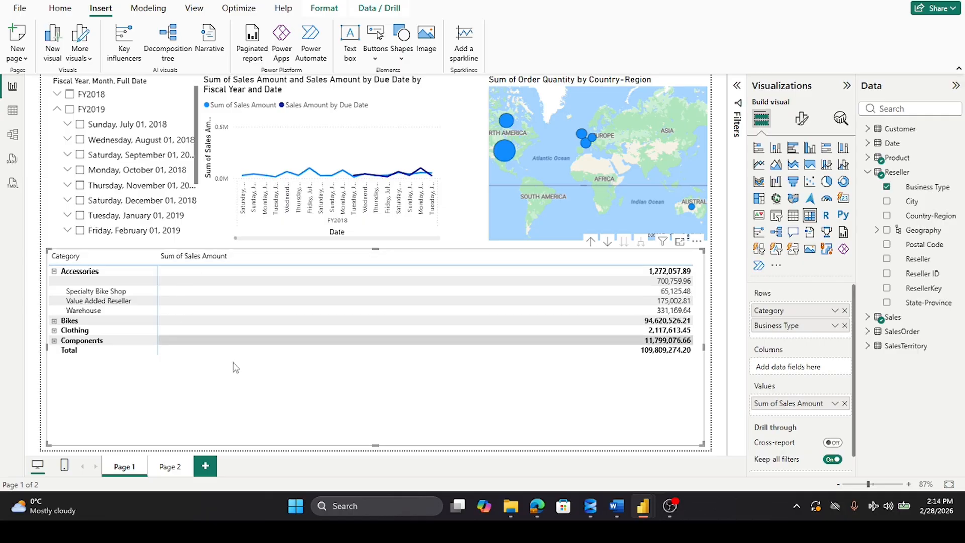
# Step: Expand the Bikes, Clothing and Components categories in the matrix and look through their business type rows
pyautogui.click(53, 322)
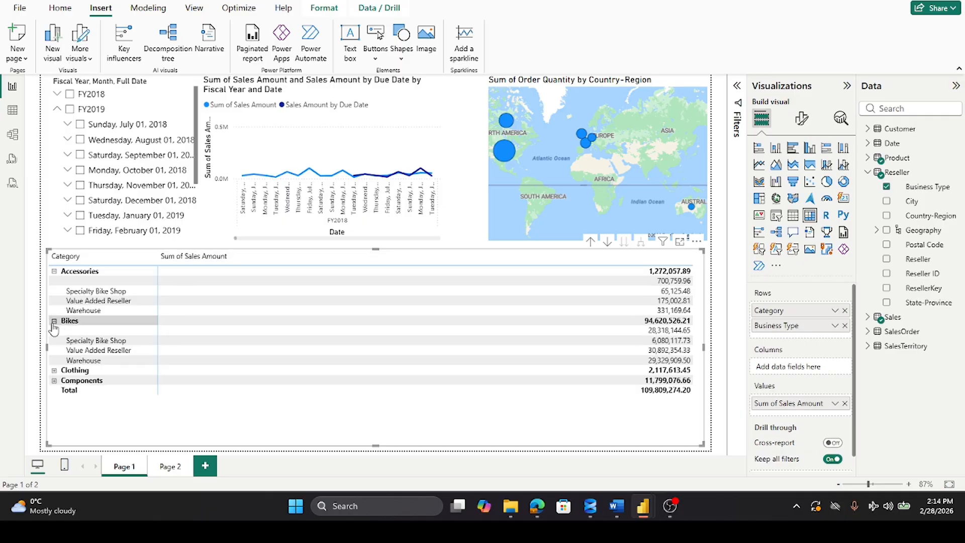
pyautogui.click(54, 370)
pyautogui.click(54, 421)
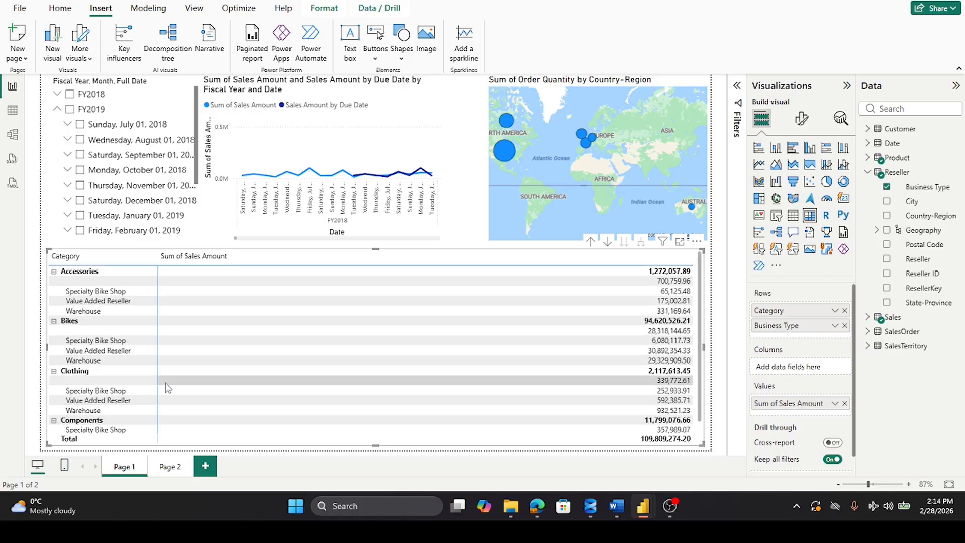
pyautogui.scroll(-1, 168, 387)
pyautogui.scroll(1, 167, 387)
pyautogui.rightClick(60, 286)
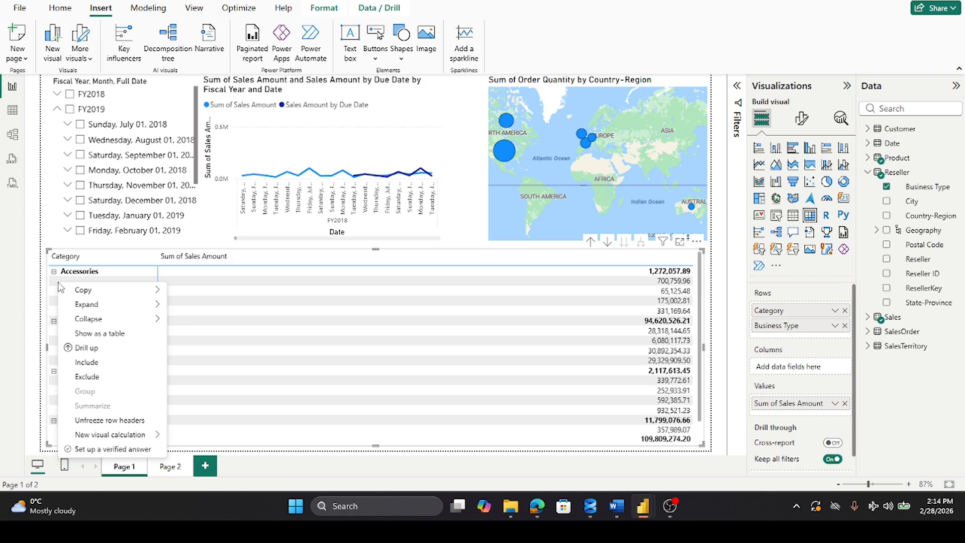
pyautogui.click(145, 264)
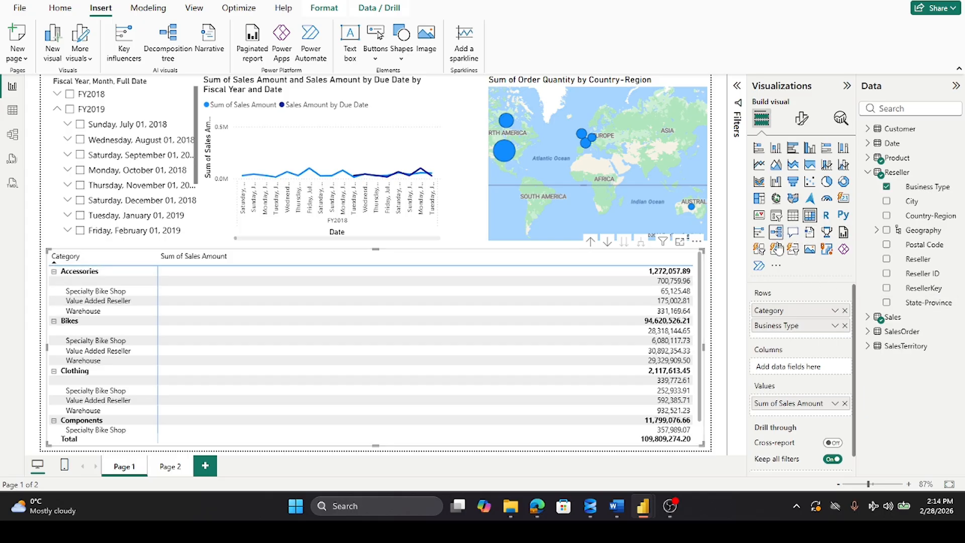
# Step: Turn on data bars in the matrix cell elements for the Sum of Sales Amount series
pyautogui.click(803, 119)
pyautogui.scroll(-3, 792, 229)
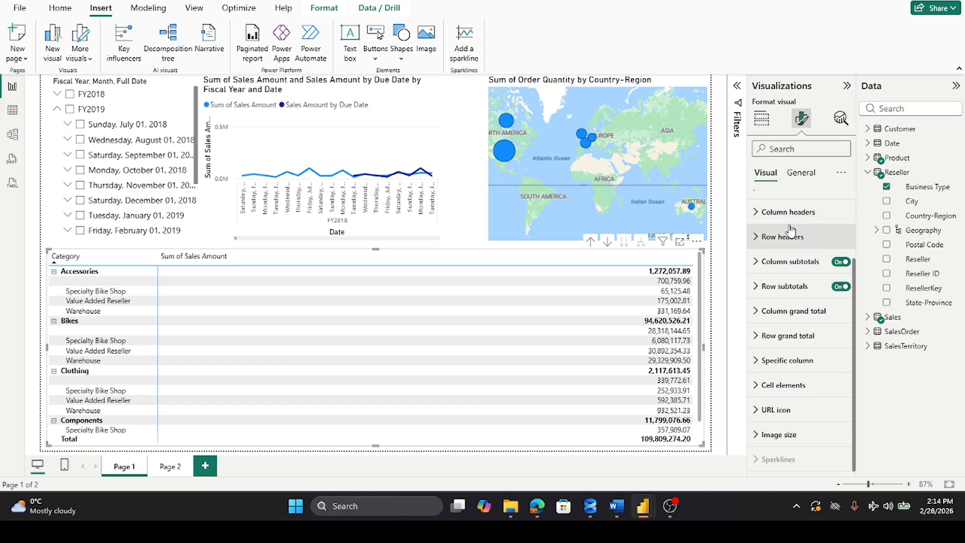
pyautogui.click(760, 385)
pyautogui.scroll(-8, 774, 368)
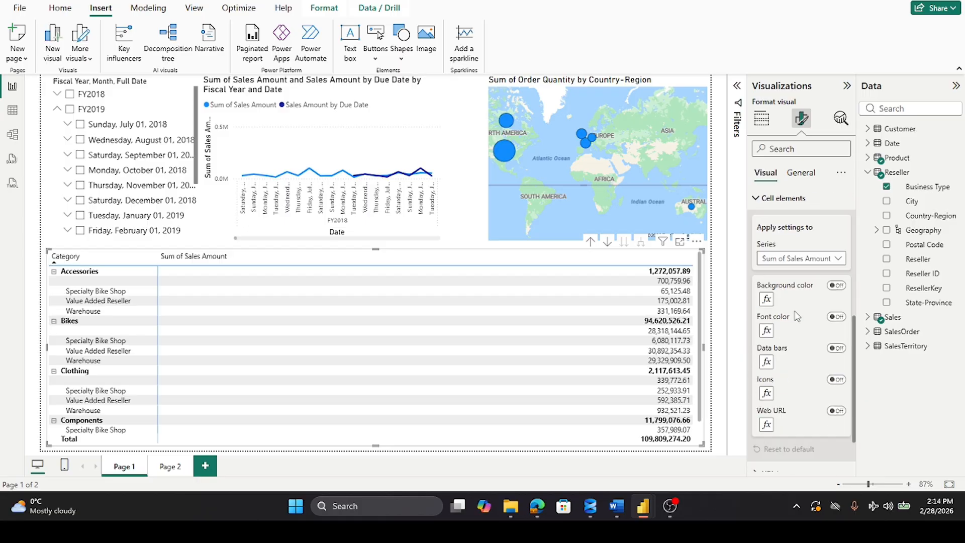
pyautogui.scroll(2, 796, 315)
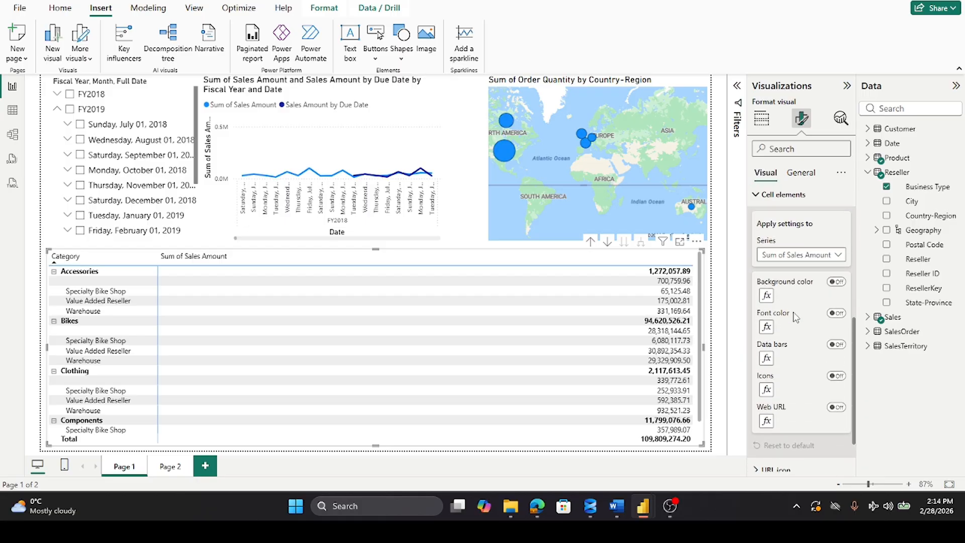
pyautogui.click(838, 345)
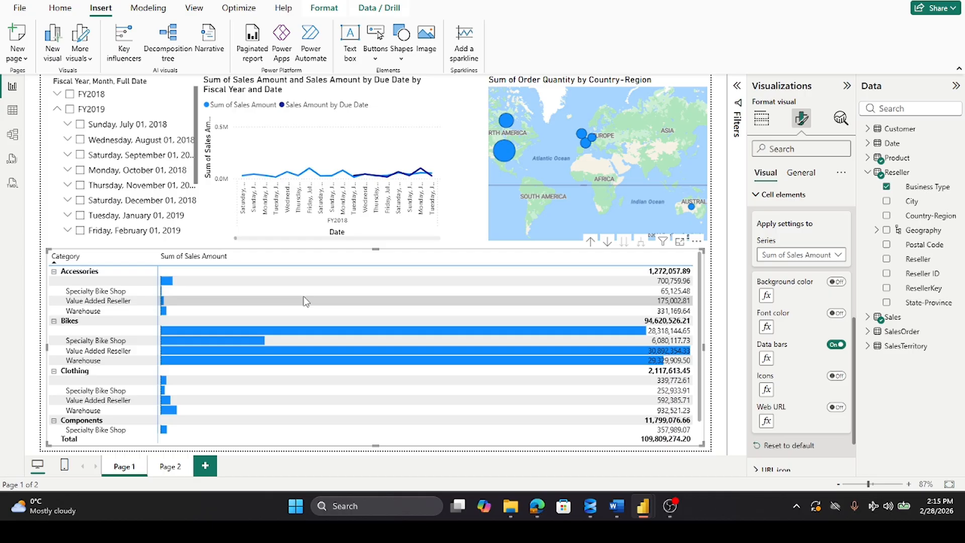
# Step: Try sorting the matrix by Sum of Sales Amount, and restore the sorting by Category
pyautogui.click(697, 242)
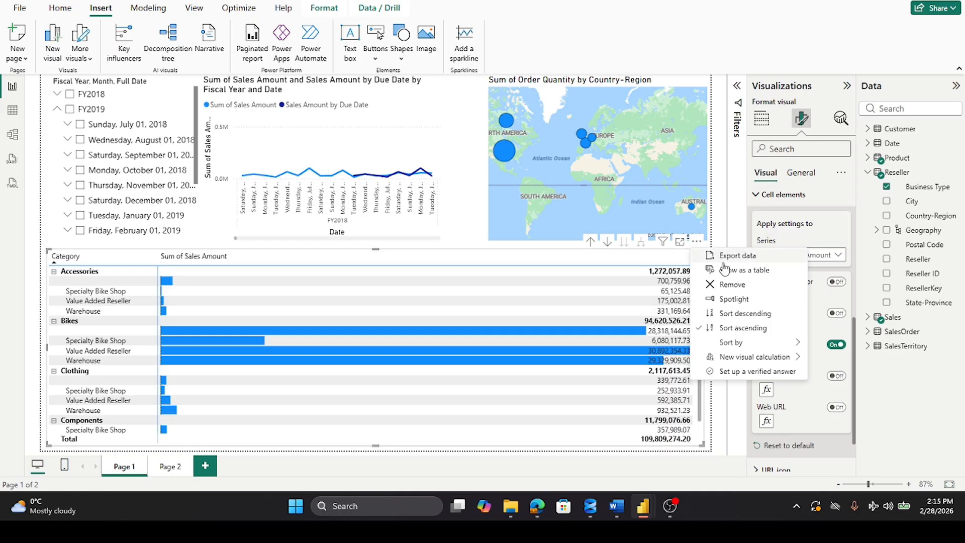
pyautogui.moveTo(748, 344)
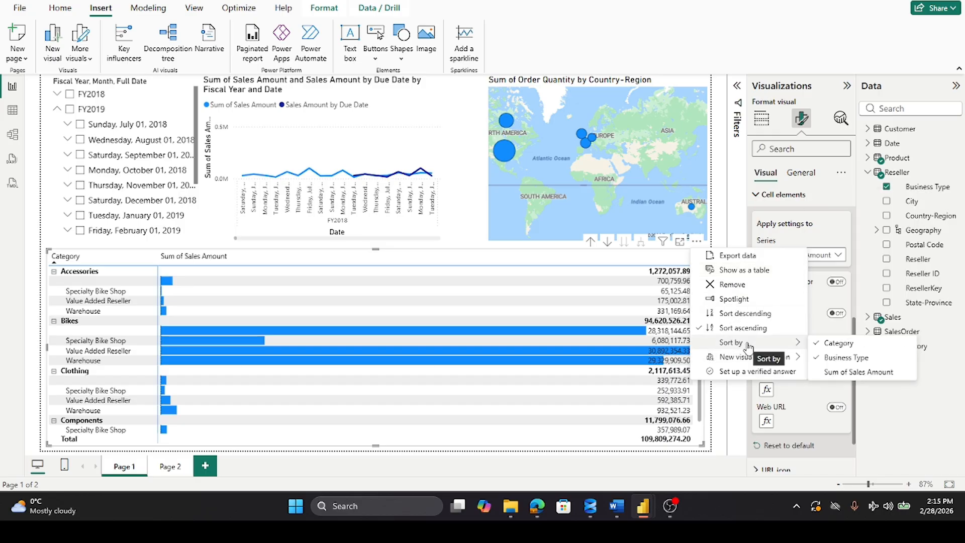
pyautogui.click(850, 373)
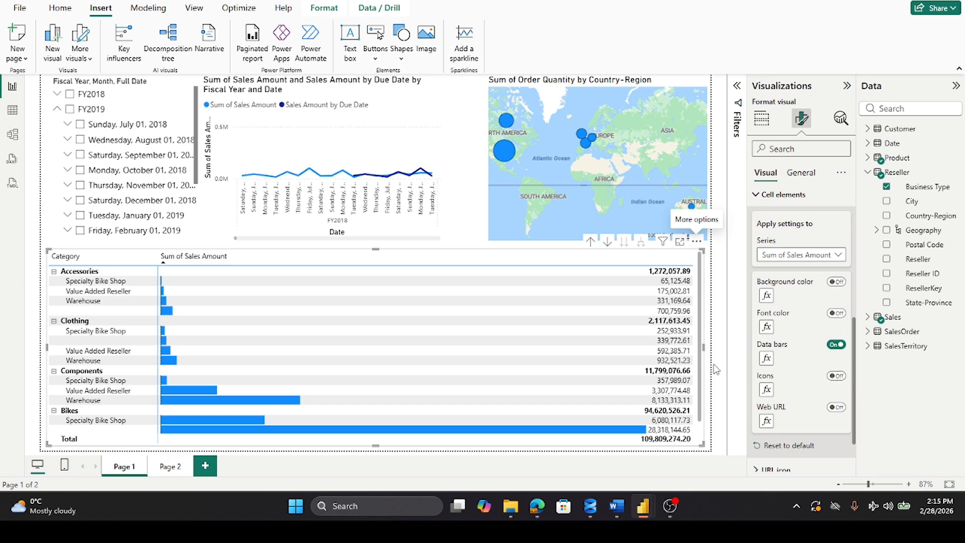
pyautogui.click(696, 241)
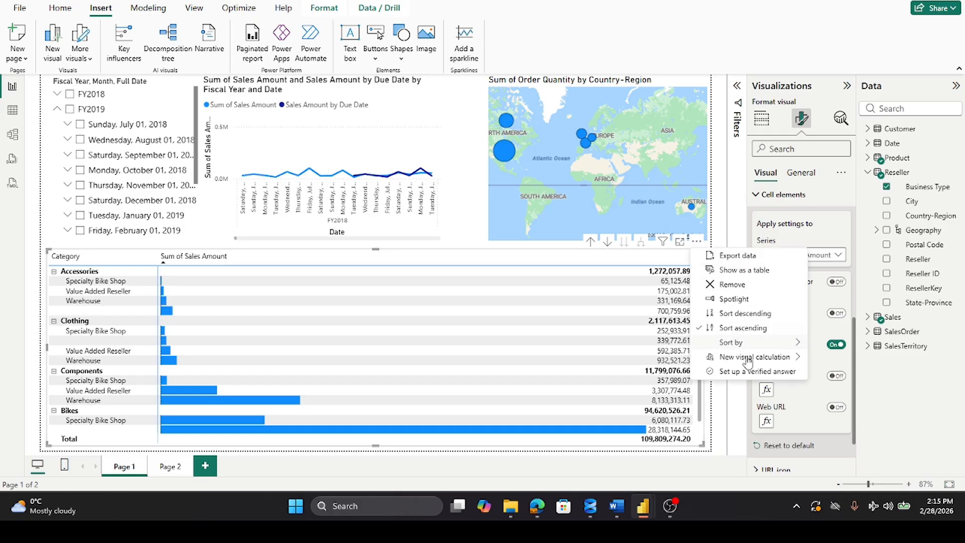
pyautogui.moveTo(758, 346)
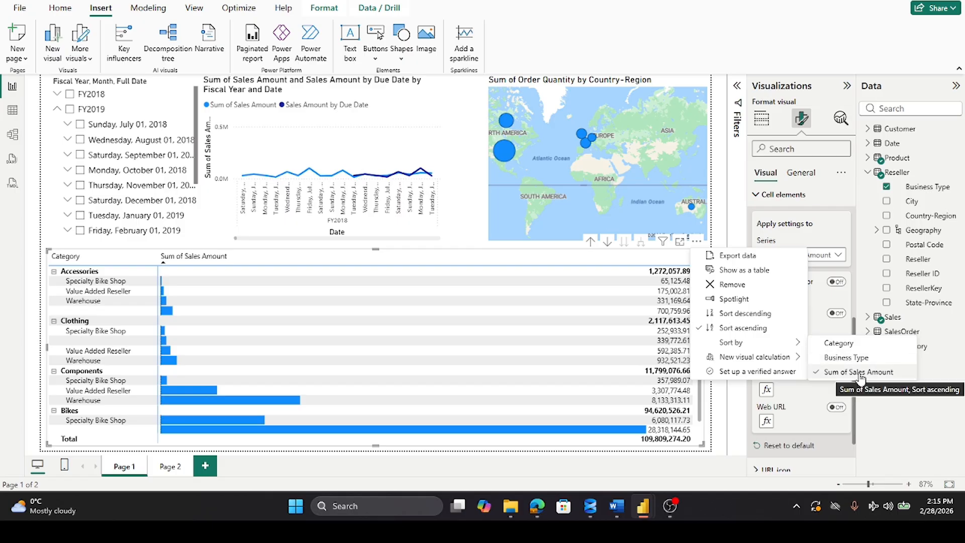
pyautogui.click(839, 343)
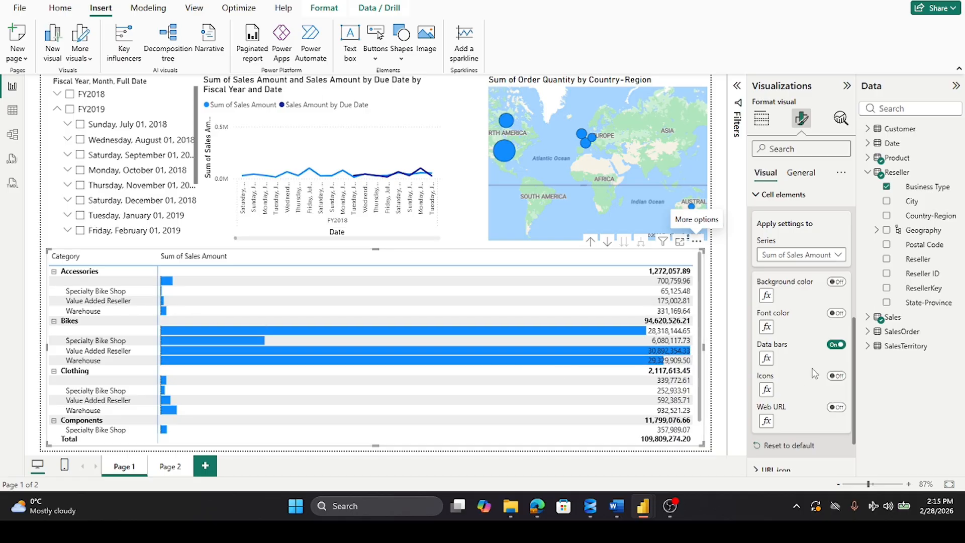
# Step: Sort the matrix by Sum of Sales Amount in descending order
pyautogui.click(697, 243)
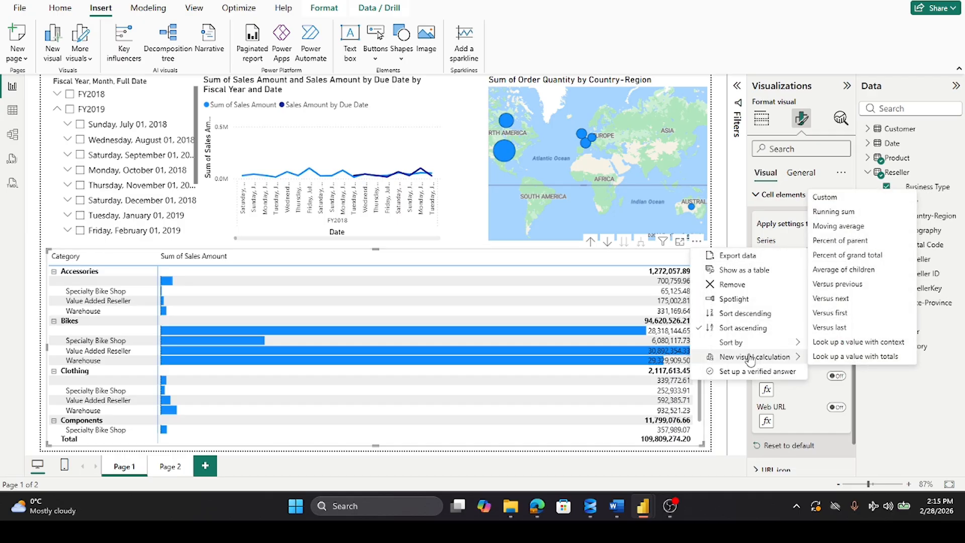
pyautogui.moveTo(753, 345)
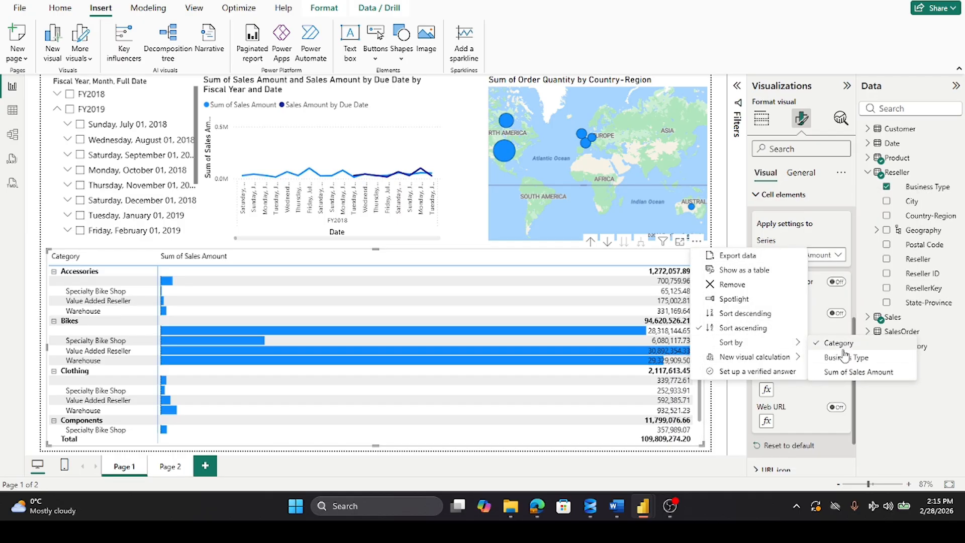
pyautogui.click(853, 378)
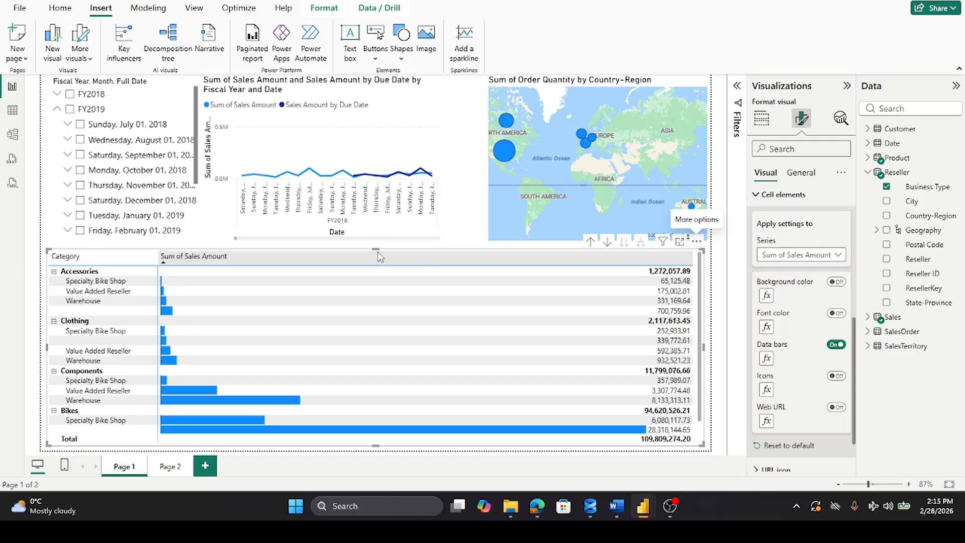
pyautogui.click(208, 254)
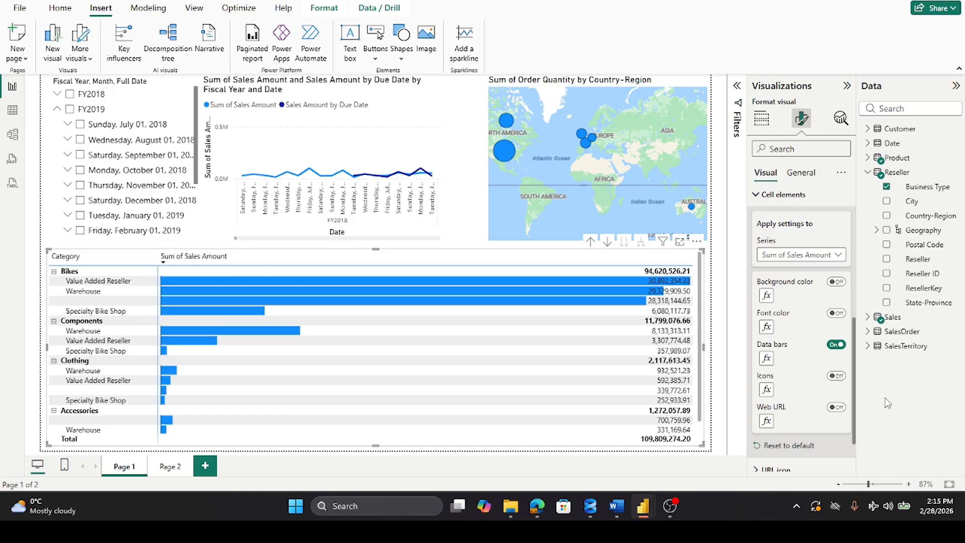
# Step: Change the positive bar color of the Sum of Sales Amount data bars to the lightest blue theme shade
pyautogui.click(767, 359)
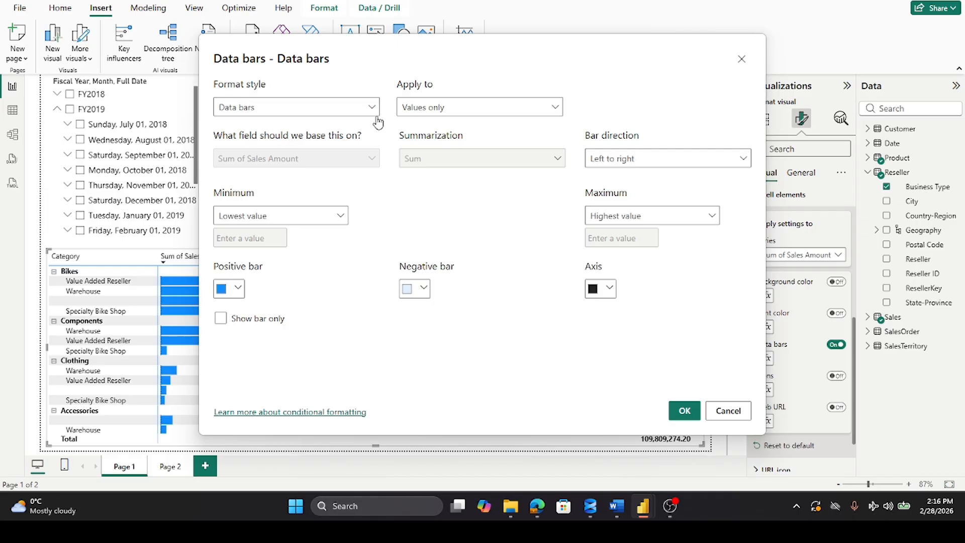
pyautogui.click(238, 288)
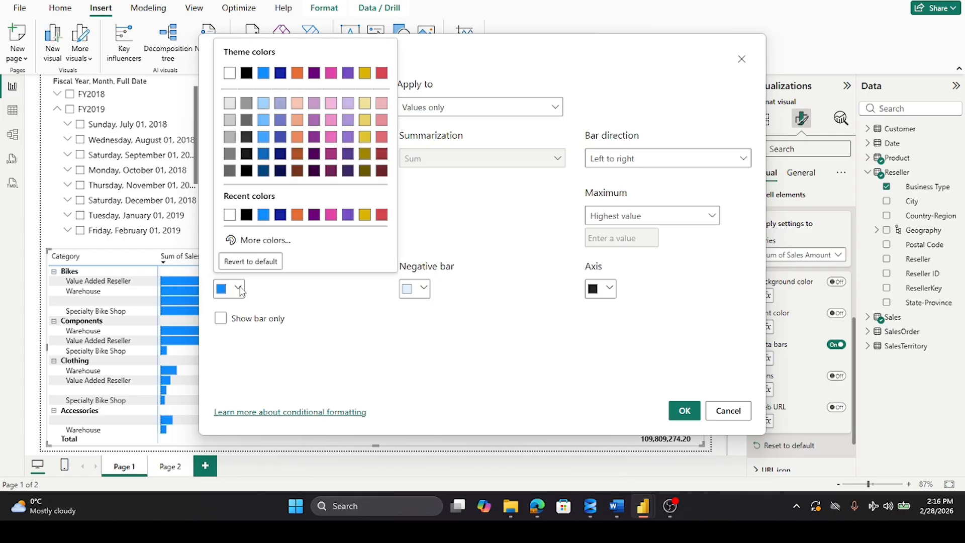
pyautogui.click(262, 104)
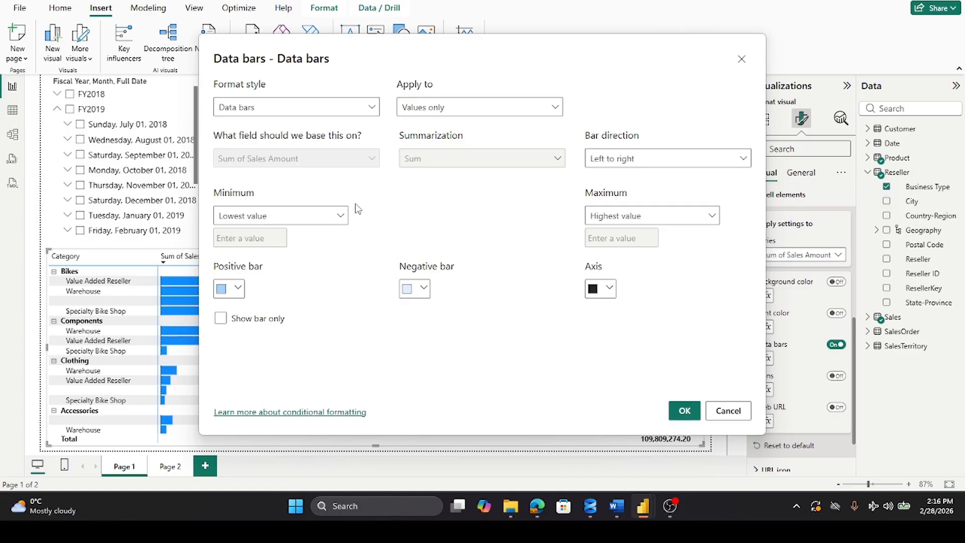
pyautogui.click(684, 412)
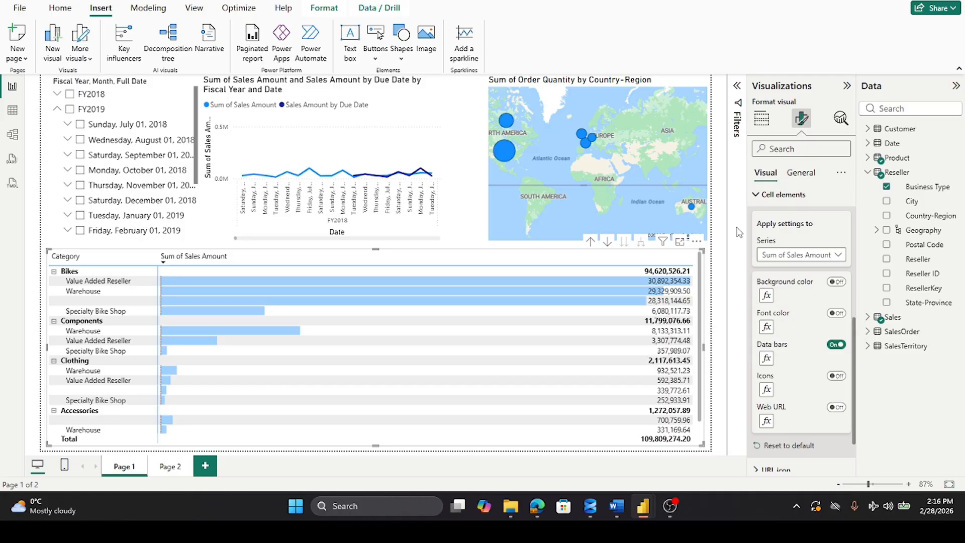
# Step: Collapse FY2019 in the date slicer and review the summary text on Page 2 before returning to Page 1
pyautogui.click(56, 109)
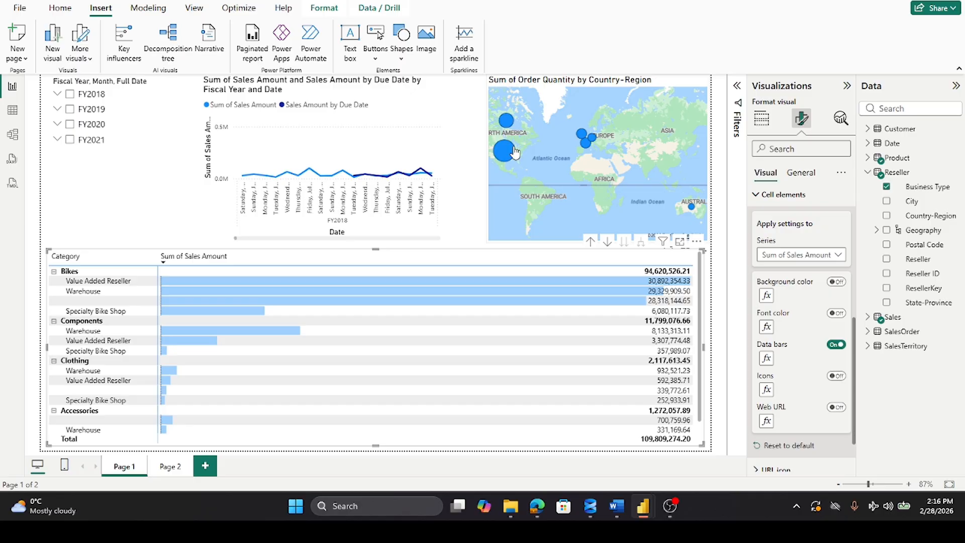
pyautogui.moveTo(507, 154)
pyautogui.click(170, 467)
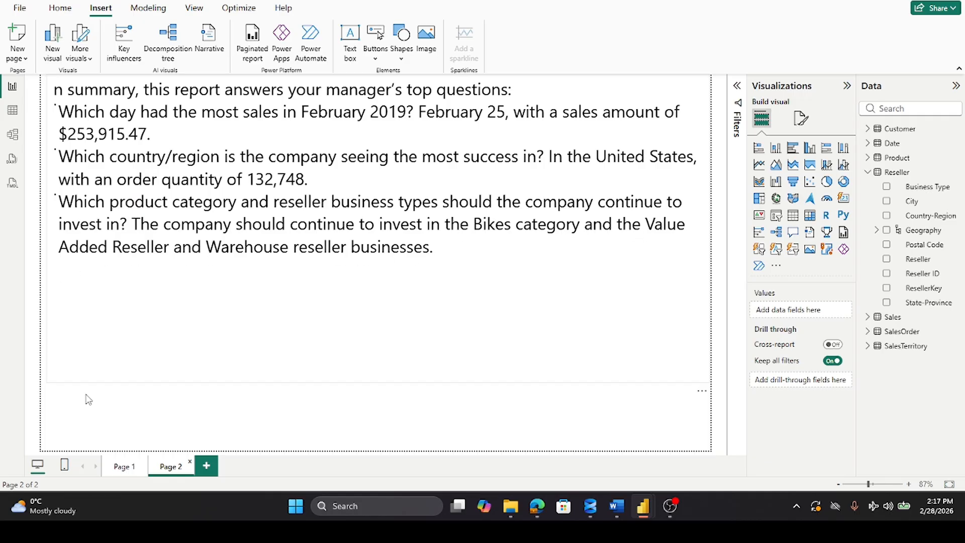
pyautogui.click(122, 469)
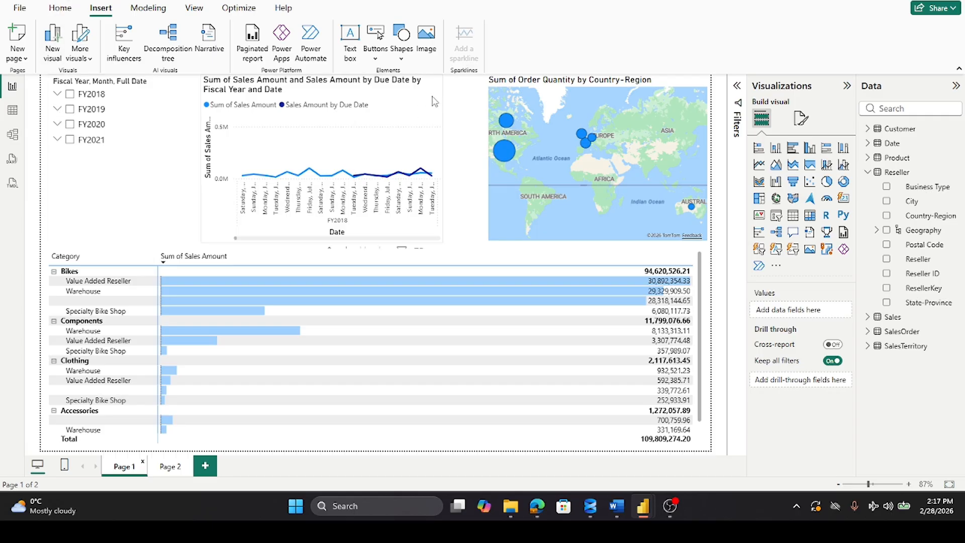
# Step: Widen the line chart and the order quantity map toward each other to close most of the gap between them
pyautogui.click(440, 116)
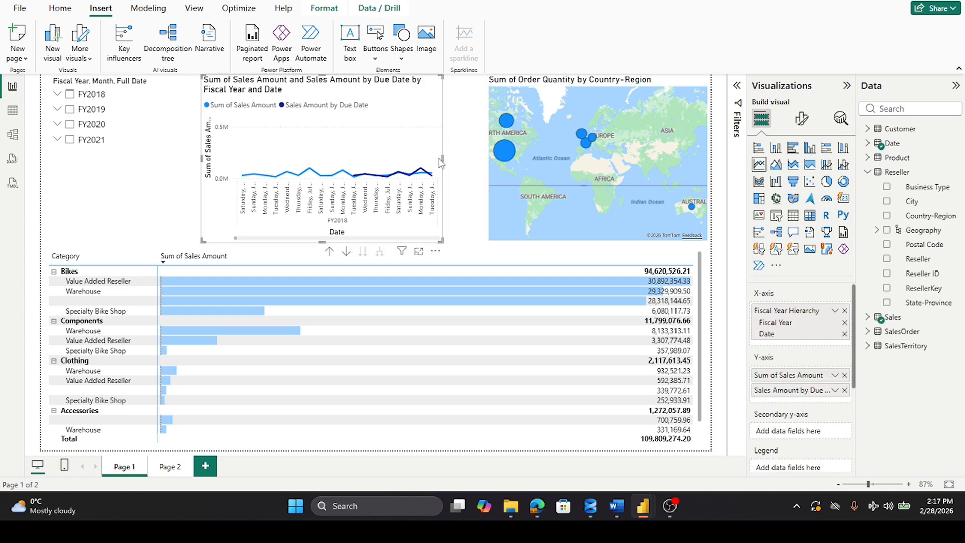
pyautogui.moveTo(442, 159); pyautogui.dragTo(461, 171)
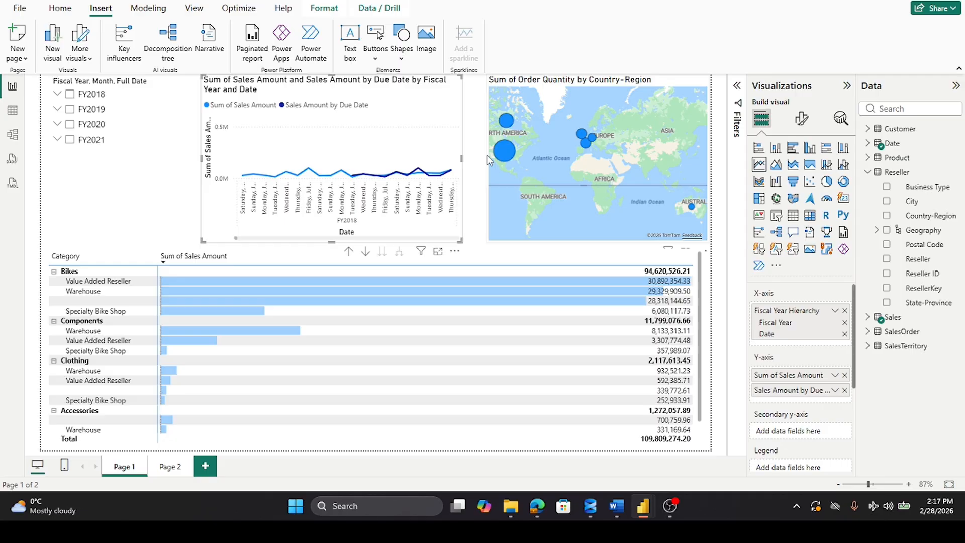
pyautogui.click(489, 160)
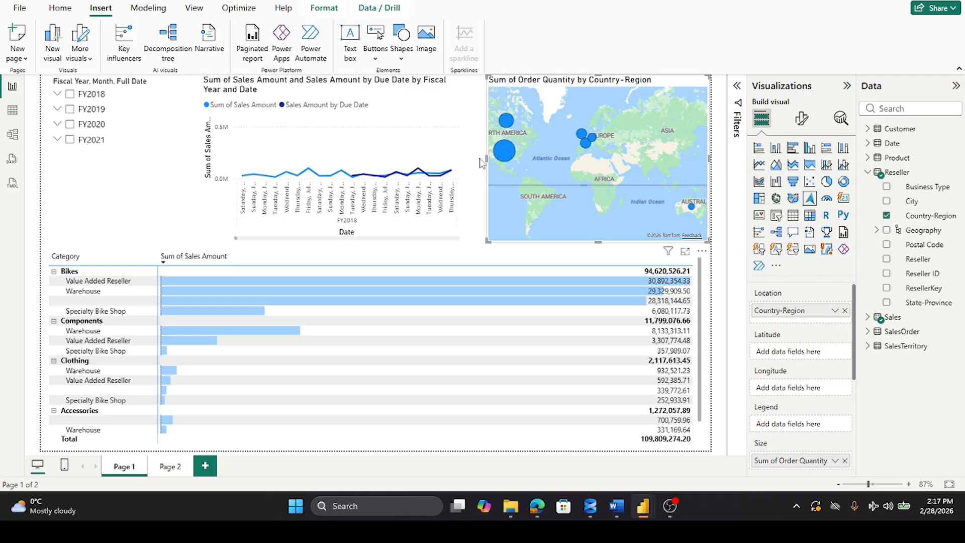
pyautogui.moveTo(487, 161); pyautogui.dragTo(466, 157)
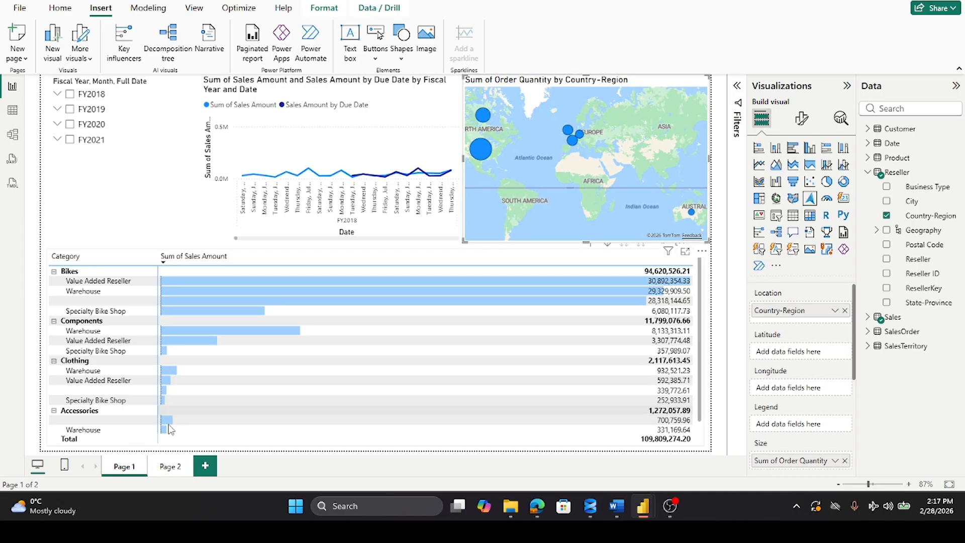
# Step: Raise the matrix's upper edge slightly and pull its left edge inward to align with the line chart's left edge
pyautogui.click(158, 443)
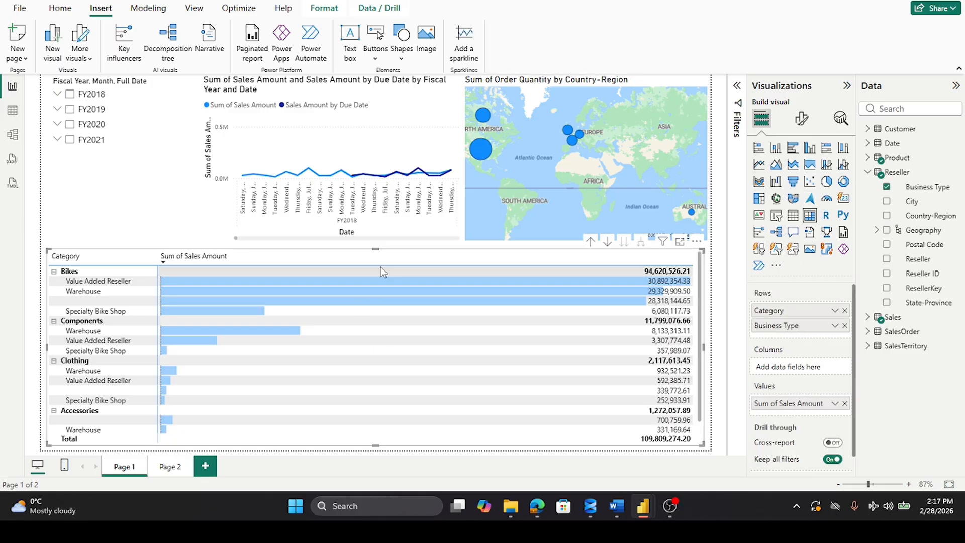
pyautogui.click(376, 246)
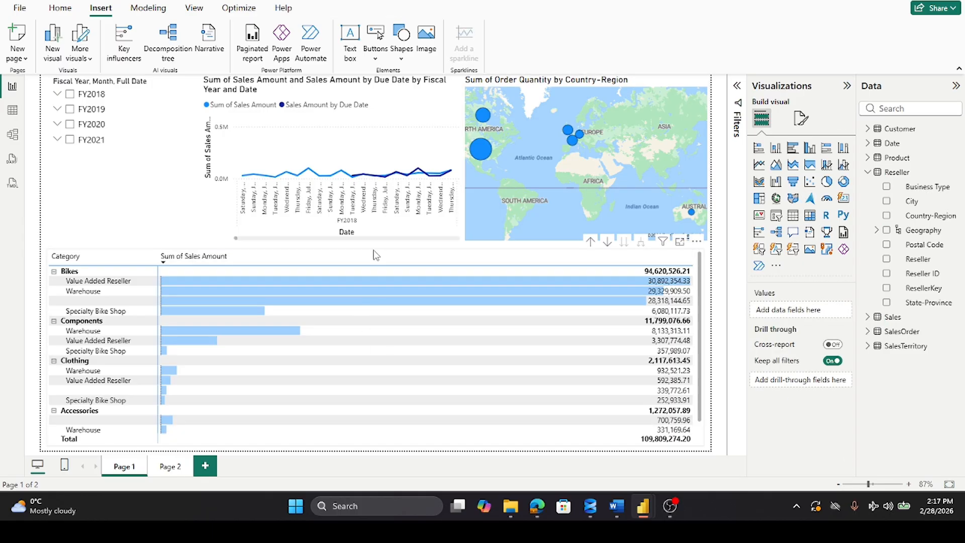
pyautogui.click(375, 254)
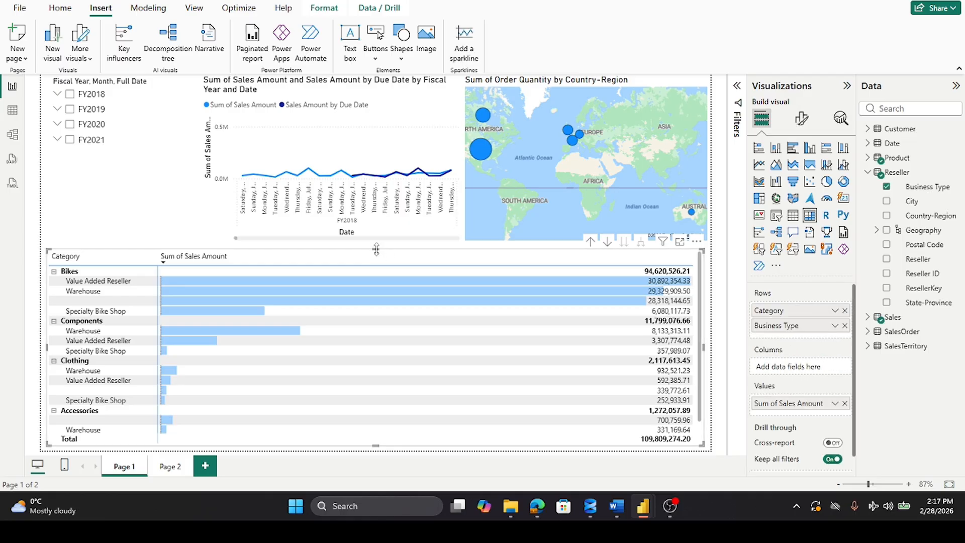
pyautogui.moveTo(379, 255); pyautogui.dragTo(379, 249)
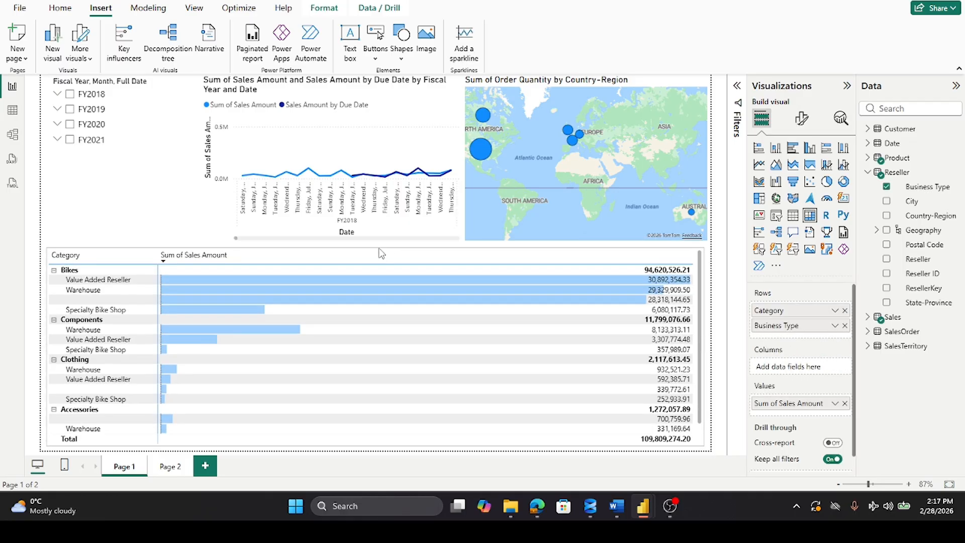
pyautogui.click(104, 160)
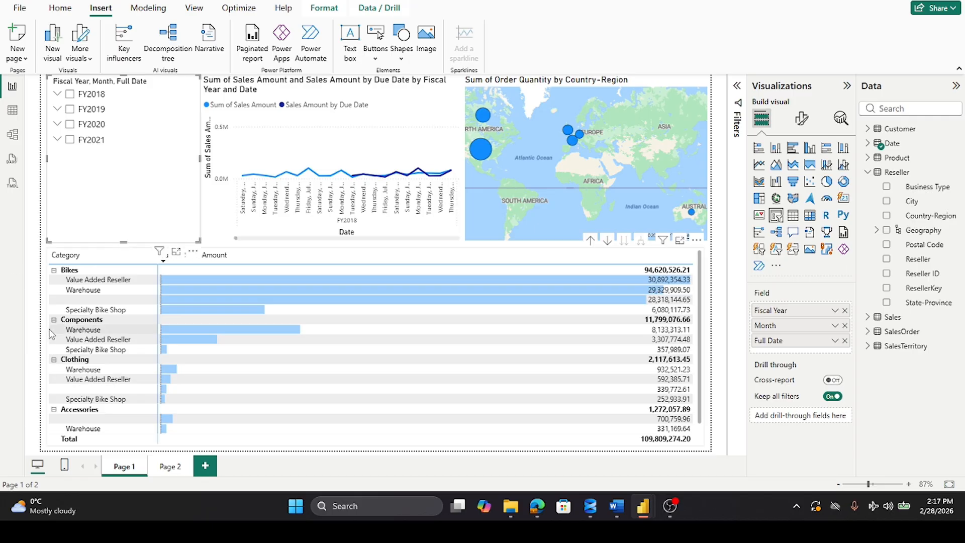
pyautogui.click(50, 346)
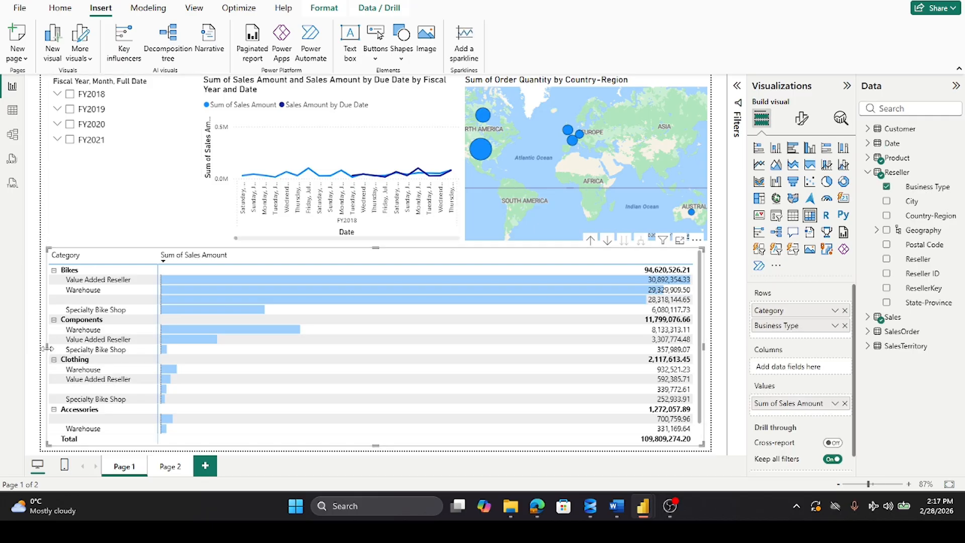
pyautogui.moveTo(47, 348); pyautogui.dragTo(202, 360)
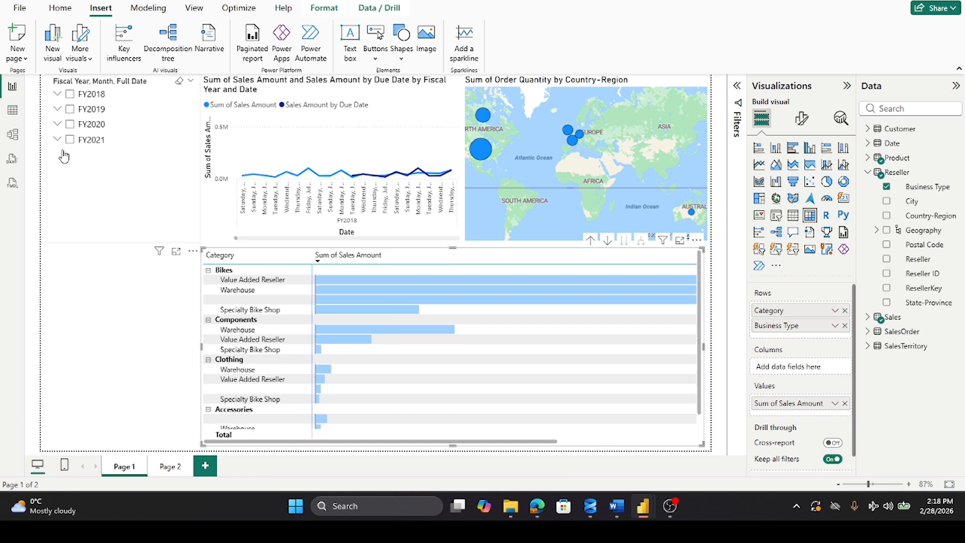
# Step: Check the months under FY2018 in the date slicer, collapse them, and stretch the slicer down to the matrix's lower edge
pyautogui.click(57, 94)
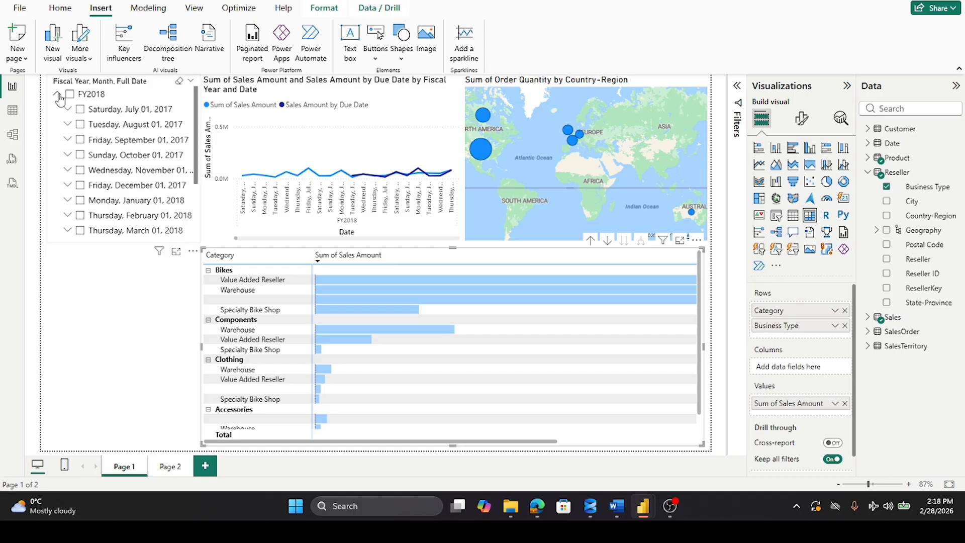
pyautogui.click(59, 95)
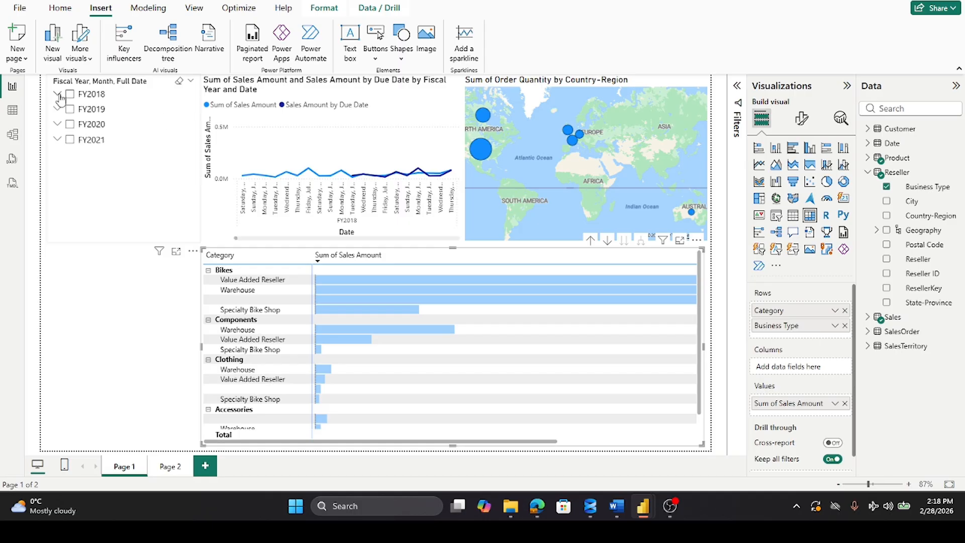
pyautogui.click(104, 240)
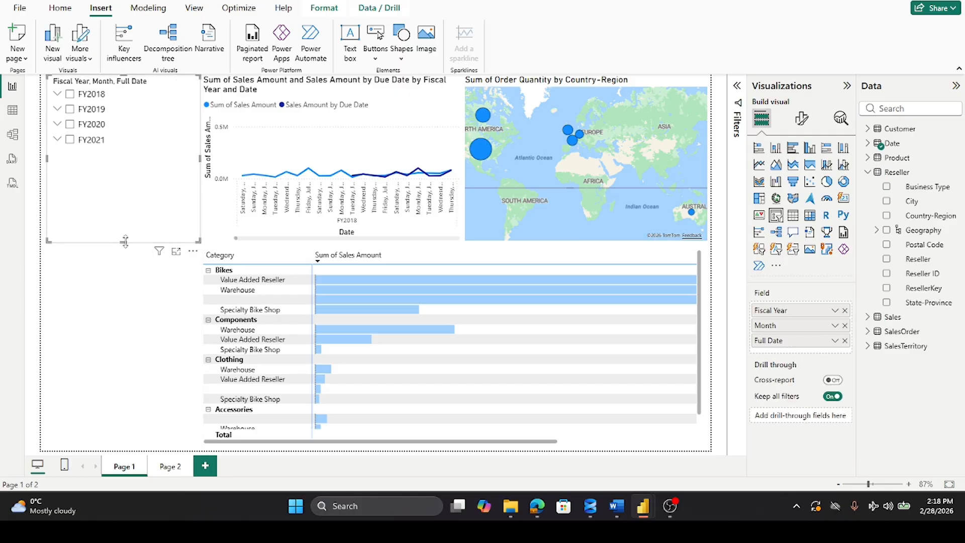
pyautogui.moveTo(125, 244); pyautogui.dragTo(133, 448)
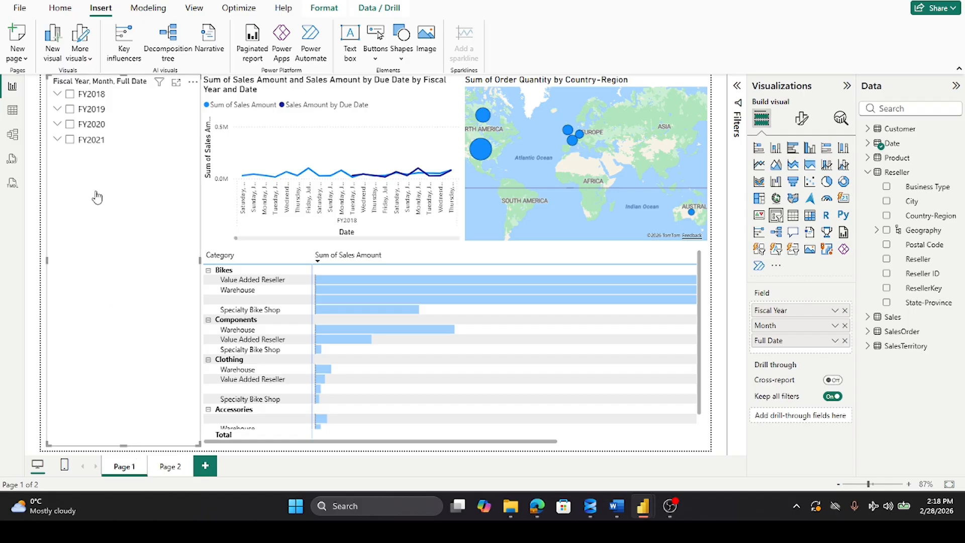
# Step: Filter the report to February 2019 under FY2019 in the date slicer, expand its days, and examine the line chart's peak
pyautogui.click(57, 110)
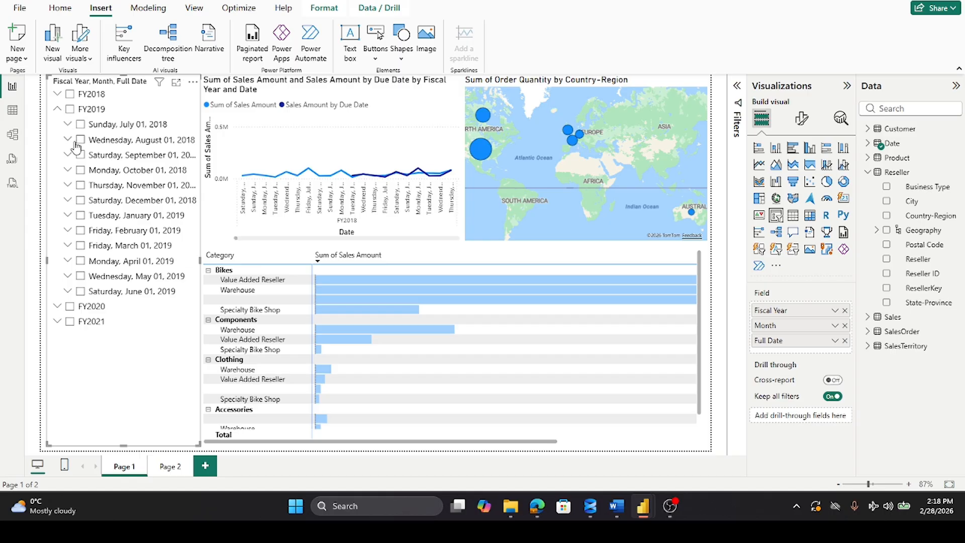
pyautogui.click(81, 232)
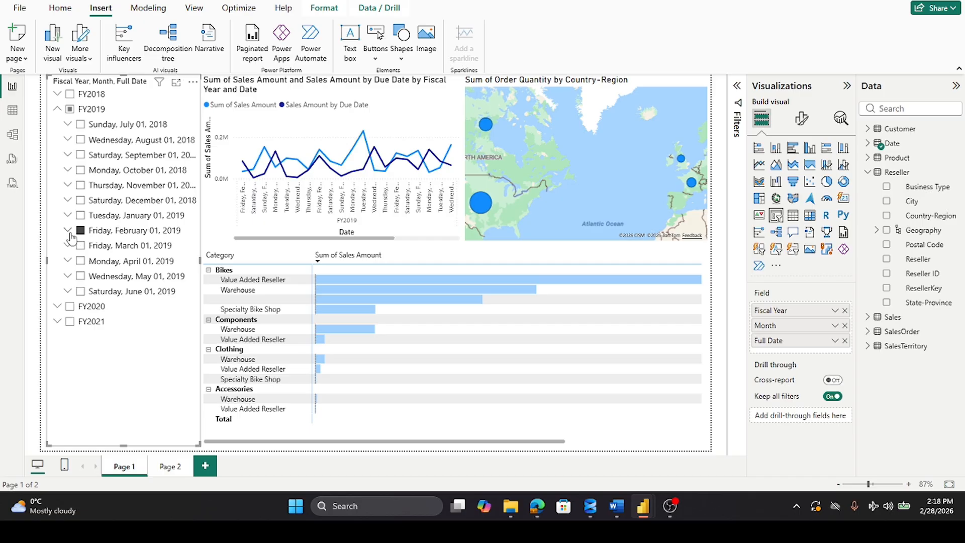
pyautogui.click(68, 231)
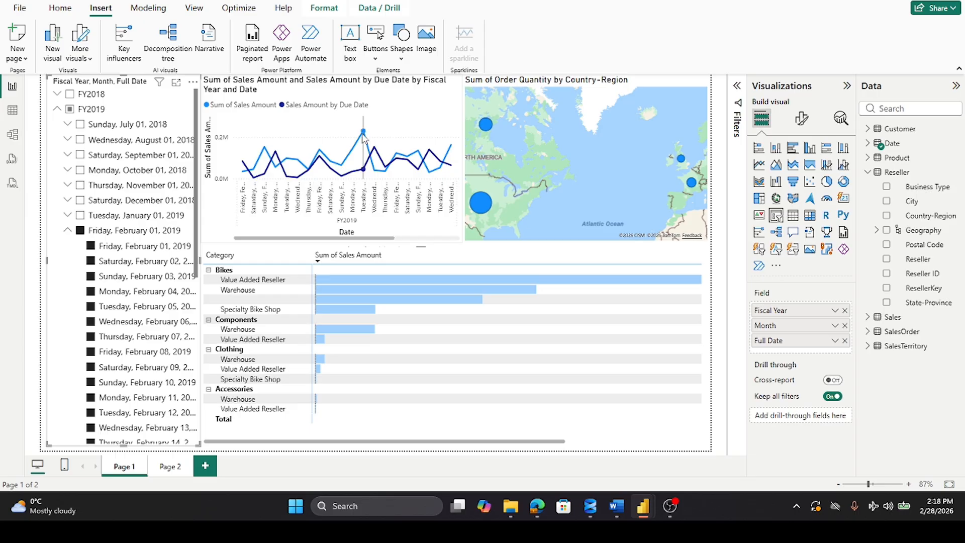
pyautogui.moveTo(364, 135)
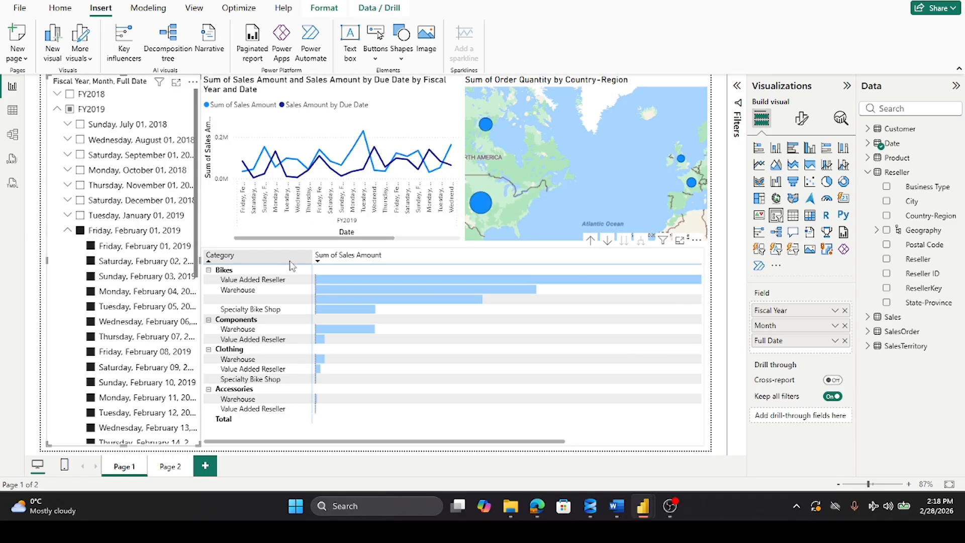
# Step: Select the whole of FY2019 in the date slicer and expand its months
pyautogui.click(57, 110)
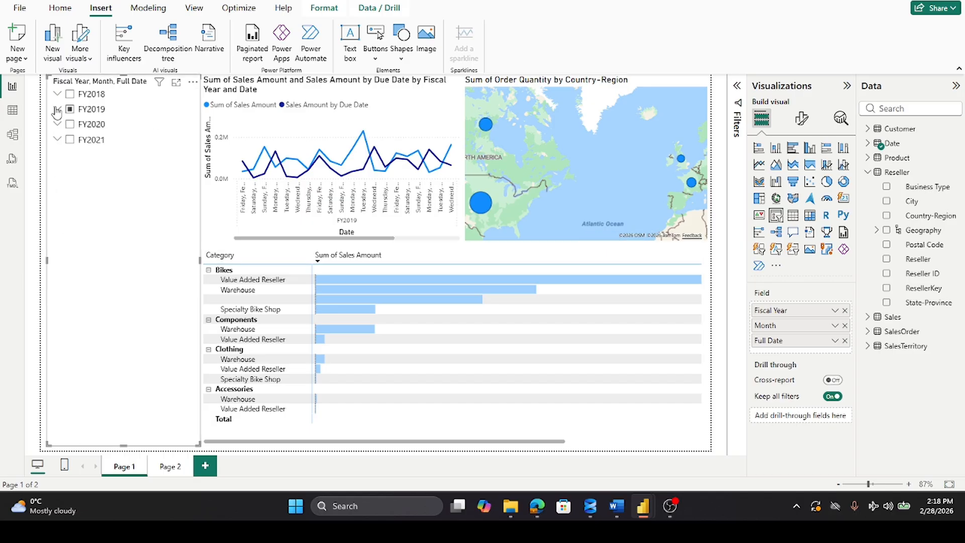
pyautogui.click(70, 109)
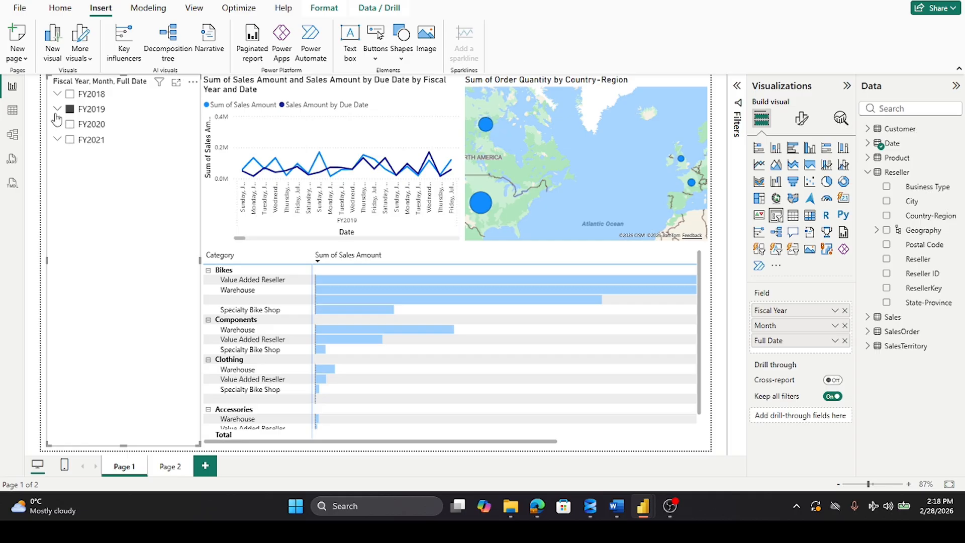
pyautogui.click(58, 111)
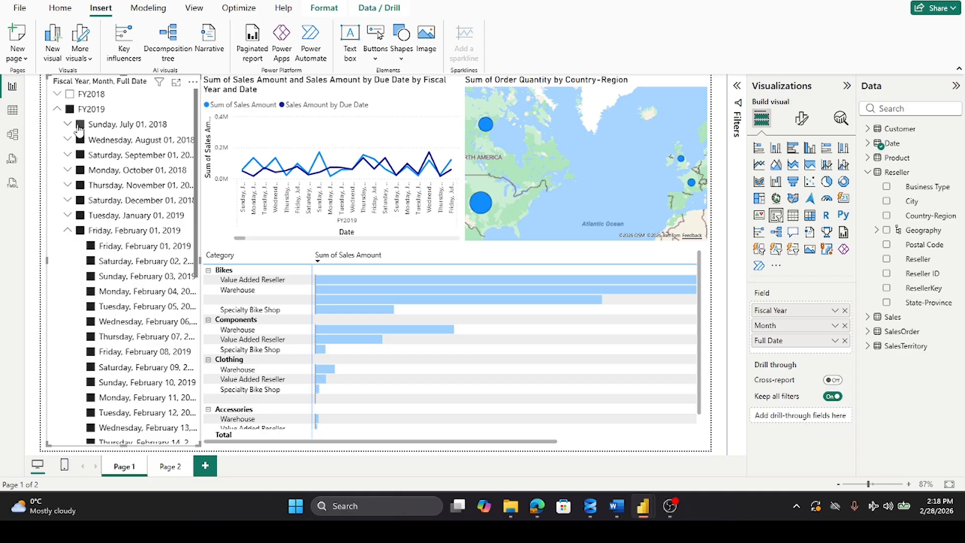
# Step: Clear the months July 2018 through February 2019 under FY2019 in the date slicer
pyautogui.click(80, 124)
pyautogui.click(80, 139)
pyautogui.click(79, 155)
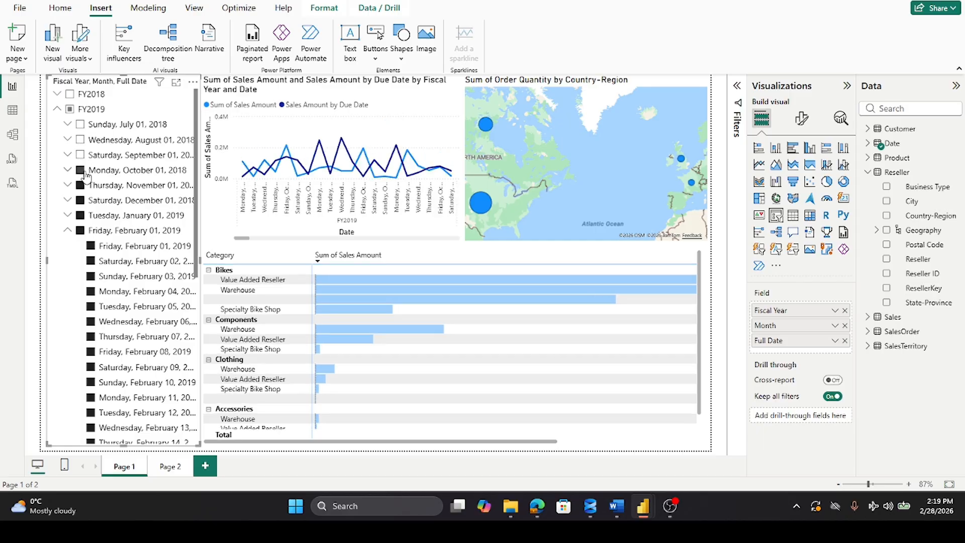
pyautogui.click(79, 170)
pyautogui.click(80, 185)
pyautogui.click(79, 200)
pyautogui.click(79, 215)
pyautogui.click(80, 231)
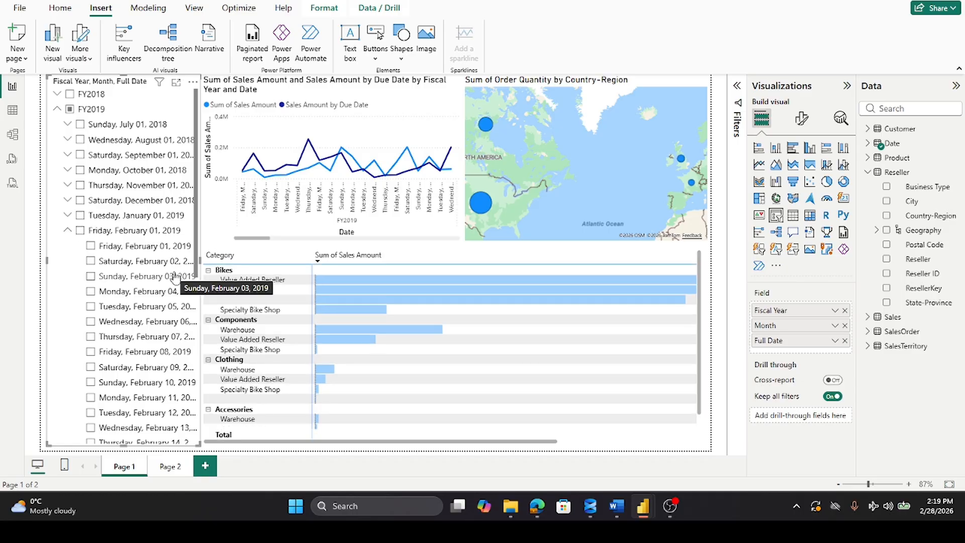
# Step: Clear the months March through June 2019 under FY2019 in the date slicer
pyautogui.scroll(-6, 171, 279)
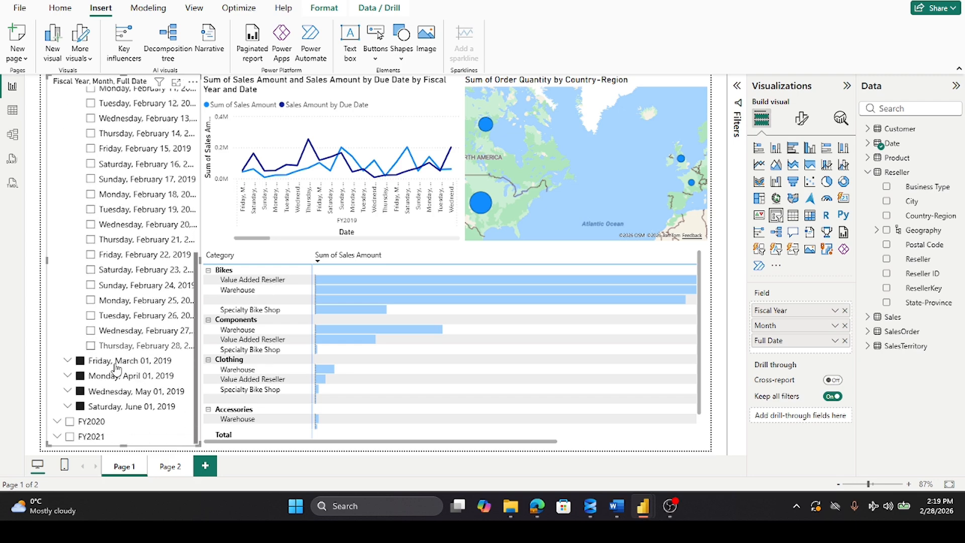
pyautogui.click(80, 406)
pyautogui.click(80, 391)
pyautogui.click(80, 376)
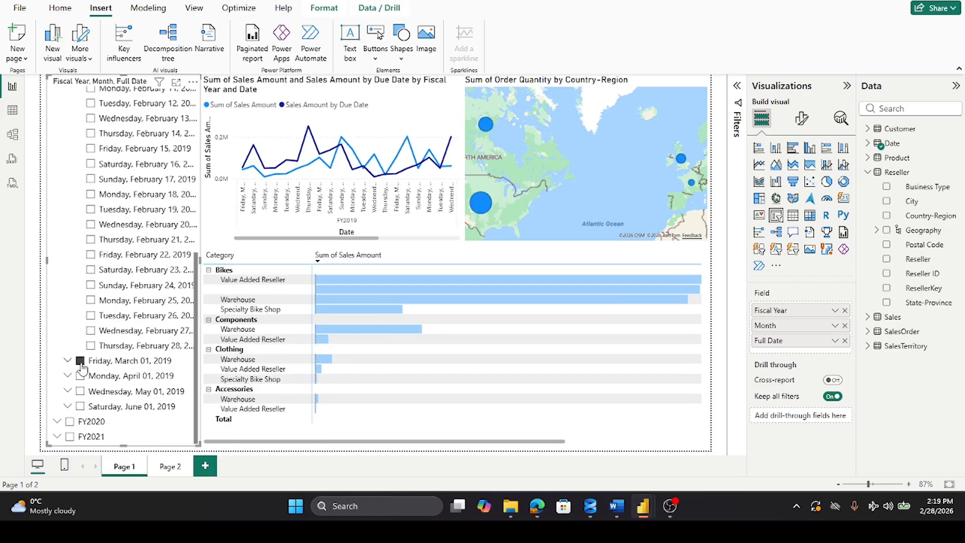
pyautogui.click(80, 360)
# Step: Collapse the days of February 2019 in the date slicer and select that month again as the only filter
pyautogui.scroll(3, 110, 246)
pyautogui.scroll(3, 110, 246)
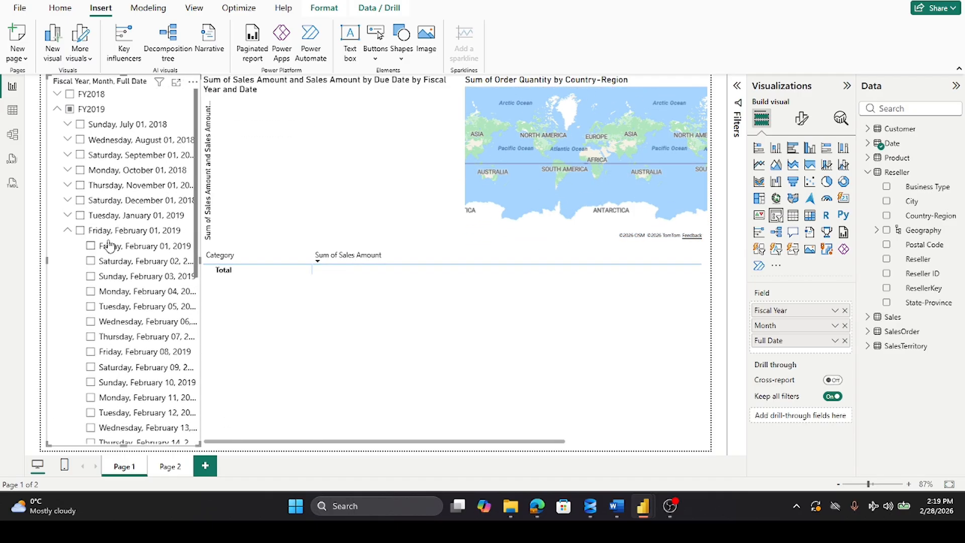
pyautogui.click(68, 231)
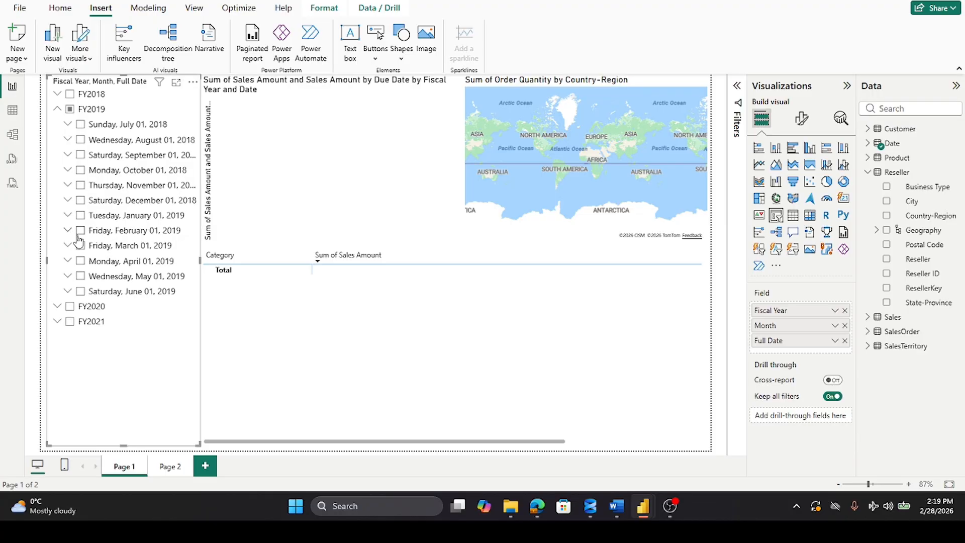
pyautogui.click(80, 231)
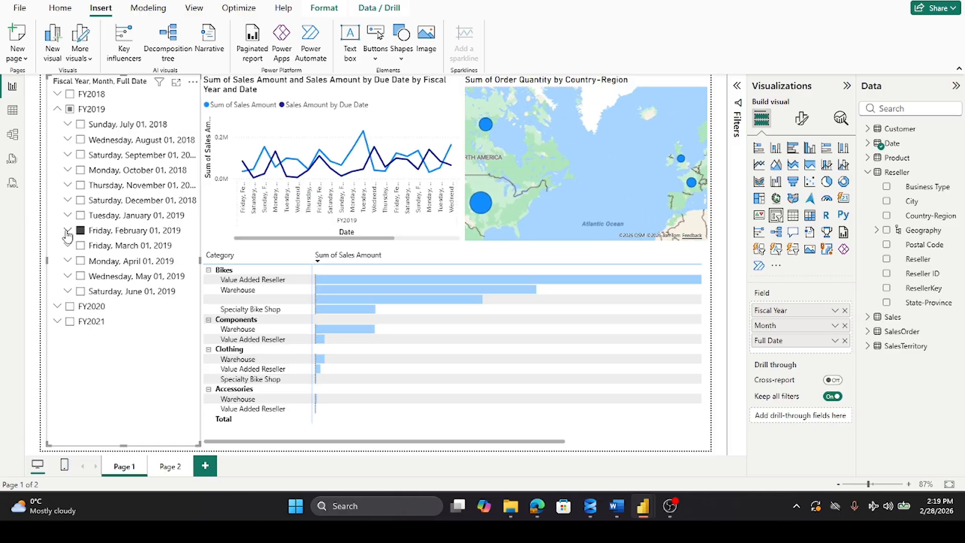
# Step: Expand February 2019 in the date slicer and look through its list of days
pyautogui.click(68, 231)
pyautogui.scroll(-6, 139, 259)
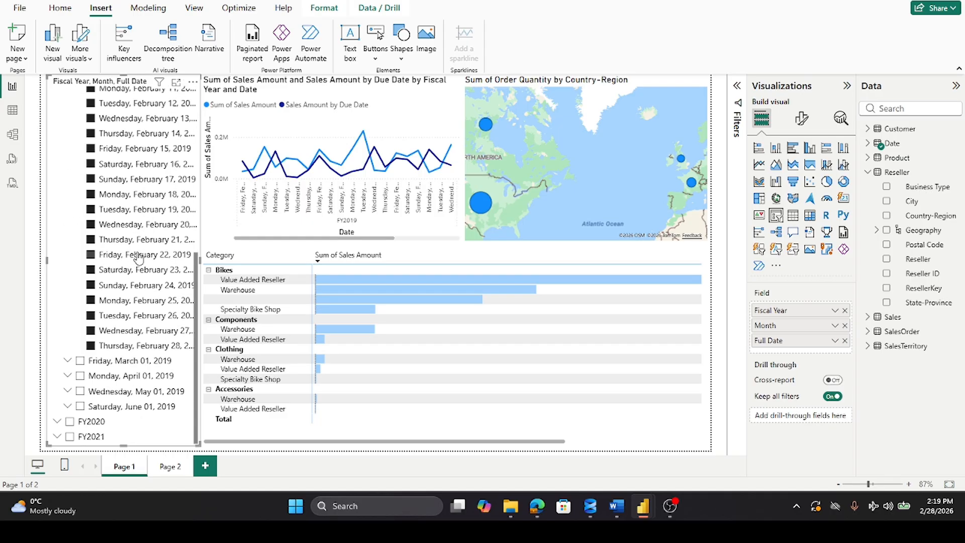
pyautogui.scroll(5, 139, 258)
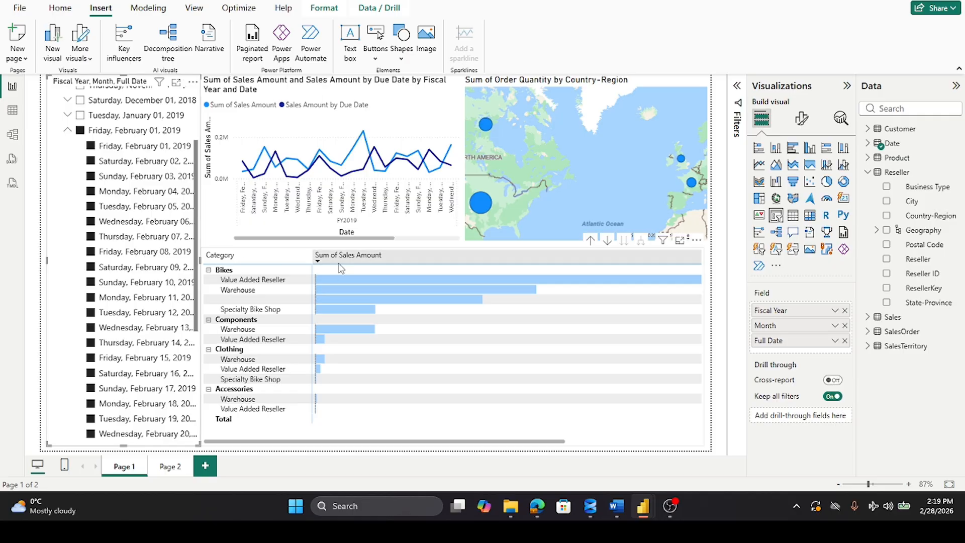
pyautogui.scroll(2, 123, 144)
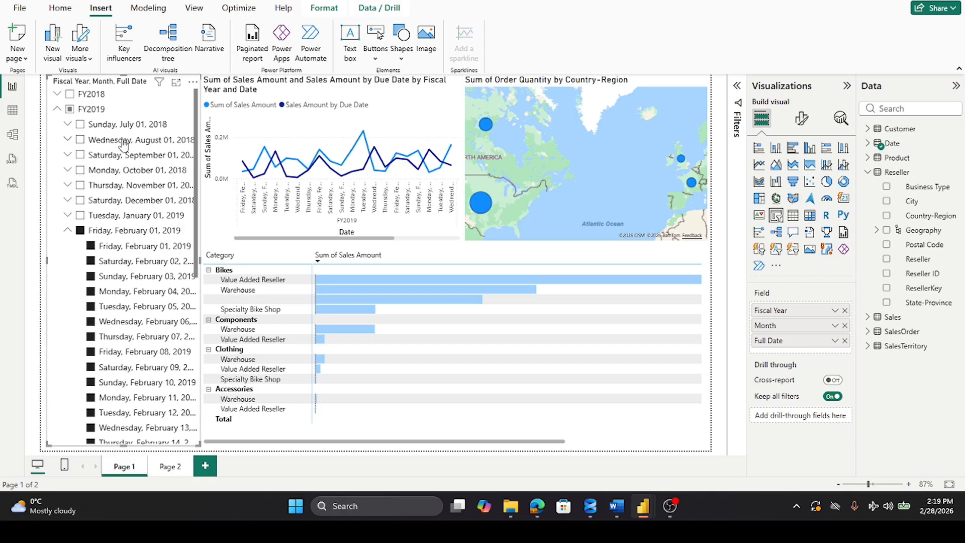
pyautogui.scroll(-5, 123, 144)
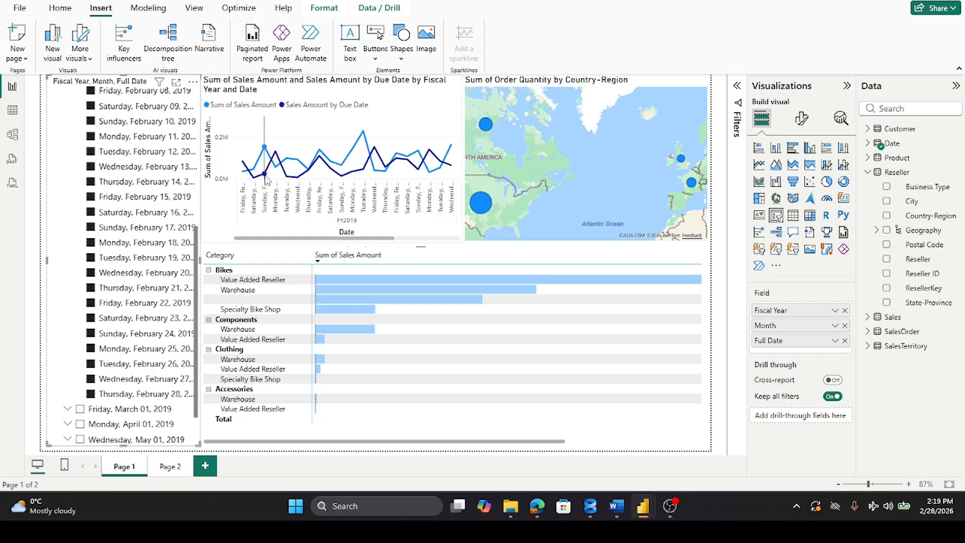
# Step: Examine the line chart's daily sales values through the end of February 2019
pyautogui.moveTo(364, 151)
pyautogui.moveTo(451, 158)
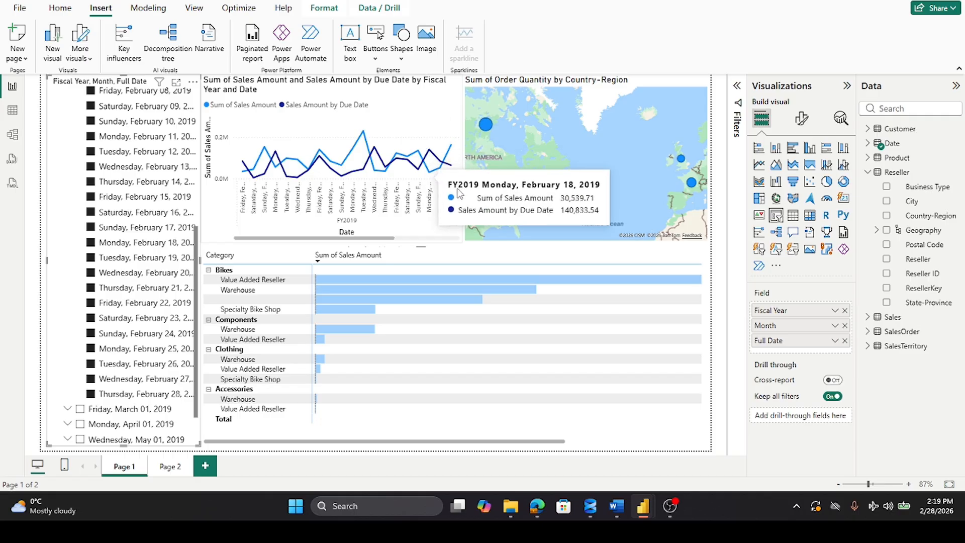
pyautogui.click(461, 151)
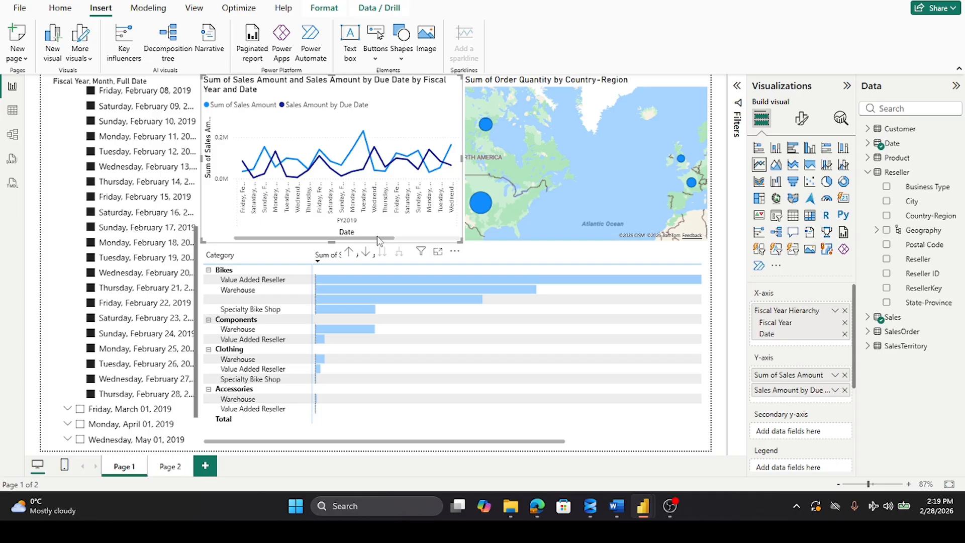
pyautogui.moveTo(380, 237)
pyautogui.mouseDown()
pyautogui.moveTo(418, 237)
pyautogui.moveTo(369, 237)
pyautogui.moveTo(385, 236)
pyautogui.moveTo(377, 237)
pyautogui.mouseUp()
pyautogui.click(413, 238)
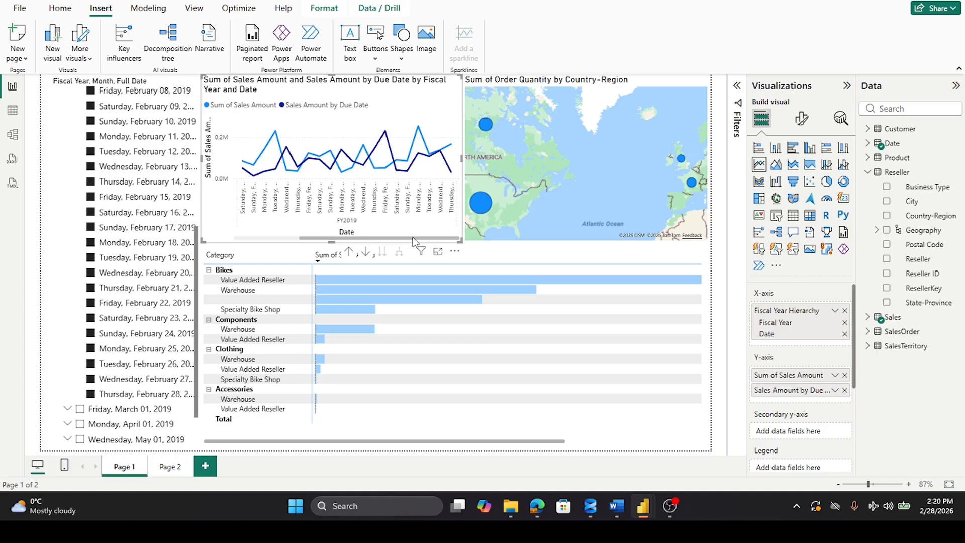
# Step: Narrow the order quantity map from its inner edge and widen the line chart to fill the freed space
pyautogui.click(514, 177)
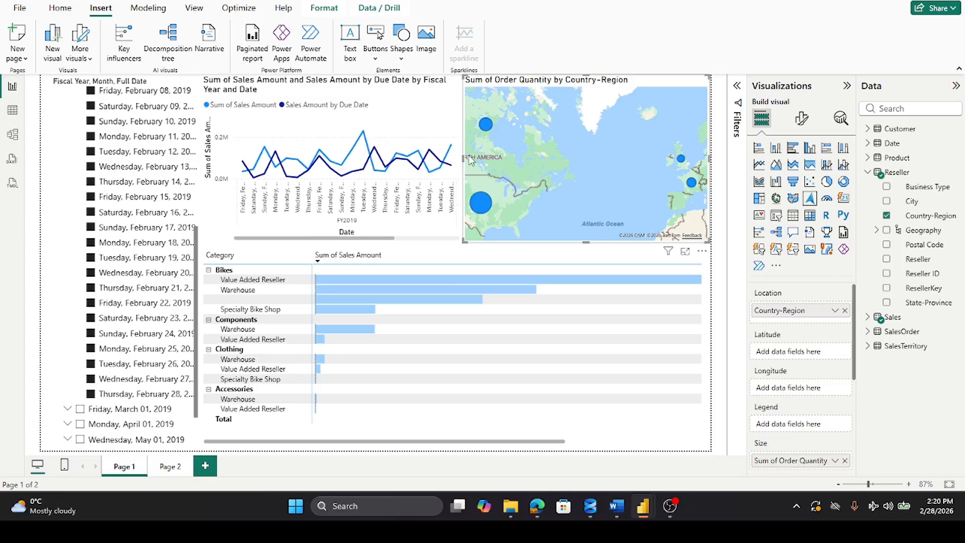
pyautogui.moveTo(463, 157); pyautogui.dragTo(508, 159)
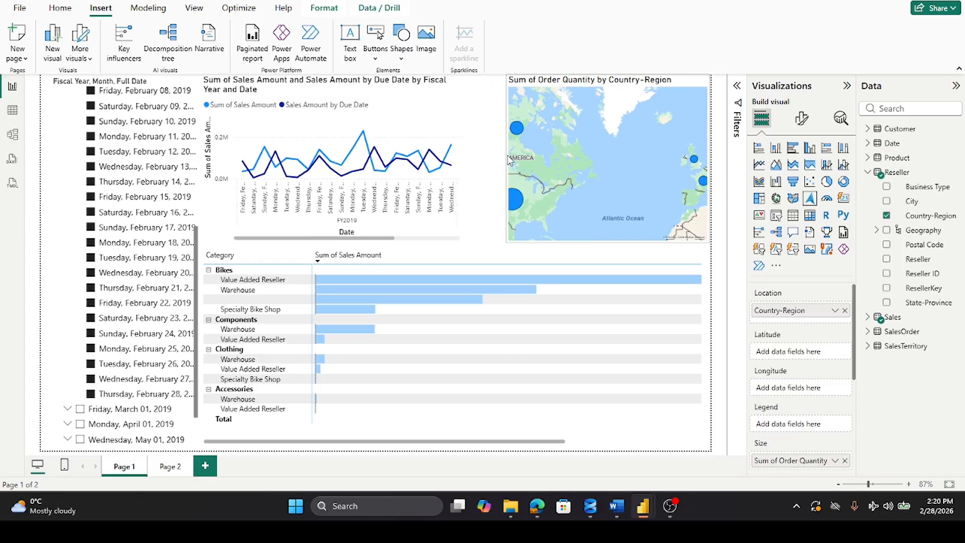
pyautogui.click(460, 156)
pyautogui.moveTo(461, 156); pyautogui.dragTo(504, 158)
pyautogui.moveTo(498, 173)
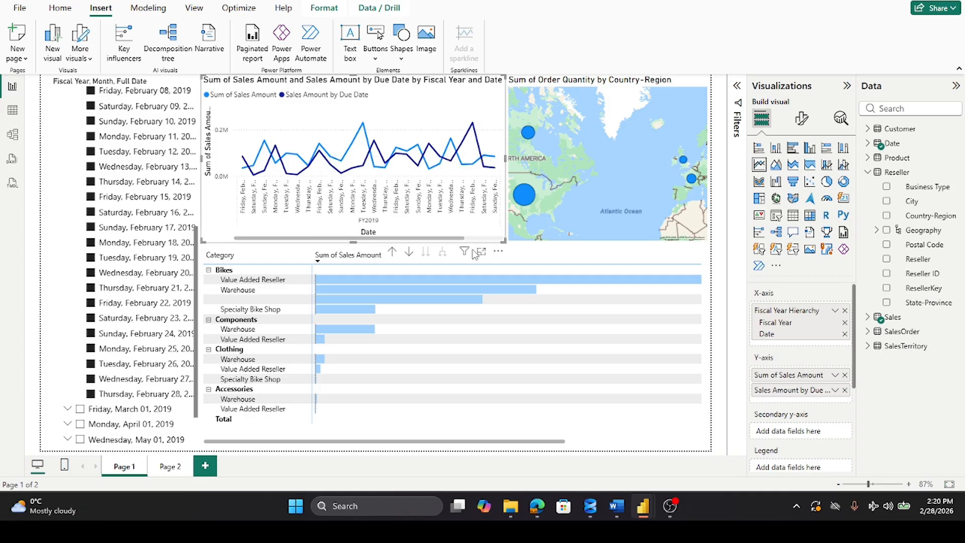
# Step: Compare the line chart's sales peaks in the earlier and later parts of February 2019 to find the highest day
pyautogui.click(484, 238)
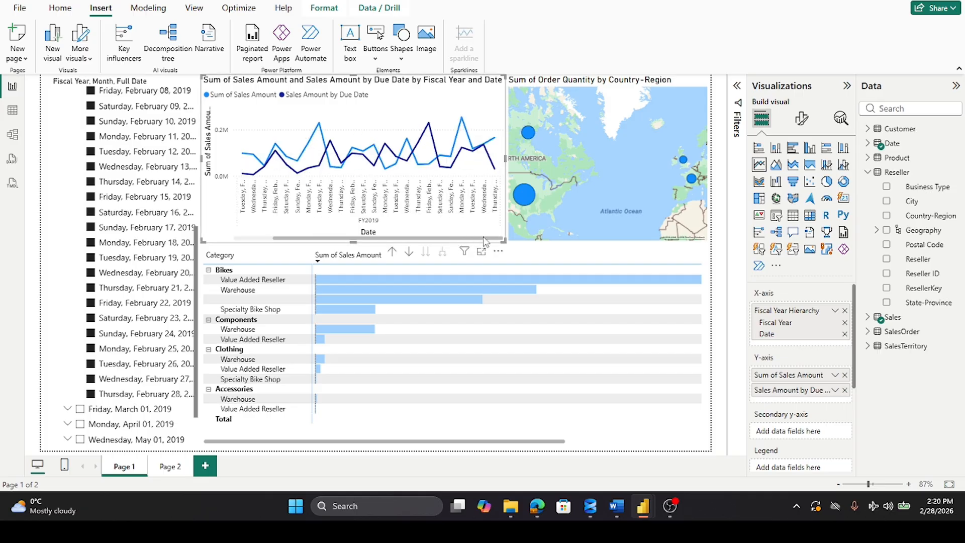
pyautogui.click(239, 240)
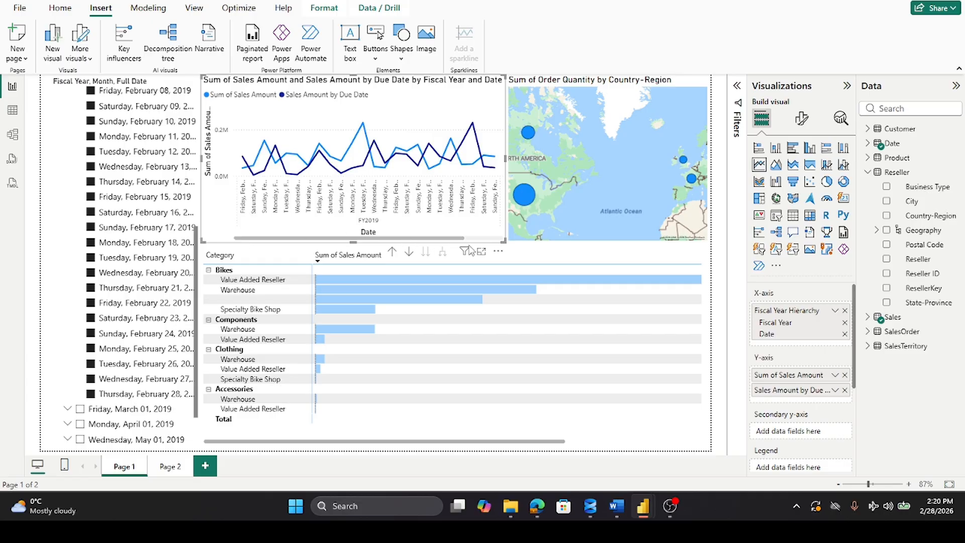
pyautogui.click(483, 239)
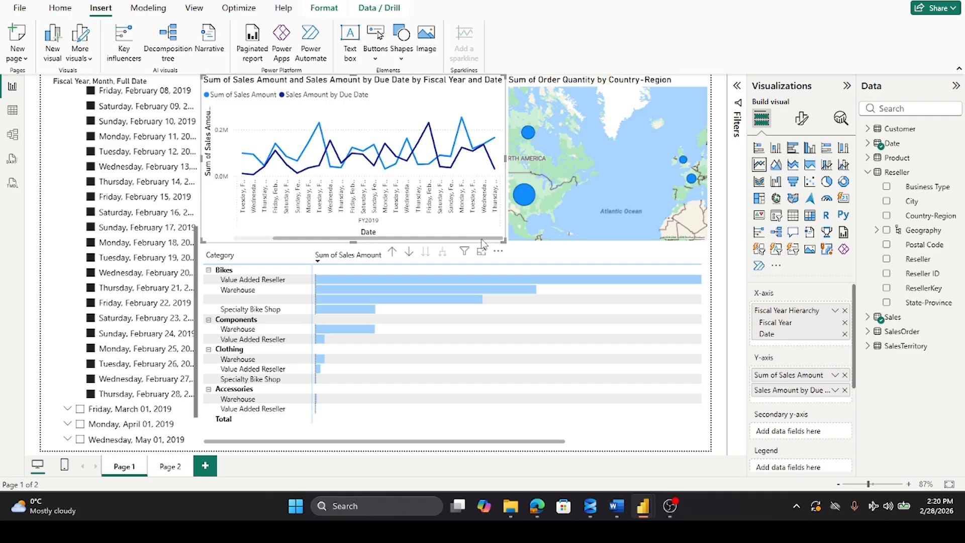
pyautogui.moveTo(463, 123)
pyautogui.click(242, 239)
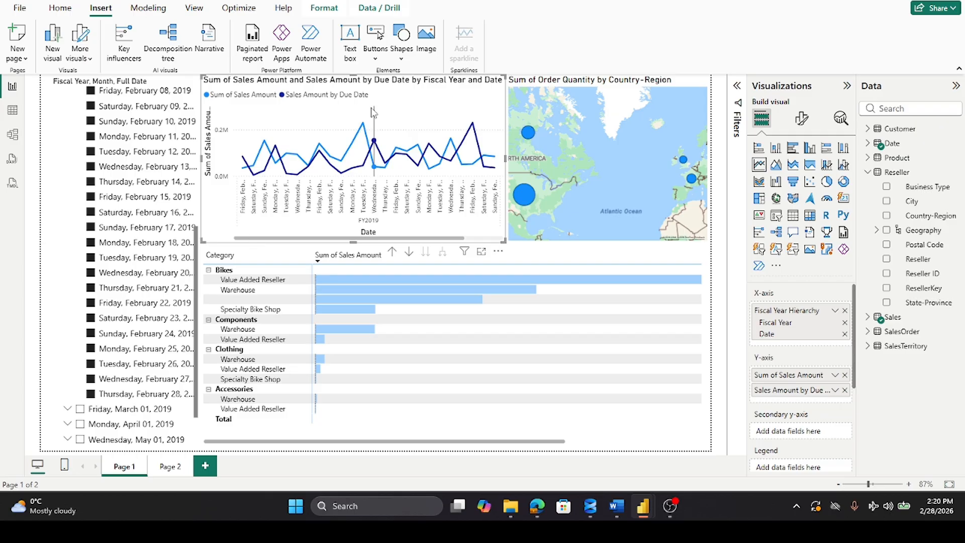
pyautogui.moveTo(362, 123)
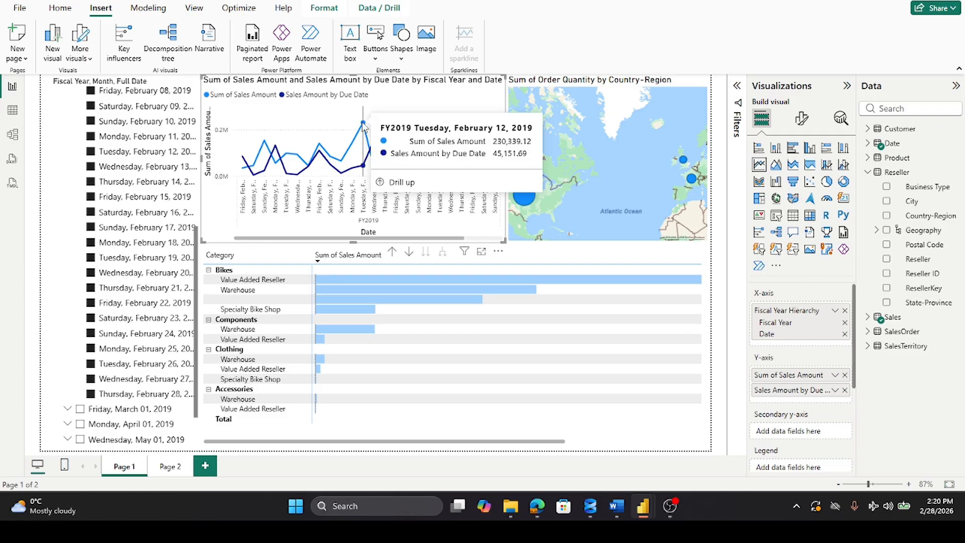
pyautogui.click(498, 238)
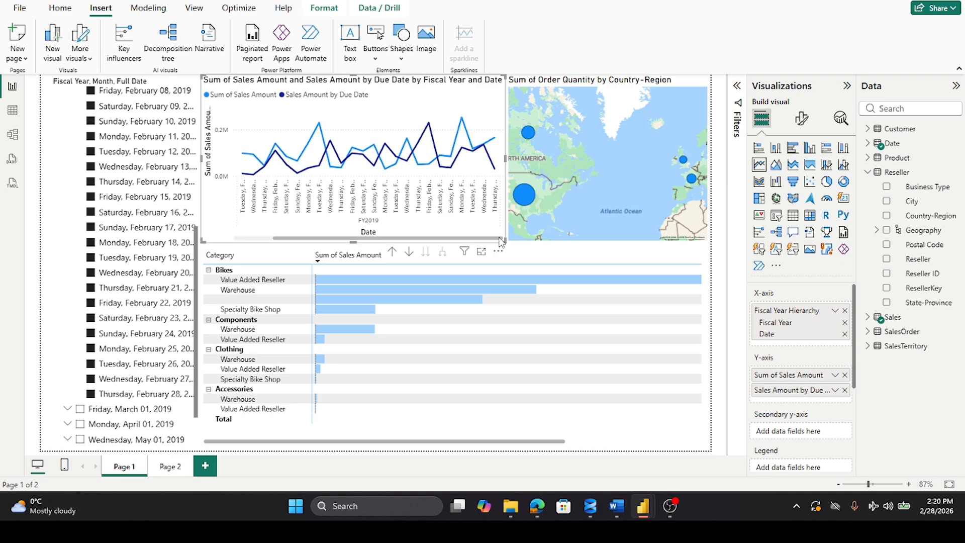
pyautogui.moveTo(463, 130)
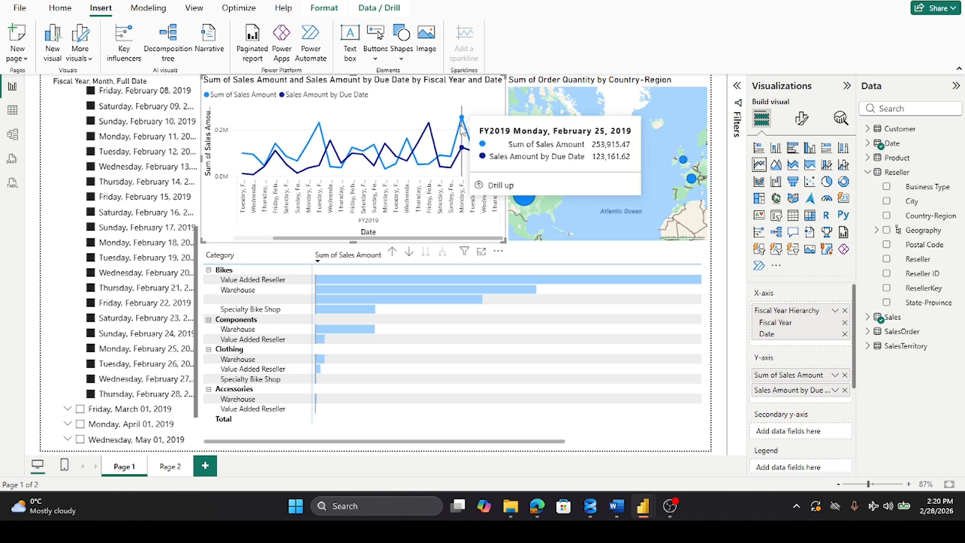
# Step: Check the summary answers on Page 2 against the chart and return to Page 1
pyautogui.moveTo(597, 513)
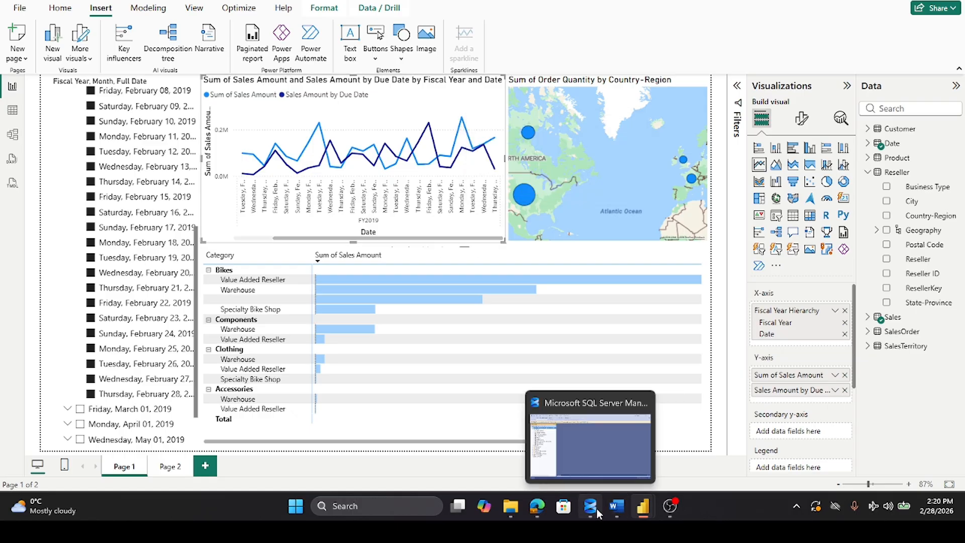
pyautogui.click(170, 466)
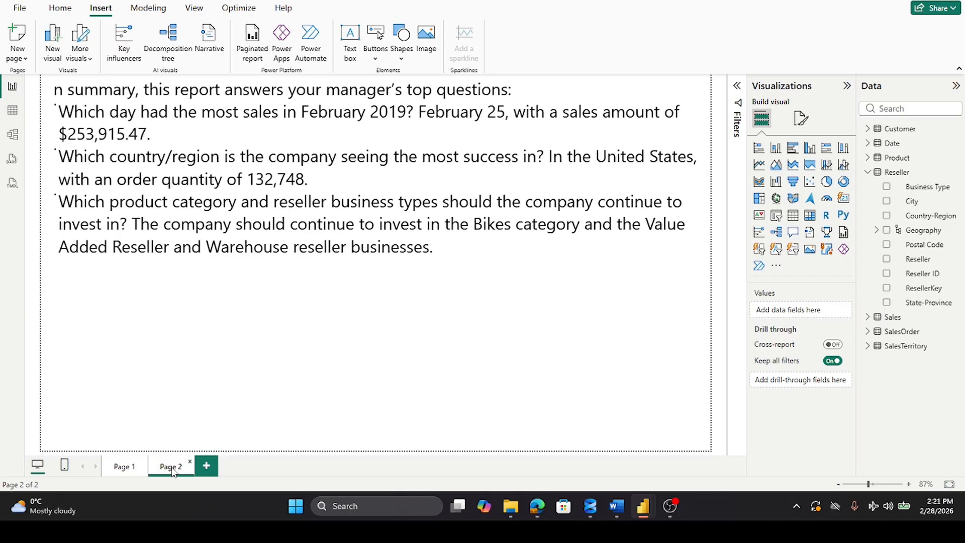
pyautogui.click(124, 466)
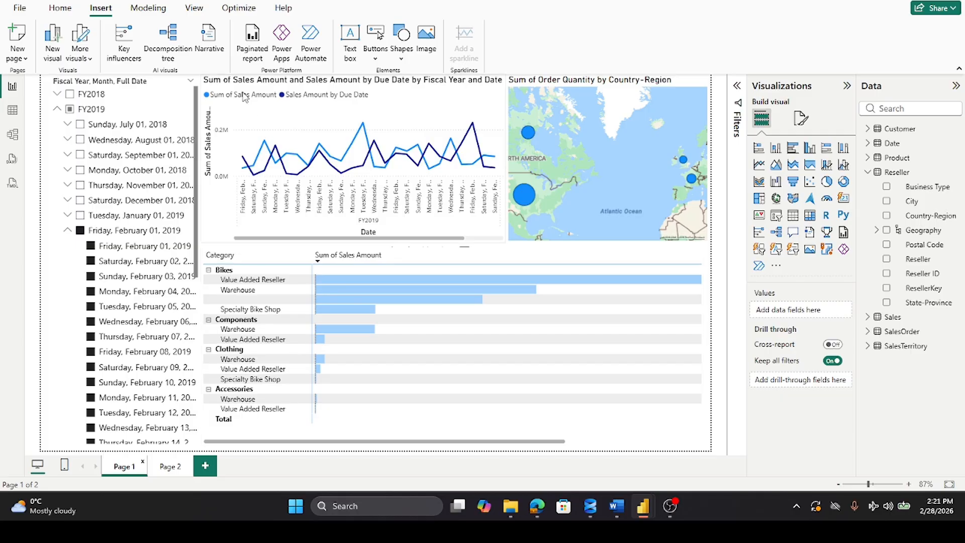
# Step: Remove the leading "Sum of" from the title of the sales line chart
pyautogui.click(202, 76)
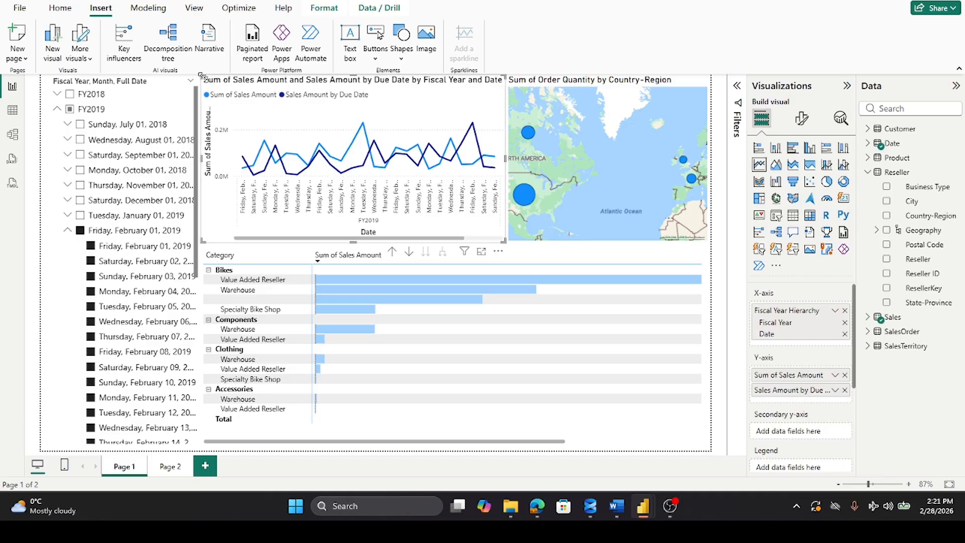
pyautogui.click(801, 119)
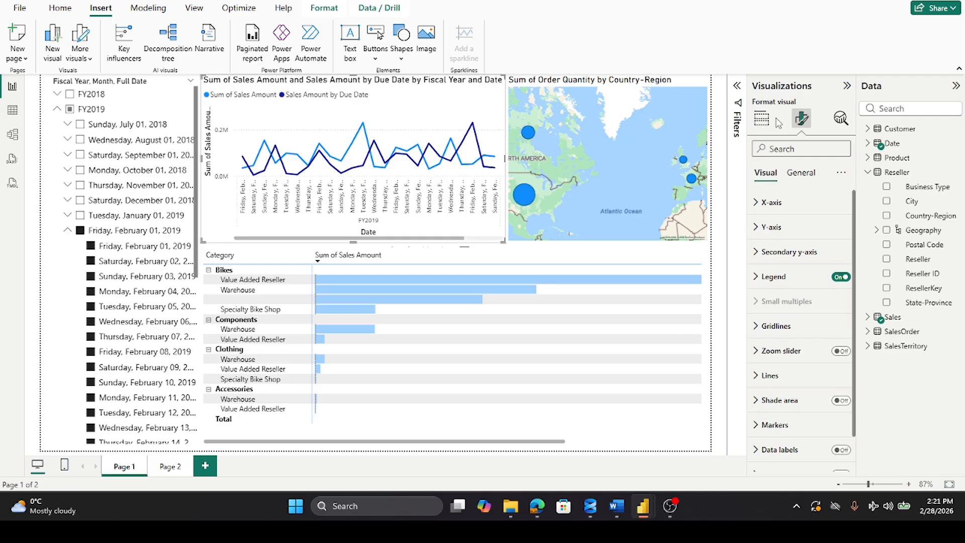
pyautogui.click(801, 173)
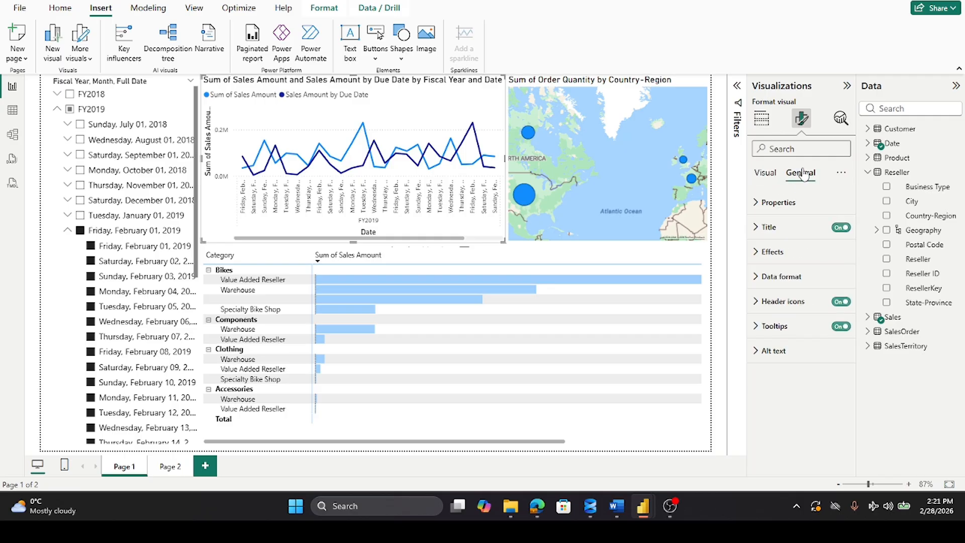
pyautogui.click(769, 227)
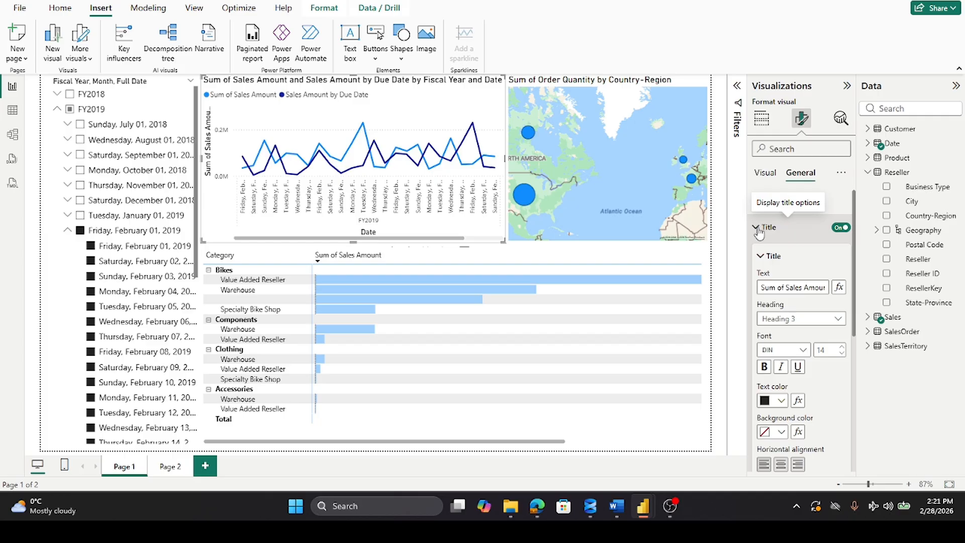
pyautogui.moveTo(786, 287); pyautogui.dragTo(735, 291)
pyautogui.write('\\')
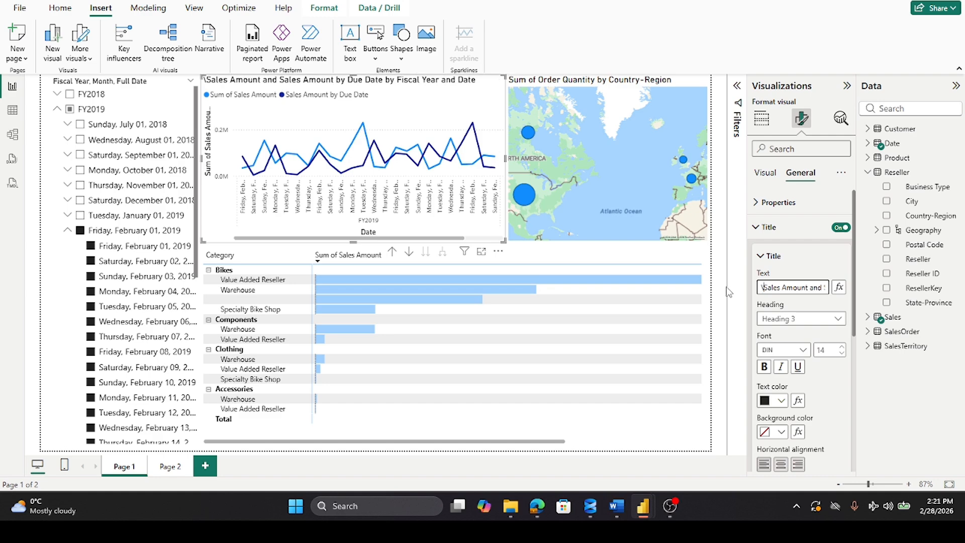
pyautogui.press('BackSpace')
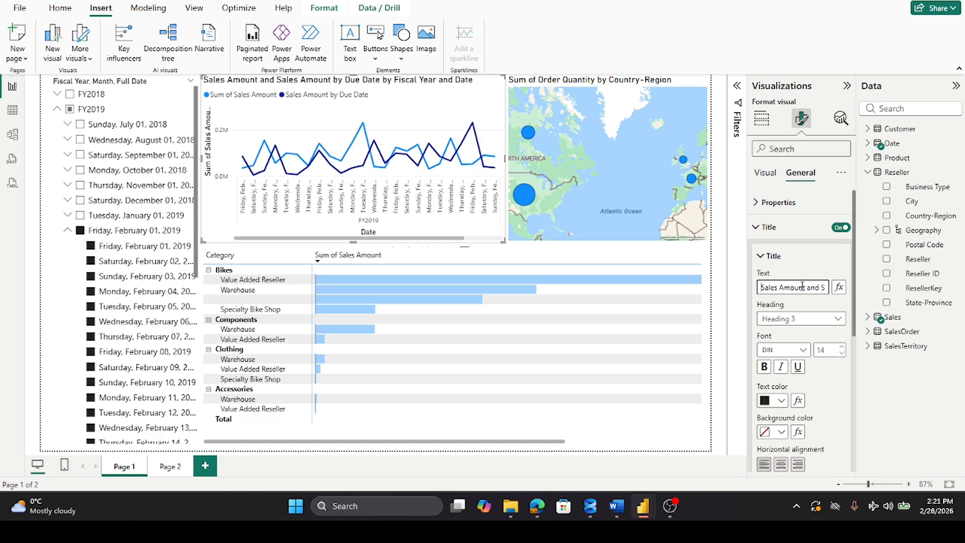
# Step: Replace the rest of the line chart's title so it reads "Sales Amount by Month & Date"
pyautogui.moveTo(807, 288); pyautogui.dragTo(857, 287)
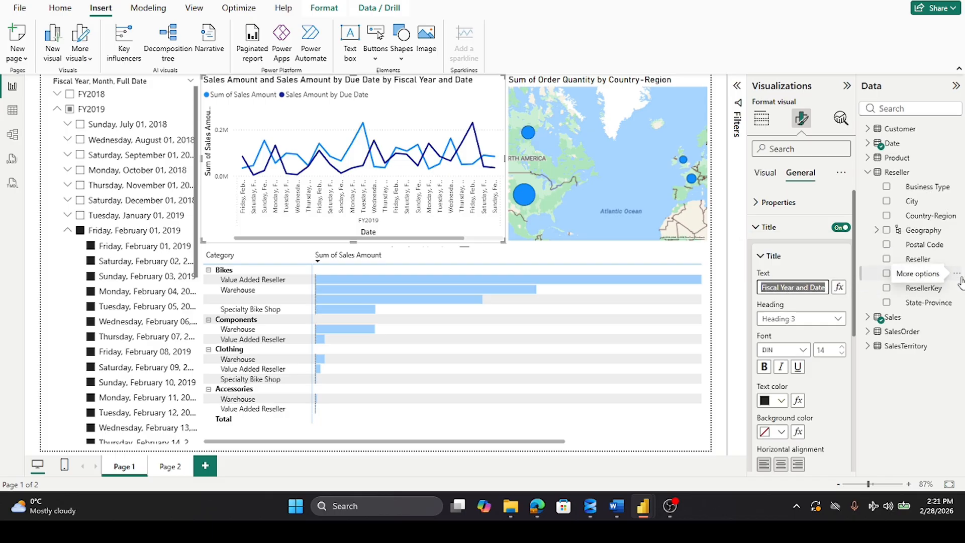
pyautogui.press('BackSpace')
pyautogui.write('by')
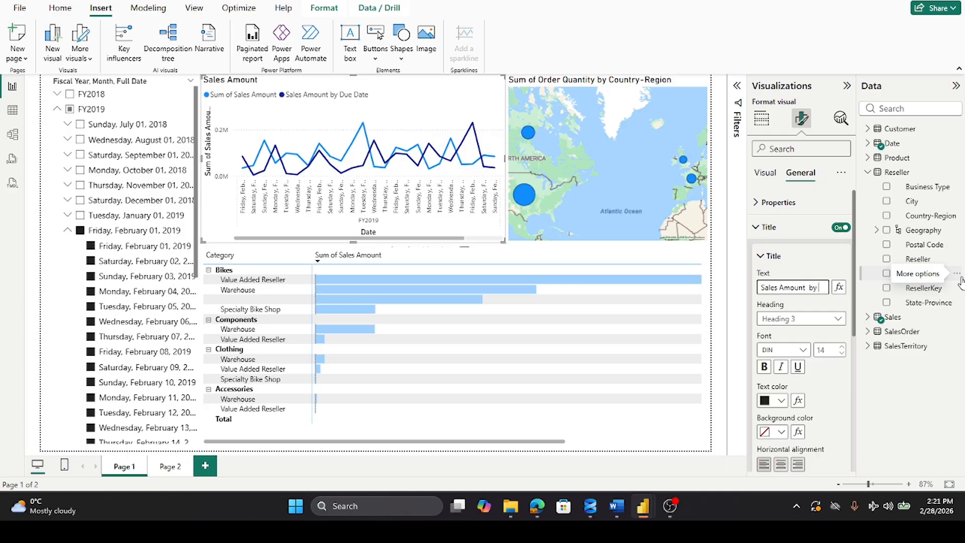
pyautogui.write(' Month')
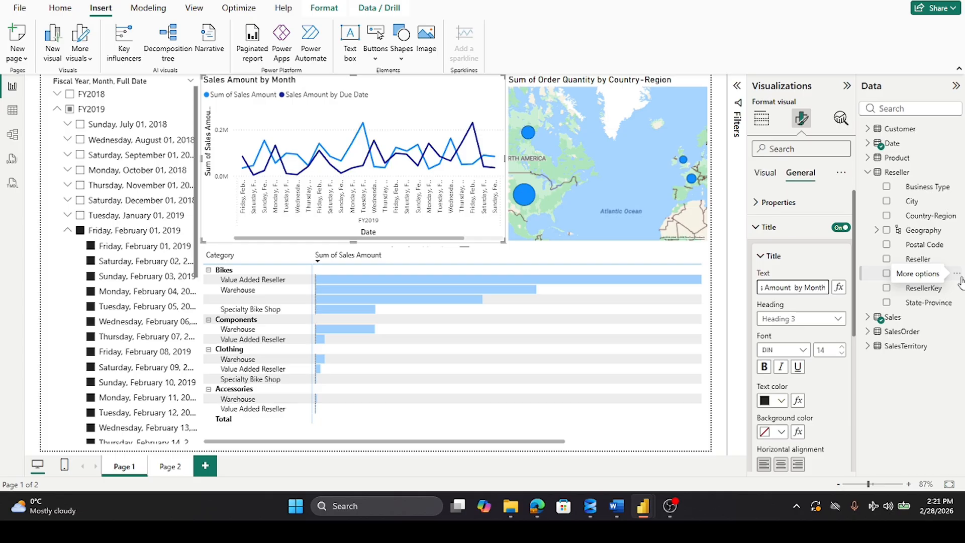
pyautogui.write(' & Data')
pyautogui.press('BackSpace')
pyautogui.write('e')
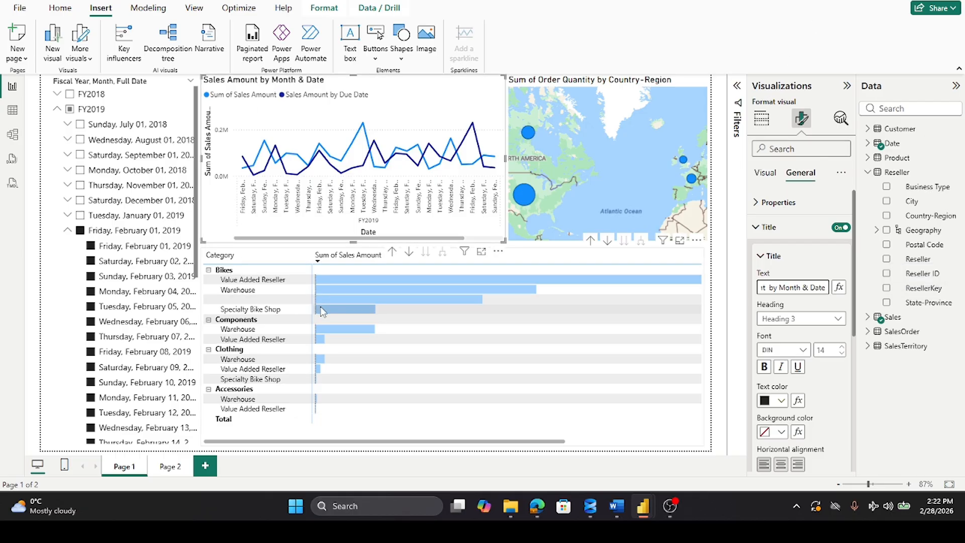
# Step: Lower the upper edges of the date slicer, line chart and map to free an even strip above them
pyautogui.click(342, 444)
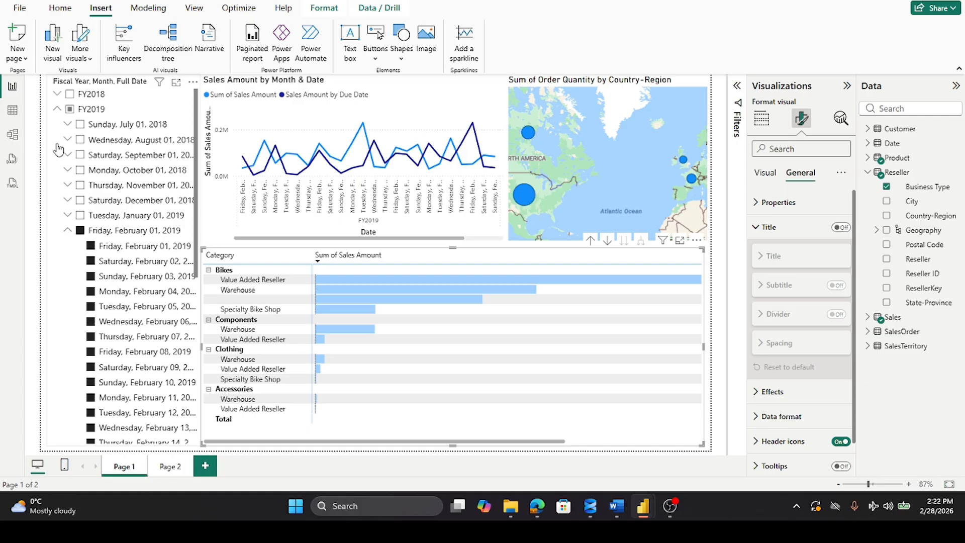
pyautogui.click(55, 86)
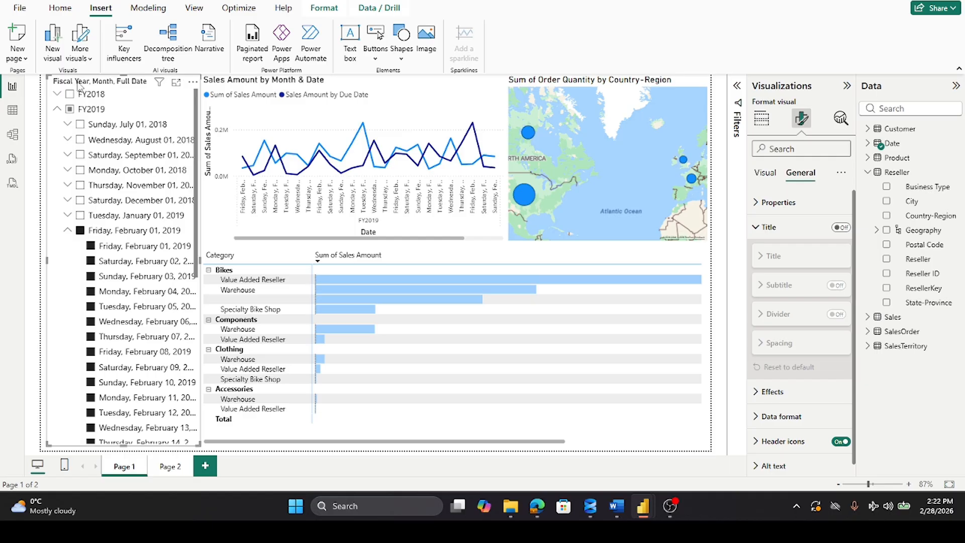
pyautogui.moveTo(122, 76); pyautogui.dragTo(122, 121)
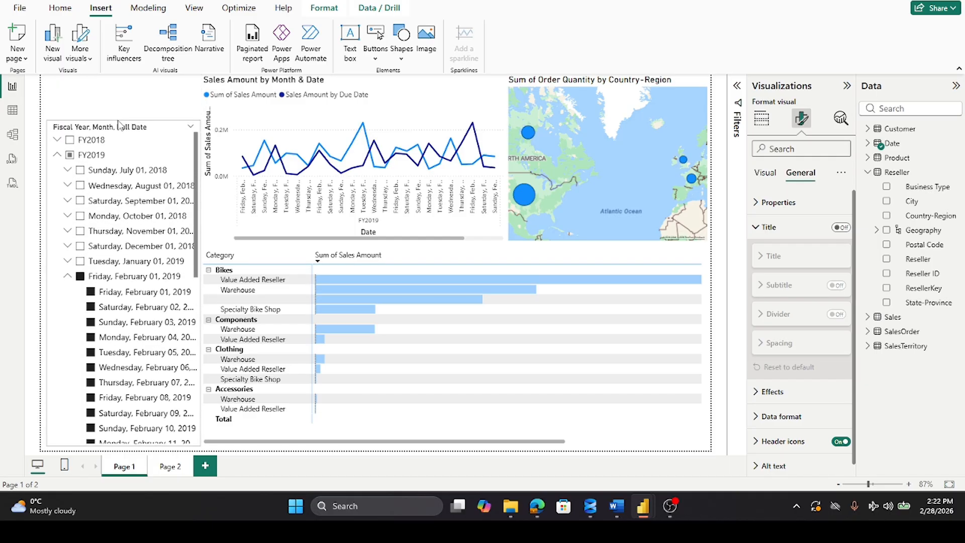
pyautogui.click(243, 95)
pyautogui.moveTo(354, 83); pyautogui.dragTo(358, 126)
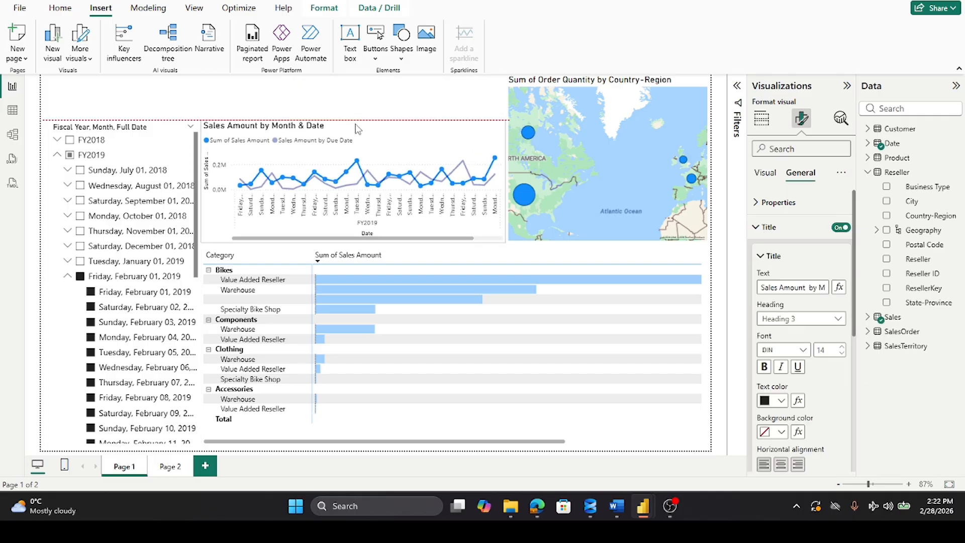
pyautogui.click(585, 87)
pyautogui.moveTo(608, 76); pyautogui.dragTo(611, 125)
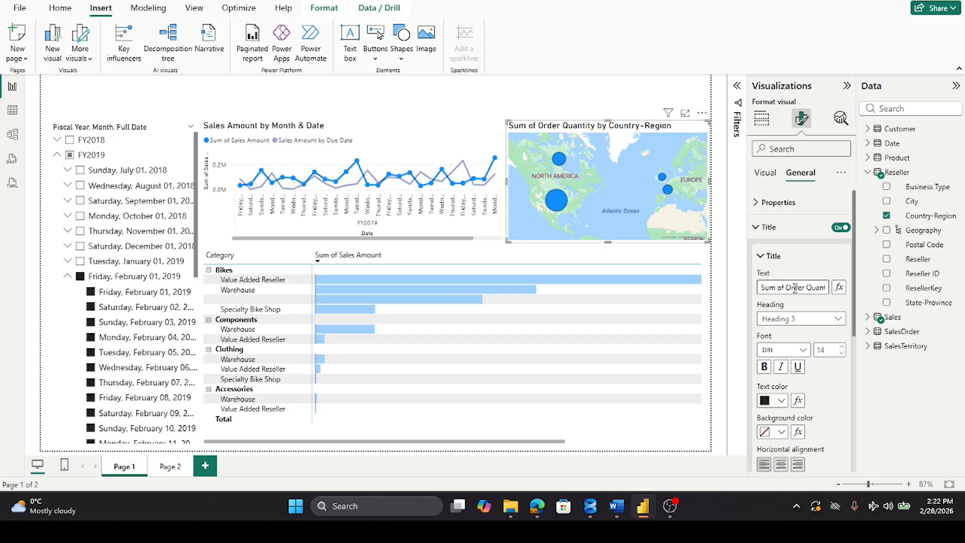
# Step: Change the map's title to "Order Quantity by Countries"
pyautogui.moveTo(788, 287); pyautogui.dragTo(710, 288)
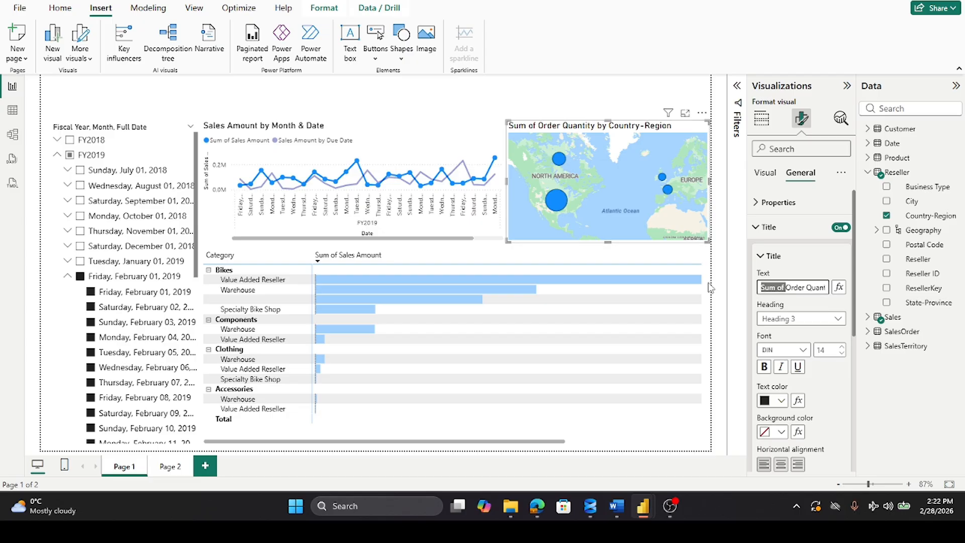
pyautogui.press('BackSpace')
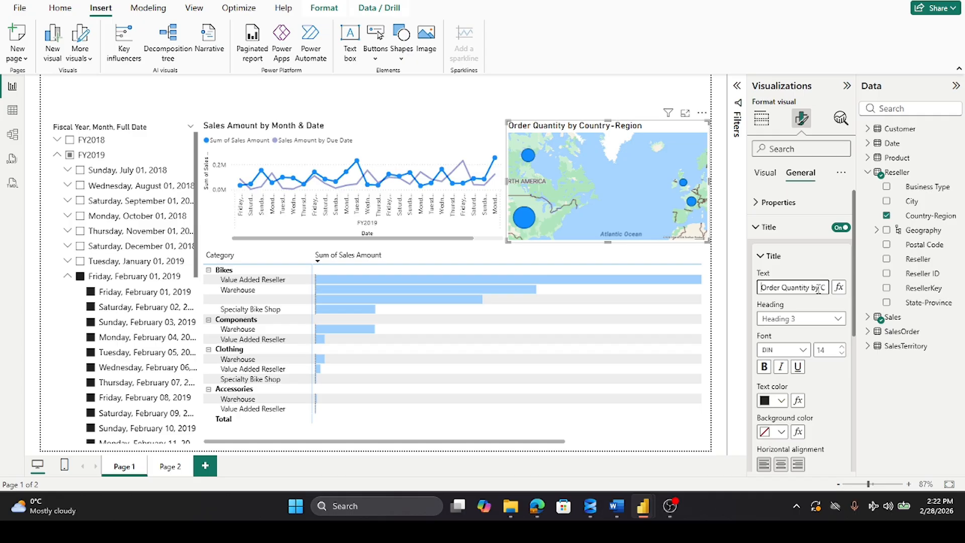
pyautogui.doubleClick(820, 287)
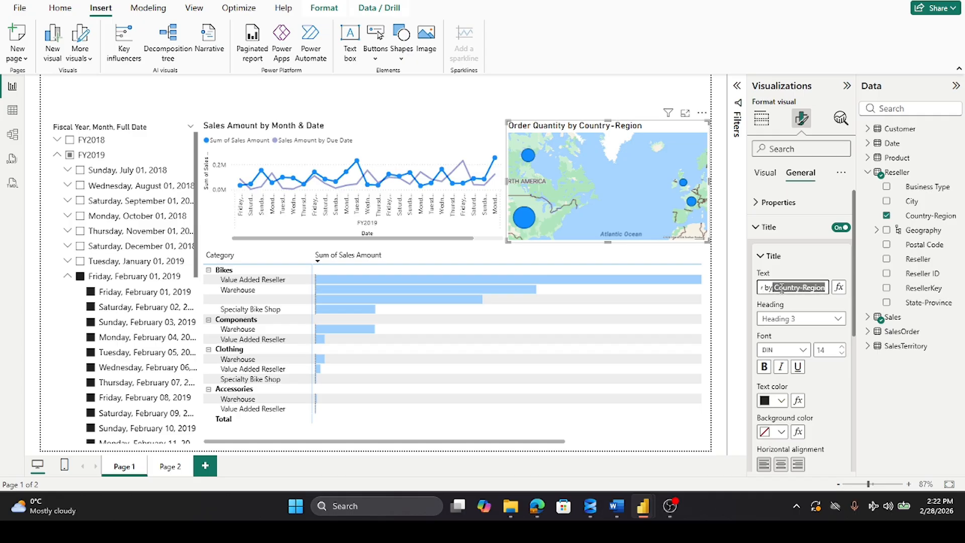
pyautogui.click(800, 287)
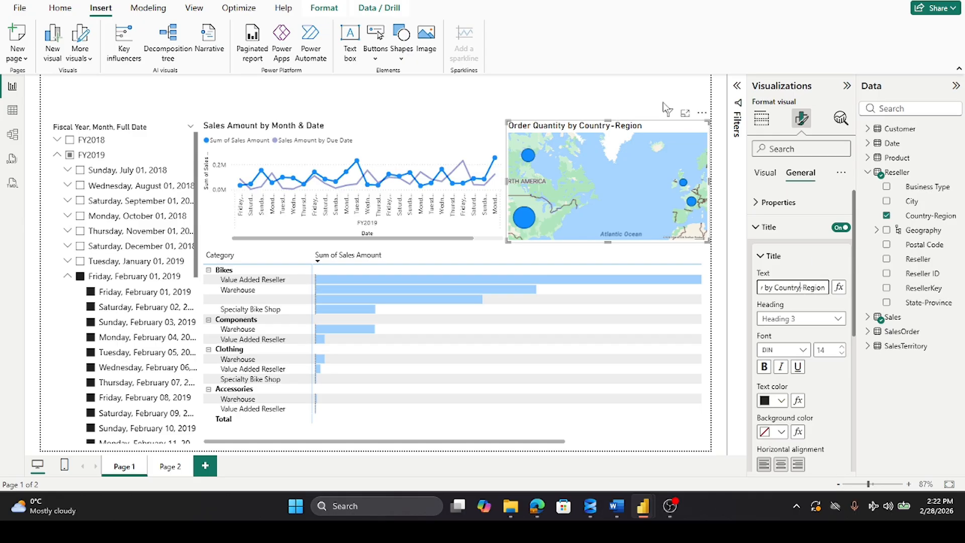
pyautogui.press('Delete')
pyautogui.press('Delete')
pyautogui.press('Delete')
pyautogui.press('Delete')
pyautogui.press('Delete')
pyautogui.press('Delete')
pyautogui.press('Delete')
pyautogui.press('BackSpace')
pyautogui.write('ies')
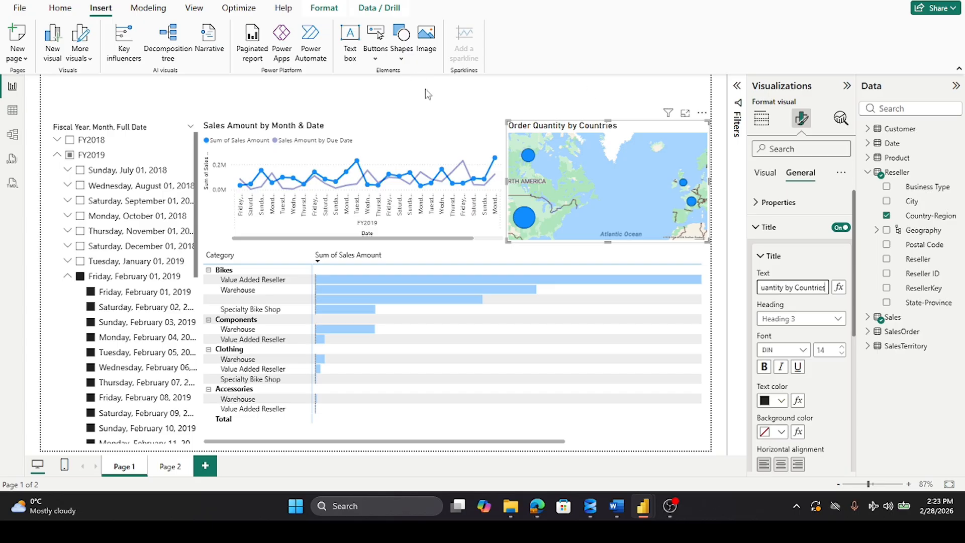
pyautogui.click(427, 94)
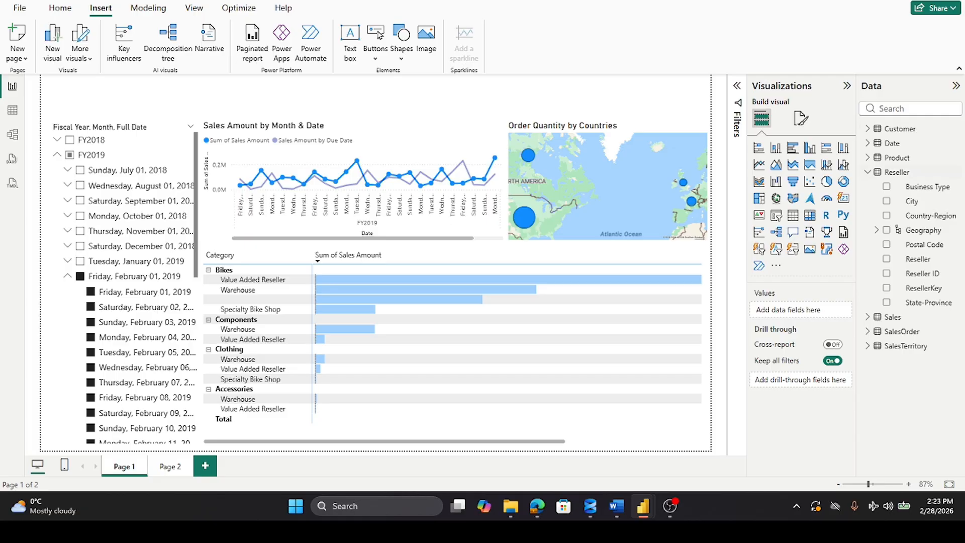
# Step: Insert a text box and resize it into a full-width banner filling the empty strip above the visuals
pyautogui.click(350, 43)
pyautogui.click(153, 189)
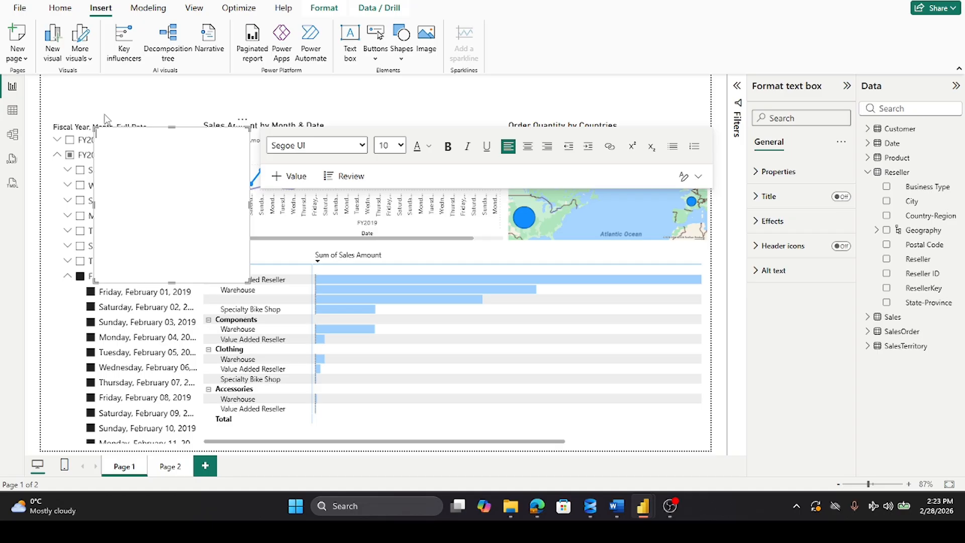
pyautogui.click(149, 111)
pyautogui.click(118, 234)
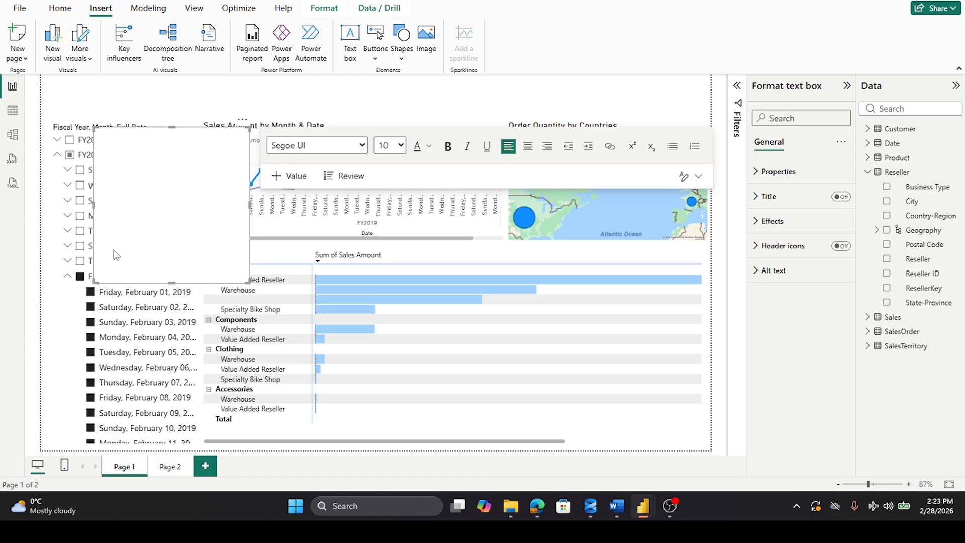
pyautogui.click(327, 100)
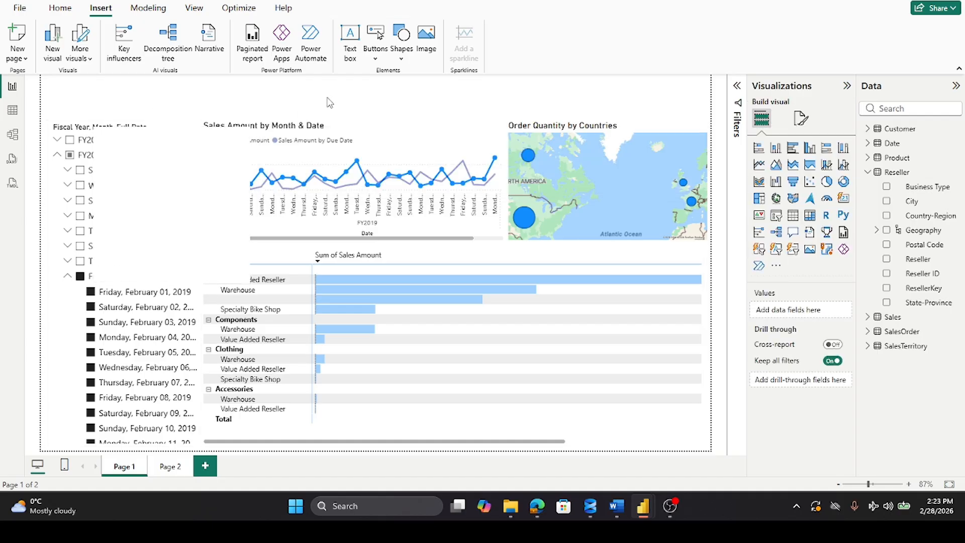
pyautogui.click(236, 275)
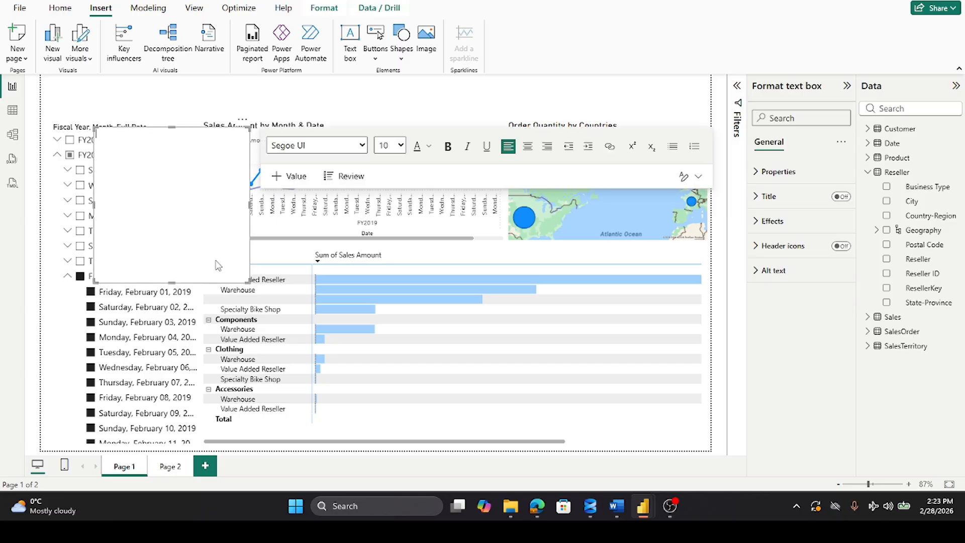
pyautogui.moveTo(172, 128); pyautogui.dragTo(183, 70)
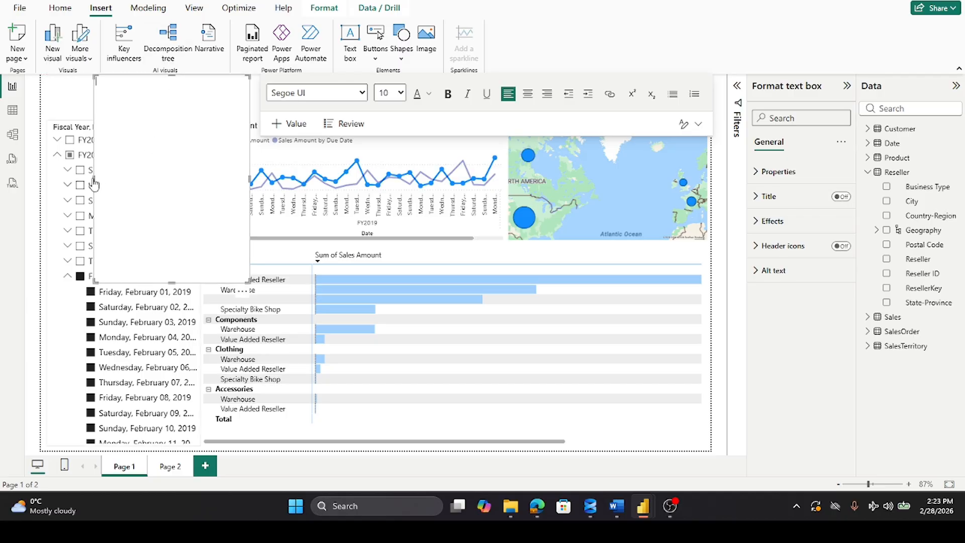
pyautogui.moveTo(95, 178); pyautogui.dragTo(41, 177)
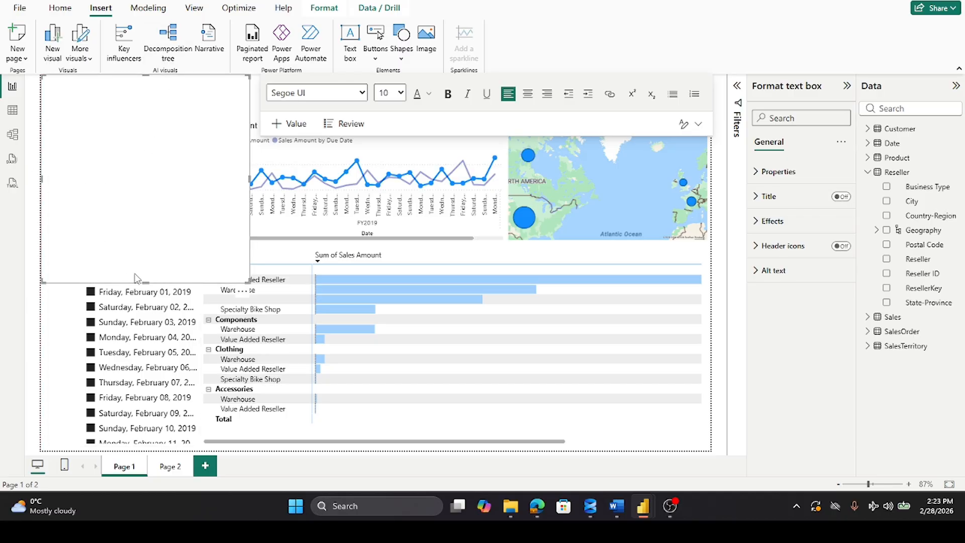
pyautogui.moveTo(146, 284); pyautogui.dragTo(187, 119)
pyautogui.moveTo(251, 94); pyautogui.dragTo(709, 119)
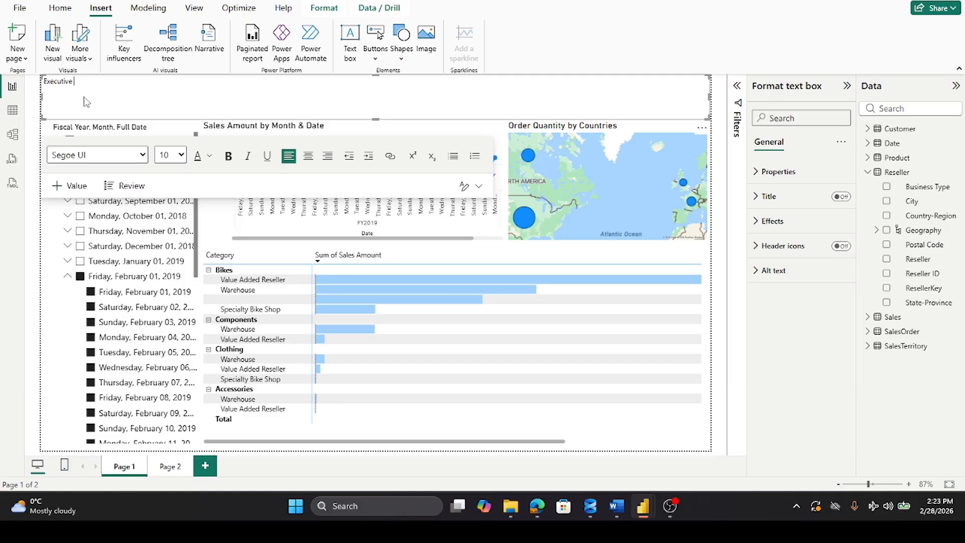
# Step: Enter "Executive Summary - Sales Report" in the banner in bold at size 32, and reduce the text box's height slightly
pyautogui.write('mmary - Sales Report')
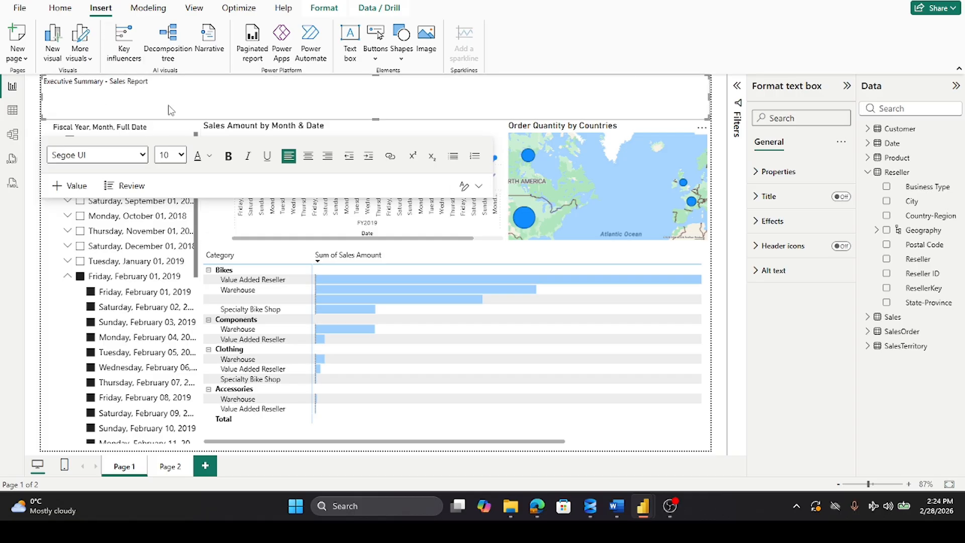
pyautogui.tripleClick(162, 84)
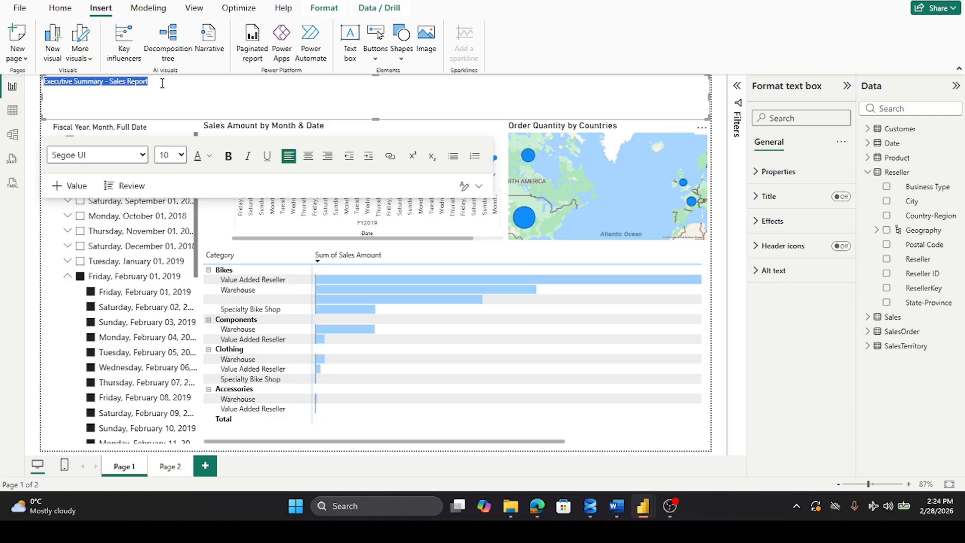
pyautogui.click(228, 157)
pyautogui.click(181, 155)
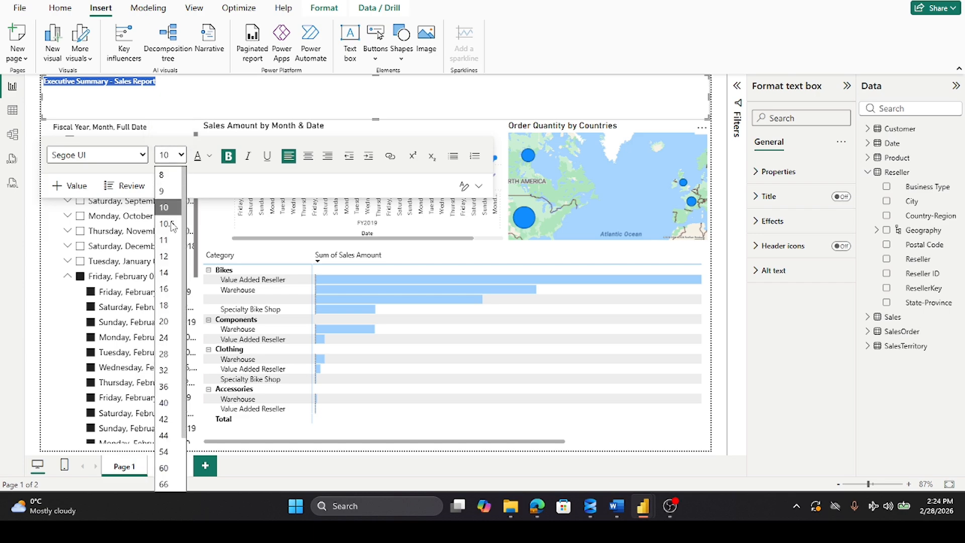
pyautogui.click(164, 371)
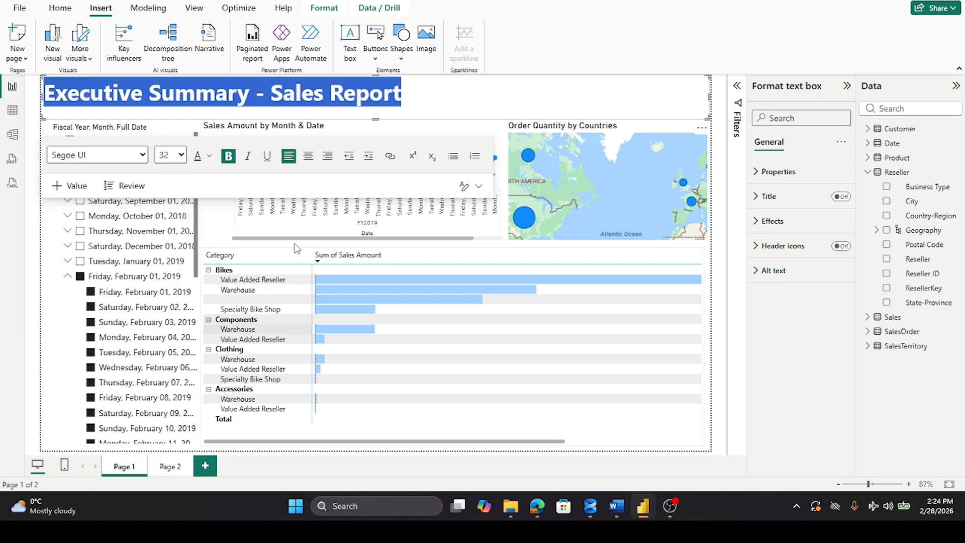
pyautogui.moveTo(378, 117); pyautogui.dragTo(382, 113)
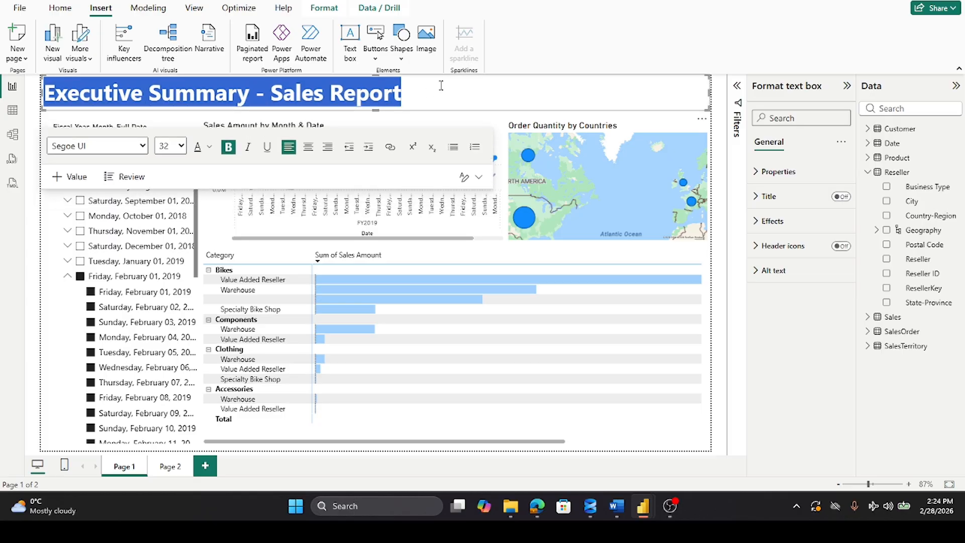
pyautogui.click(718, 187)
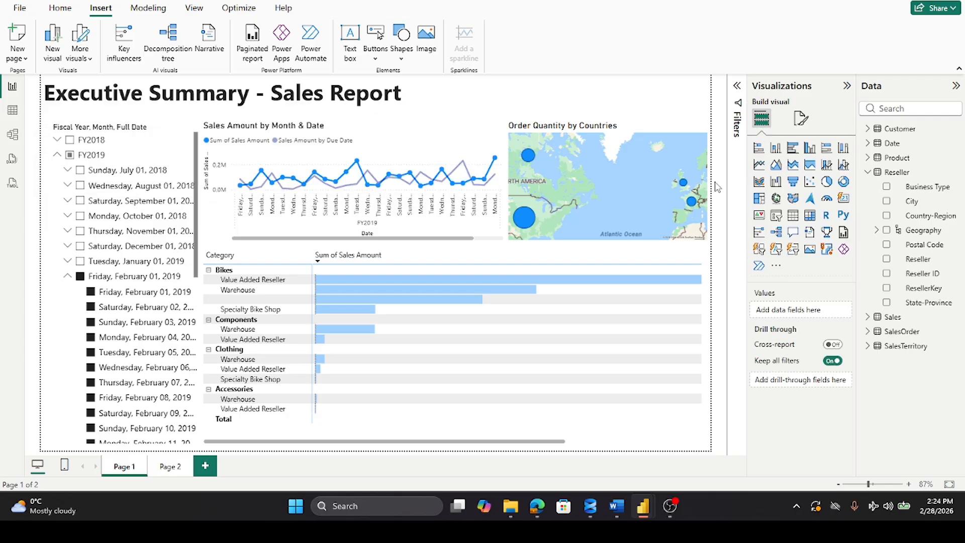
# Step: Recolour the banner heading "Executive Summary - Sales Report" to the theme colour White, 50% darker
pyautogui.tripleClick(259, 92)
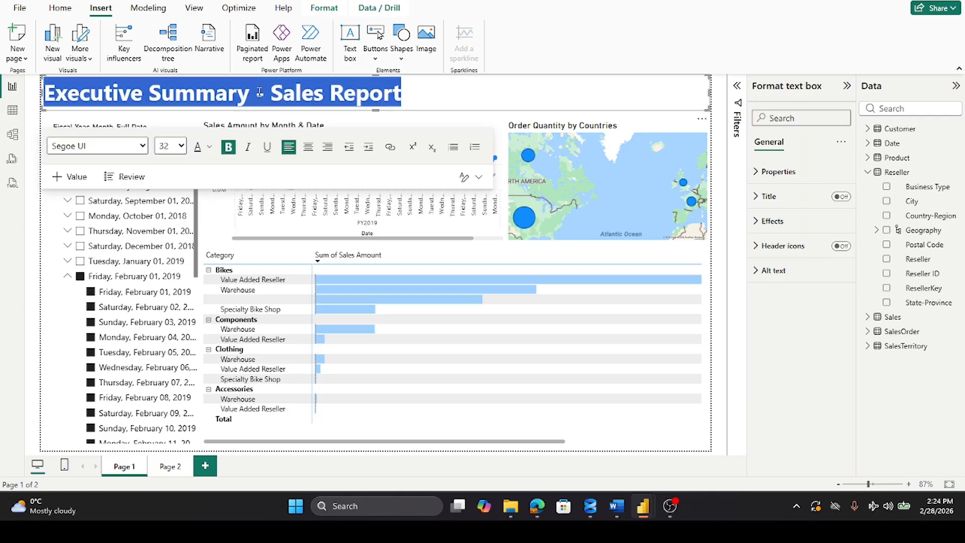
pyautogui.click(210, 147)
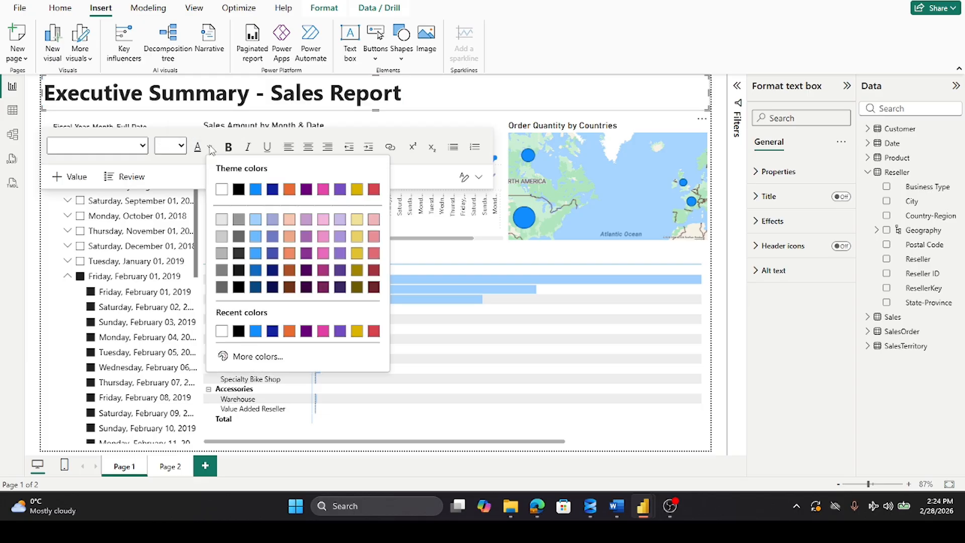
pyautogui.click(221, 276)
pyautogui.click(475, 93)
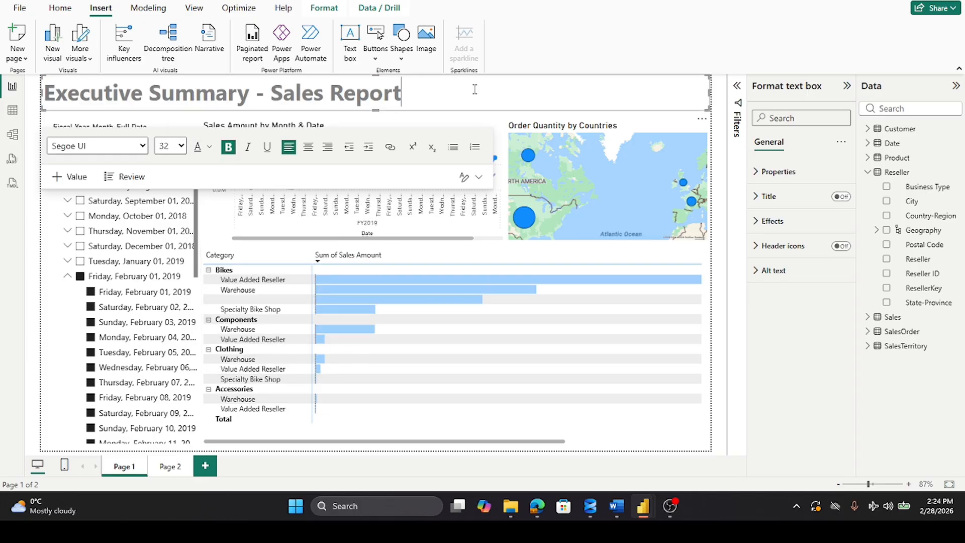
pyautogui.click(597, 35)
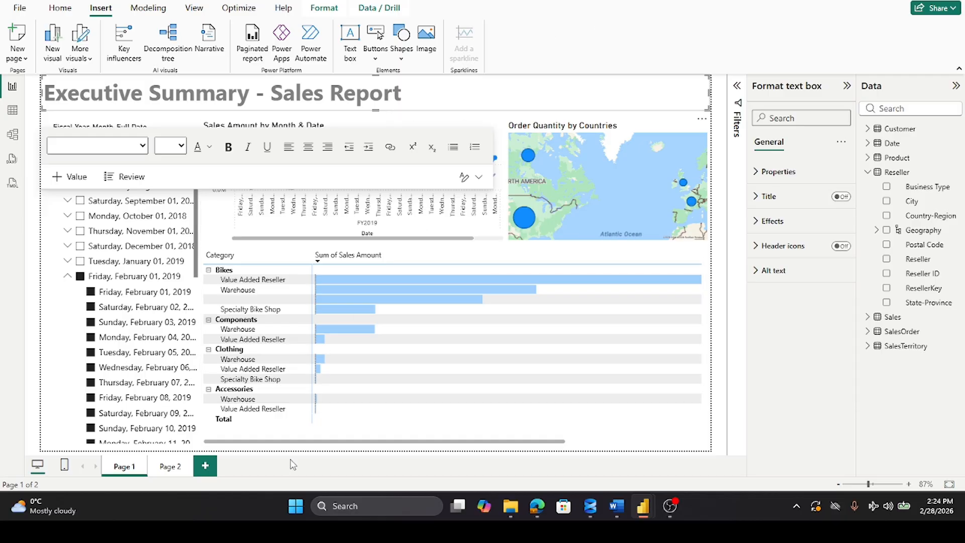
pyautogui.click(51, 120)
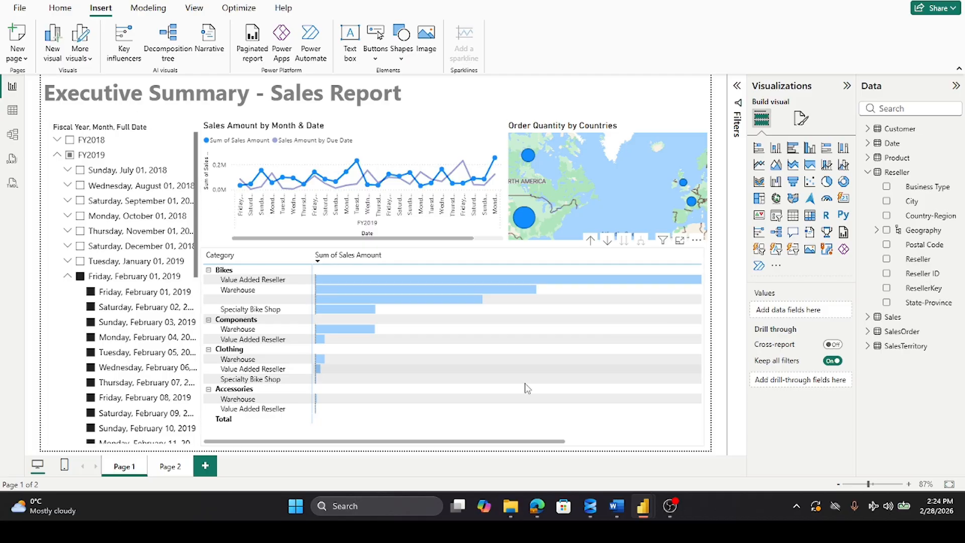
# Step: Resize the matrix's Sum of Sales Amount column so its data bars and values fit within the visual's full width
pyautogui.moveTo(520, 442); pyautogui.dragTo(410, 438)
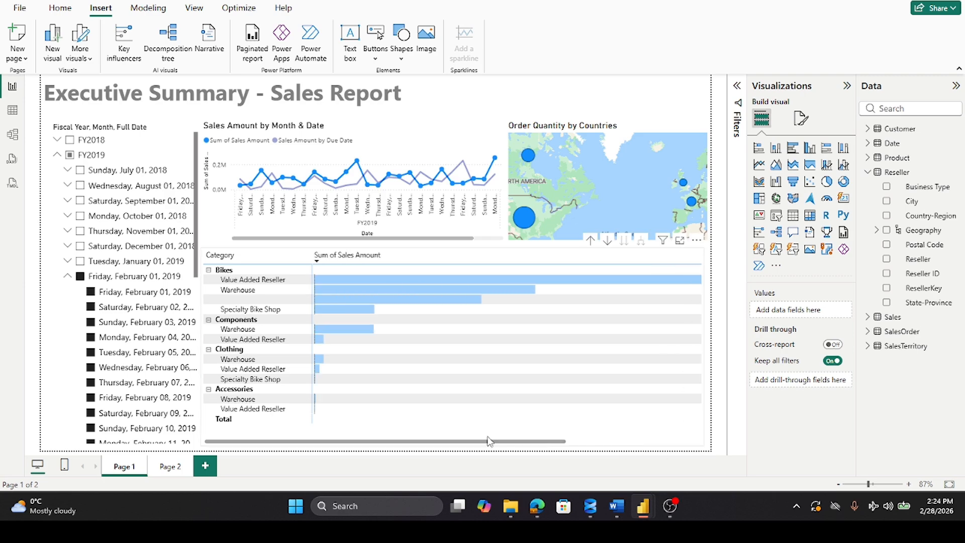
pyautogui.click(452, 439)
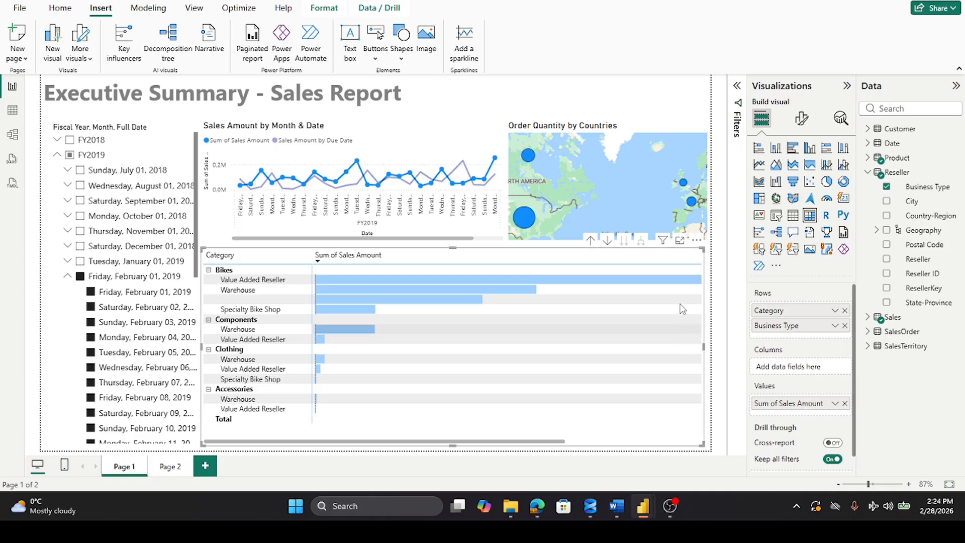
pyautogui.moveTo(421, 442); pyautogui.dragTo(576, 454)
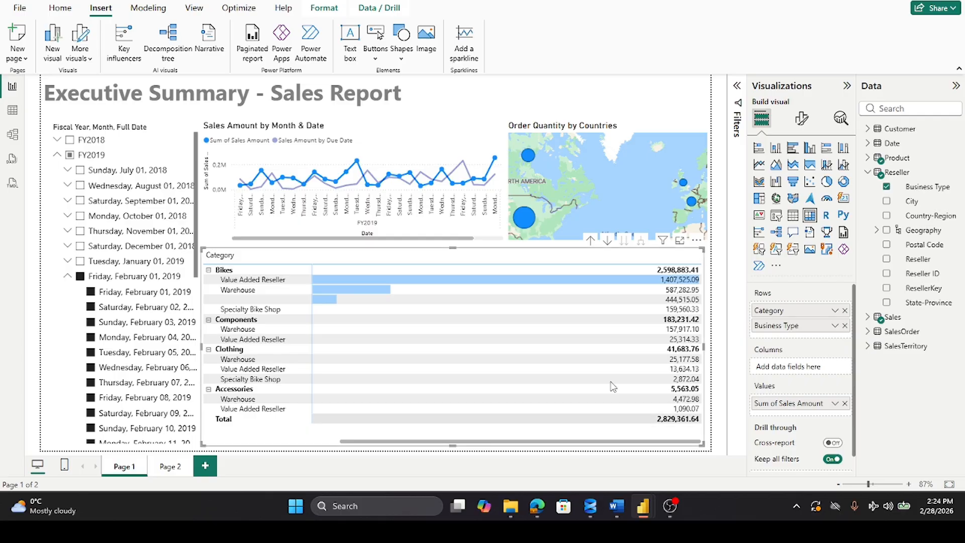
pyautogui.moveTo(699, 256); pyautogui.dragTo(417, 250)
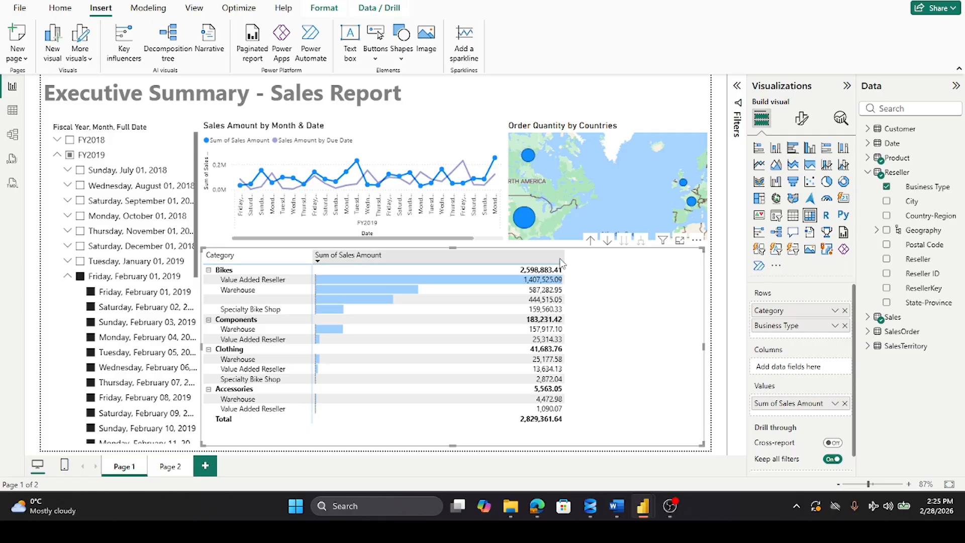
pyautogui.moveTo(565, 257); pyautogui.dragTo(701, 259)
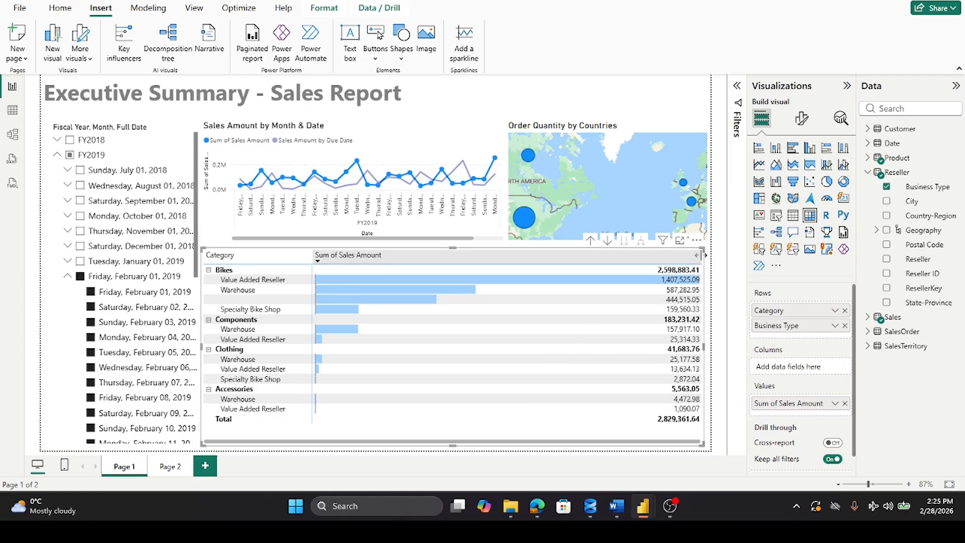
pyautogui.moveTo(704, 255); pyautogui.dragTo(702, 255)
pyautogui.click(662, 90)
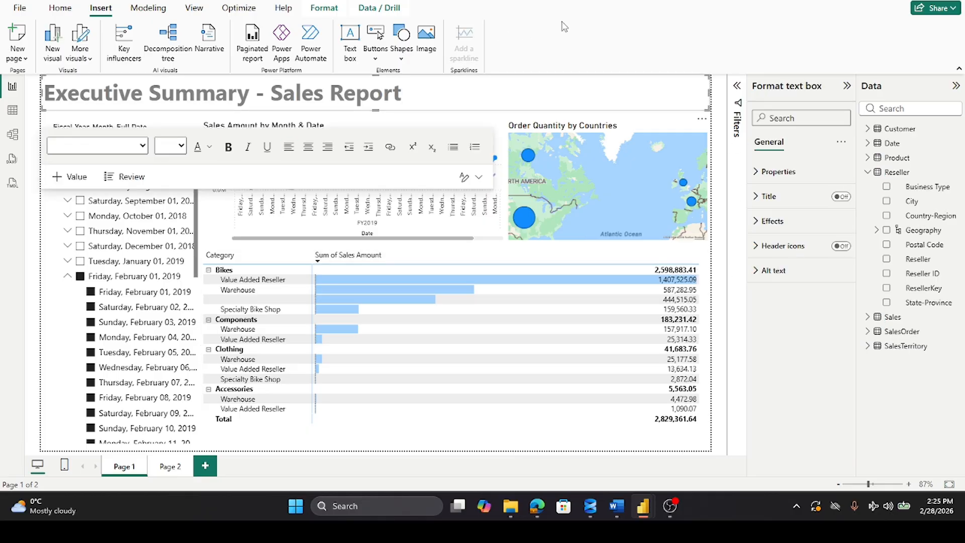
# Step: Collapse the February 2019 days and FY2019 in the date slicer, and clear all its selections
pyautogui.click(67, 277)
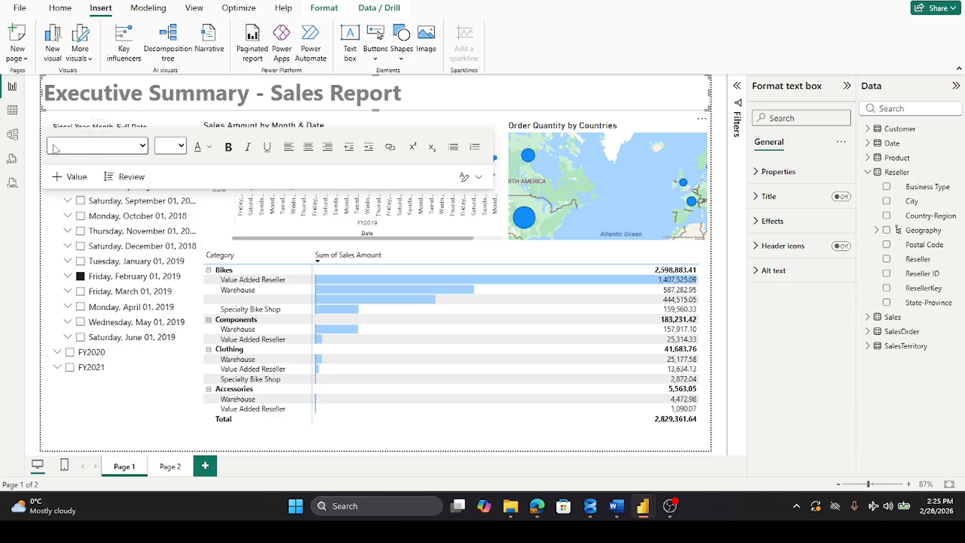
pyautogui.click(44, 119)
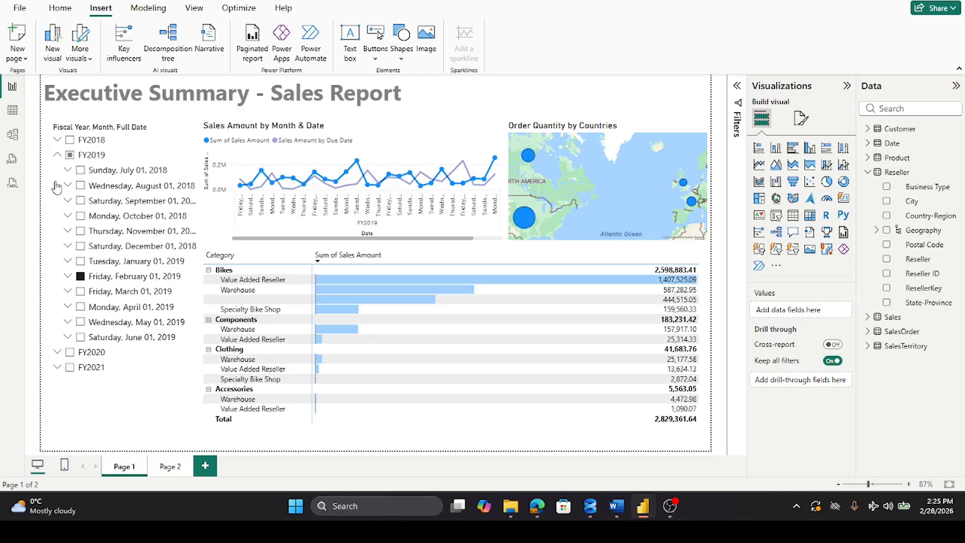
pyautogui.click(80, 276)
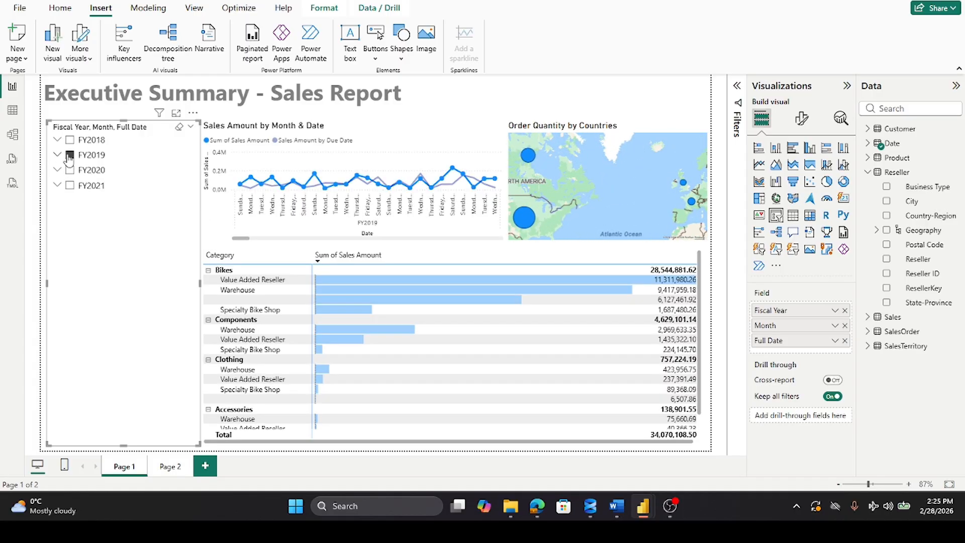
pyautogui.click(70, 155)
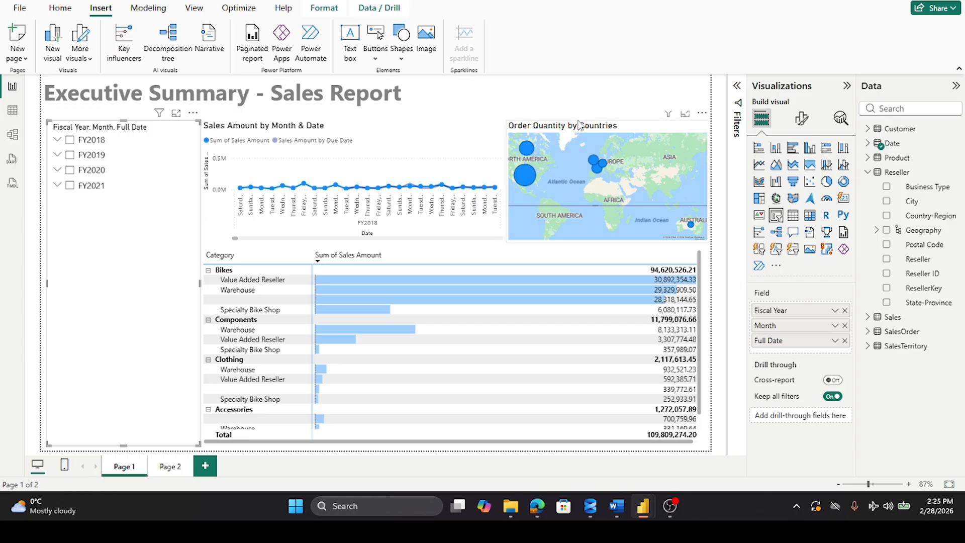
# Step: Raise the upper edges of the map, line chart and date slicer evenly to close the gap beneath the banner
pyautogui.moveTo(580, 124); pyautogui.dragTo(612, 116)
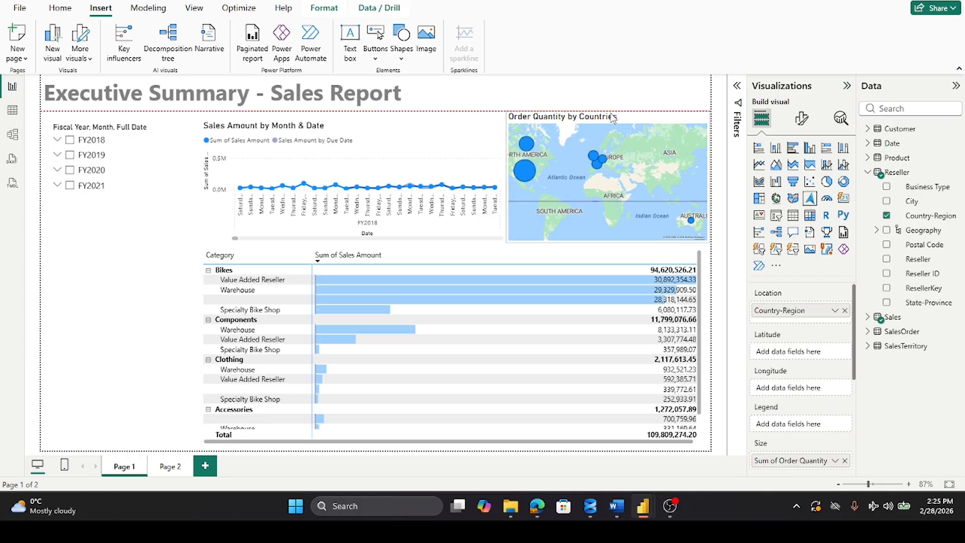
pyautogui.click(366, 123)
pyautogui.moveTo(365, 124); pyautogui.dragTo(354, 116)
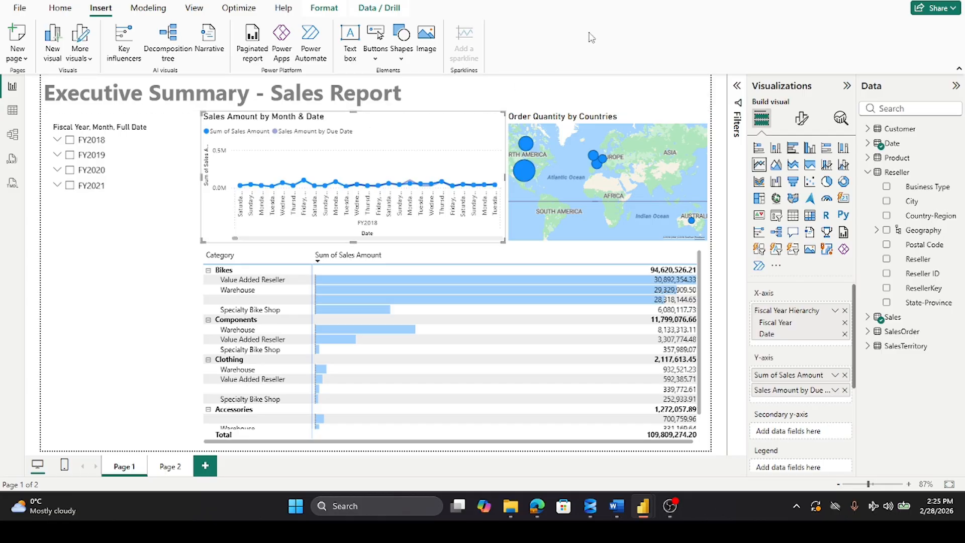
pyautogui.click(112, 127)
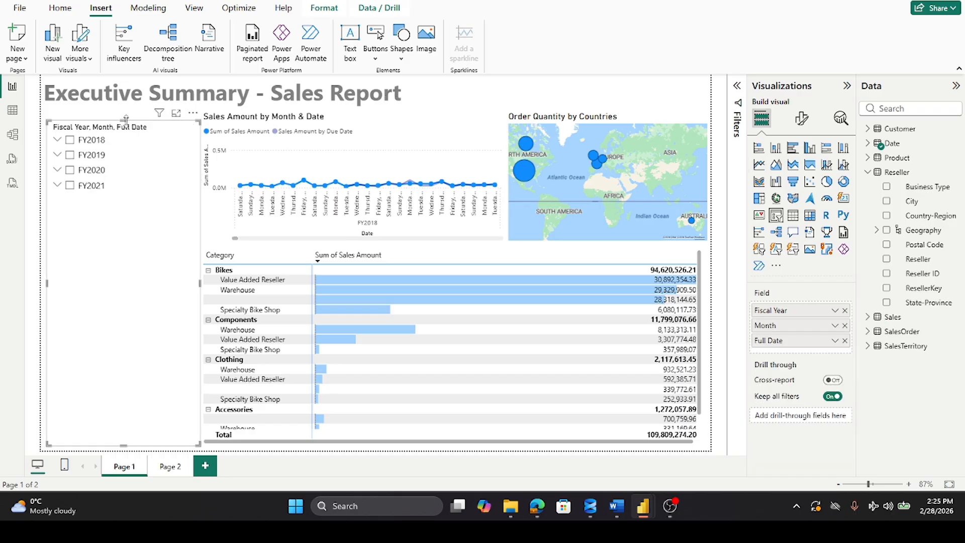
pyautogui.moveTo(124, 118); pyautogui.dragTo(126, 119)
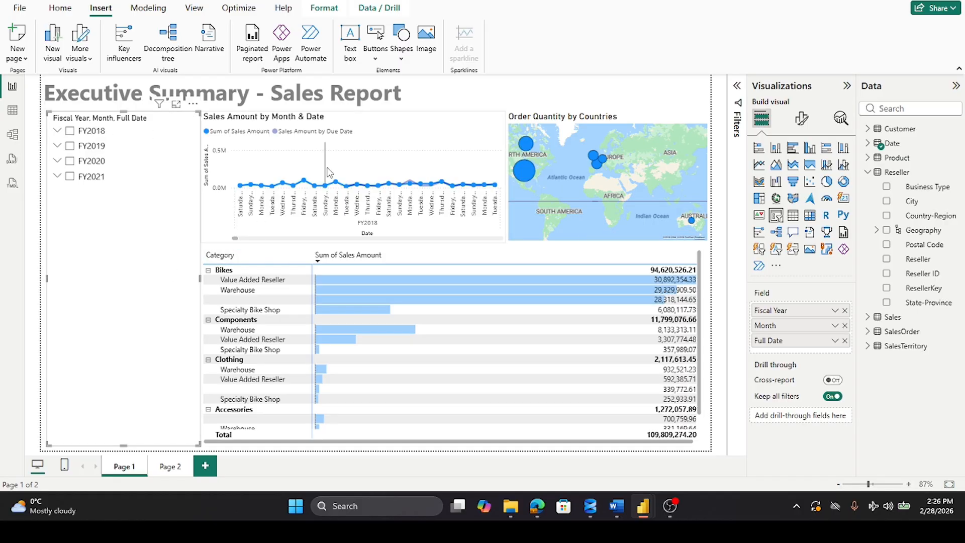
# Step: Test the report with FY2021 expanded and selected in the date slicer, and clear and collapse that year again
pyautogui.click(57, 176)
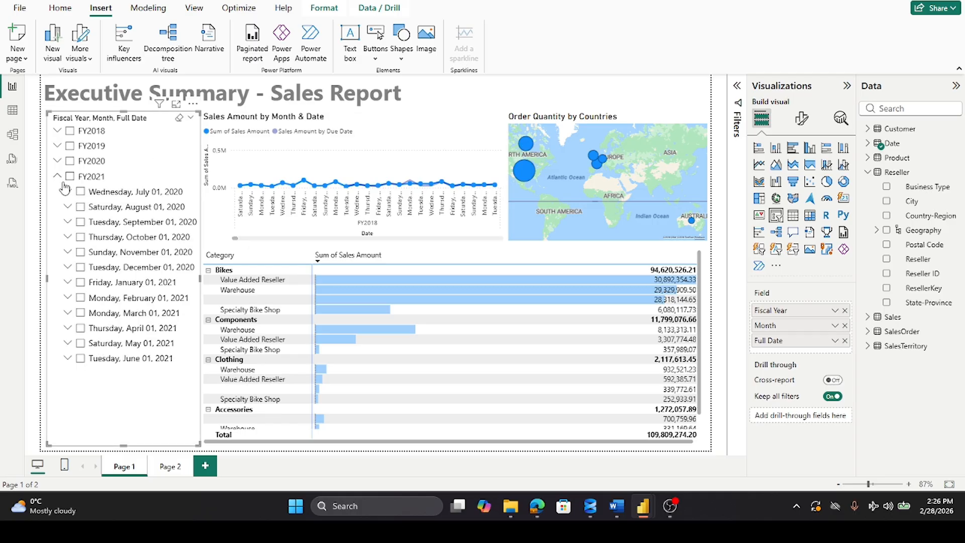
pyautogui.click(70, 177)
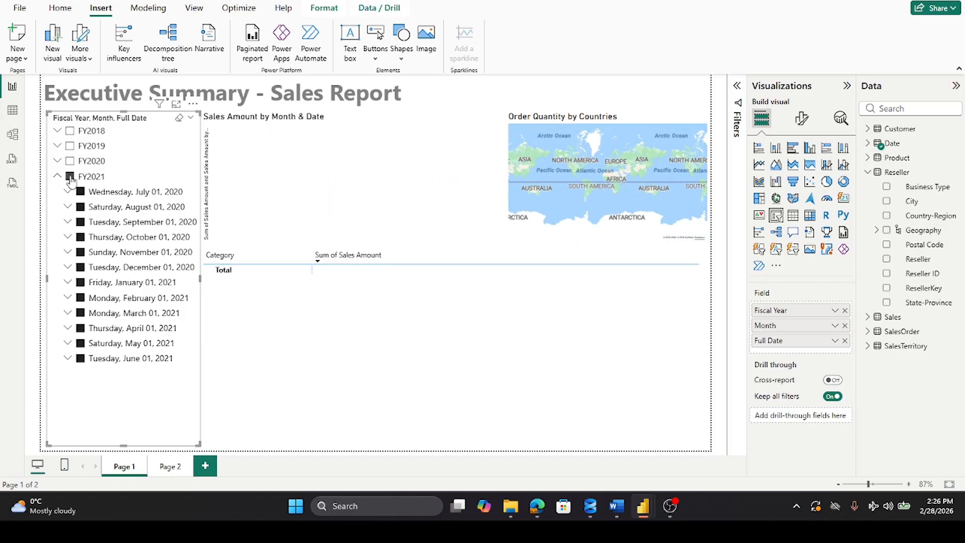
pyautogui.click(395, 173)
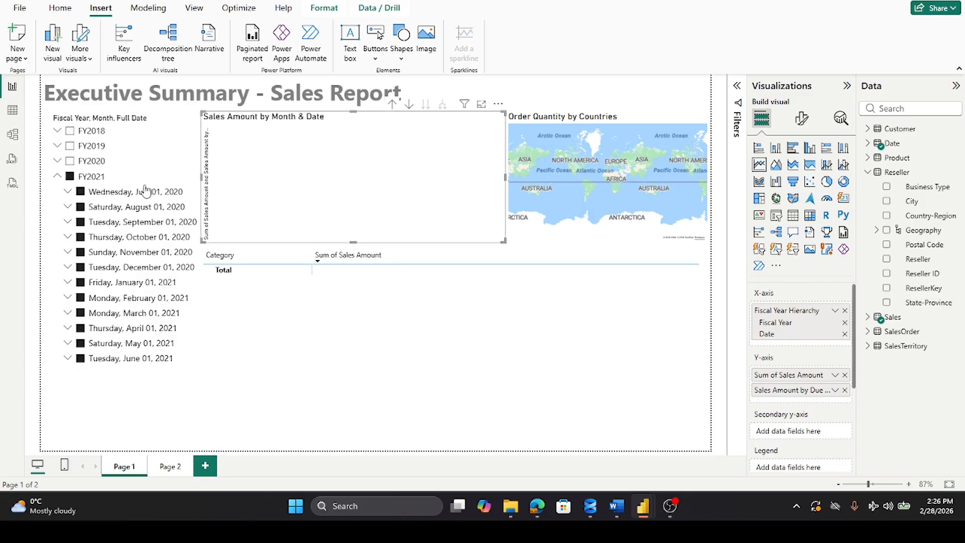
pyautogui.click(70, 176)
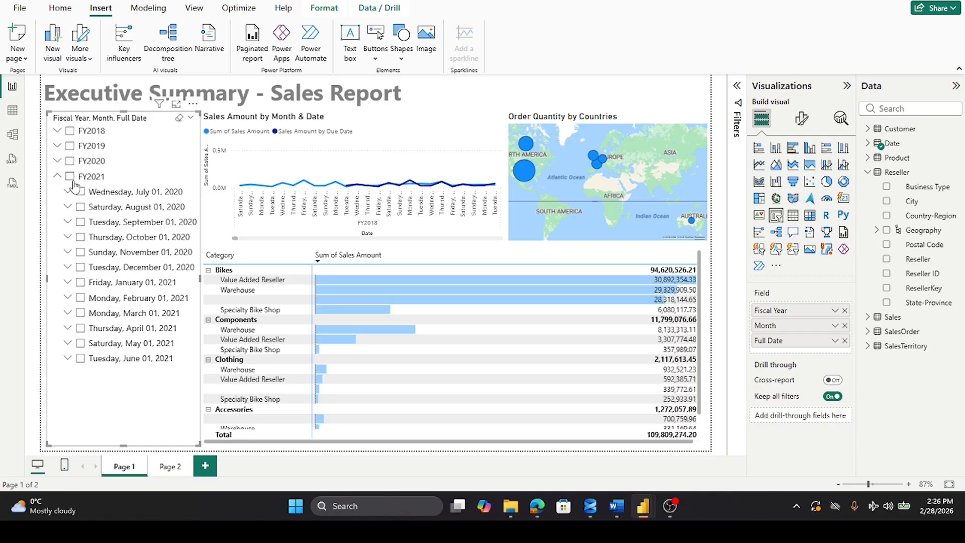
pyautogui.click(57, 177)
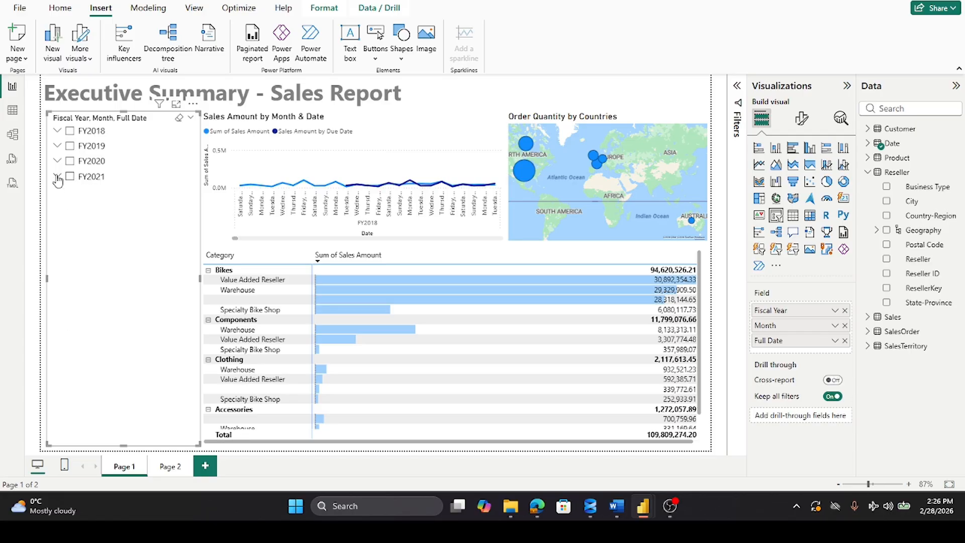
# Step: Select and expand FY2019 in the date slicer, and exclude its months from July through November 2018
pyautogui.click(70, 147)
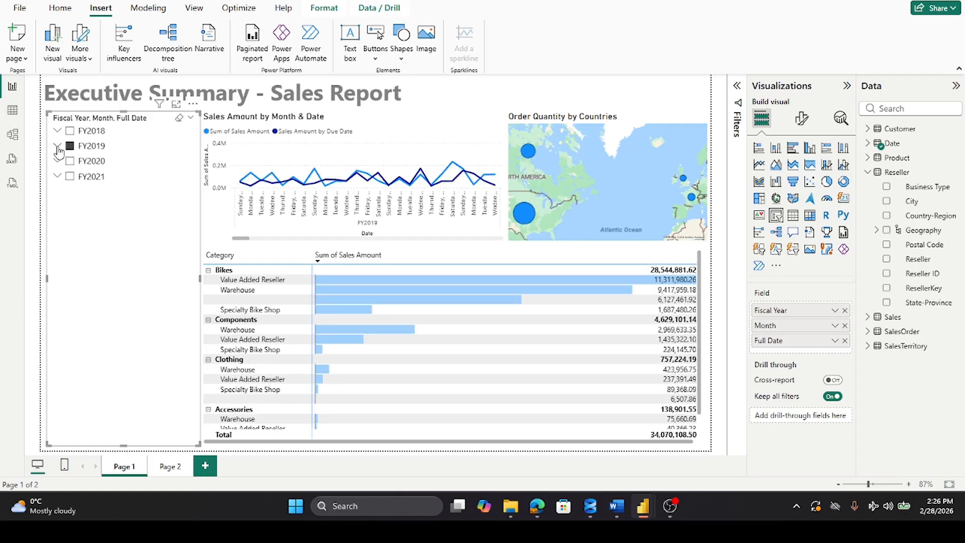
pyautogui.click(57, 146)
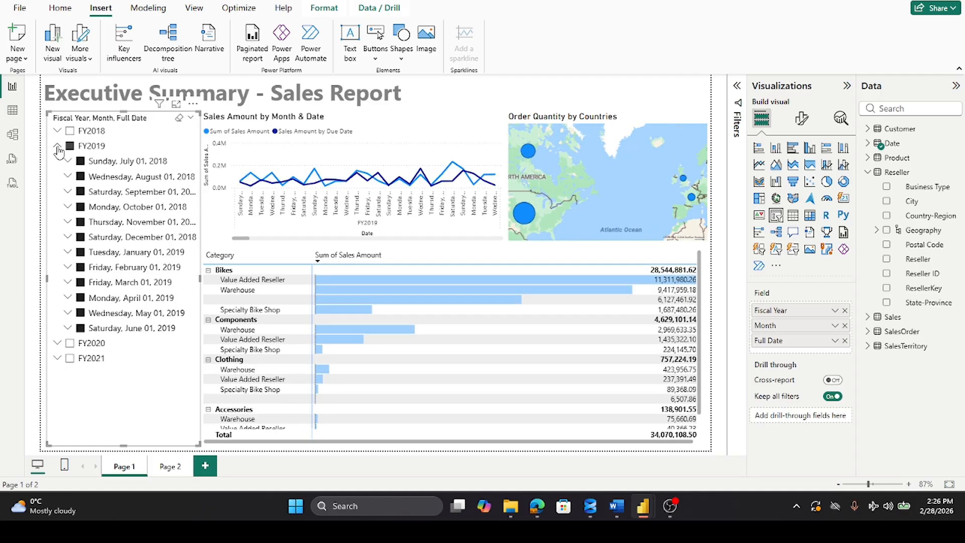
pyautogui.click(81, 161)
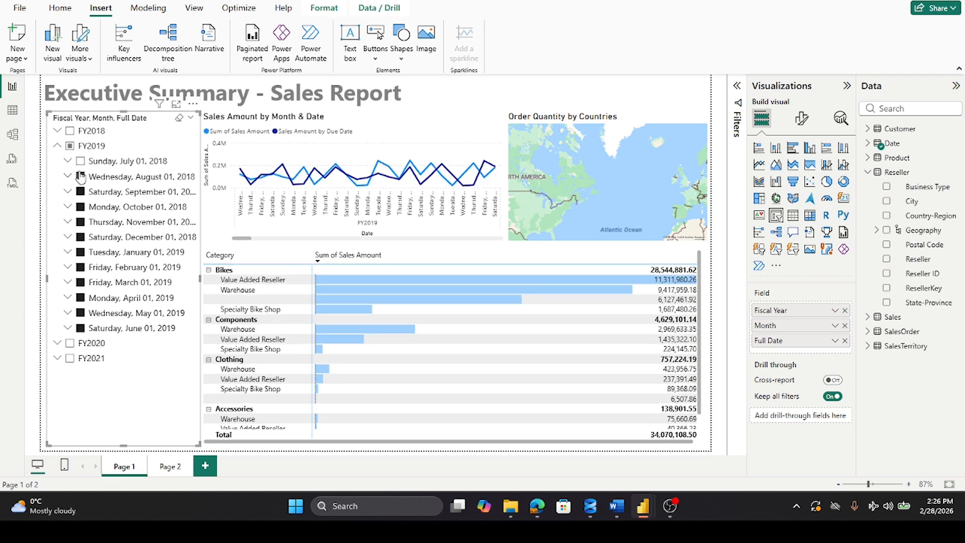
pyautogui.click(81, 177)
pyautogui.click(81, 191)
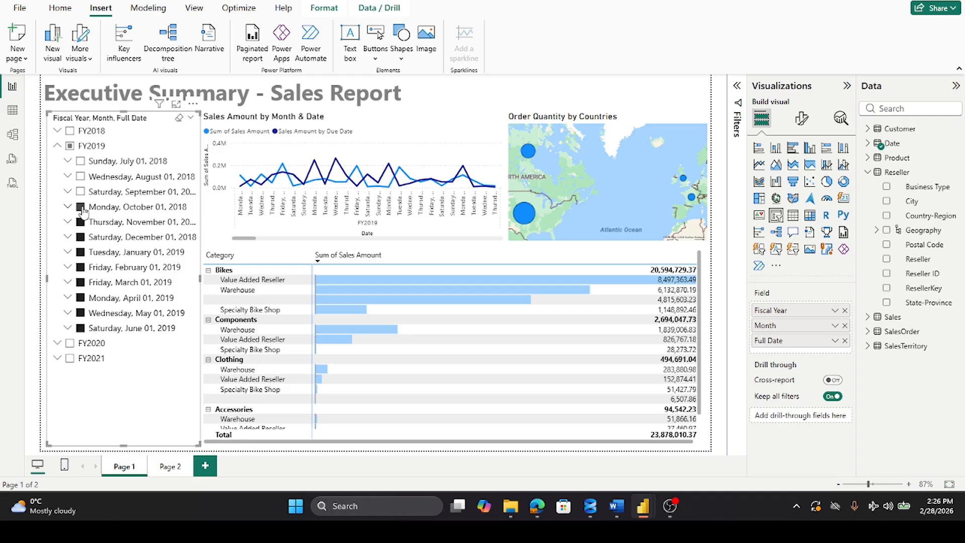
pyautogui.click(81, 207)
pyautogui.click(81, 222)
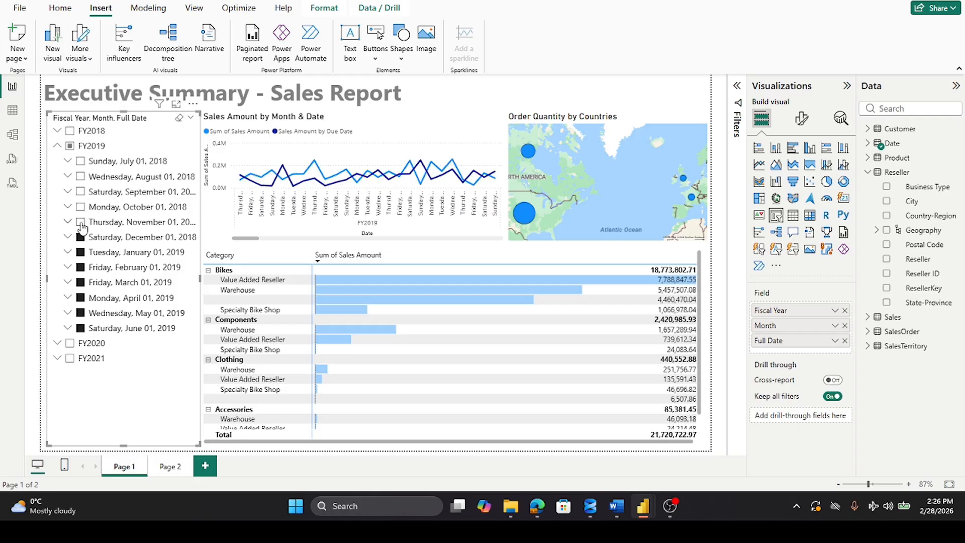
# Step: Clear the remaining FY2019 months in the date slicer and filter the report to February 2019 only
pyautogui.click(70, 146)
pyautogui.click(71, 147)
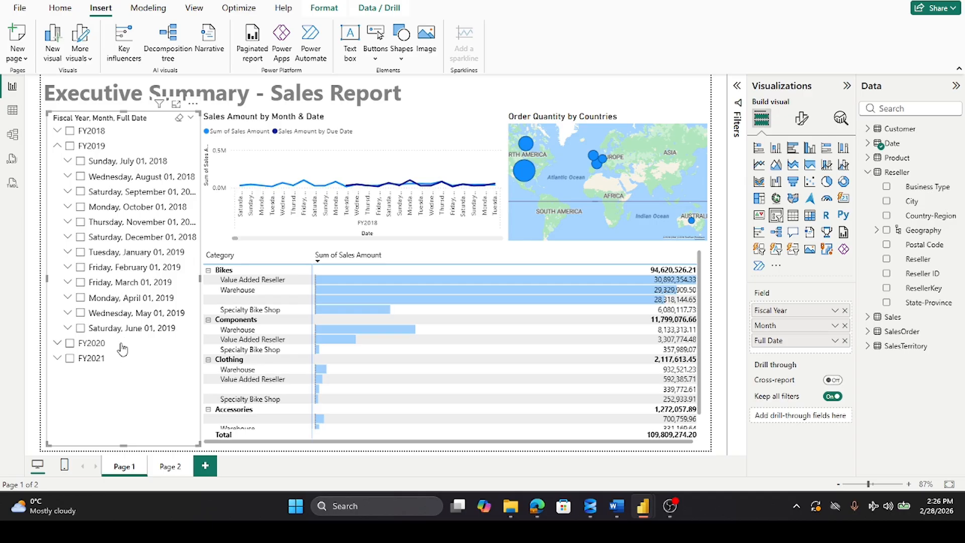
pyautogui.click(80, 266)
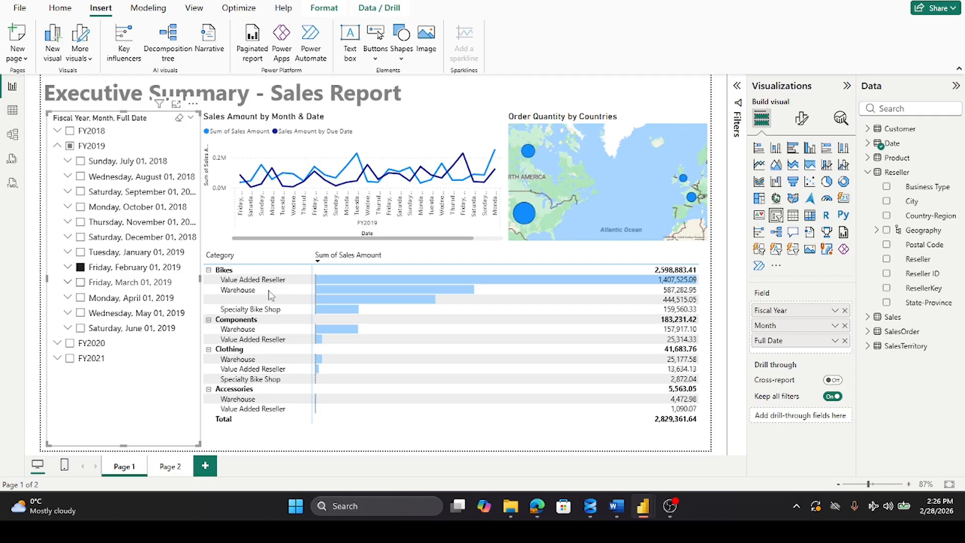
# Step: Scroll the line chart to the end of February 2019 and inspect the sales amounts at the February 12 peak
pyautogui.click(497, 243)
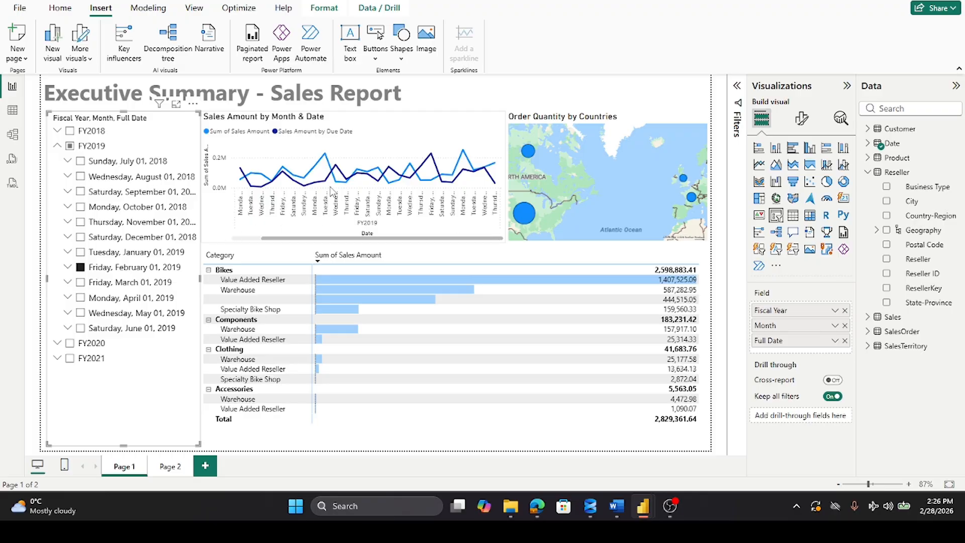
pyautogui.moveTo(326, 173)
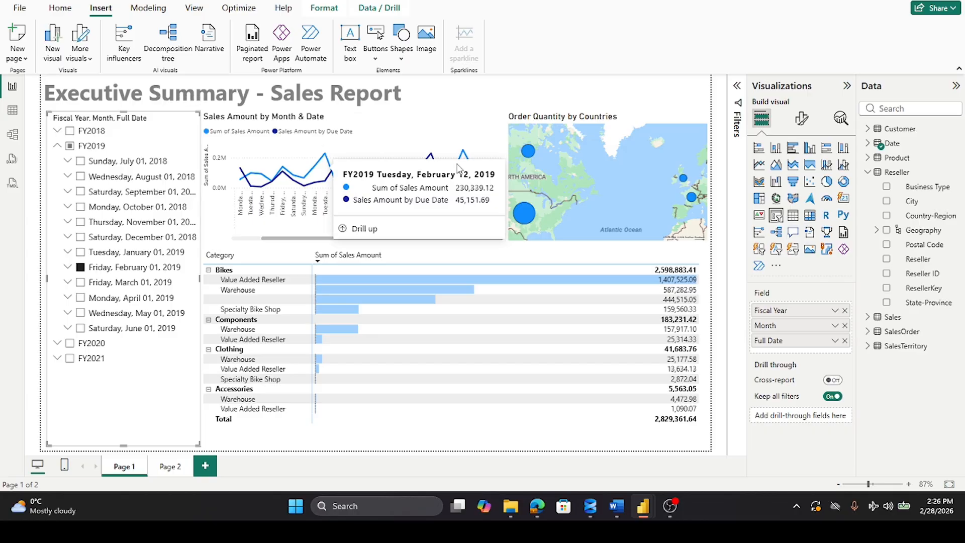
pyautogui.click(485, 94)
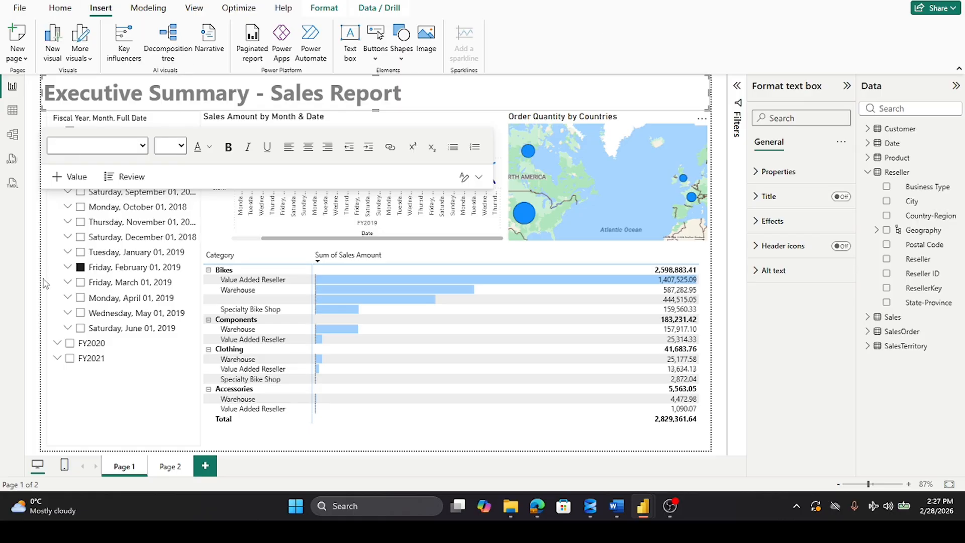
pyautogui.click(54, 442)
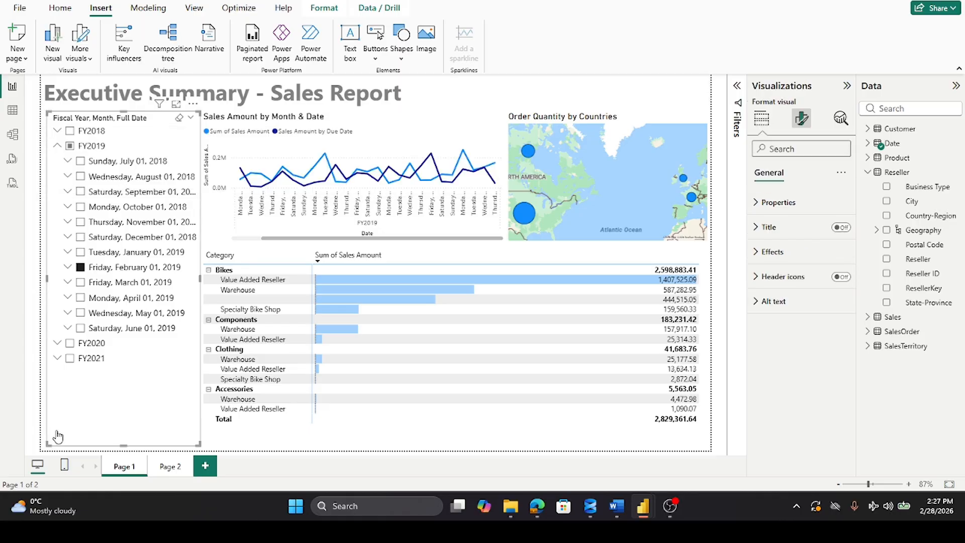
# Step: Delete the opening words "In summary," from the text box on Page 2, and return to Page 1
pyautogui.click(231, 446)
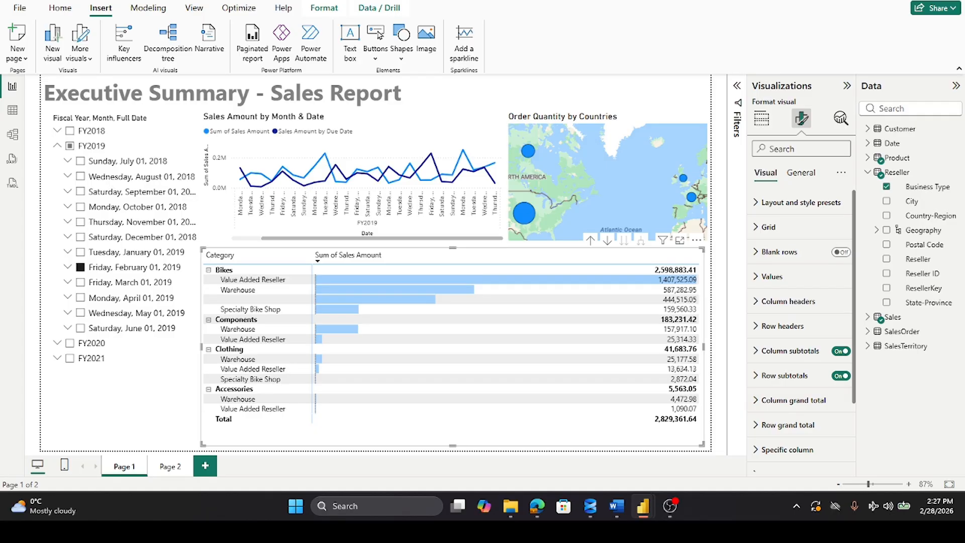
pyautogui.click(167, 470)
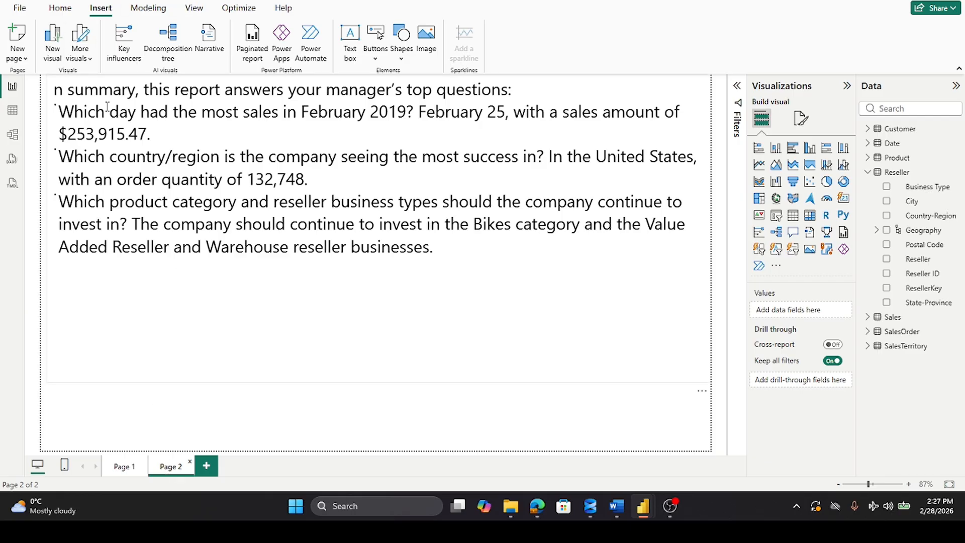
pyautogui.moveTo(143, 90); pyautogui.dragTo(45, 91)
pyautogui.click(108, 201)
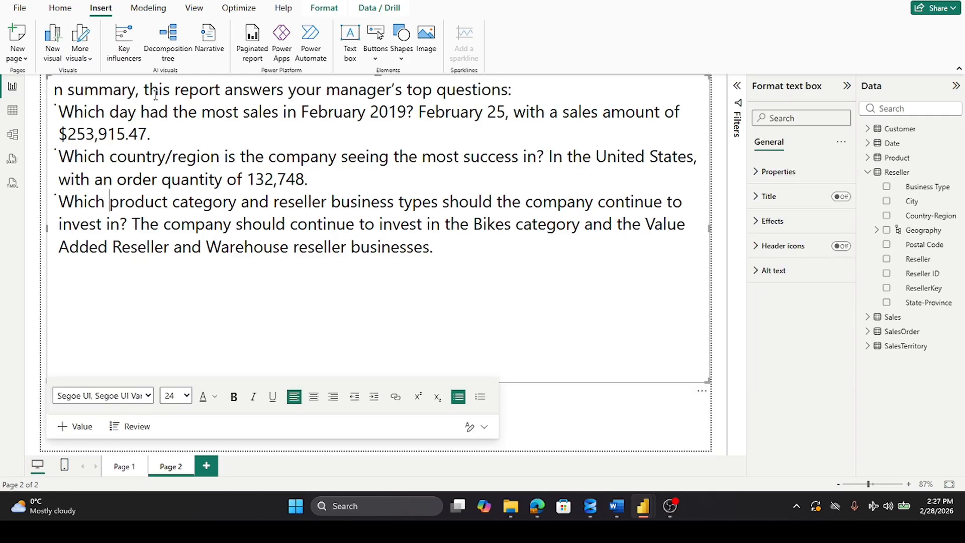
pyautogui.click(140, 91)
pyautogui.moveTo(141, 90); pyautogui.dragTo(5, 75)
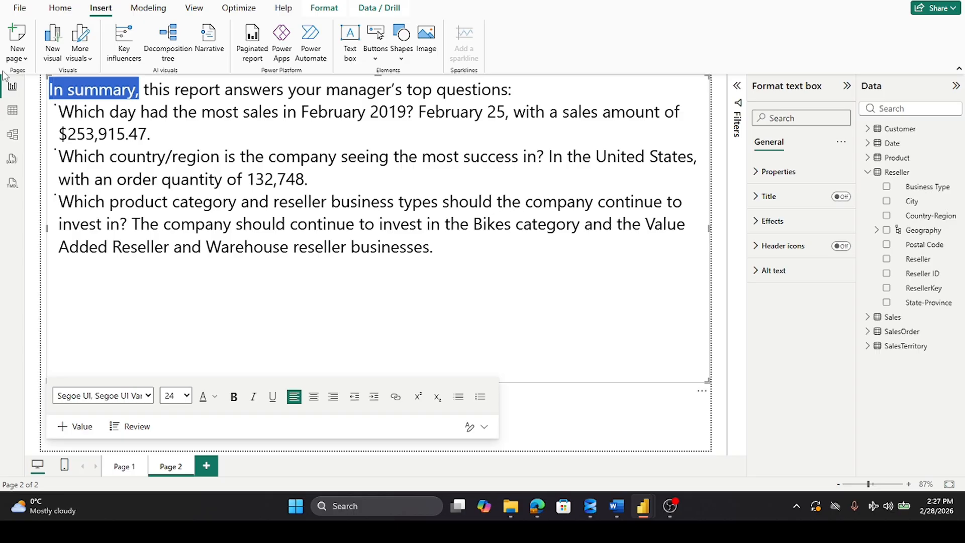
pyautogui.press('BackSpace')
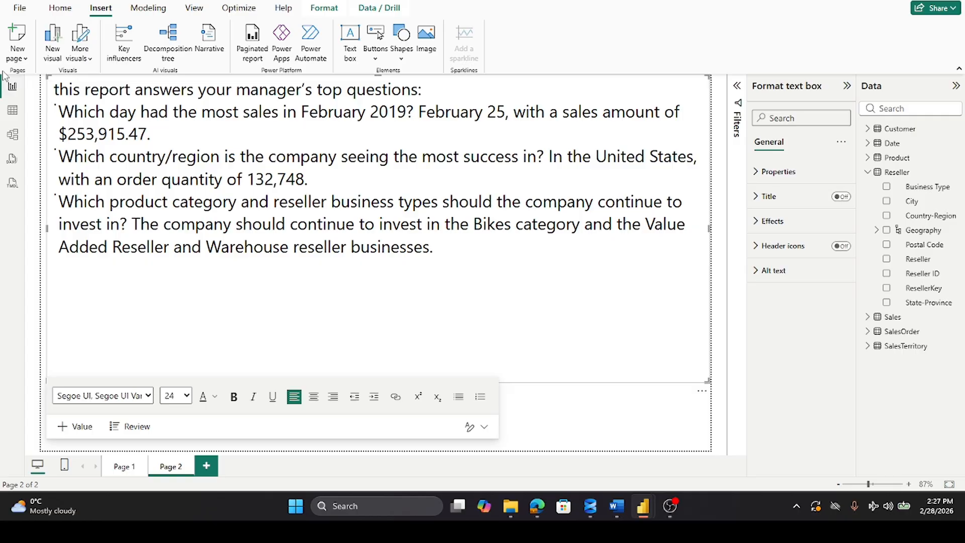
pyautogui.click(121, 472)
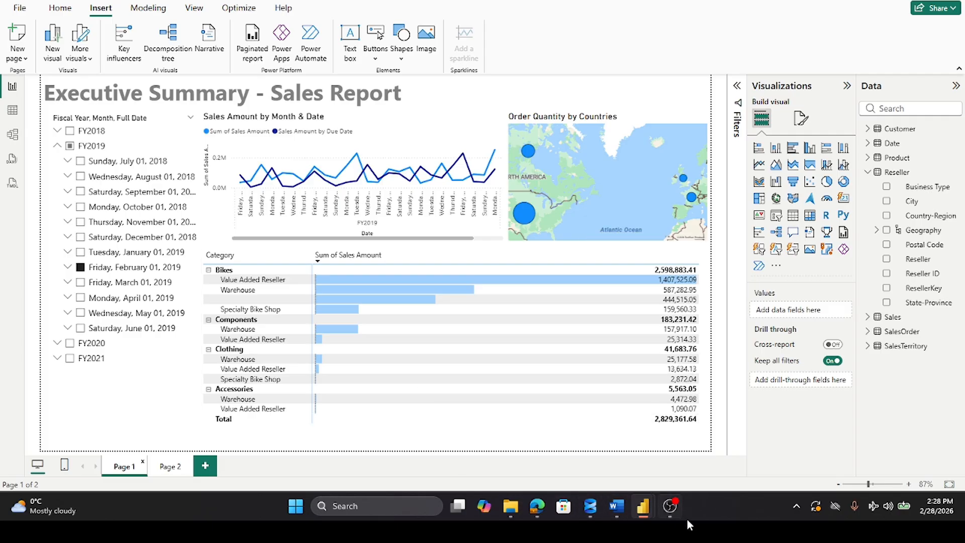
pyautogui.click(672, 505)
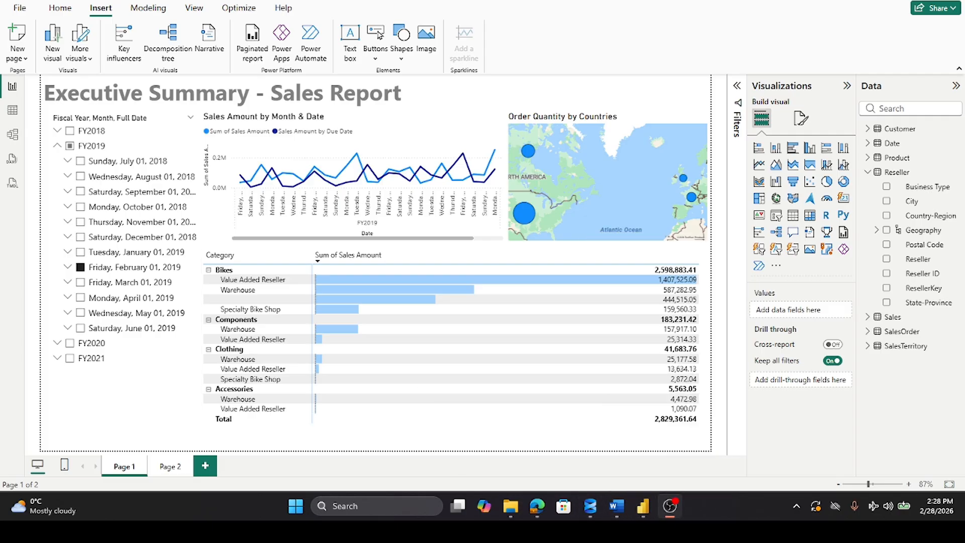